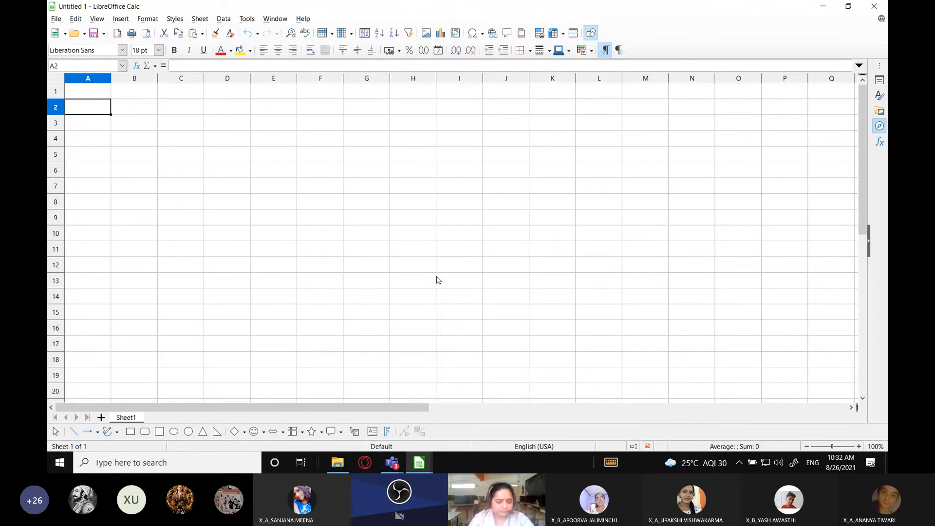
# Enter the heading "Name of Participants" in cell A2 and widen column A to fit it
pyautogui.write('Nam')
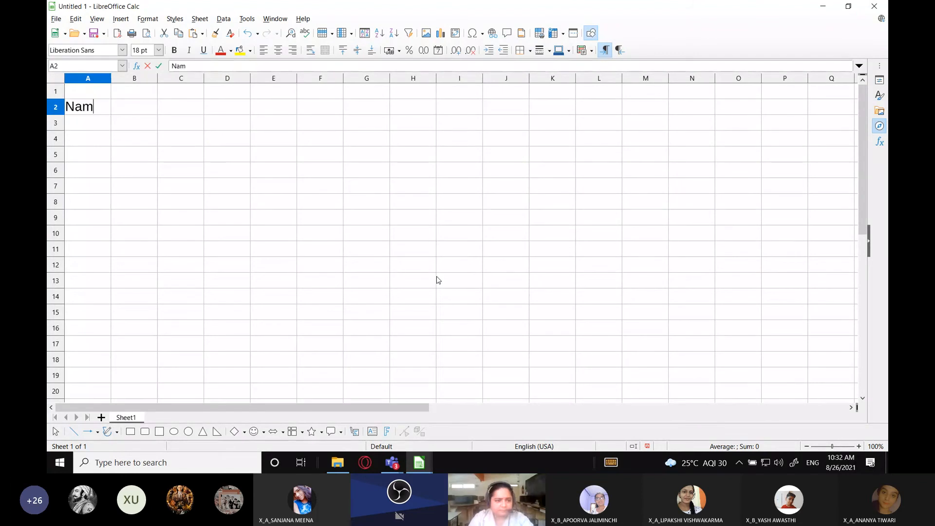
pyautogui.write('e of Partii')
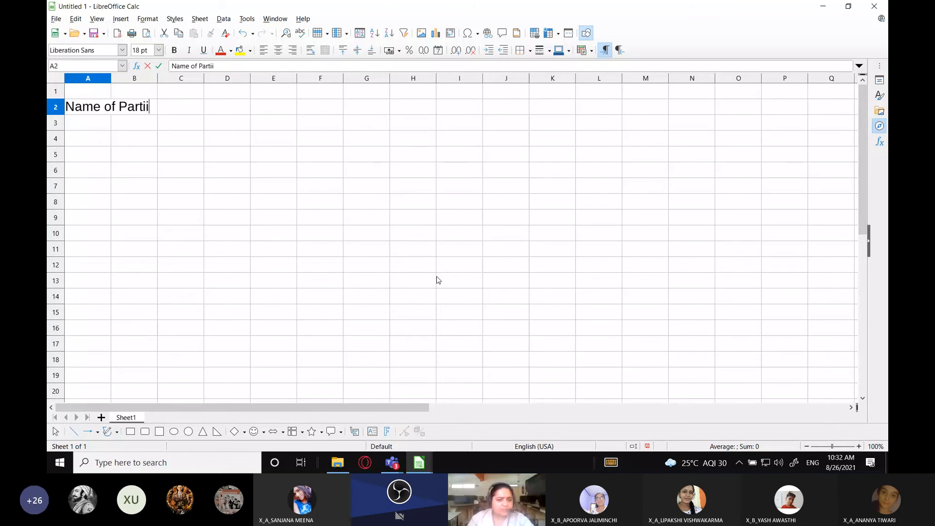
pyautogui.press('BackSpace')
pyautogui.write('cipants')
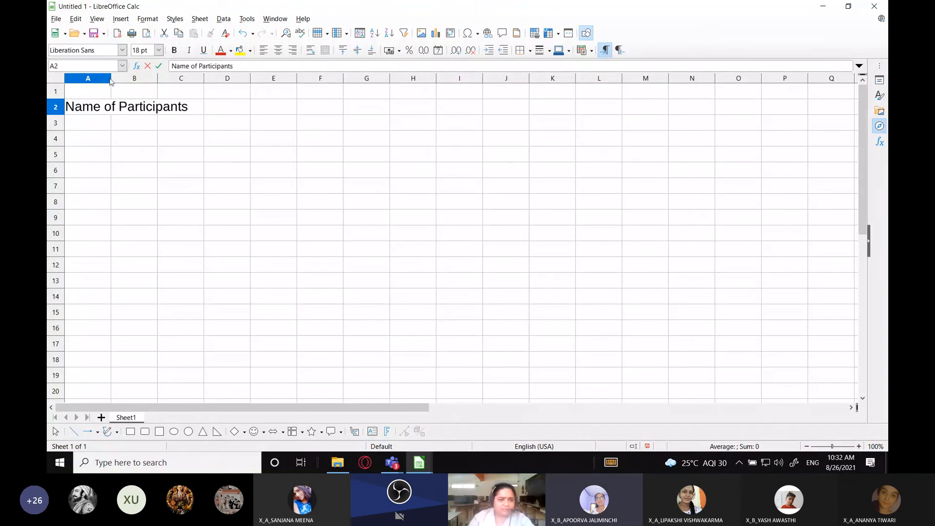
pyautogui.moveTo(110, 81); pyautogui.dragTo(194, 81)
# Enter the heading "Scores in Round1" in cell B2 and fit column B's width to the text
pyautogui.click(208, 106)
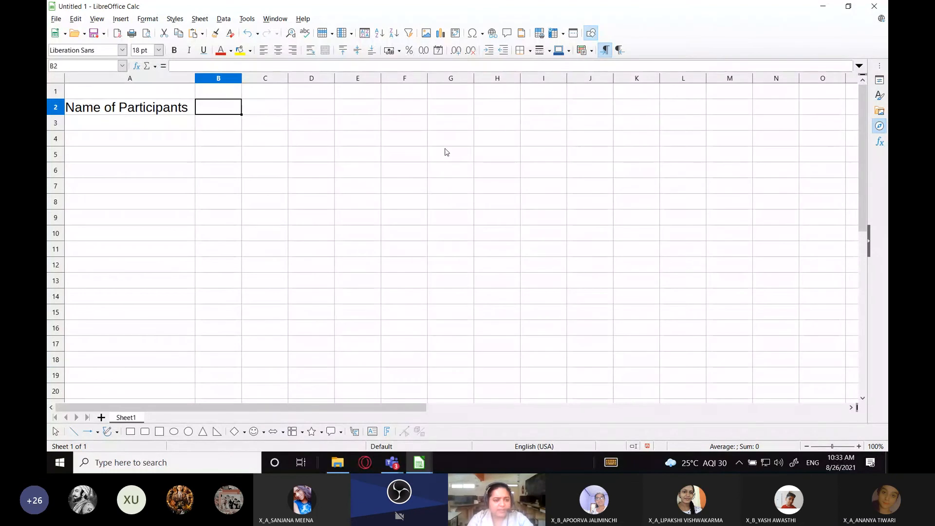
pyautogui.write('Sco')
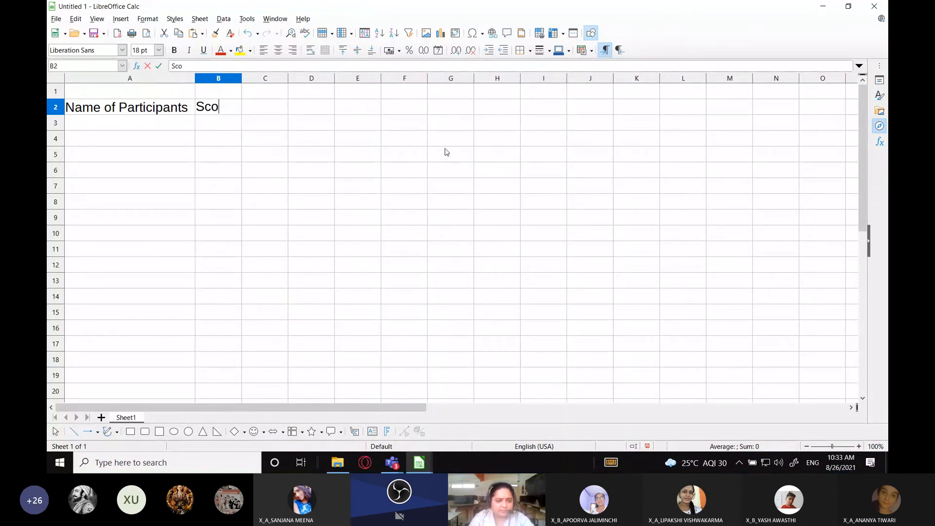
pyautogui.write('res i')
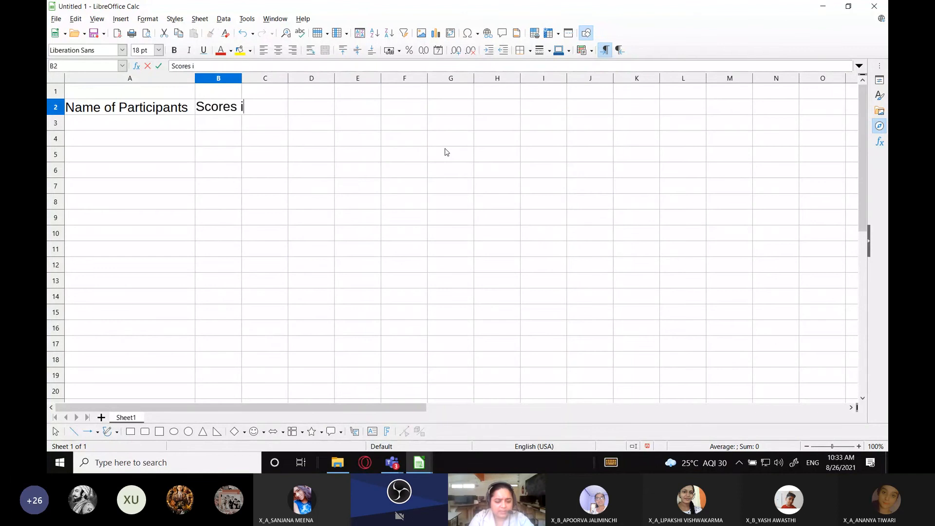
pyautogui.write('n Roun')
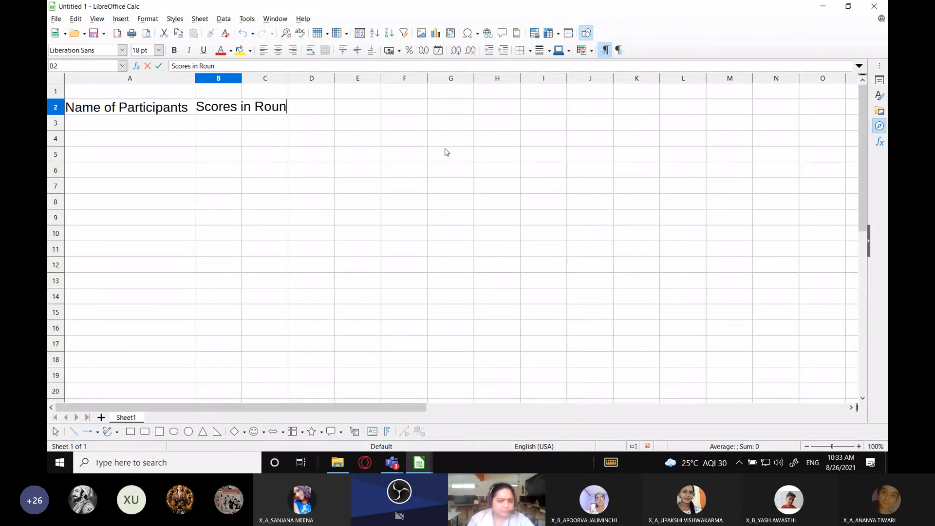
pyautogui.write('d1')
pyautogui.click(446, 152)
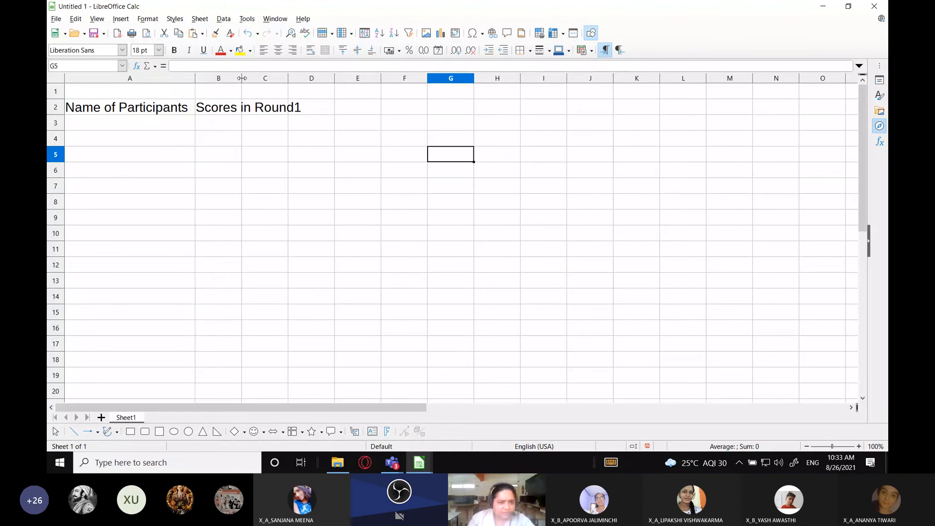
pyautogui.doubleClick(241, 78)
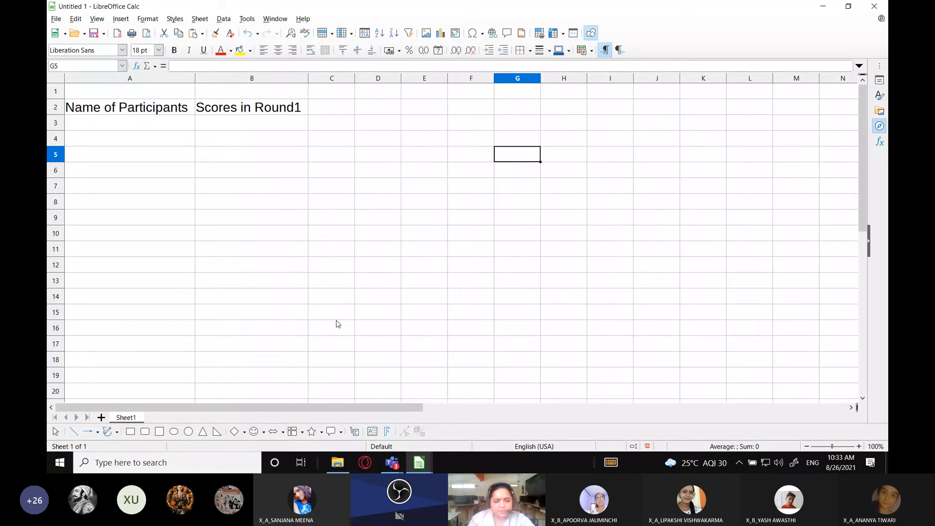
# Enter the first two participants' full names in cells A4 and A5
pyautogui.click(148, 141)
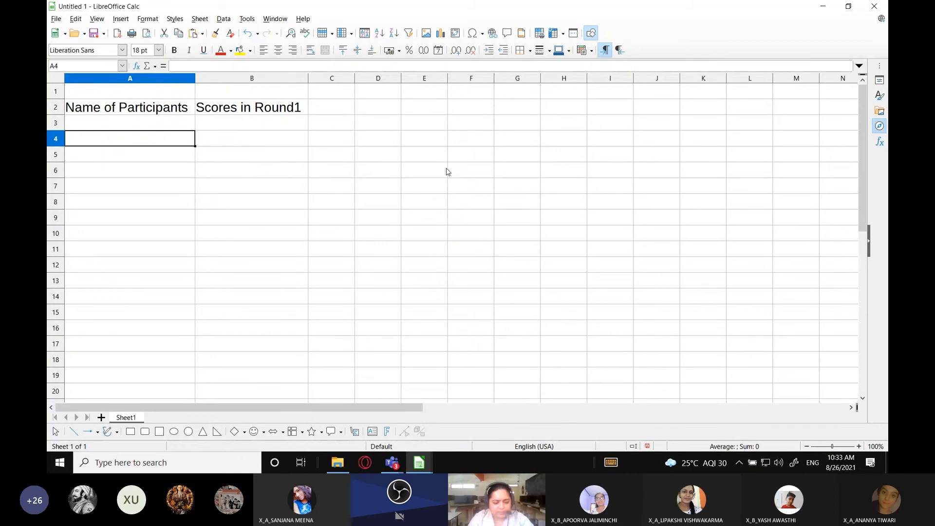
pyautogui.write('Amit ')
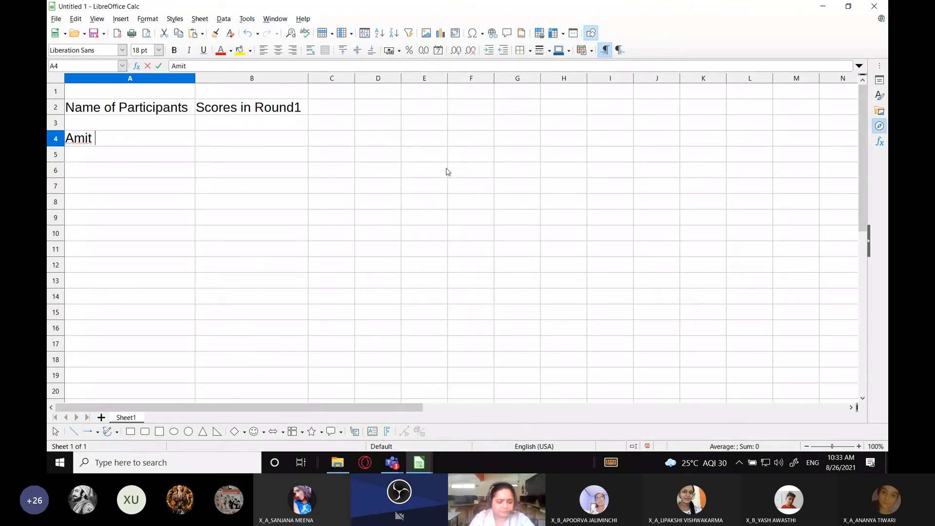
pyautogui.write('Raj')
pyautogui.press('Return')
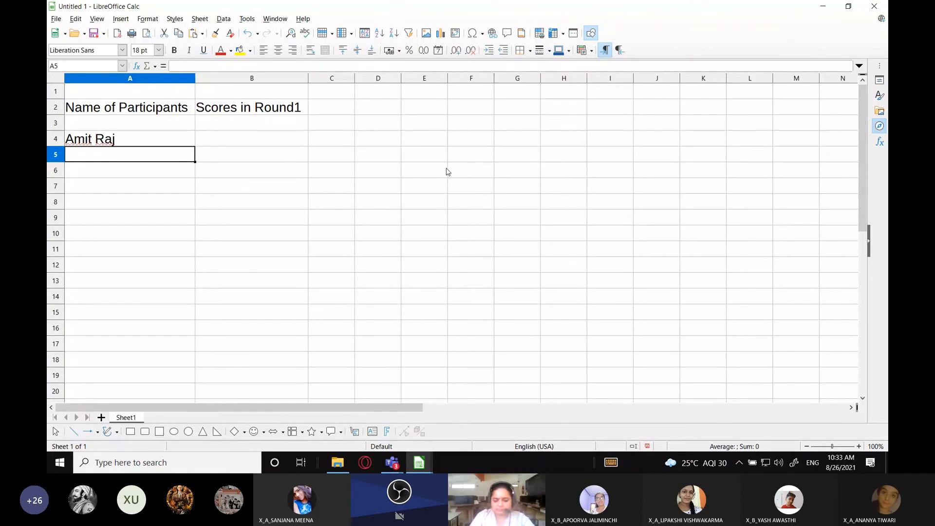
pyautogui.write('R')
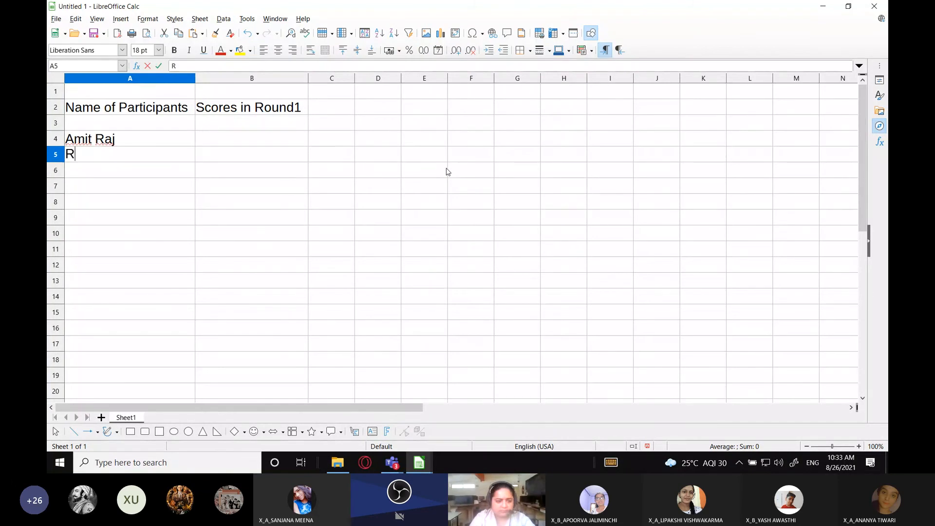
pyautogui.write('ohan Sharma')
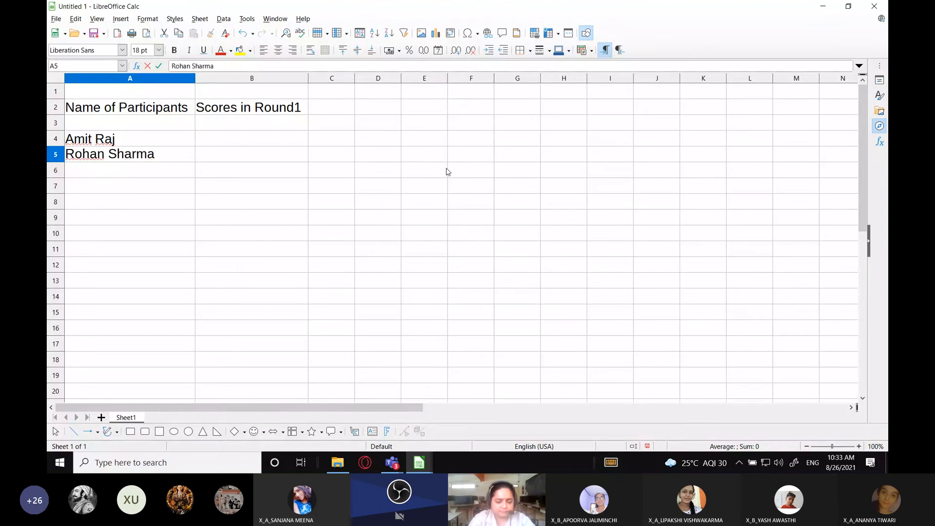
pyautogui.press('Return')
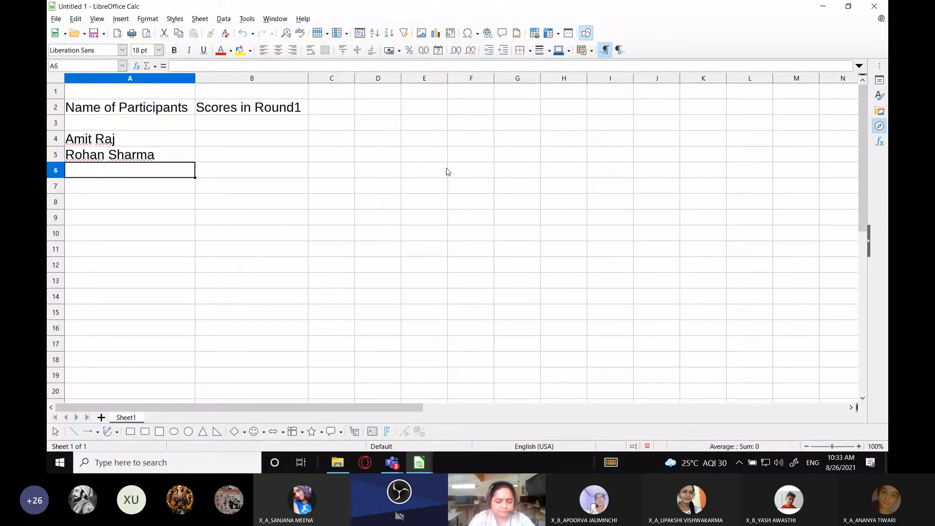
# Enter the third and fourth participants' full names in cells A6 and A7
pyautogui.write('Kavita')
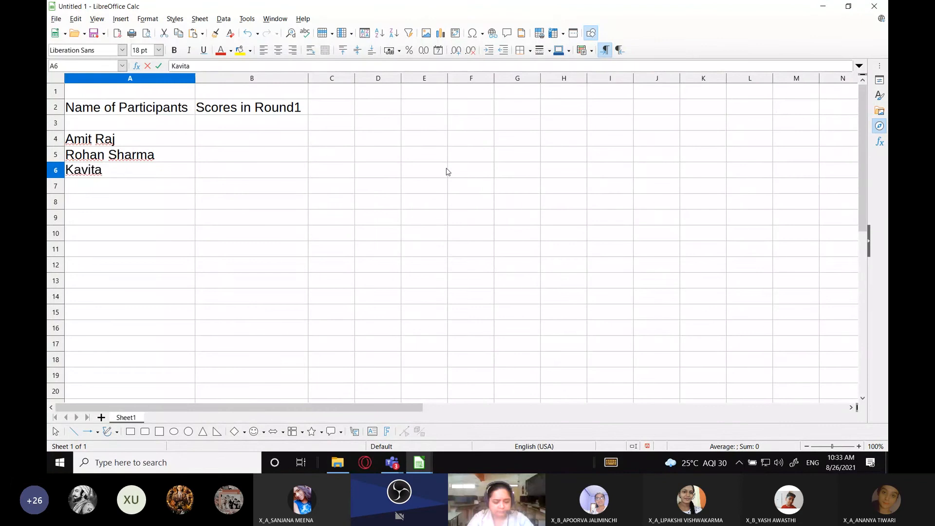
pyautogui.write(' Saxena')
pyautogui.press('Return')
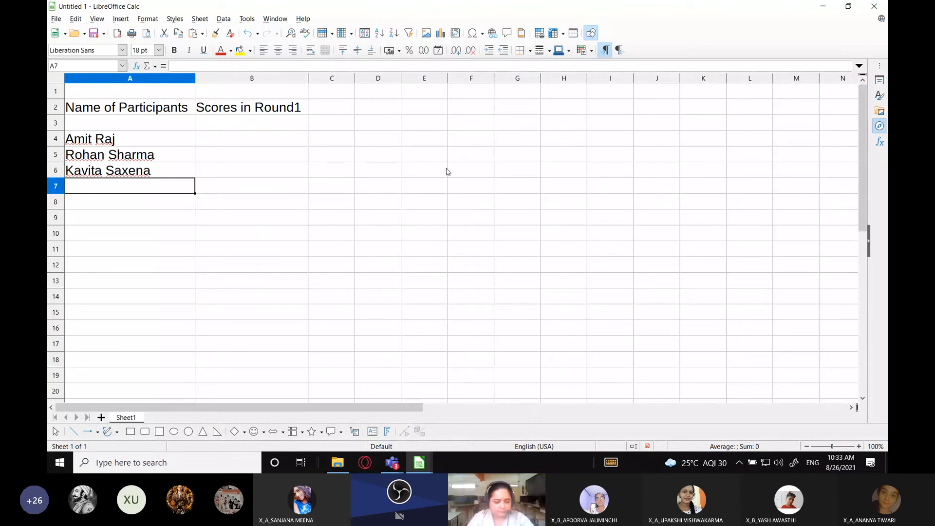
pyautogui.write('Rishi')
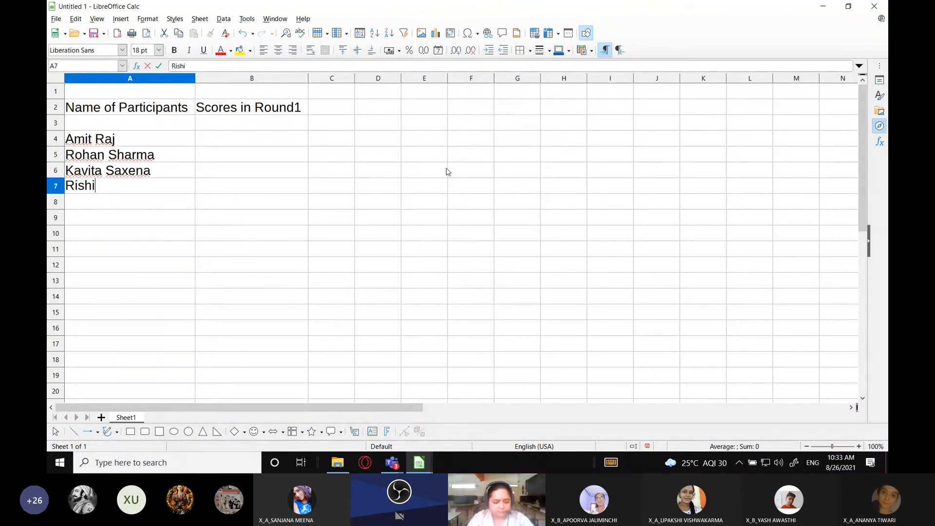
pyautogui.write(' Vijay')
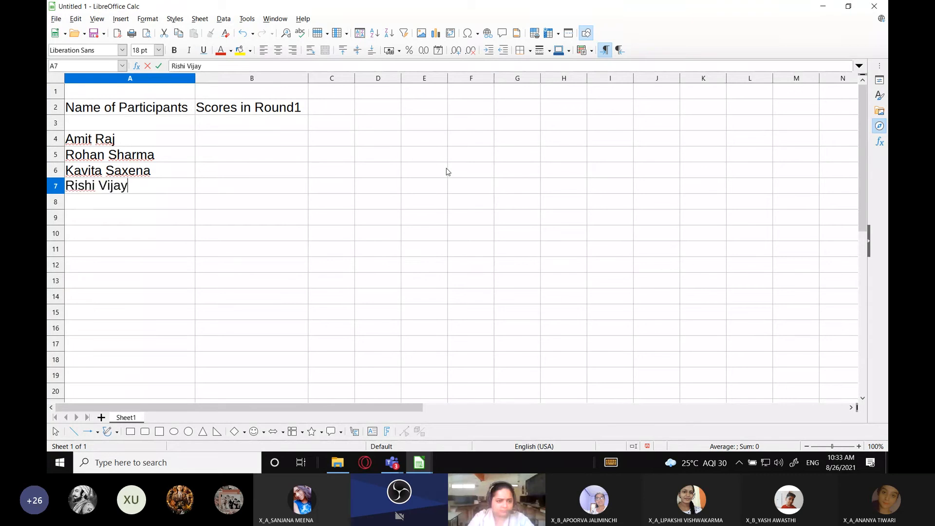
pyautogui.press('Return')
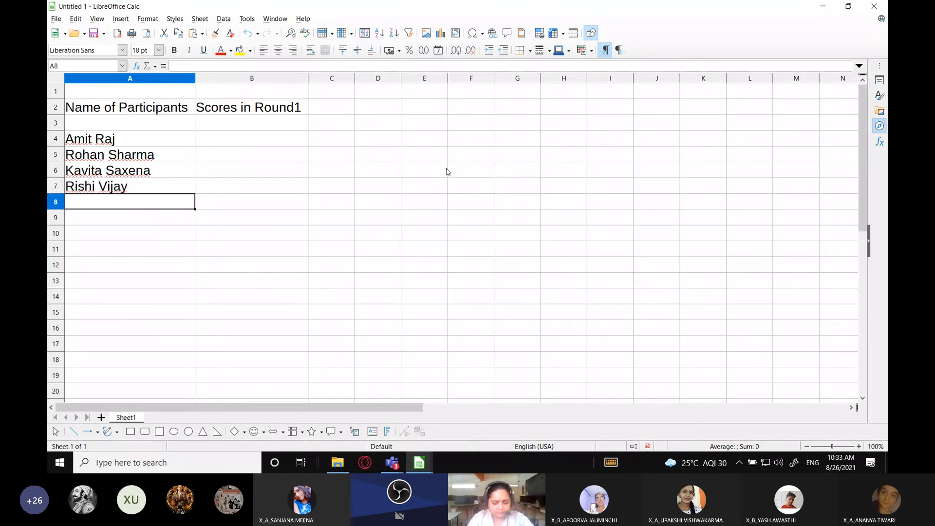
# Enter the fifth participant's full name in cell A8
pyautogui.write('Suchitra Bhi')
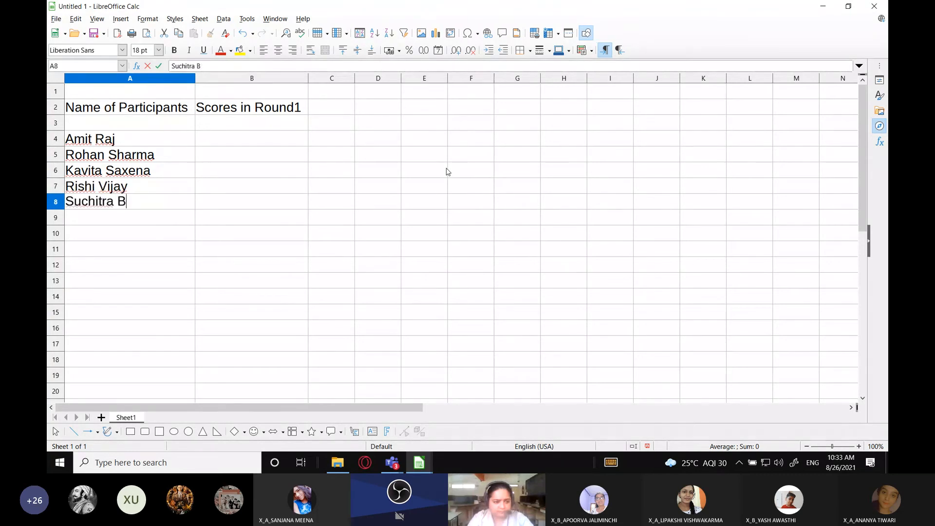
pyautogui.press('BackSpace')
pyautogui.write('oumik')
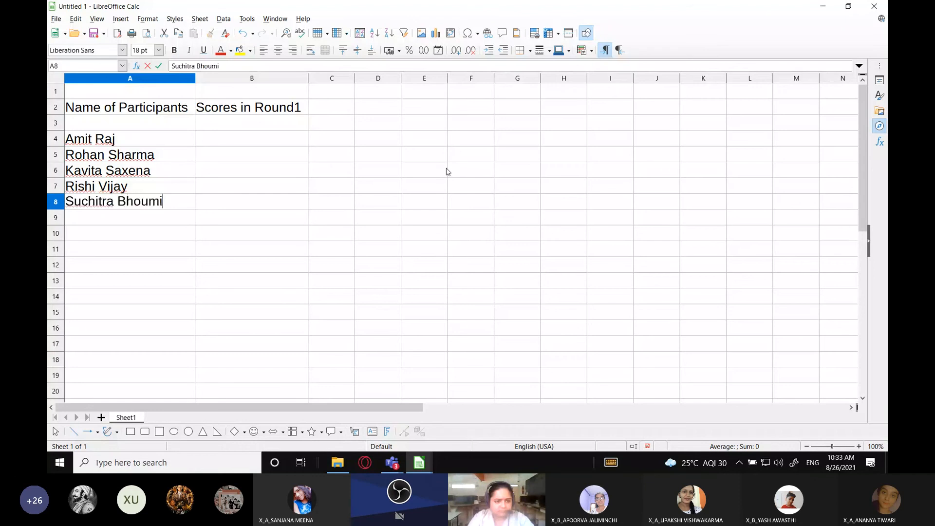
pyautogui.press('Tab')
# Enter the scores 15, 16, 10, 19 and 20 beside the participants in cells B4 to B8
pyautogui.press('Up')
pyautogui.press('Up')
pyautogui.press('Up')
pyautogui.press('Up')
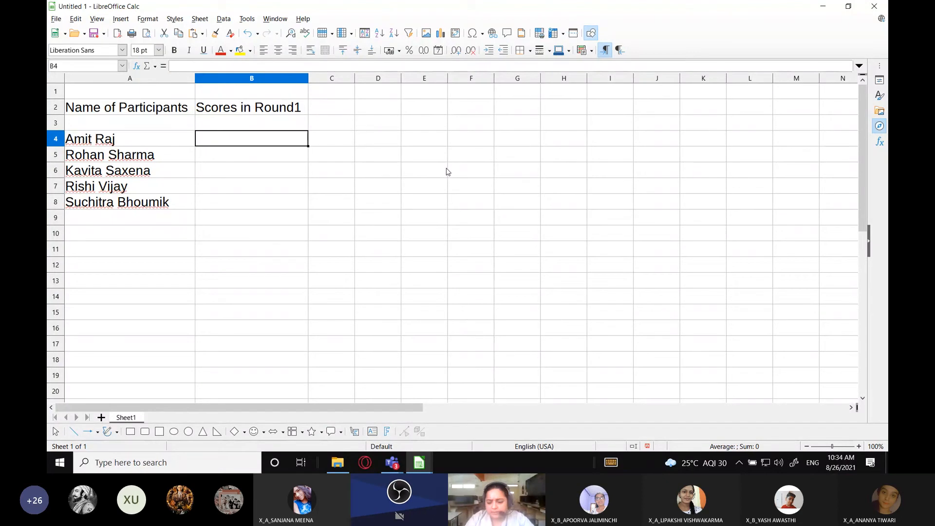
pyautogui.write('15')
pyautogui.press('Return')
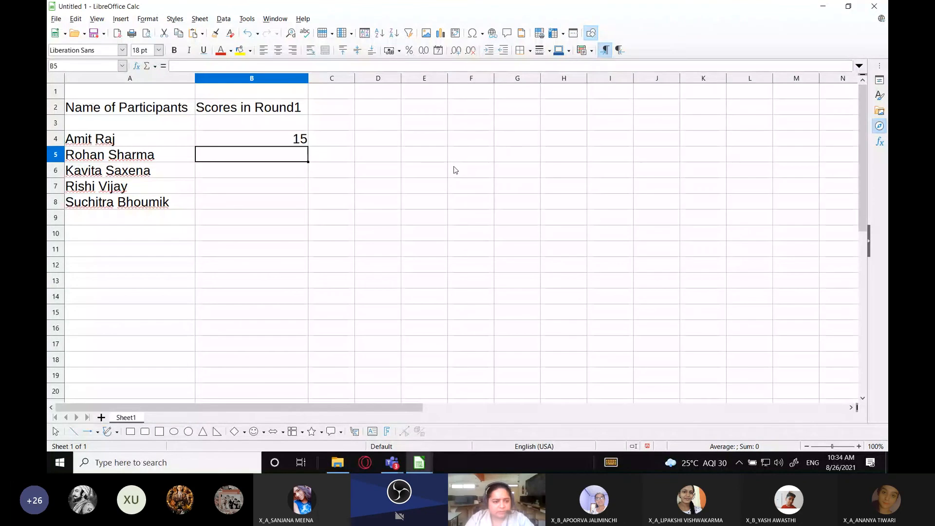
pyautogui.write('16')
pyautogui.press('Return')
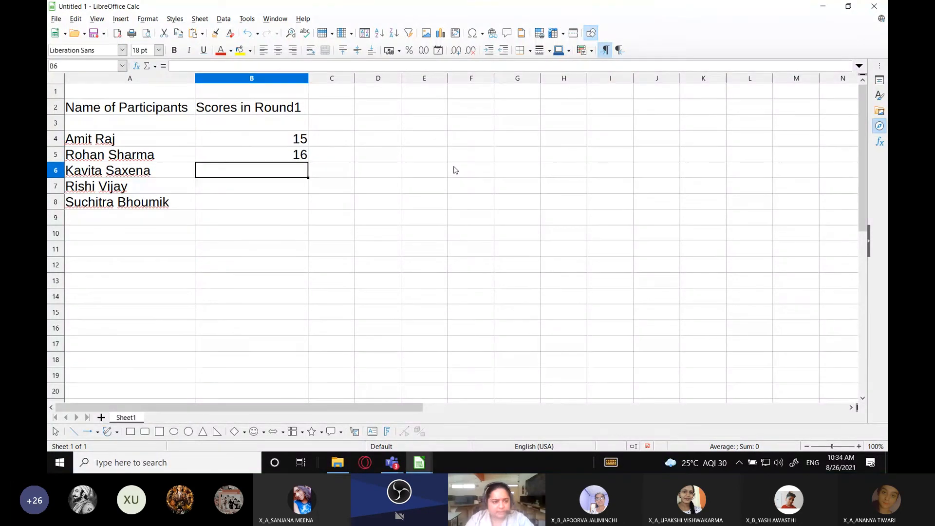
pyautogui.write('10')
pyautogui.press('Return')
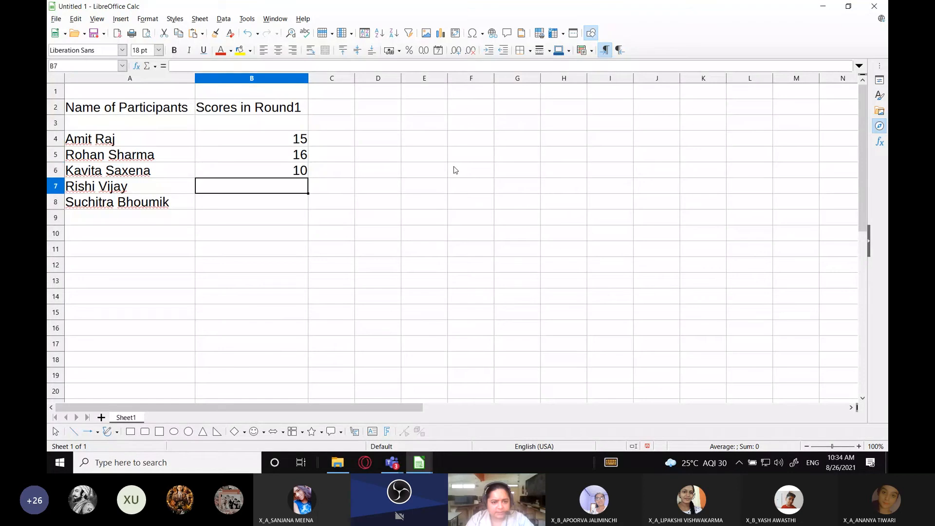
pyautogui.write('19')
pyautogui.press('Return')
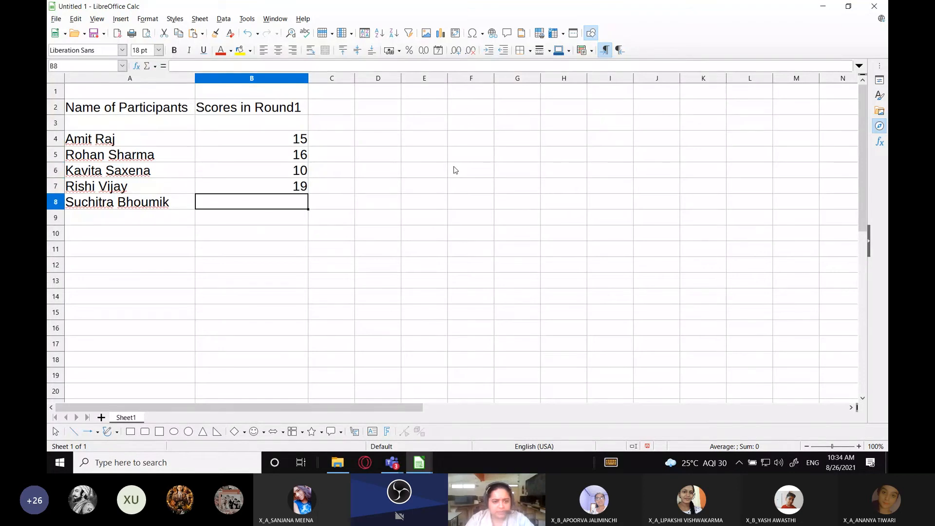
pyautogui.write('20')
pyautogui.press('Return')
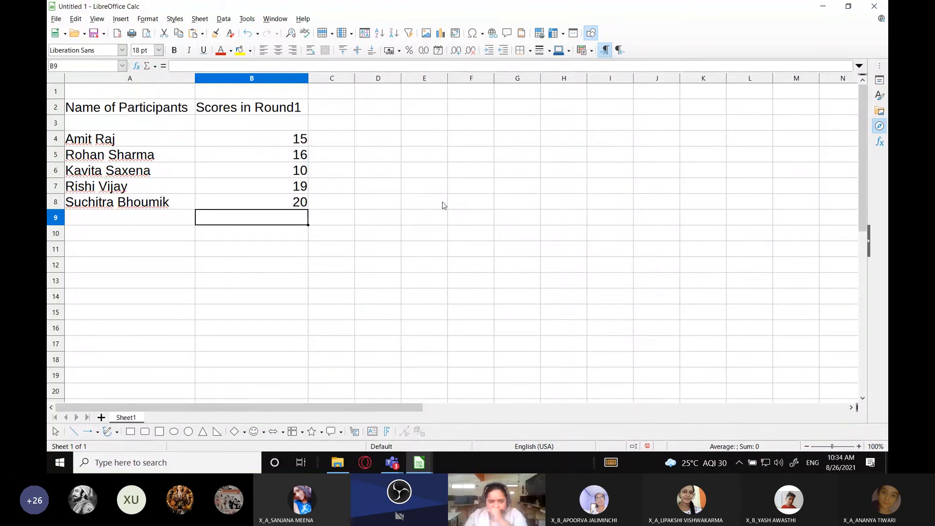
# Replace the heading in cell B2 with "Scores"
pyautogui.click(264, 111)
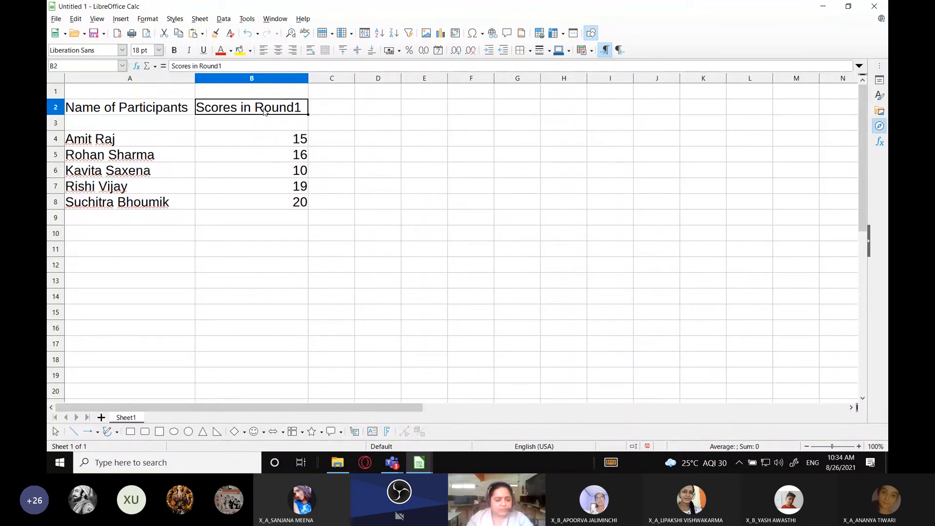
pyautogui.click(345, 285)
pyautogui.click(238, 114)
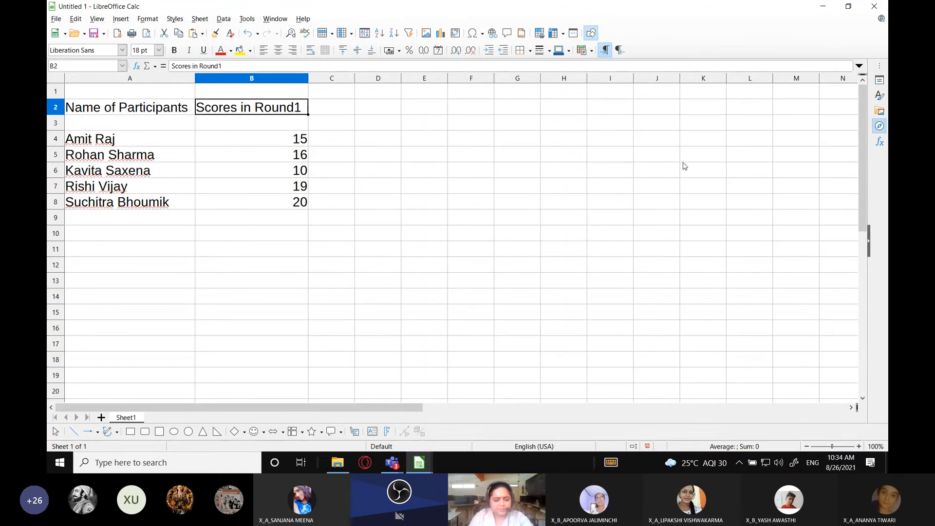
pyautogui.write('Scores')
pyautogui.press('Return')
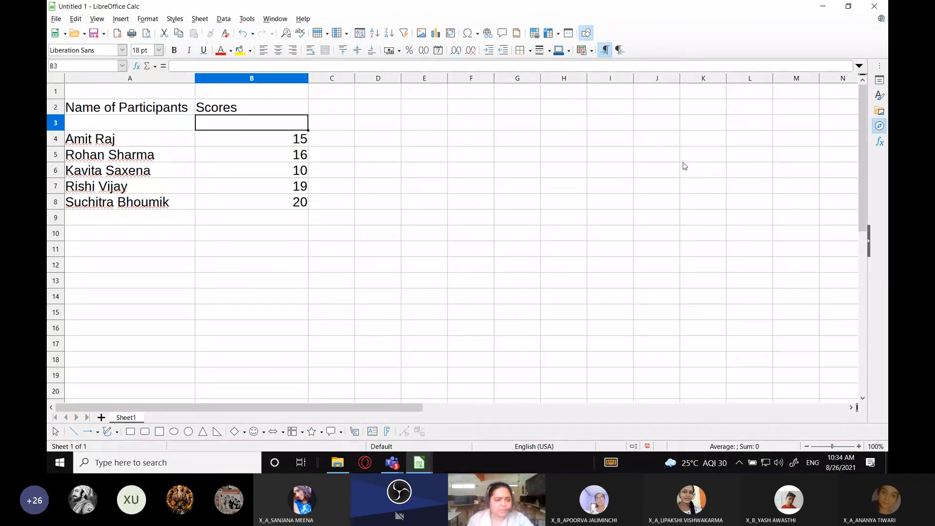
pyautogui.press('Up')
pyautogui.press('Up')
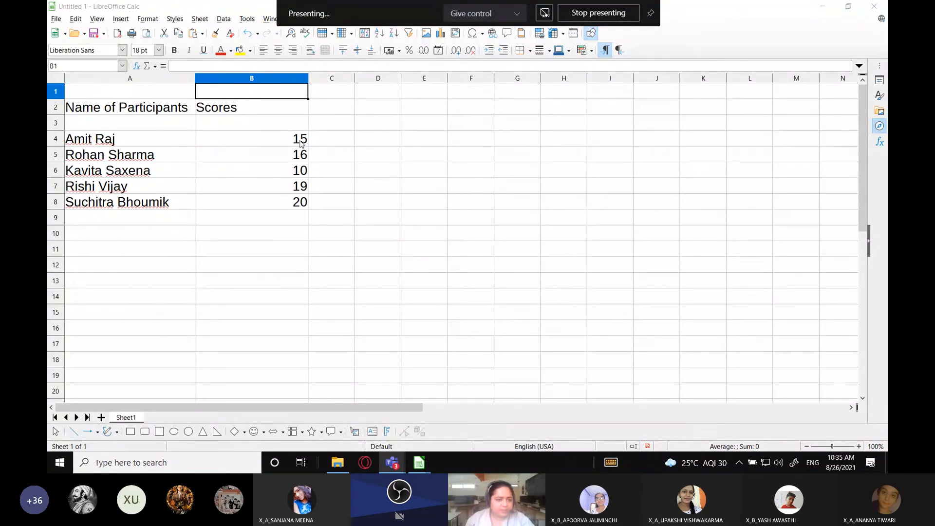
# Narrow column B to a little wider than its "Scores" heading
pyautogui.click(355, 138)
pyautogui.moveTo(308, 79); pyautogui.dragTo(252, 78)
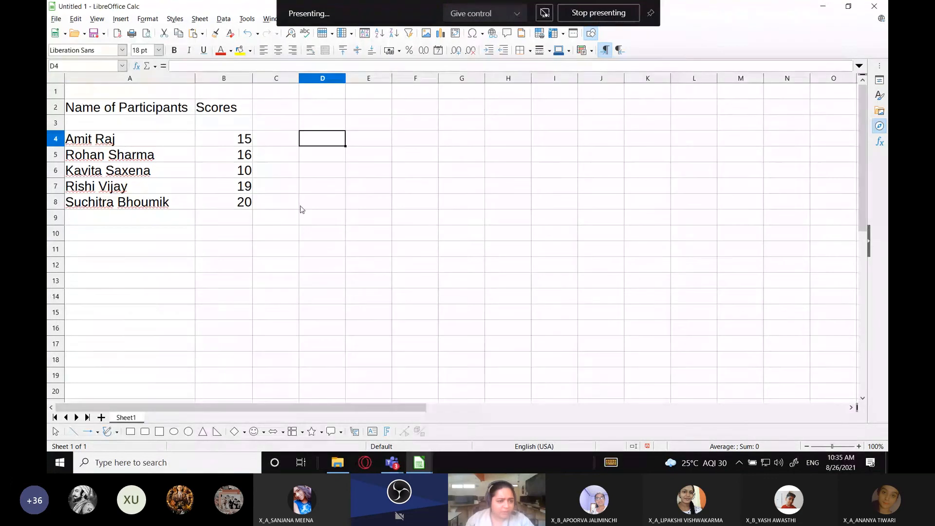
pyautogui.click(300, 209)
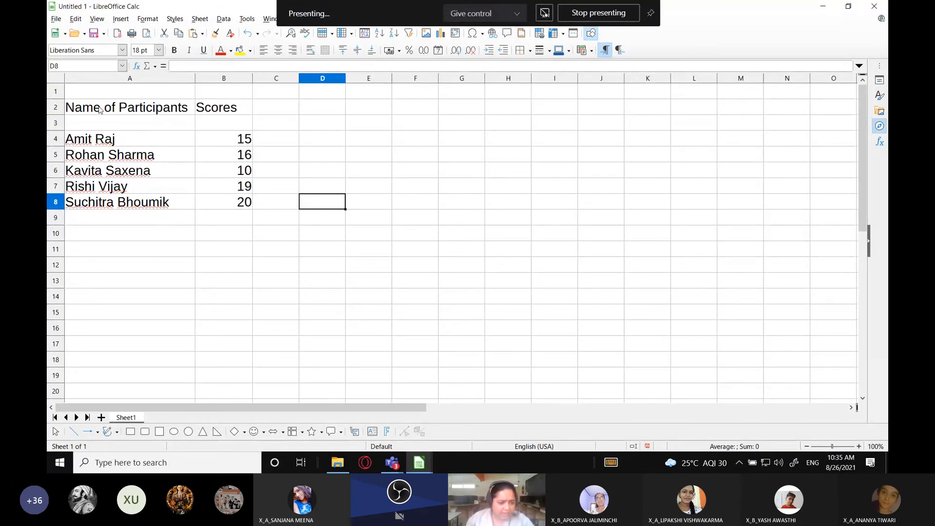
pyautogui.moveTo(100, 109); pyautogui.dragTo(196, 200)
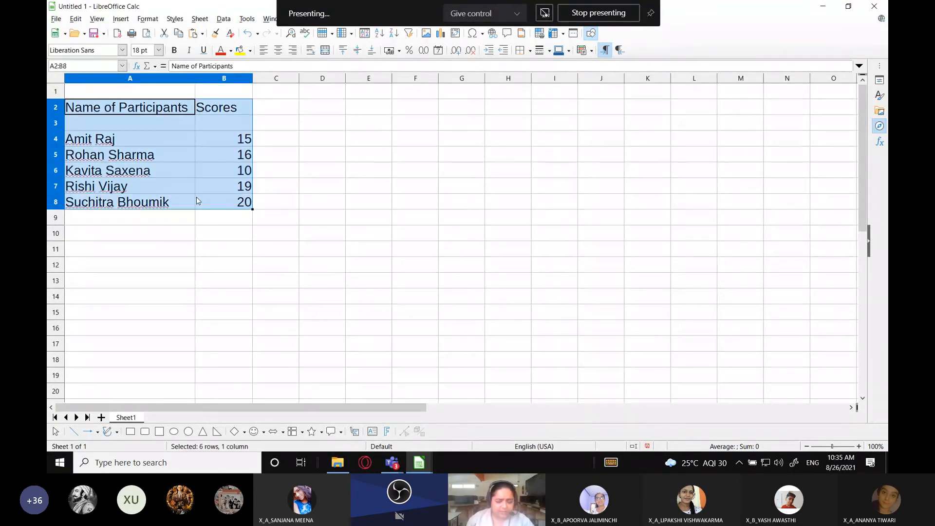
pyautogui.click(139, 394)
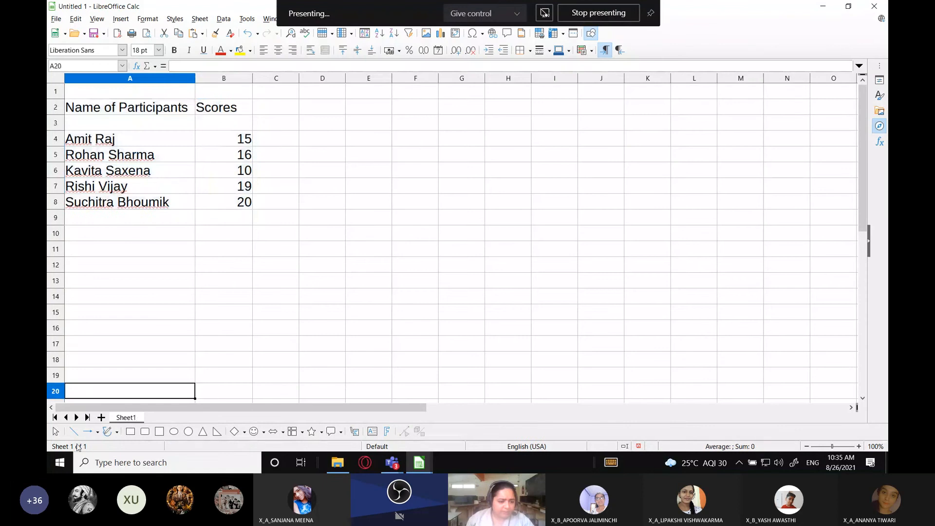
pyautogui.click(61, 465)
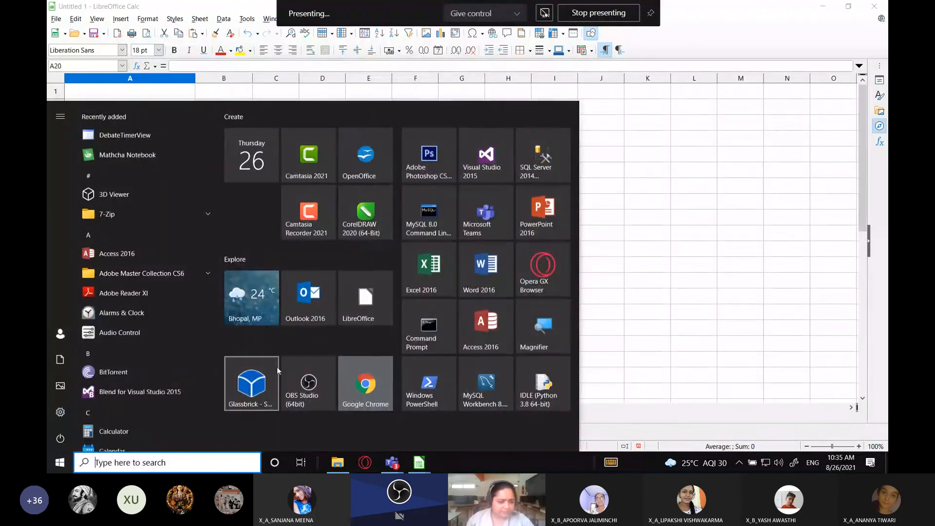
pyautogui.press('Escape')
# Rename the sheet holding the participants' scores as Round1
pyautogui.doubleClick(126, 417)
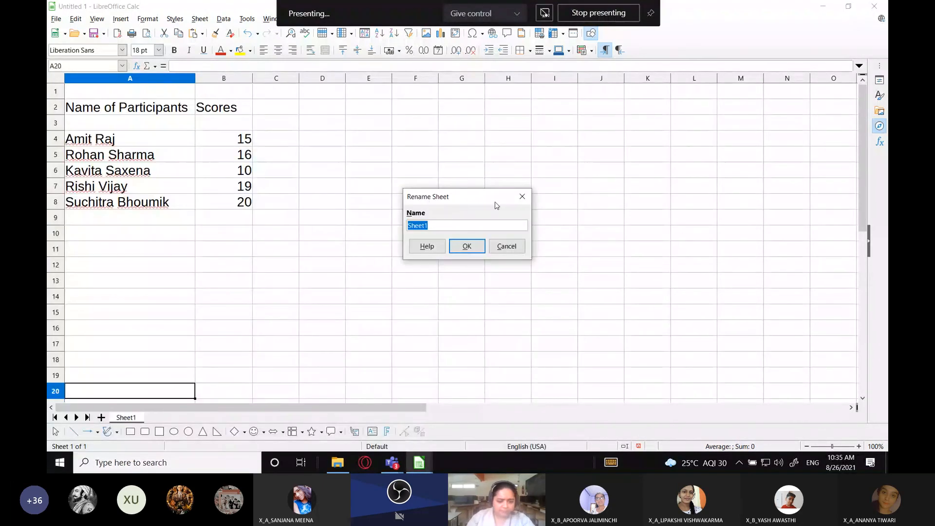
pyautogui.write('Round1')
pyautogui.press('Return')
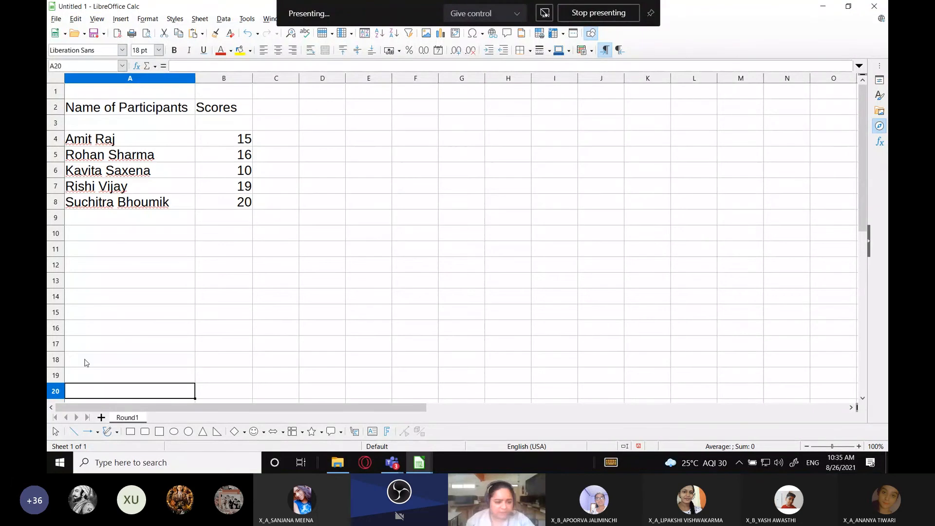
# Add a new sheet after Round1 and name it Round2
pyautogui.click(101, 417)
pyautogui.doubleClick(164, 418)
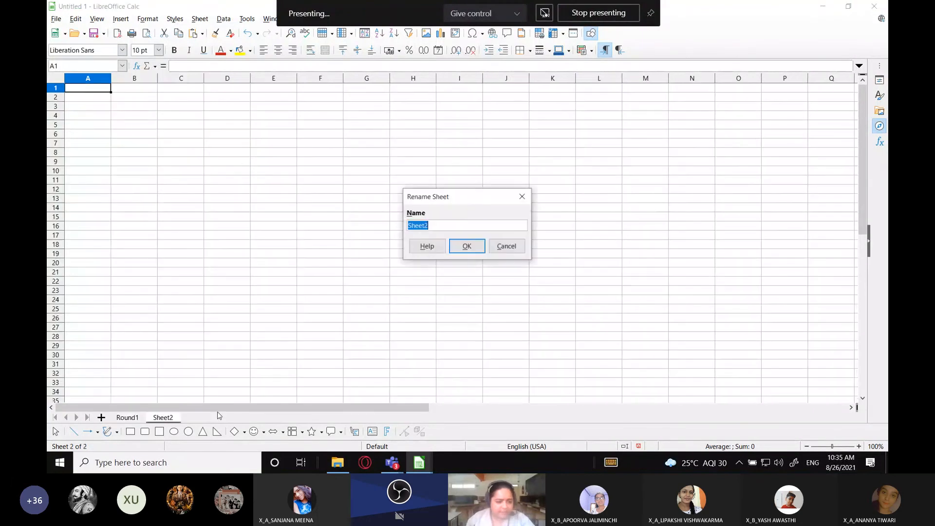
pyautogui.write('Round2')
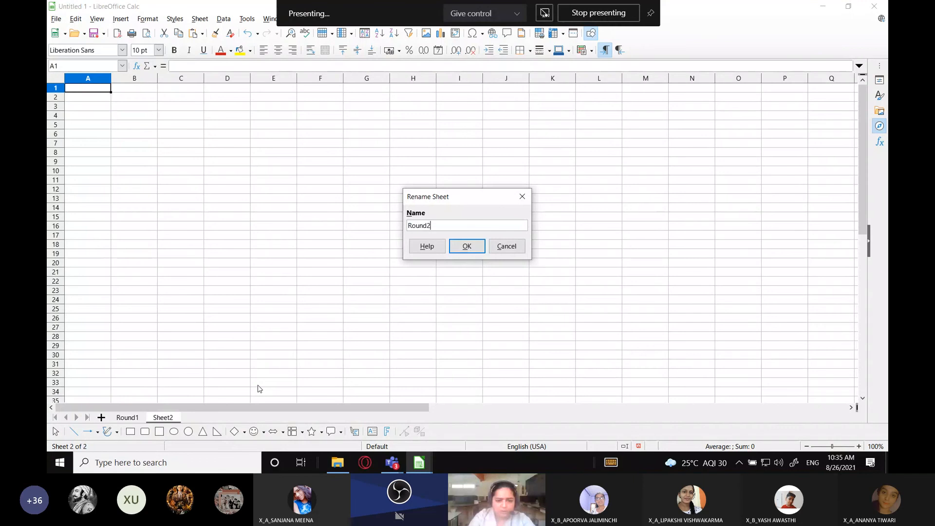
pyautogui.press('Return')
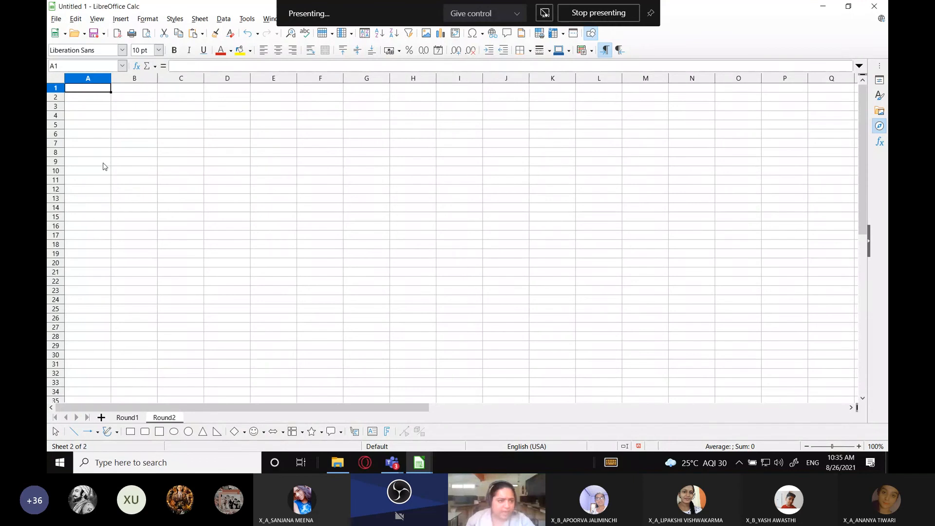
# Set the font size of all cells on the Round2 sheet to 18 pt and select cell B3
pyautogui.click(56, 79)
pyautogui.click(158, 50)
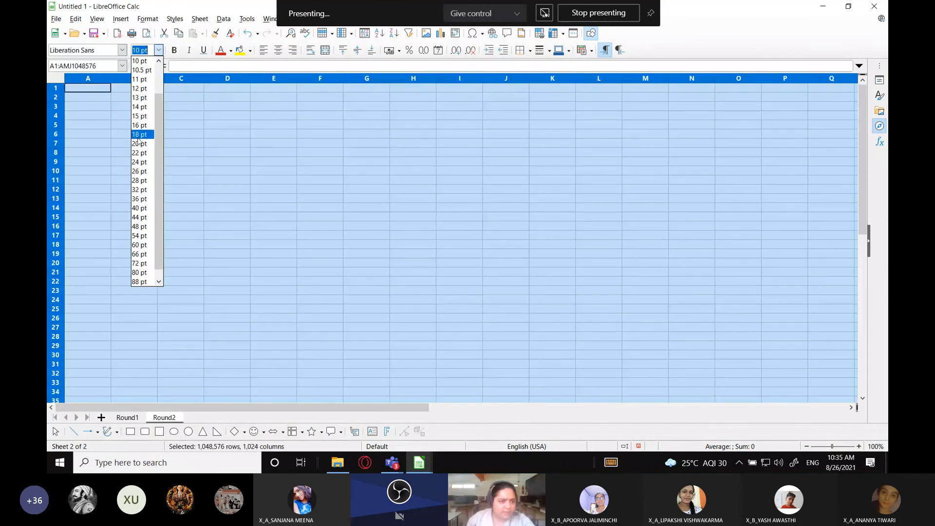
pyautogui.click(137, 135)
pyautogui.click(123, 125)
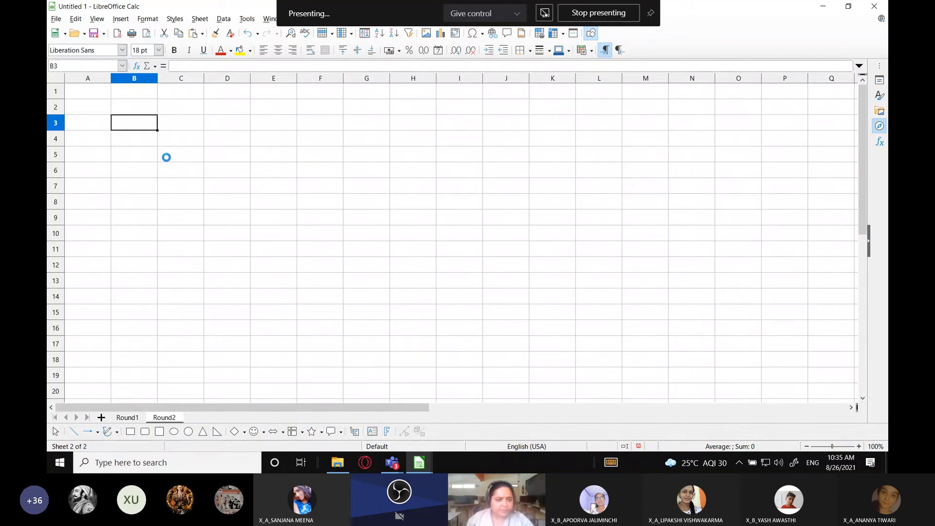
# Paste the clipboard contents at cell B3 and delete the pasted picture
pyautogui.hotkey('ctrl', 'v')
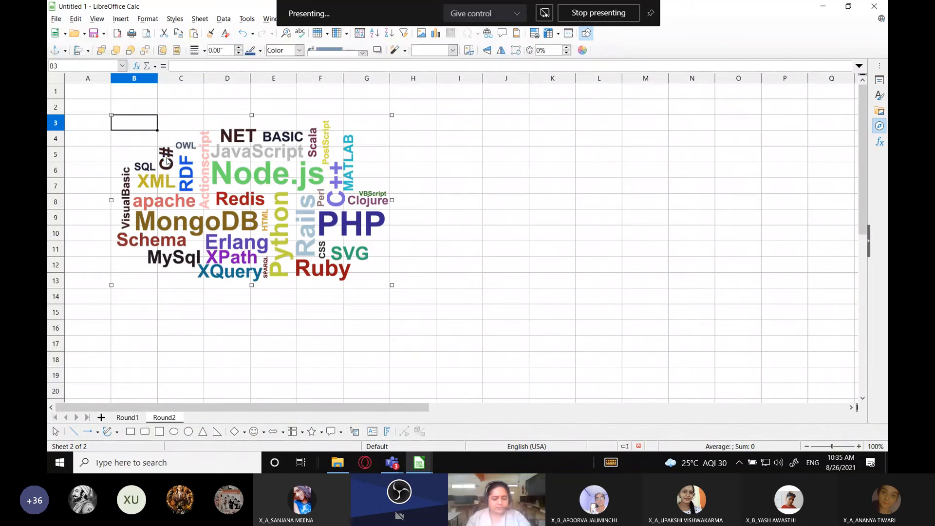
pyautogui.press('Delete')
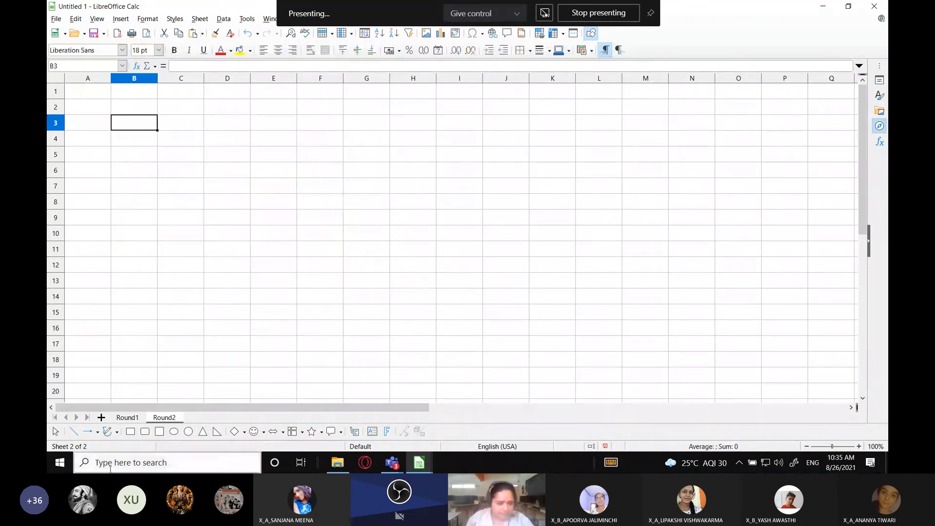
# Copy the participants column, cells A2 to A8, from the Round1 sheet into Round2 starting at cell B3
pyautogui.click(129, 417)
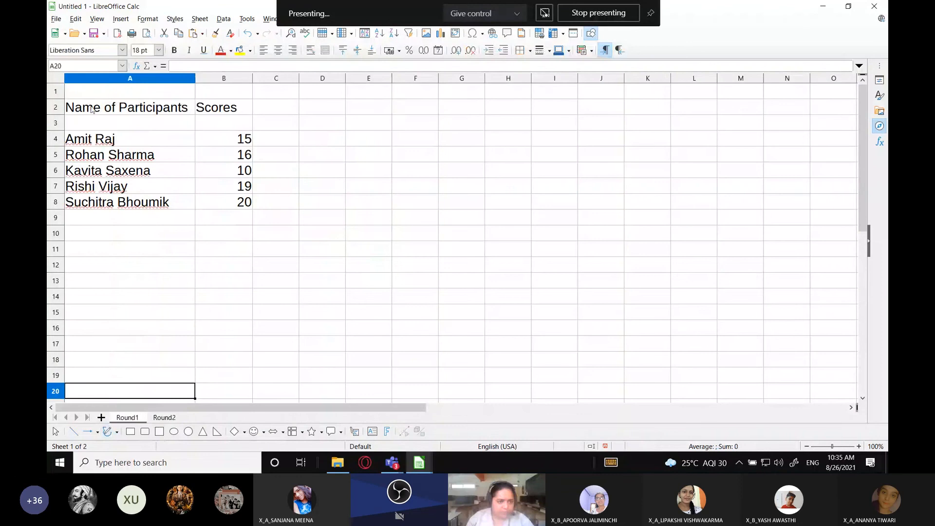
pyautogui.moveTo(92, 109); pyautogui.dragTo(180, 201)
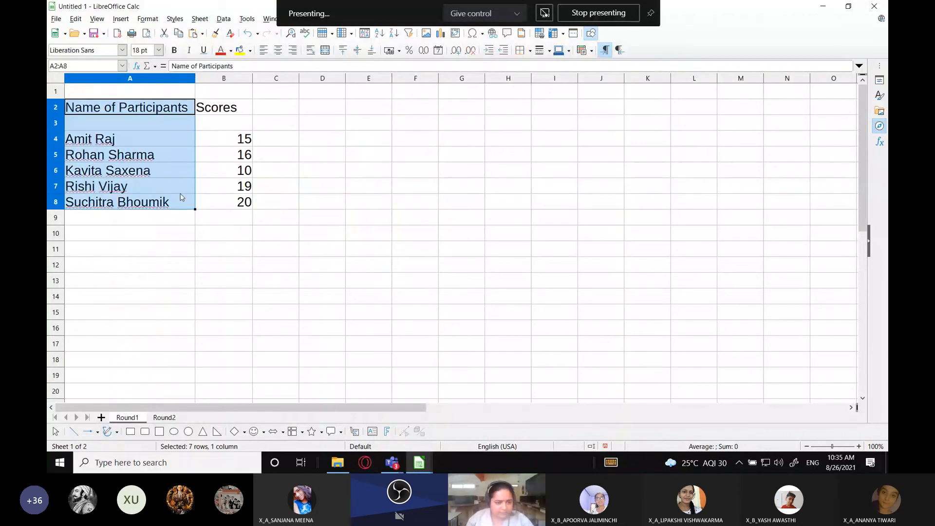
pyautogui.hotkey('ctrl', 'c')
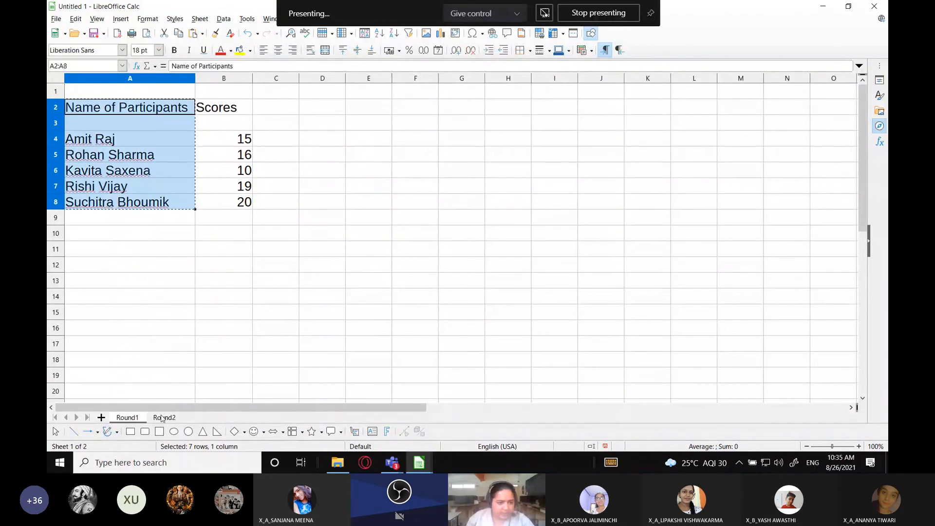
pyautogui.click(162, 417)
pyautogui.hotkey('ctrl', 'v')
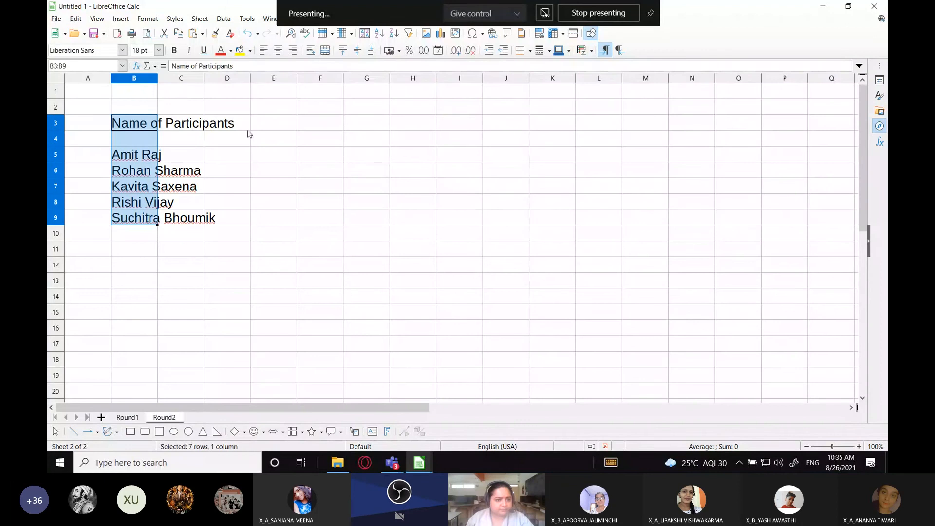
# Enter the heading "Scores" in cell C3 of the Round2 sheet
pyautogui.click(198, 127)
pyautogui.write('Scores')
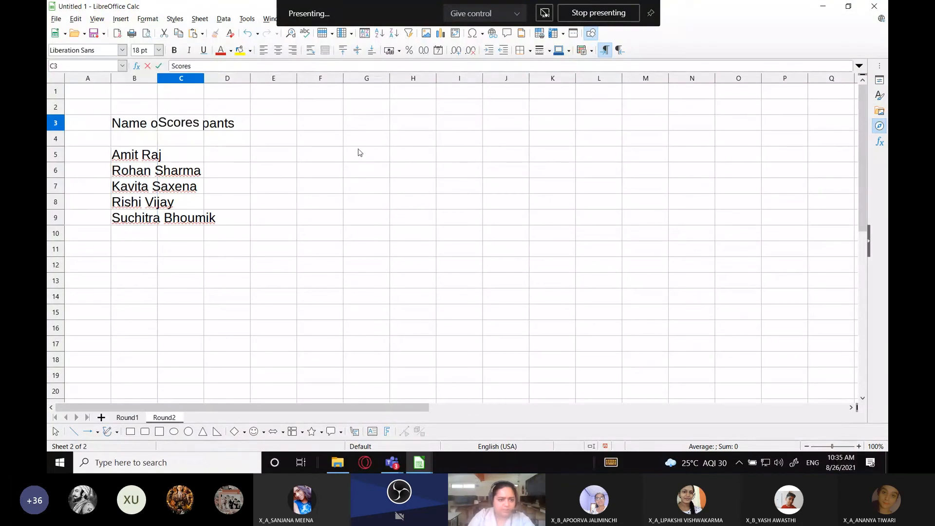
pyautogui.click(134, 417)
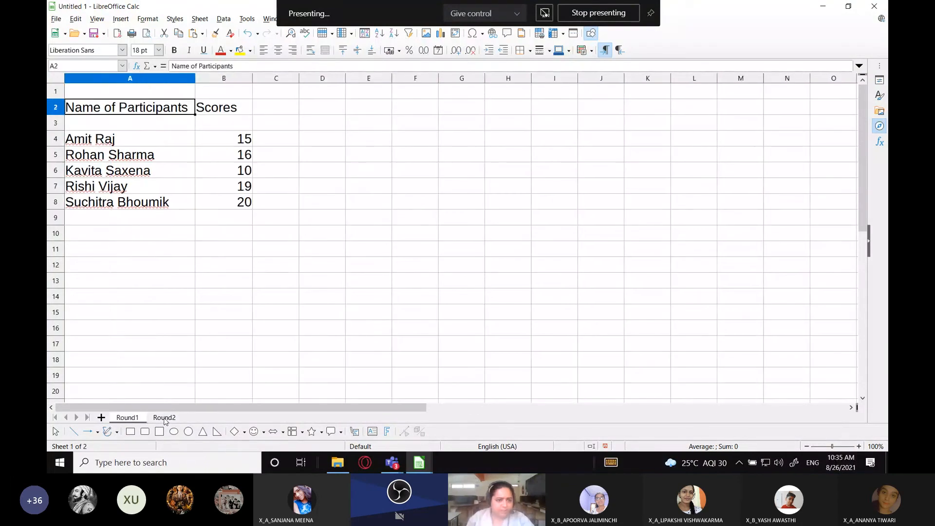
pyautogui.click(165, 417)
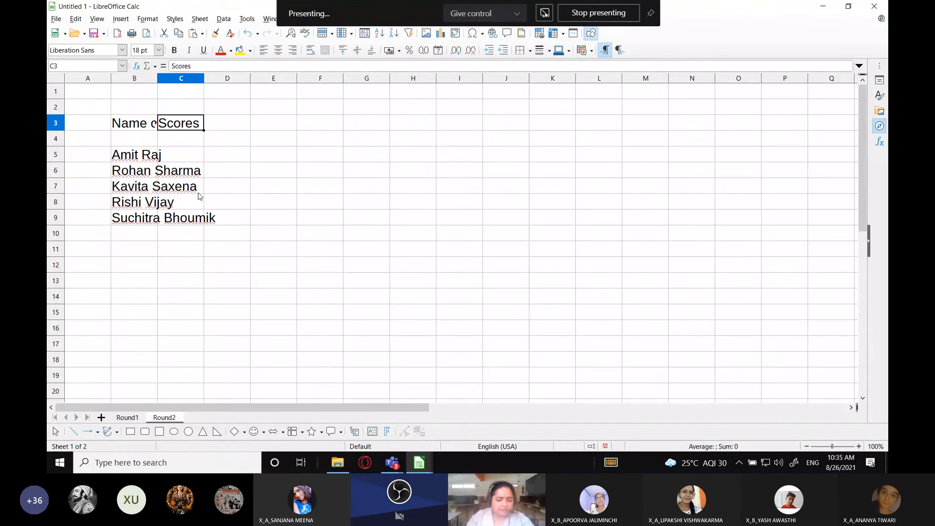
pyautogui.press('Return')
pyautogui.click(127, 418)
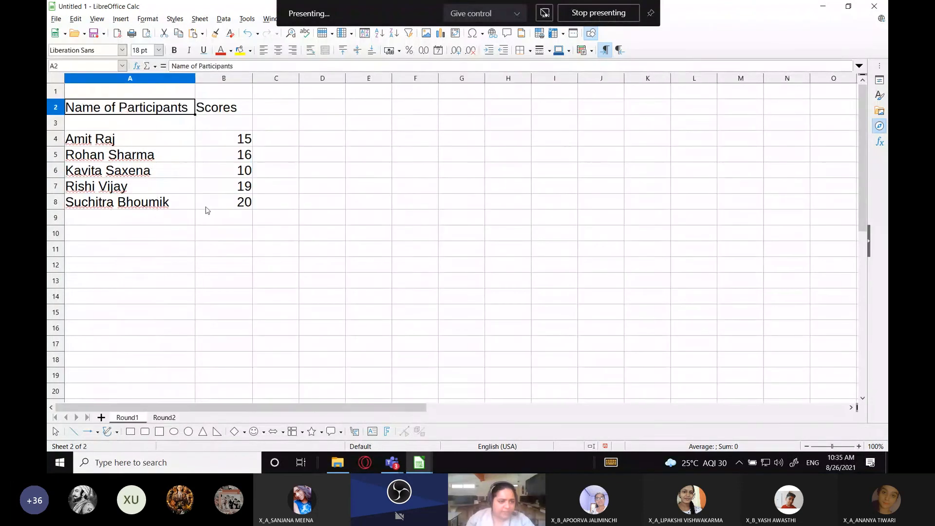
pyautogui.hotkey('shift', 'Right')
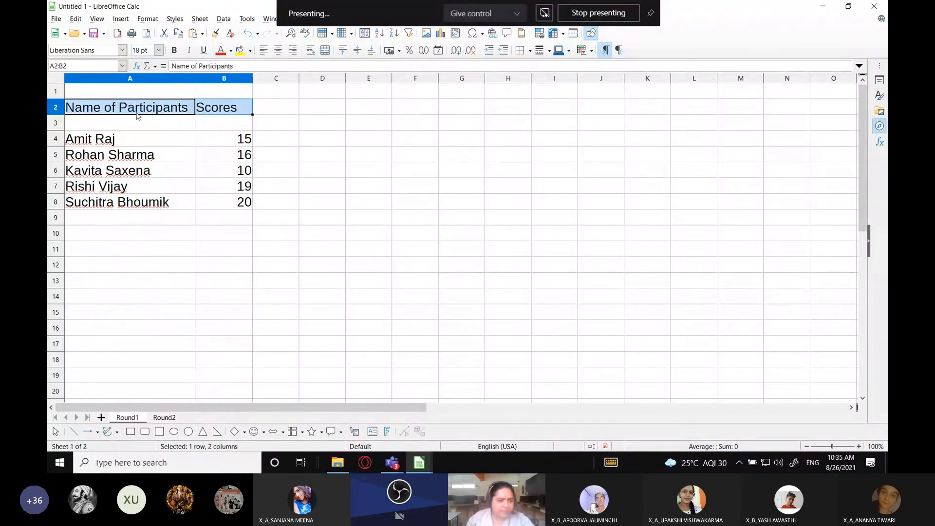
pyautogui.click(126, 142)
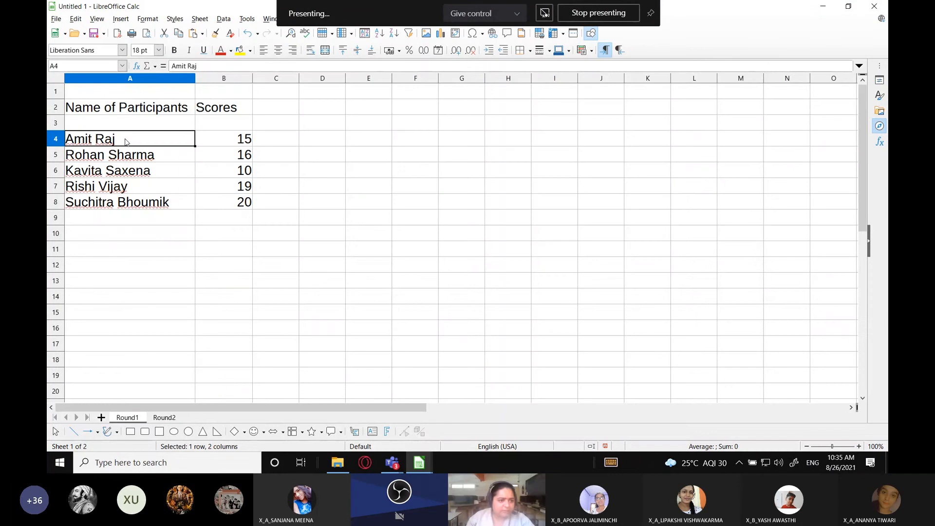
pyautogui.moveTo(127, 142); pyautogui.dragTo(122, 202)
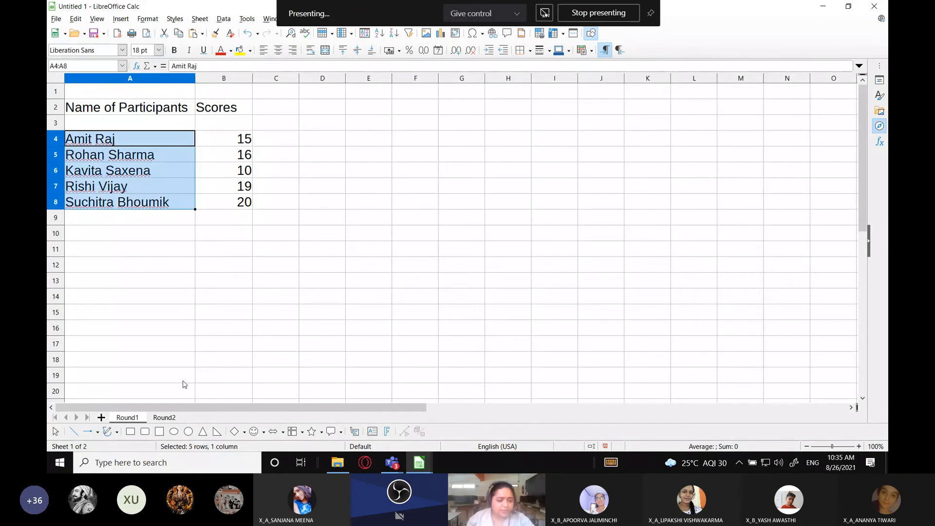
# Fit the width of column B on the Round2 sheet to its "Name of Participants" heading
pyautogui.click(160, 418)
pyautogui.click(146, 124)
pyautogui.doubleClick(157, 78)
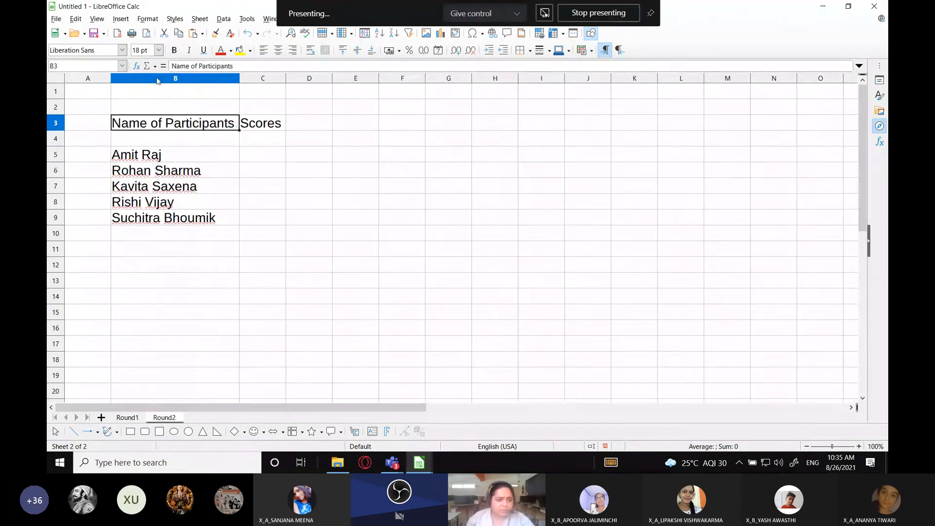
# Enter the scores 14, 15, 18, 14 and 10 beside the participants in cells C5 to C9
pyautogui.click(263, 154)
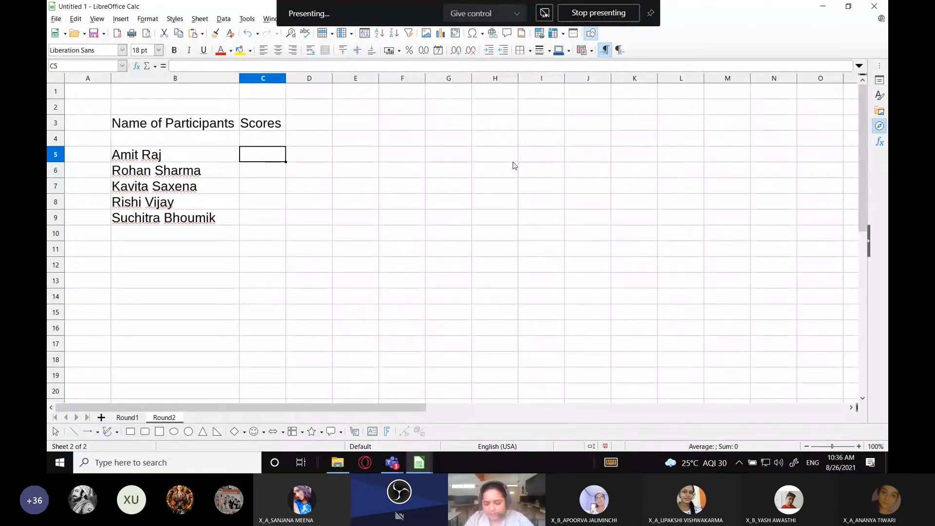
pyautogui.write('14')
pyautogui.press('Return')
pyautogui.write('15')
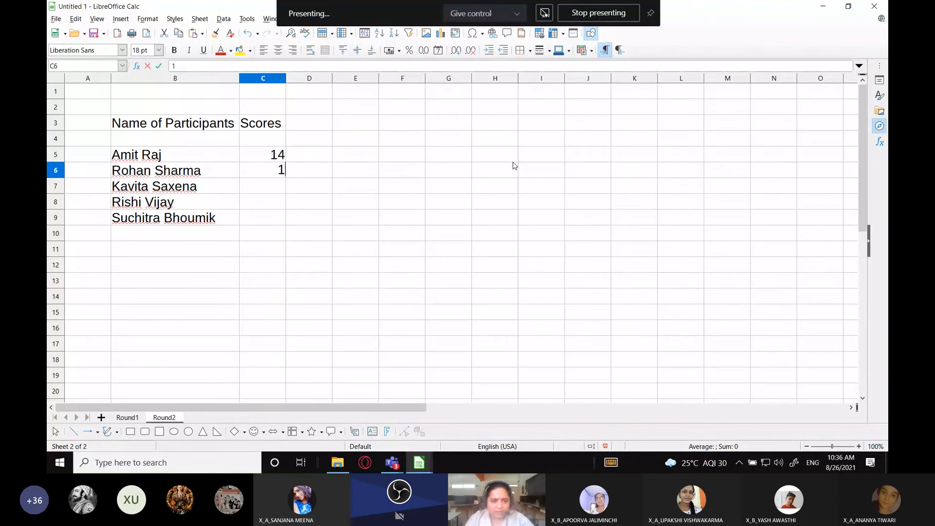
pyautogui.press('Return')
pyautogui.write('18')
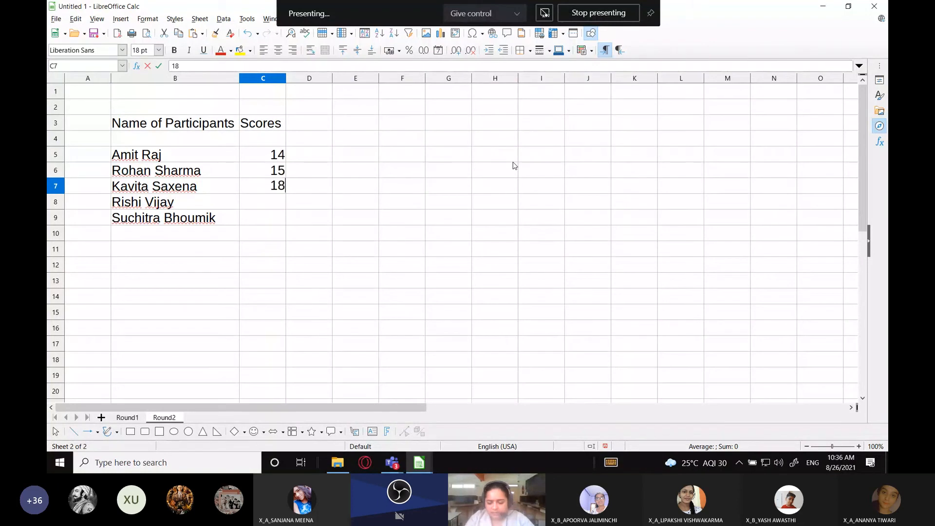
pyautogui.press('Return')
pyautogui.write('14')
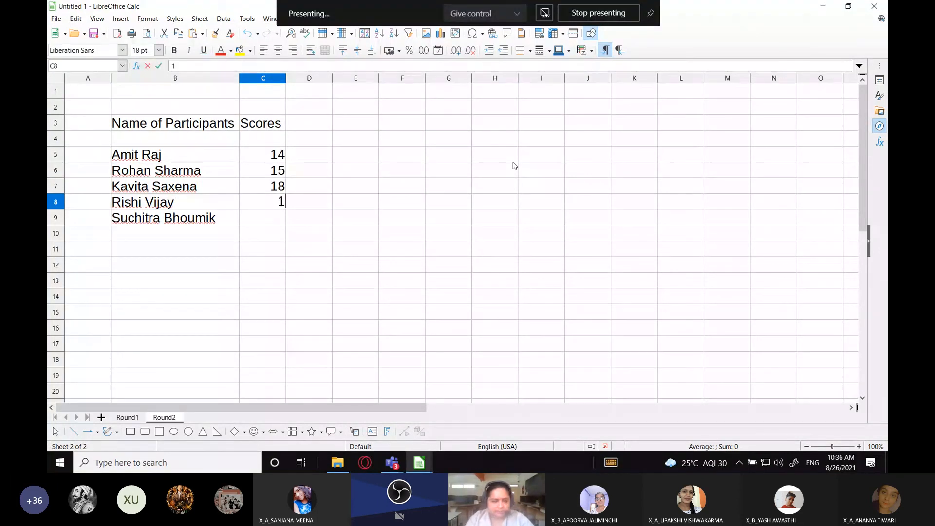
pyautogui.press('Return')
pyautogui.write('10')
pyautogui.press('Return')
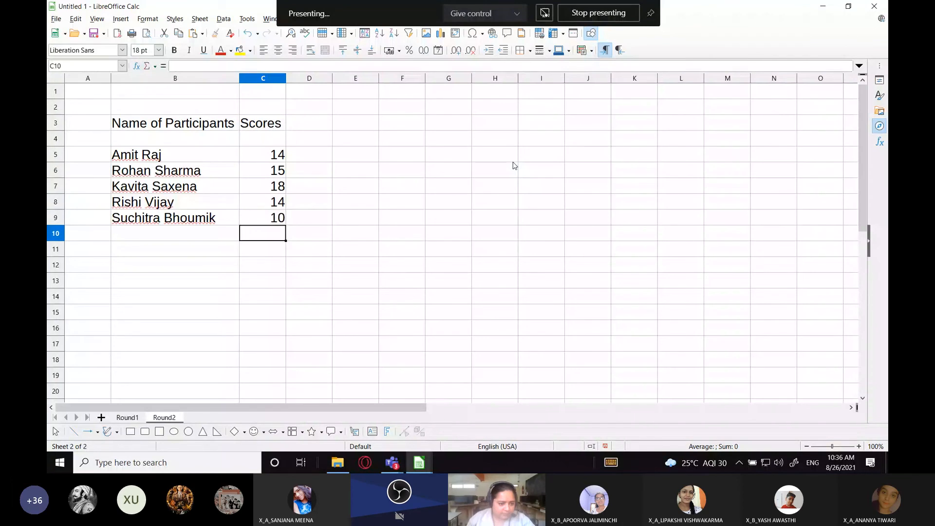
# Add a new sheet after Round2 and name it Round3
pyautogui.click(101, 418)
pyautogui.doubleClick(201, 417)
pyautogui.write('Round3')
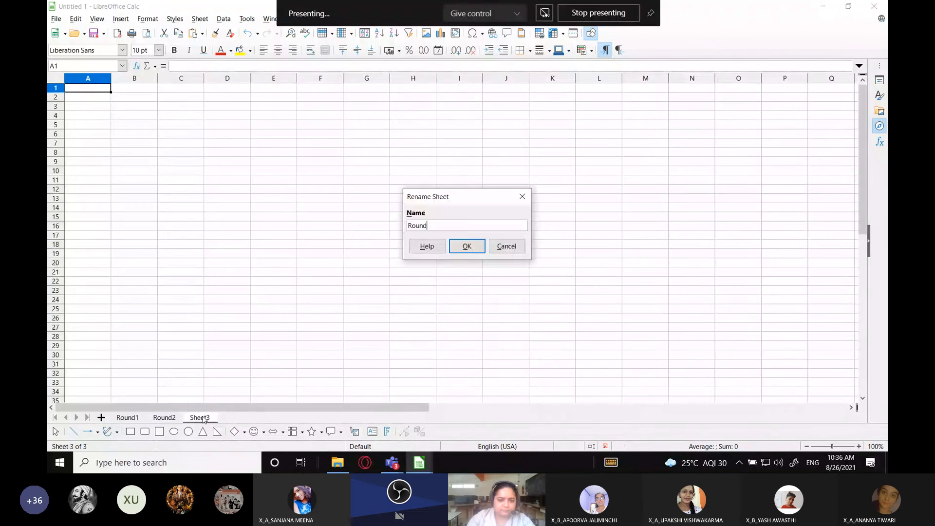
pyautogui.press('Return')
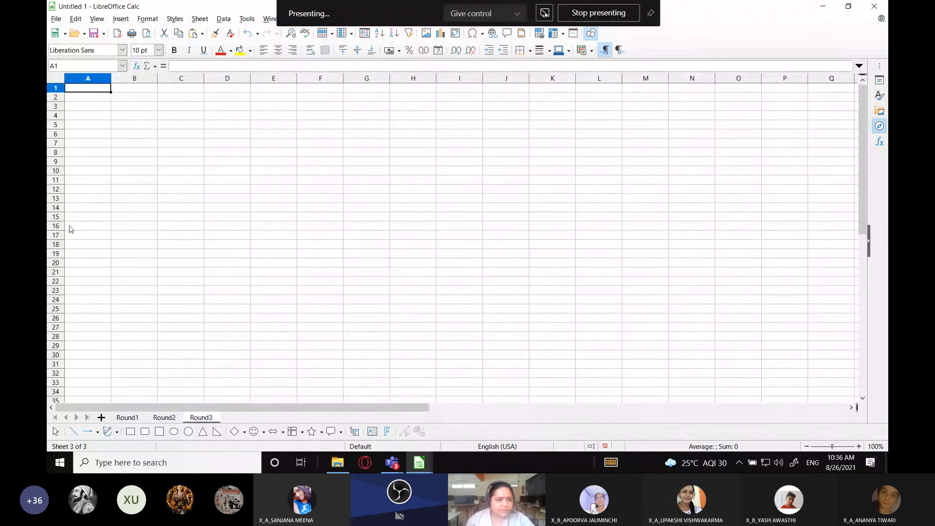
# Set the font size of all cells on the Round3 sheet to 18 pt and select cell B4
pyautogui.click(57, 78)
pyautogui.click(158, 50)
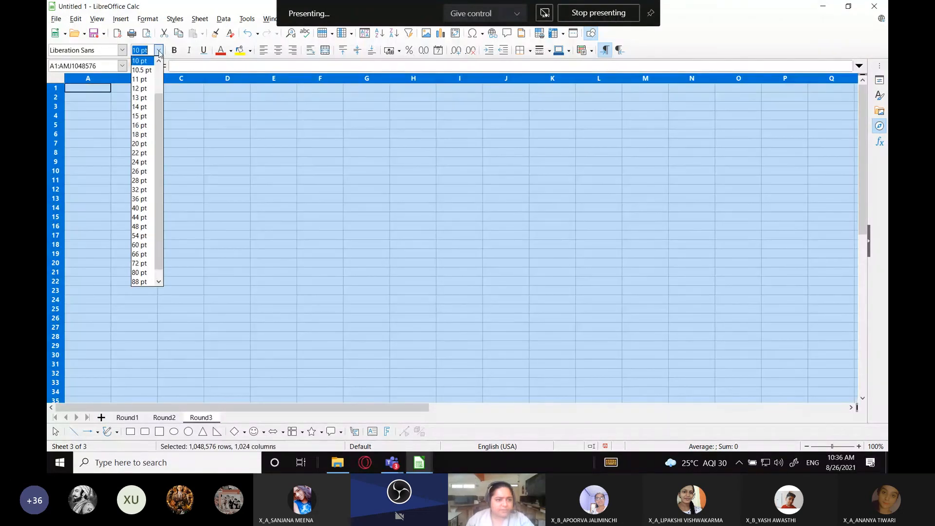
pyautogui.click(151, 131)
pyautogui.click(150, 131)
# Copy the participants heading and names in B3:B9 of Round2 and paste them into Round3 starting at cell B6
pyautogui.click(164, 417)
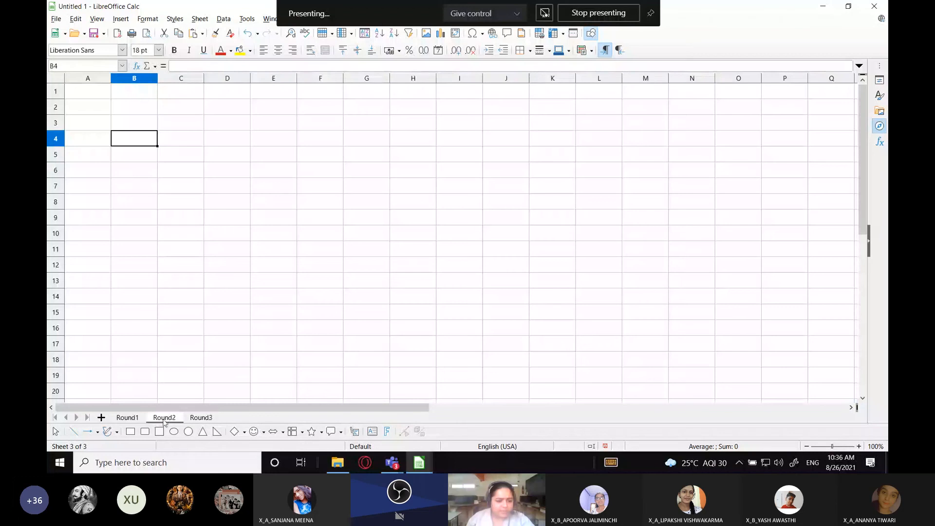
pyautogui.moveTo(168, 125); pyautogui.dragTo(185, 219)
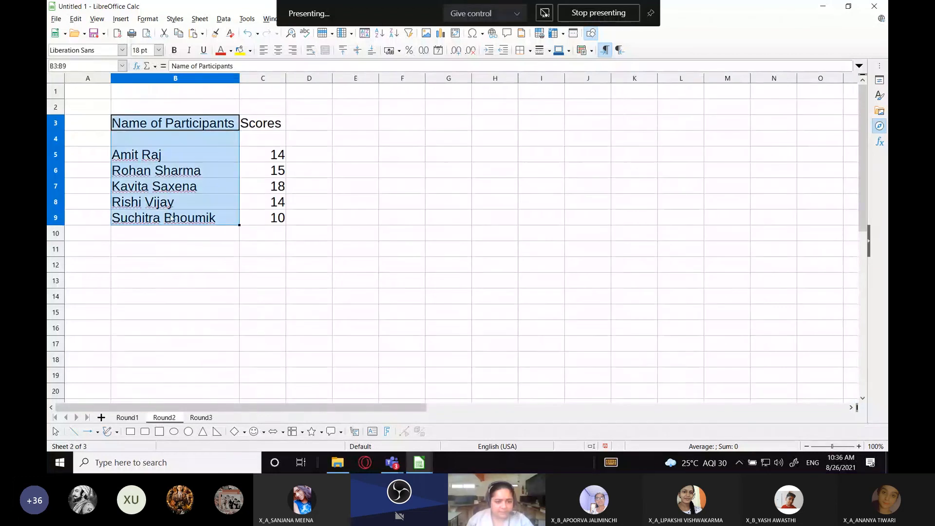
pyautogui.hotkey('ctrl', 'c')
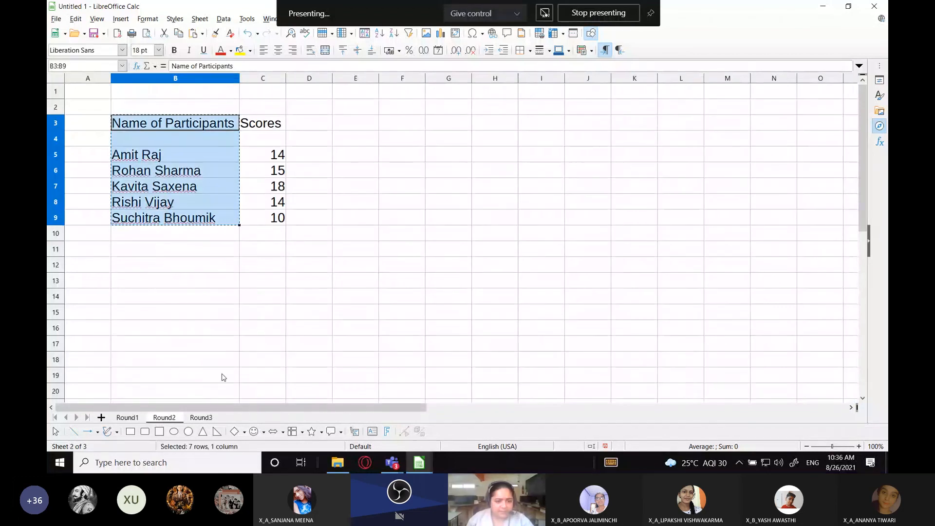
pyautogui.click(200, 418)
pyautogui.click(140, 174)
pyautogui.hotkey('ctrl', 'v')
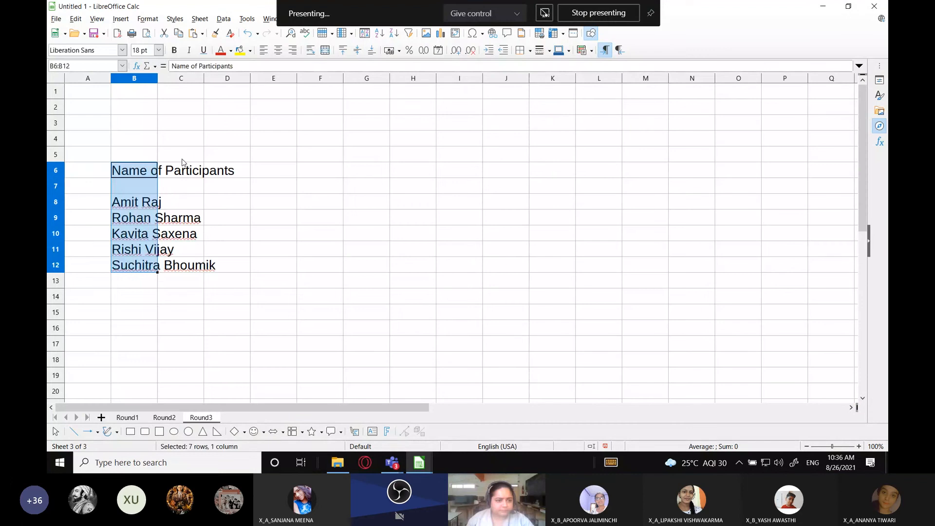
# Enter the heading "Scores" in cell C6 of Round3 and fit column B's width to its contents
pyautogui.click(181, 170)
pyautogui.write('Scores')
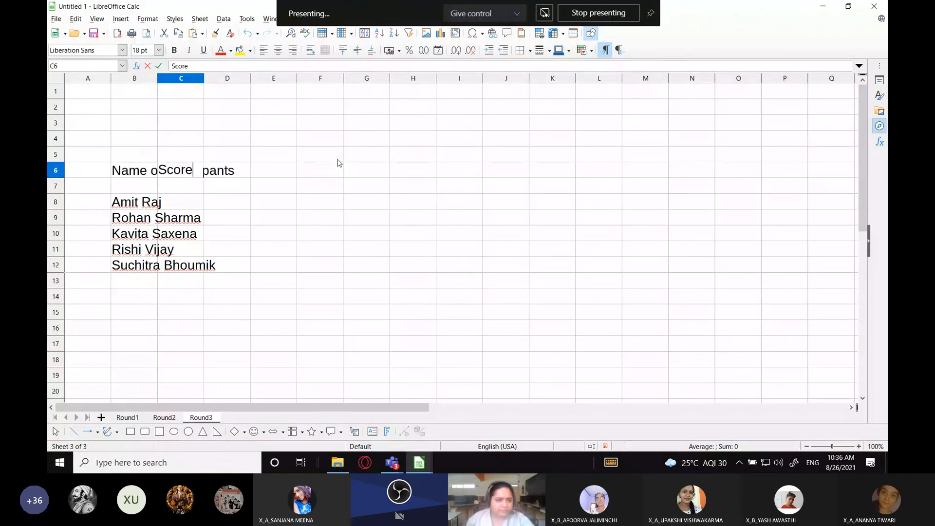
pyautogui.press('Return')
pyautogui.doubleClick(157, 79)
# Enter the scores 16, 14, 12, 13 and 15 beside the participants in cells C8 to C12
pyautogui.click(263, 201)
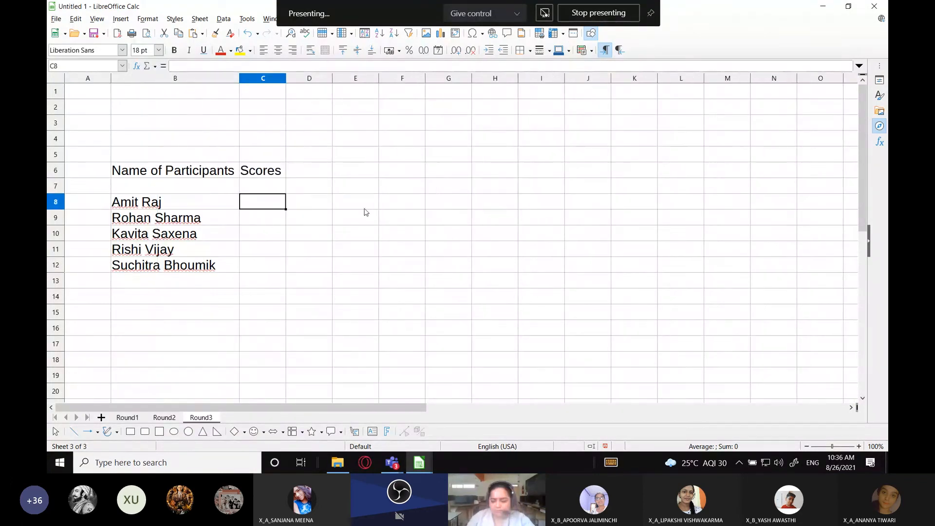
pyautogui.write('16')
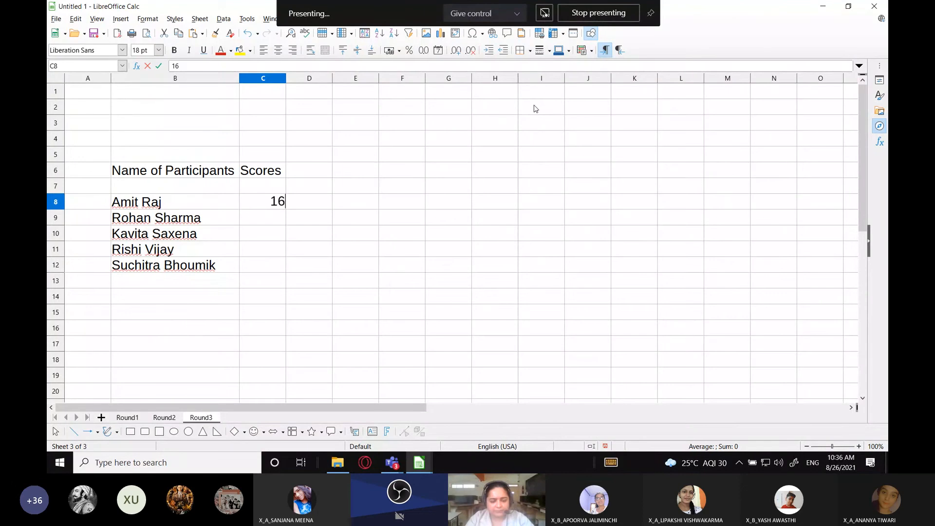
pyautogui.press('Return')
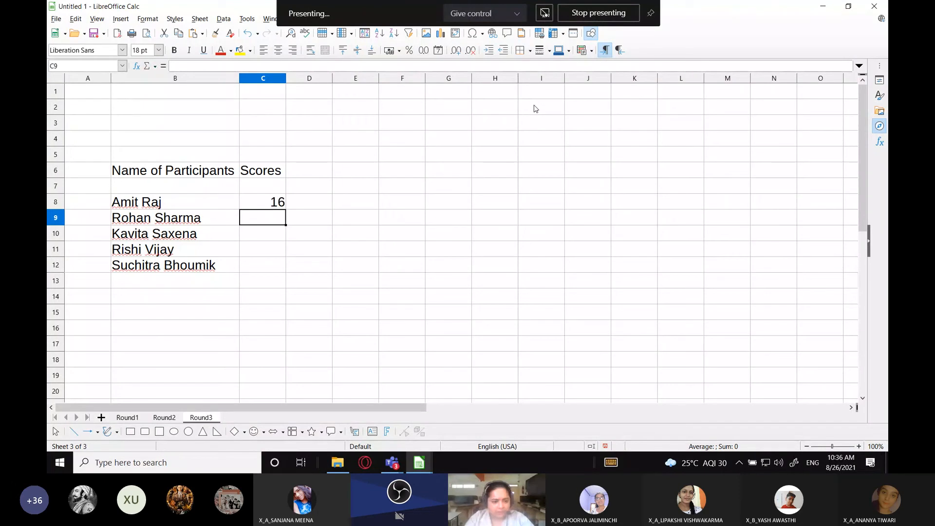
pyautogui.write('14')
pyautogui.press('Return')
pyautogui.write('1')
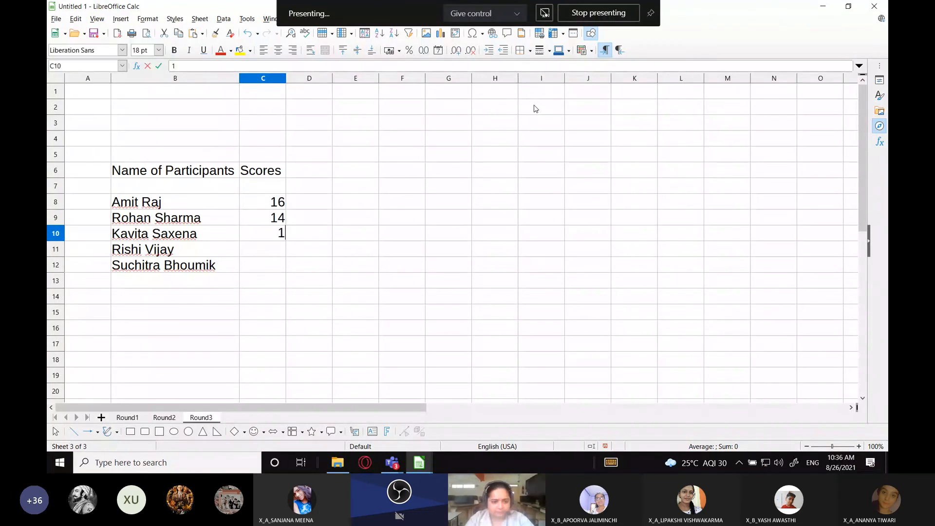
pyautogui.write('2')
pyautogui.press('Return')
pyautogui.write('13')
pyautogui.press('Return')
pyautogui.write('15')
pyautogui.press('Return')
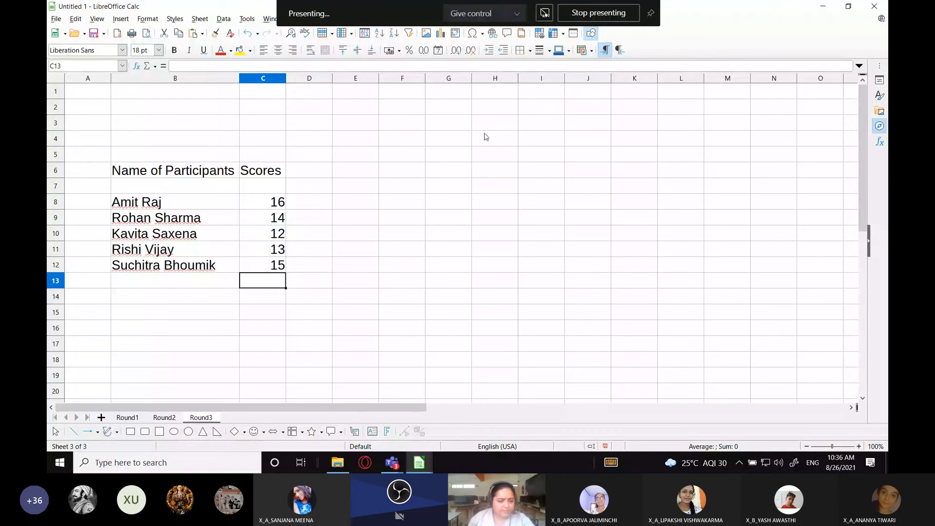
# Review the participant and score tables on the Round1, Round2 and Round3 sheets
pyautogui.click(127, 417)
pyautogui.click(170, 418)
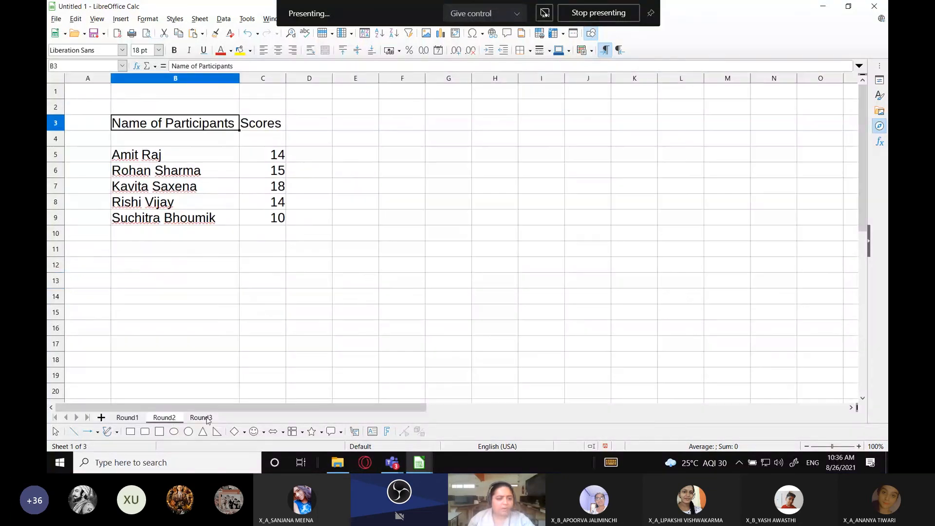
pyautogui.click(209, 419)
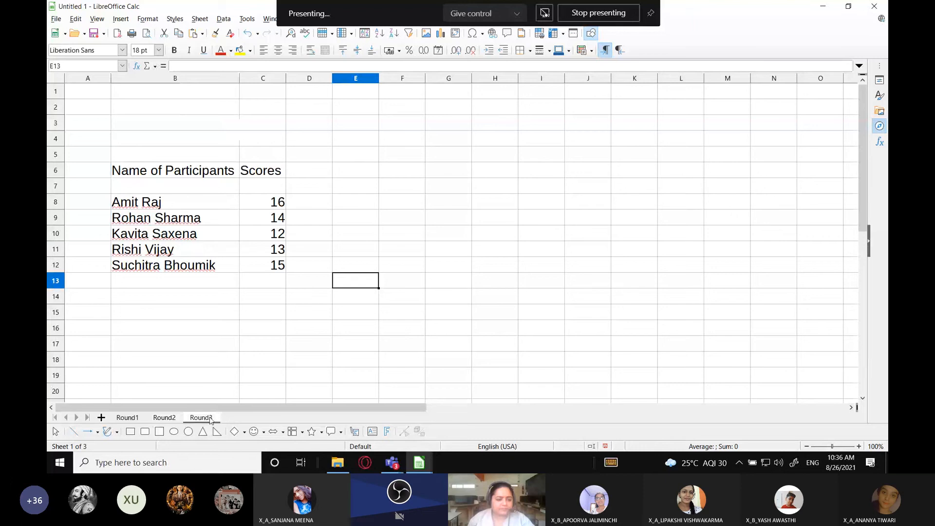
pyautogui.click(127, 417)
pyautogui.click(164, 417)
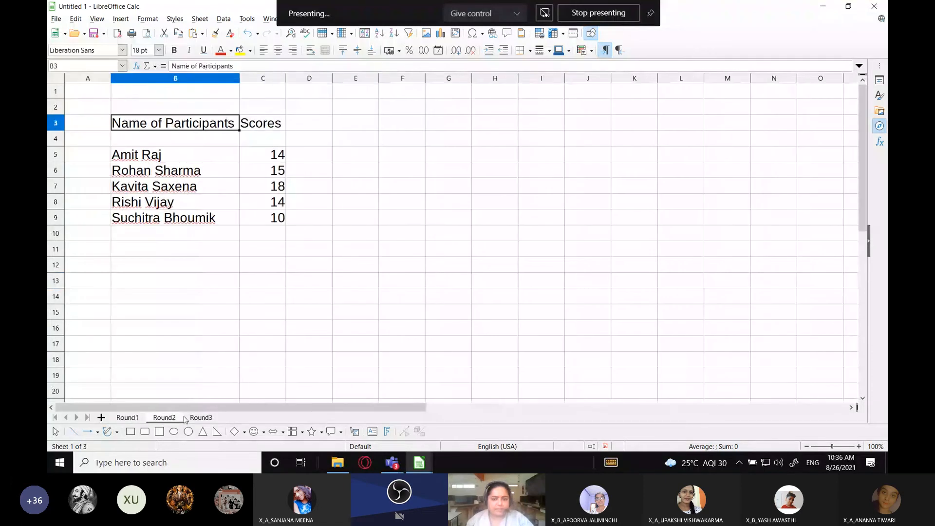
pyautogui.click(201, 417)
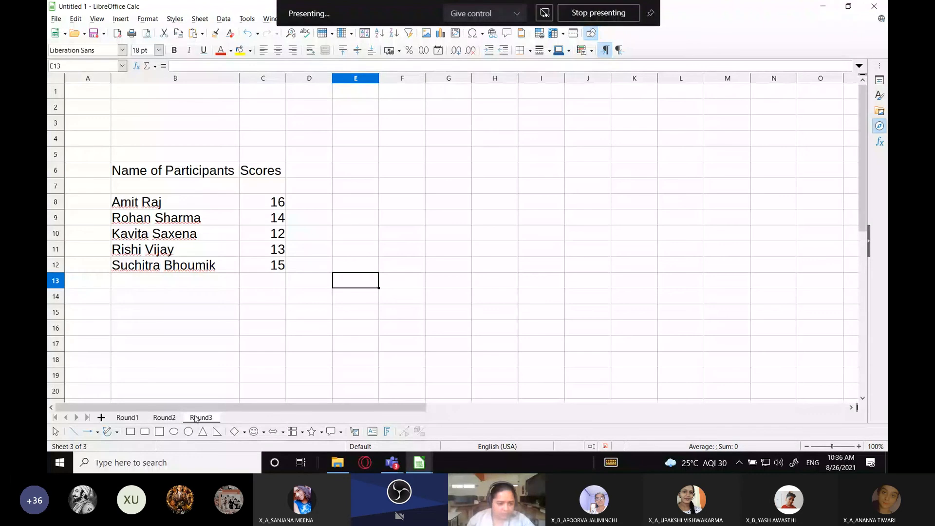
# Add a new sheet after Round3 and name it Final Scores
pyautogui.click(101, 417)
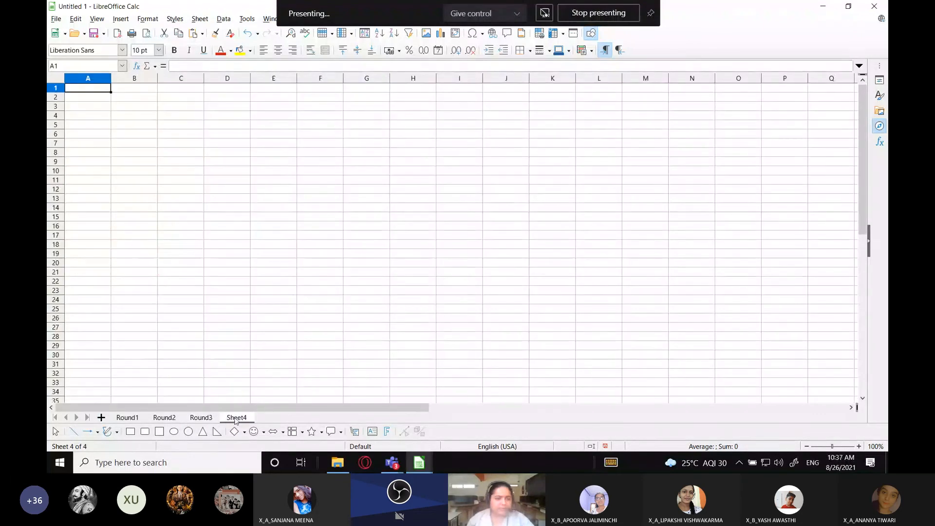
pyautogui.doubleClick(235, 418)
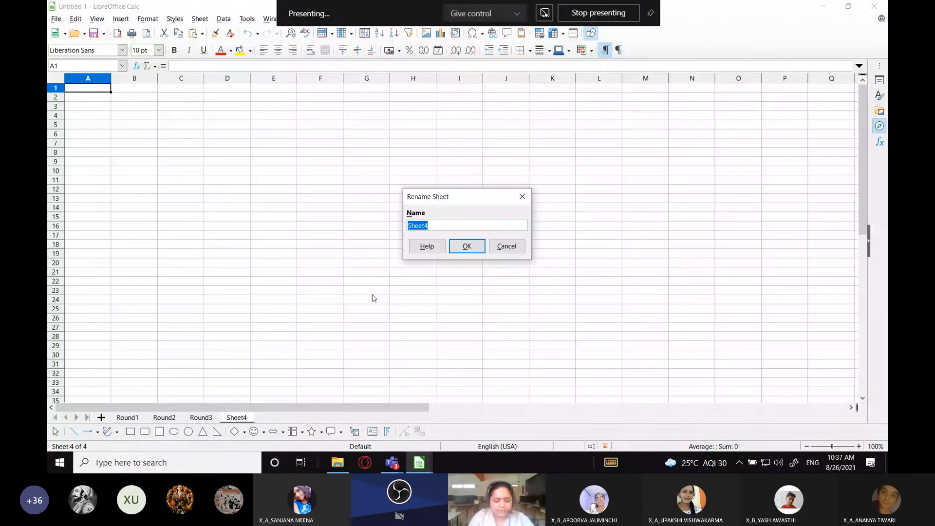
pyautogui.write('Final S')
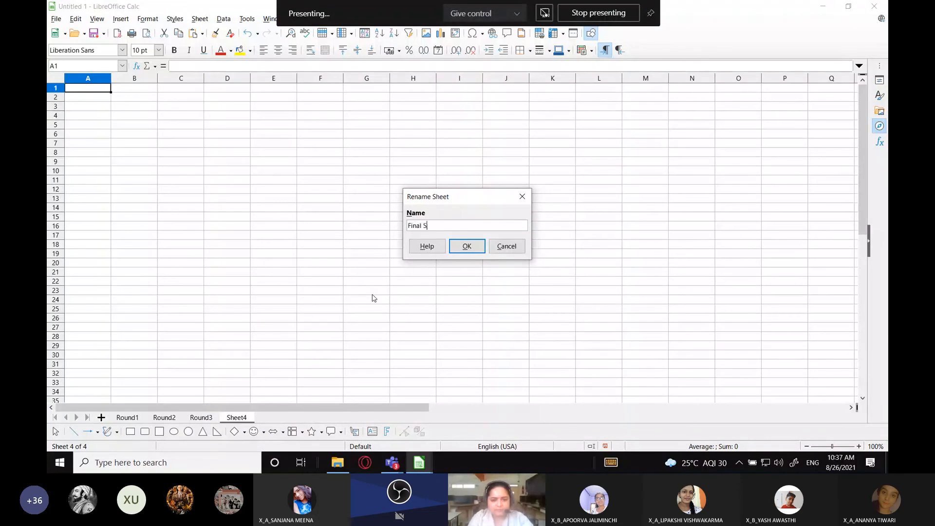
pyautogui.write('cores')
pyautogui.press('Return')
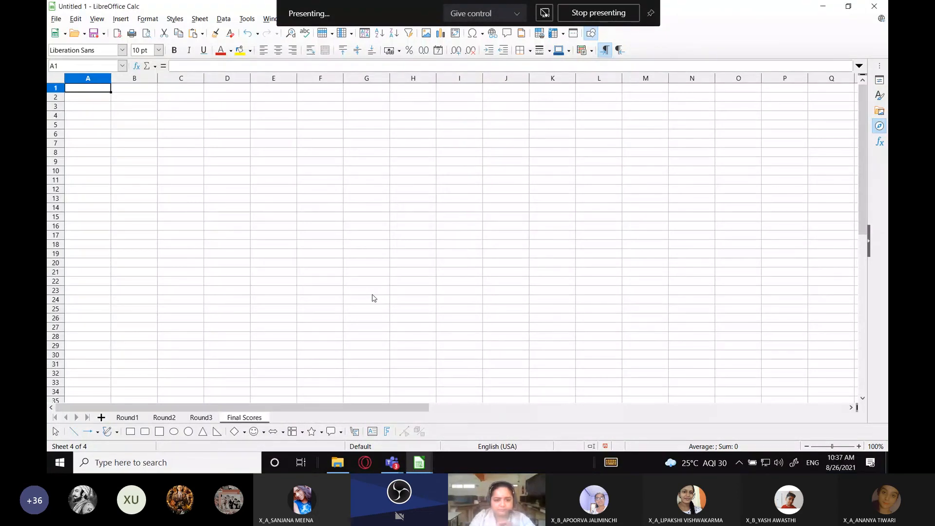
# Set the font size of all cells on the Final Scores sheet to 18 pt and select cell B4
pyautogui.click(58, 80)
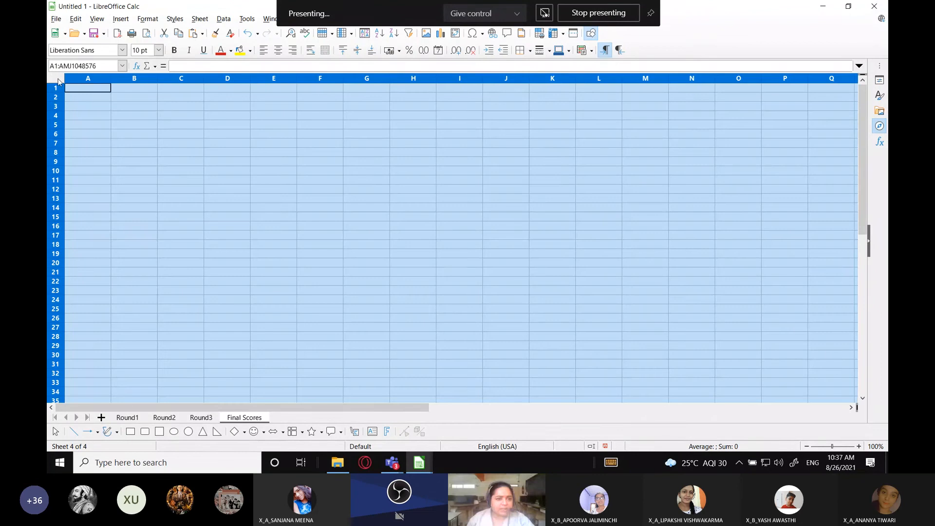
pyautogui.click(157, 51)
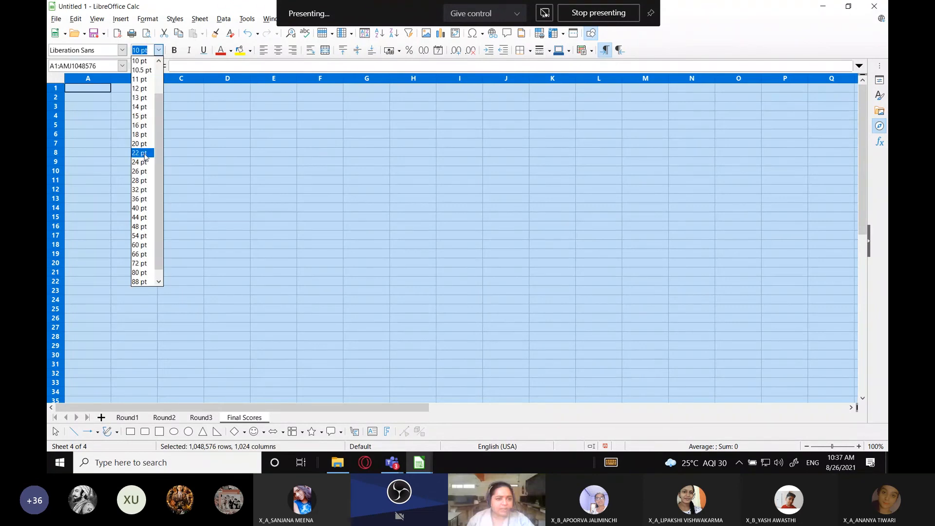
pyautogui.click(142, 148)
pyautogui.click(142, 141)
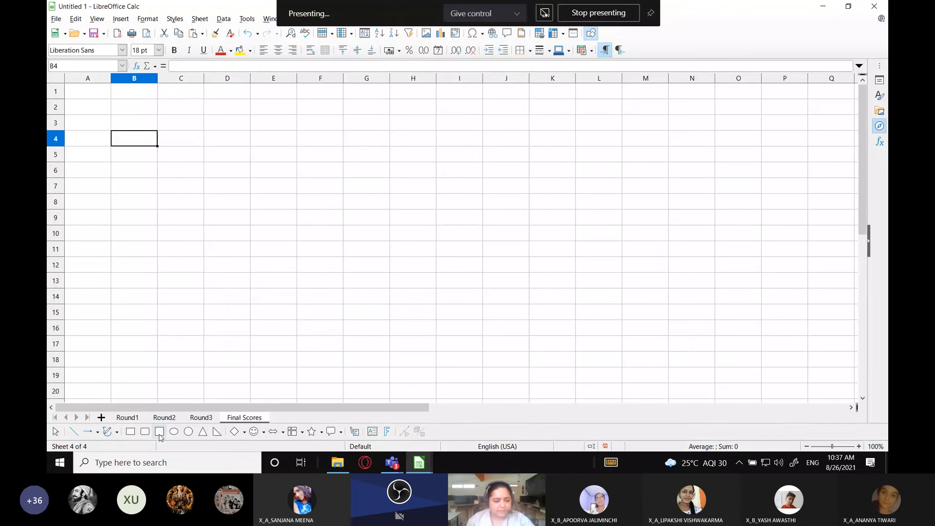
# Compare which cell holds the first participant's score on each of the three round sheets
pyautogui.click(133, 420)
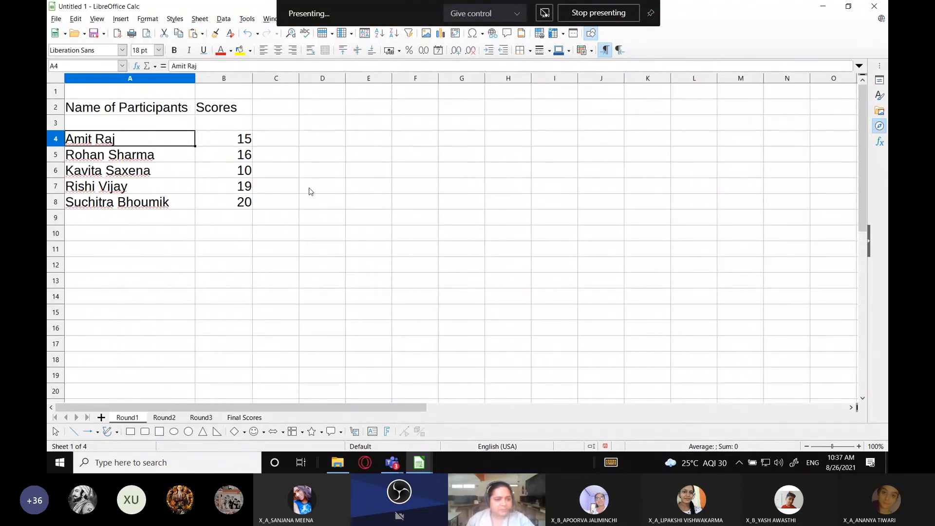
pyautogui.click(164, 417)
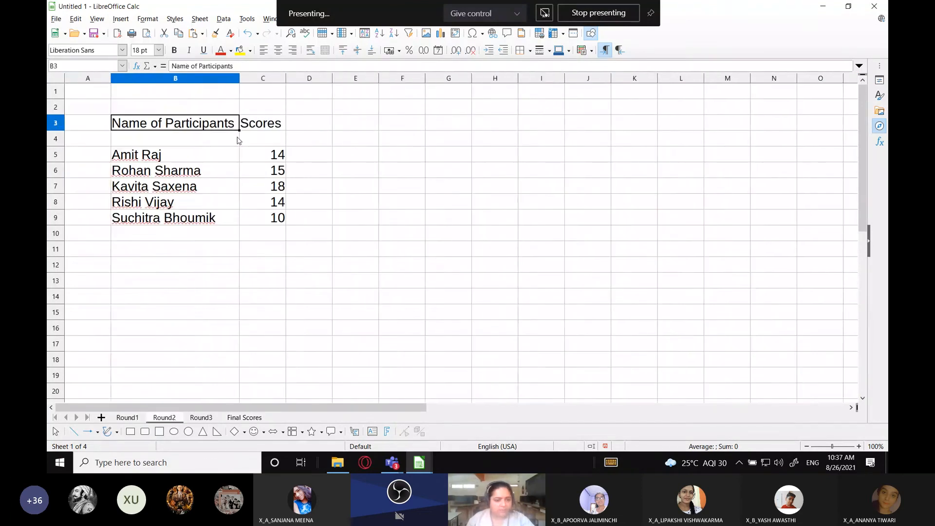
pyautogui.click(273, 159)
pyautogui.click(205, 418)
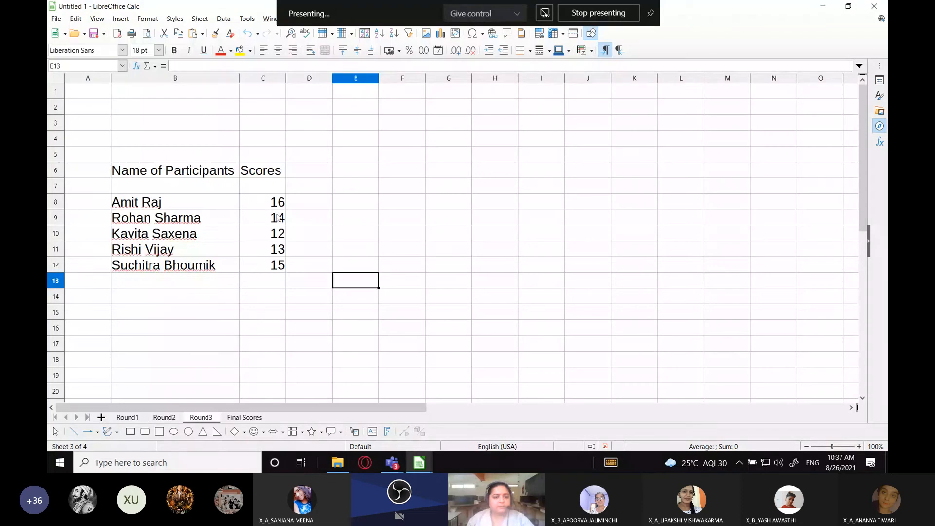
pyautogui.click(277, 202)
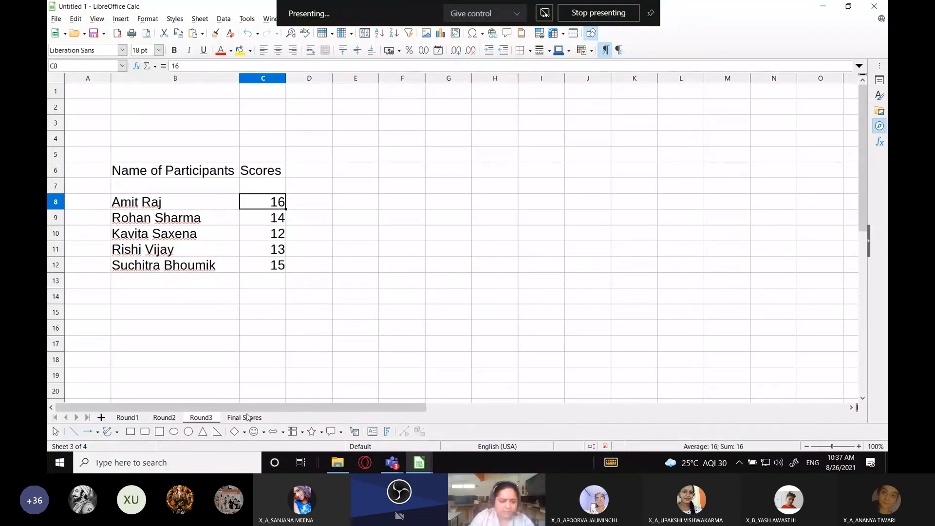
pyautogui.click(259, 378)
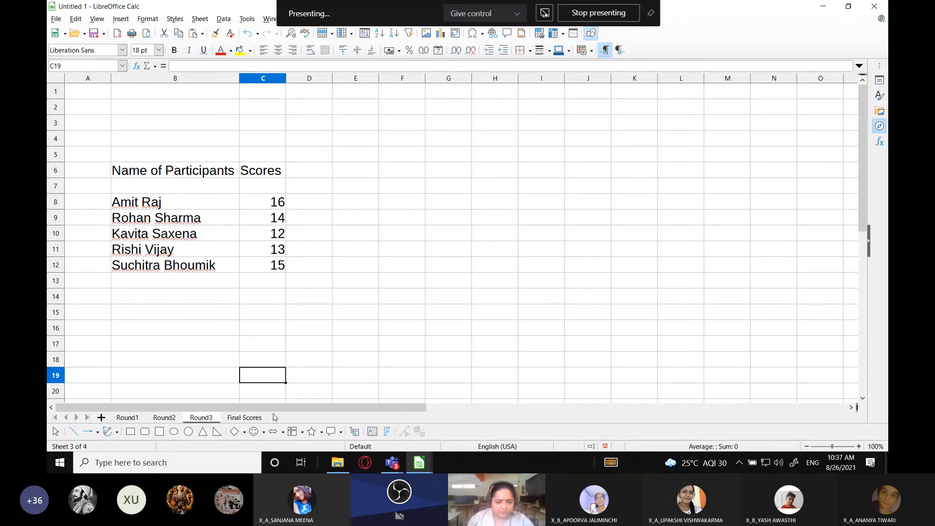
# Exit the running Glassbrick background program and try to launch Glassbrick again
pyautogui.click(738, 462)
pyautogui.rightClick(717, 440)
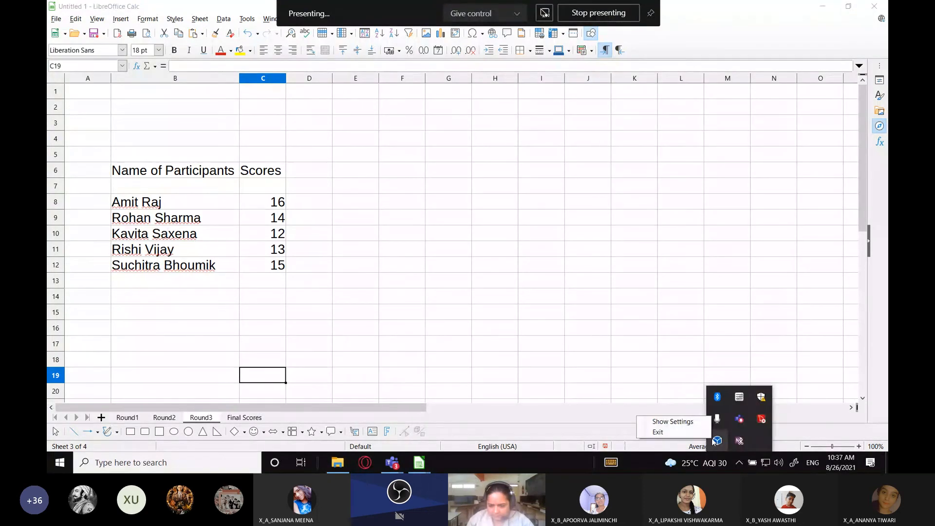
pyautogui.click(670, 432)
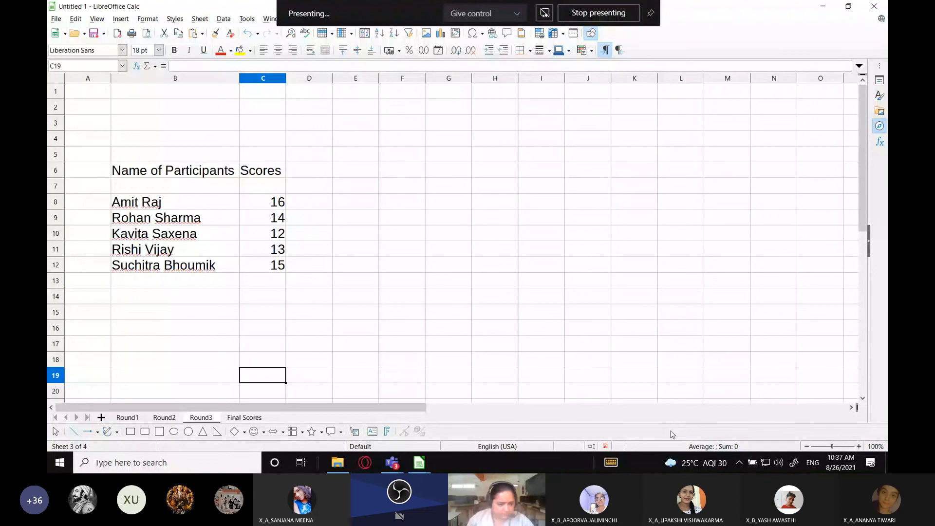
pyautogui.click(60, 462)
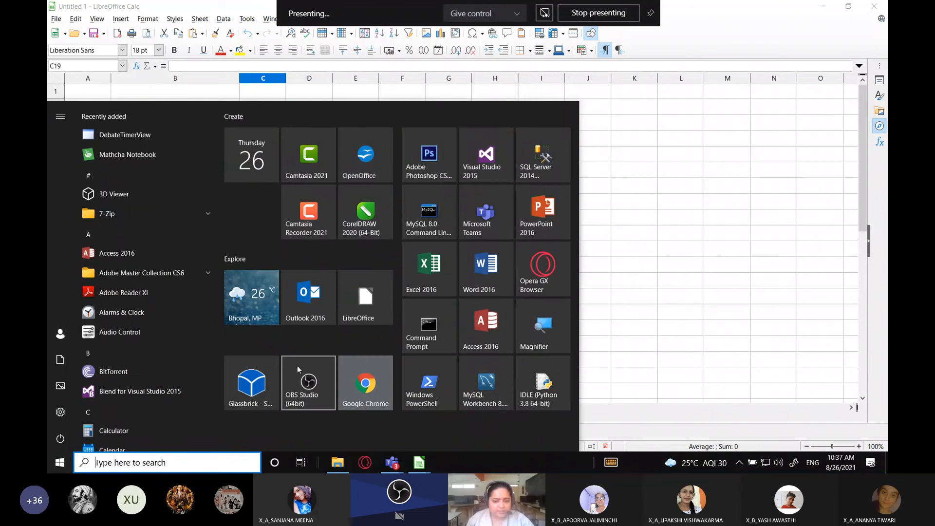
pyautogui.click(269, 369)
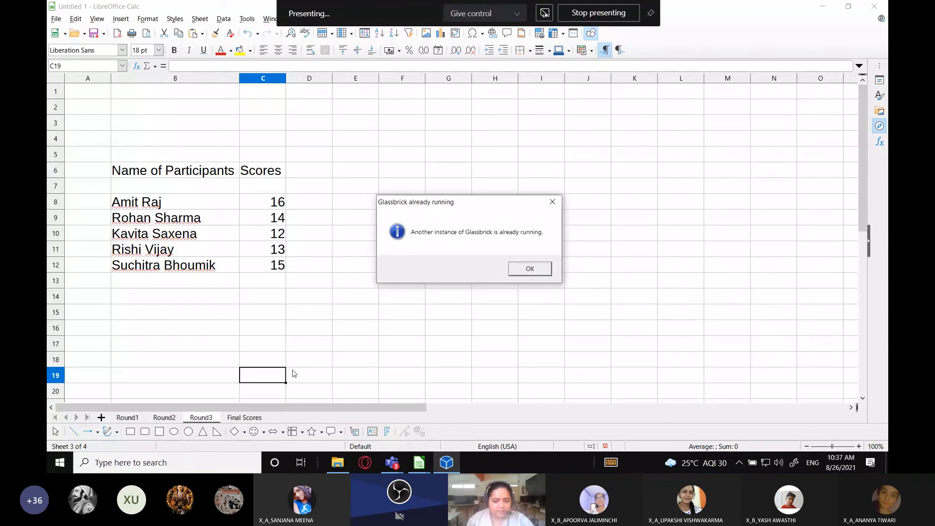
pyautogui.click(530, 269)
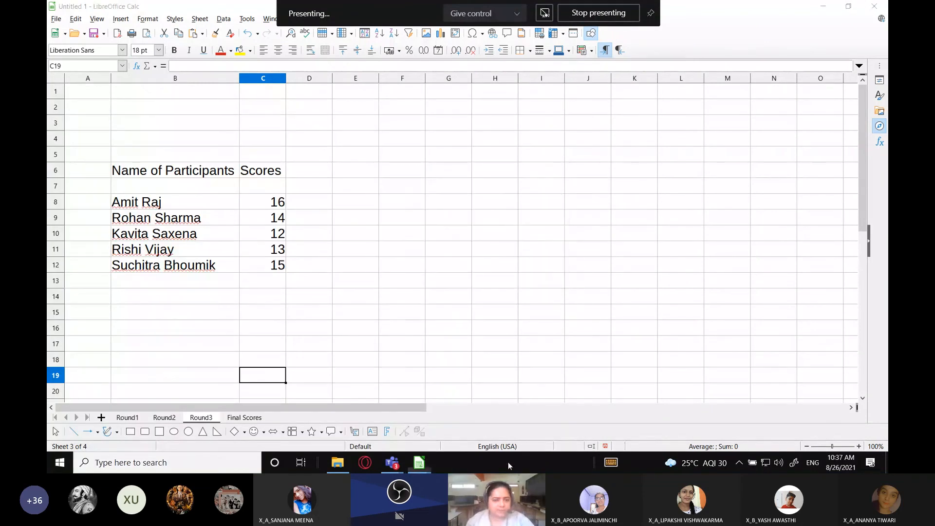
# Open Task Manager and end the Microsoft Store background process
pyautogui.rightClick(507, 464)
pyautogui.click(575, 408)
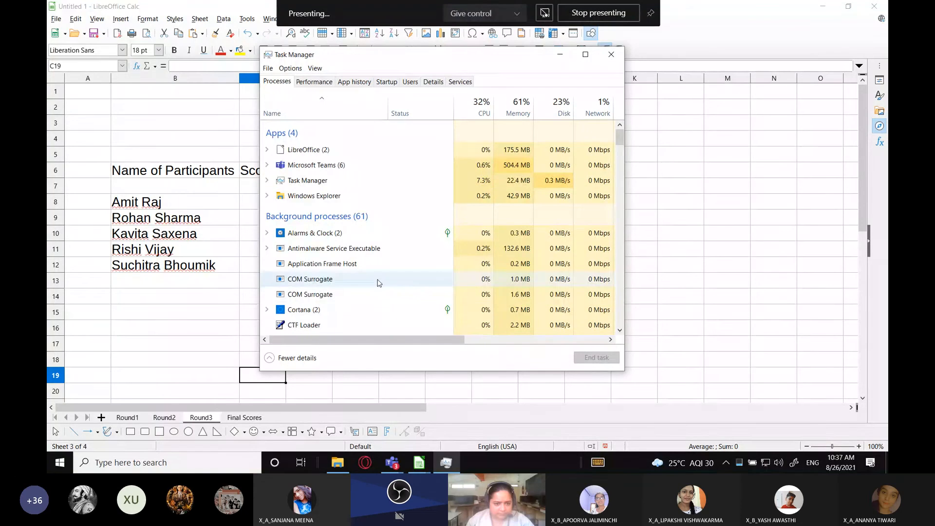
pyautogui.scroll(-3, 414, 285)
pyautogui.scroll(-3, 414, 284)
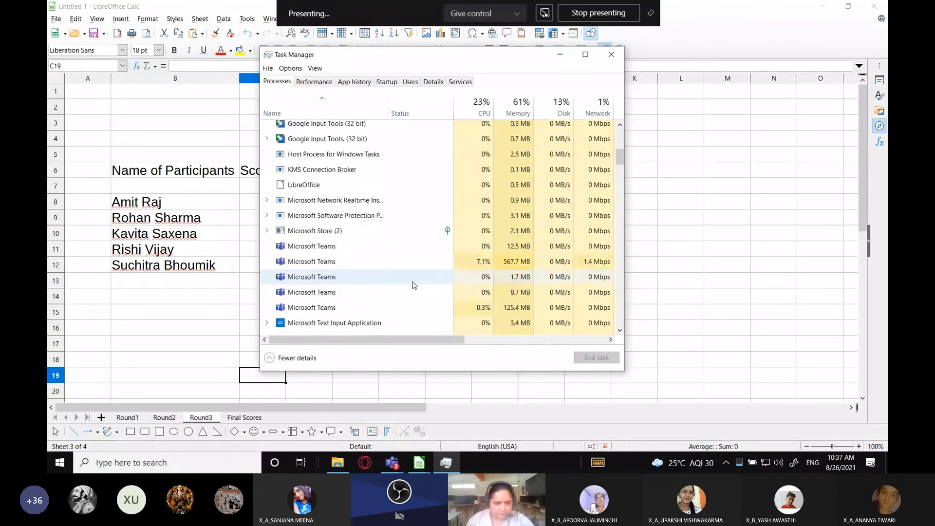
pyautogui.click(370, 231)
pyautogui.click(592, 358)
# Look through the remaining background processes, close Task Manager and launch Glassbrick again
pyautogui.click(348, 260)
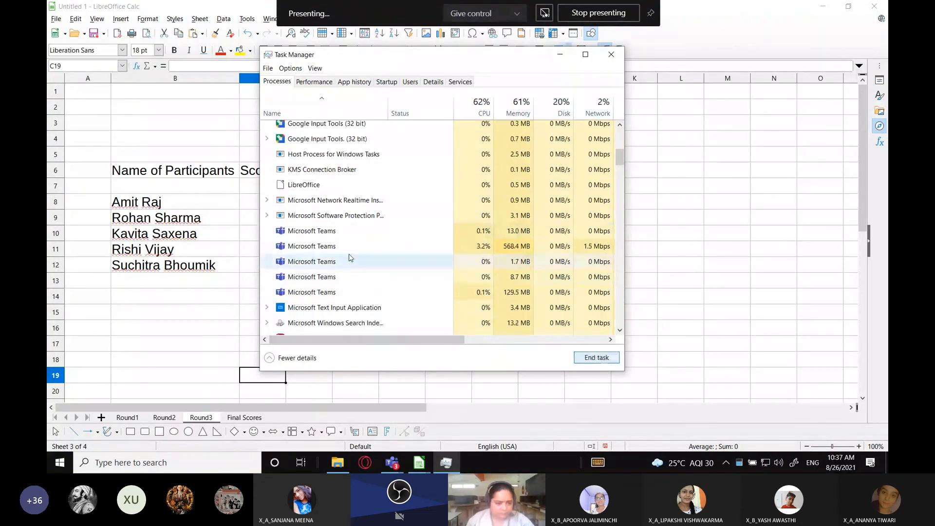
pyautogui.scroll(-3, 370, 265)
pyautogui.scroll(-1, 371, 266)
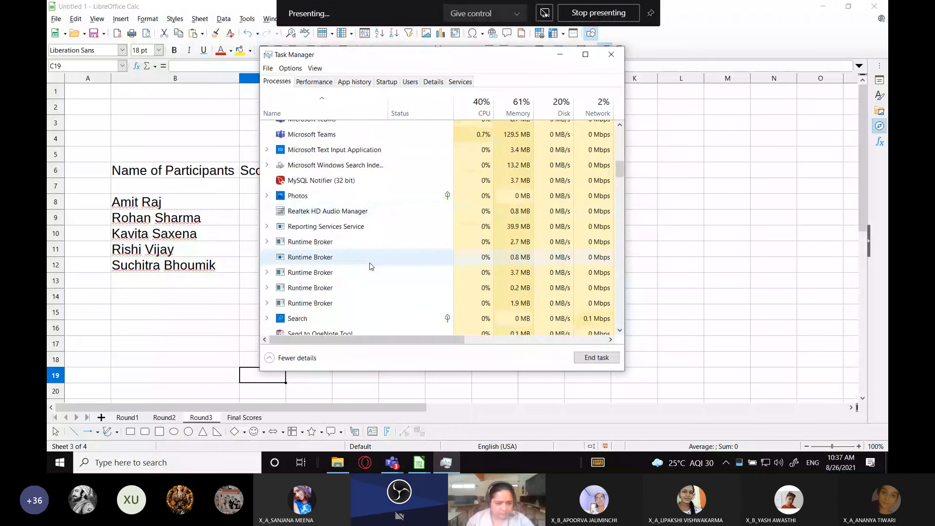
pyautogui.click(611, 54)
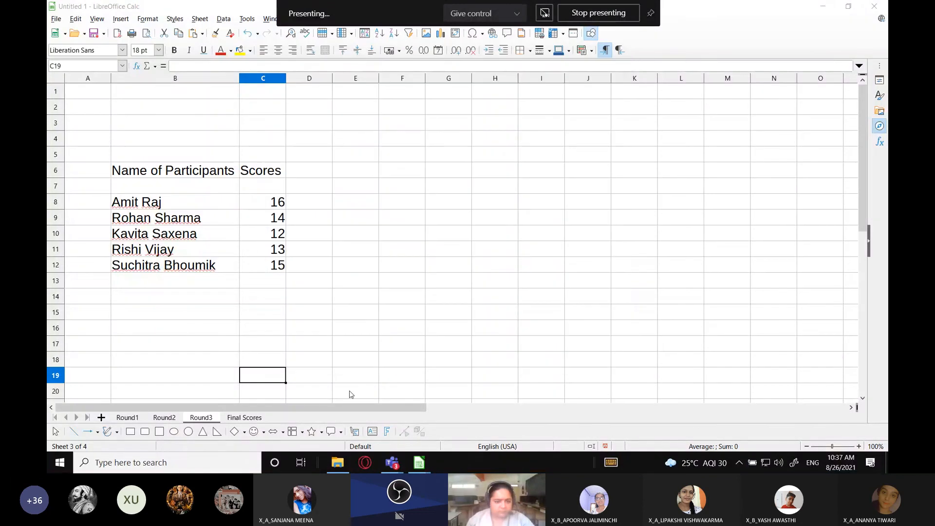
pyautogui.click(64, 465)
pyautogui.click(232, 396)
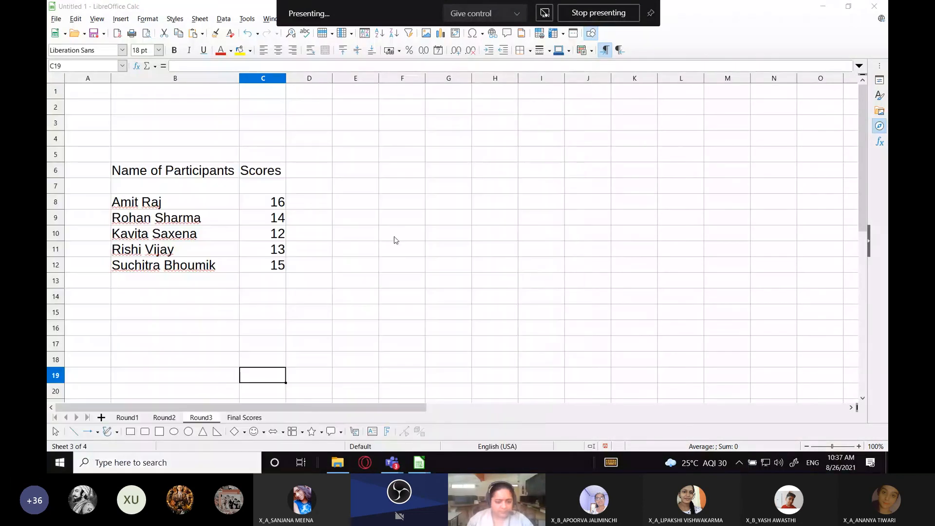
# Start a Consolidate operation from cell B4 of the Final Scores sheet with Sum as the function
pyautogui.hotkey('ctrl', 'pagedown')
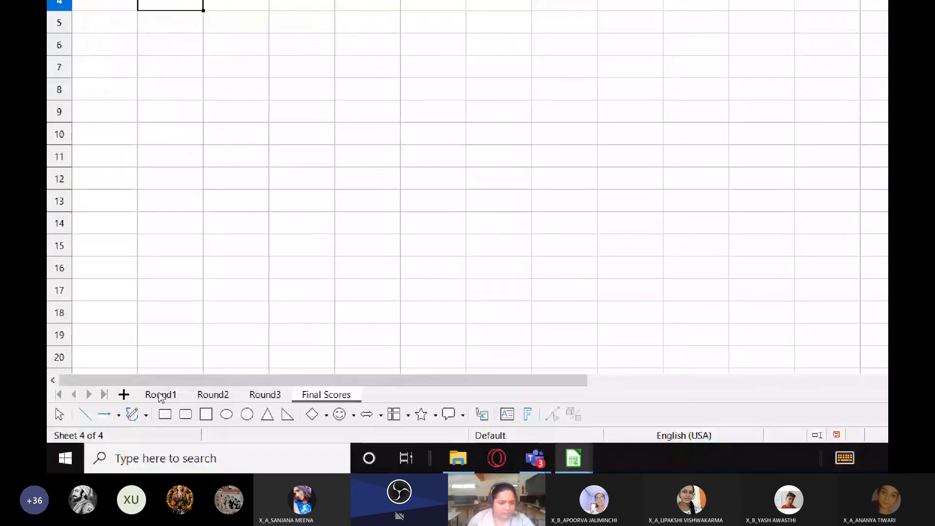
pyautogui.click(160, 394)
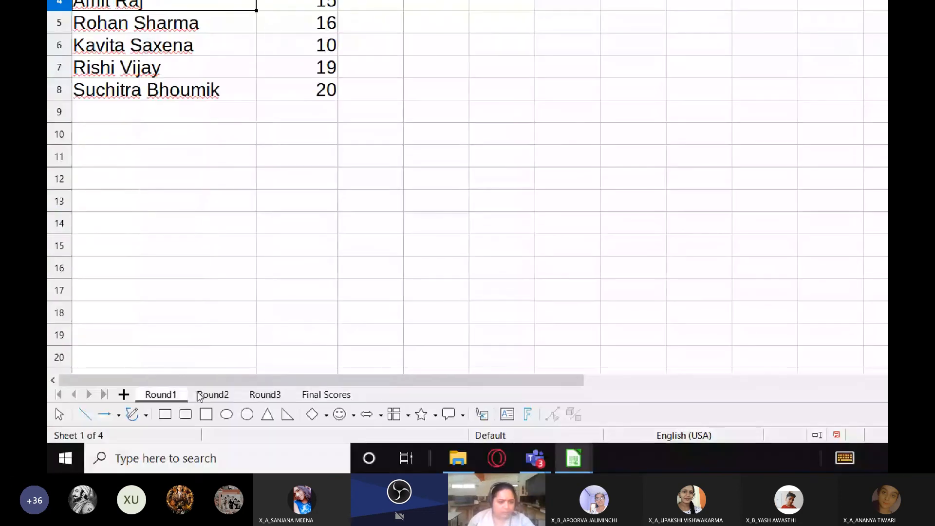
pyautogui.click(326, 394)
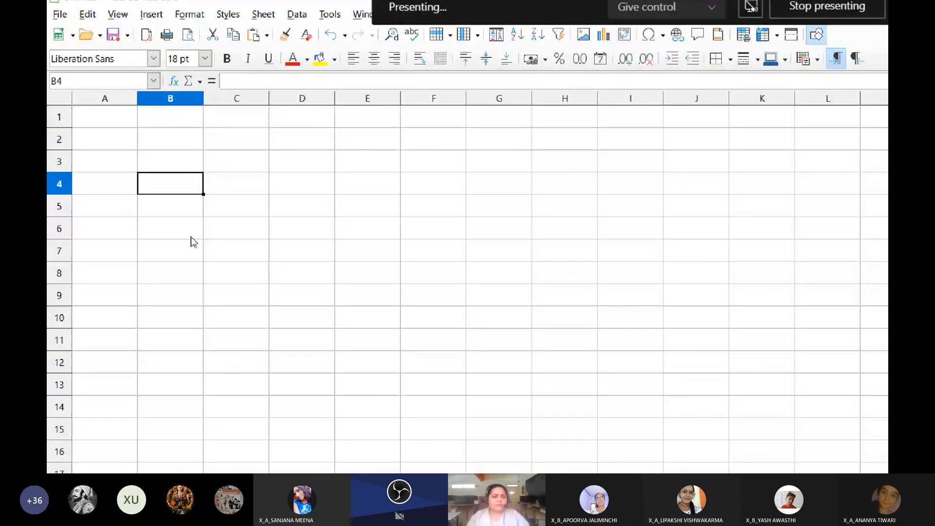
pyautogui.click(298, 27)
pyautogui.click(363, 332)
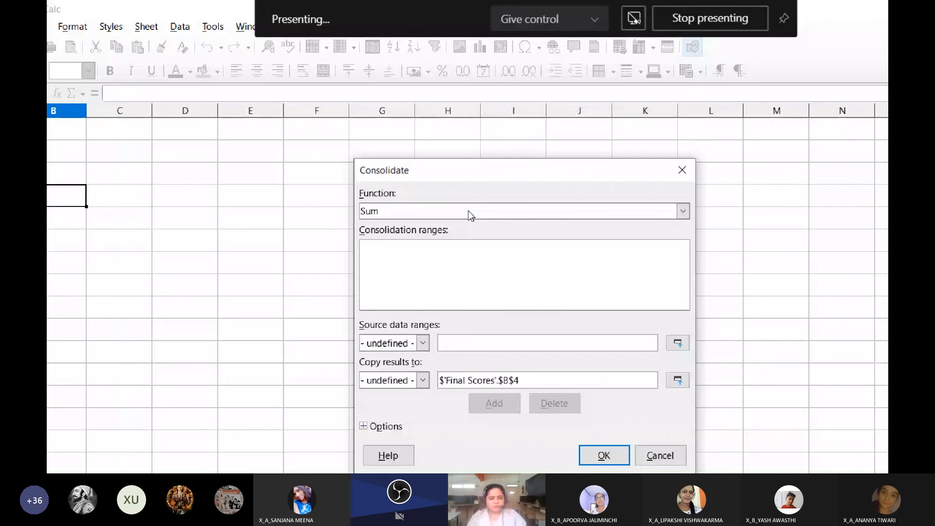
pyautogui.click(468, 211)
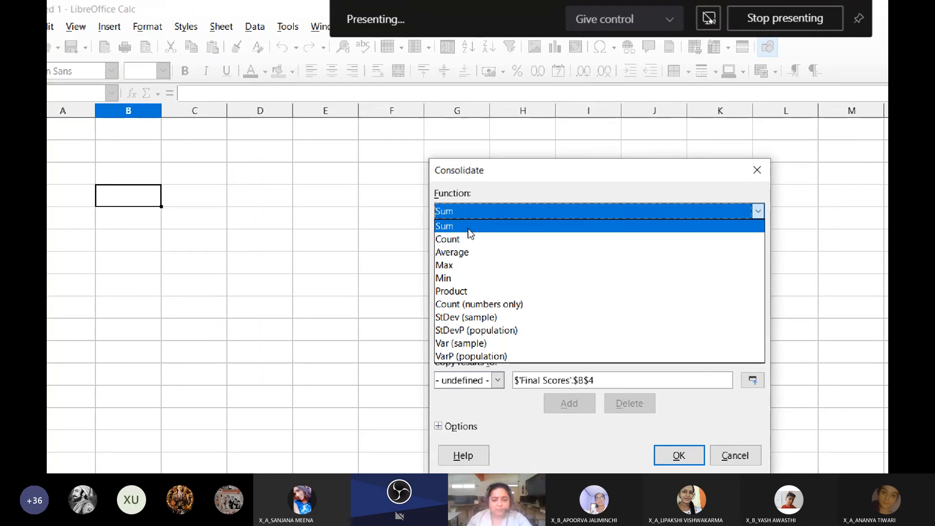
pyautogui.click(468, 227)
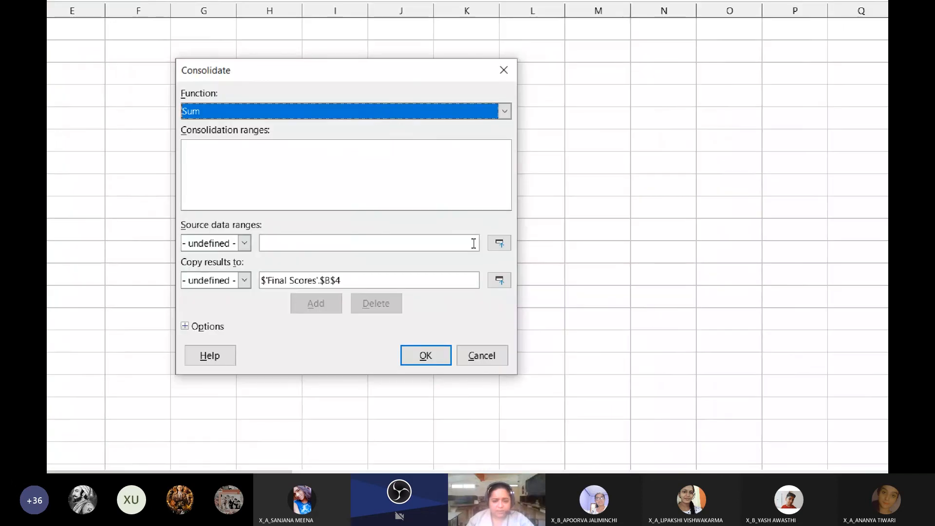
# Add range A2:B8 of the Round1 sheet, including names and scores headings, to the consolidation ranges
pyautogui.click(499, 243)
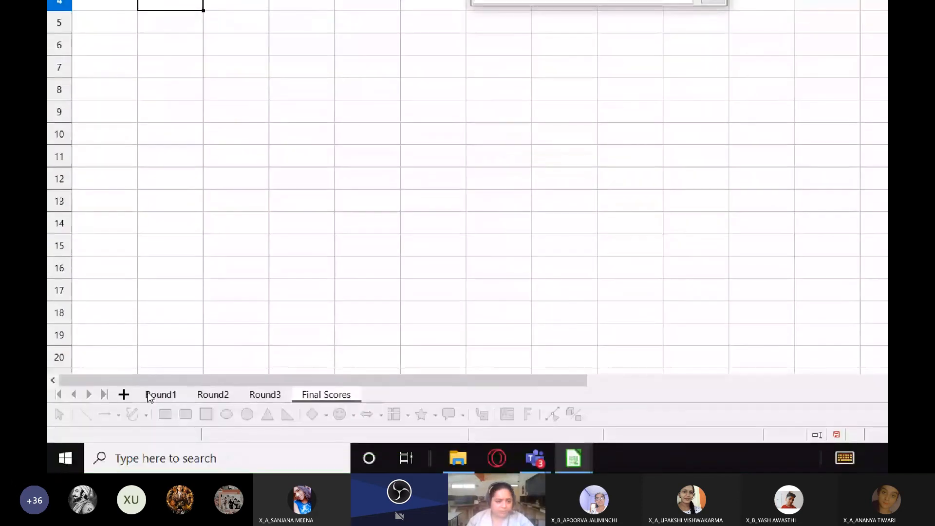
pyautogui.click(160, 394)
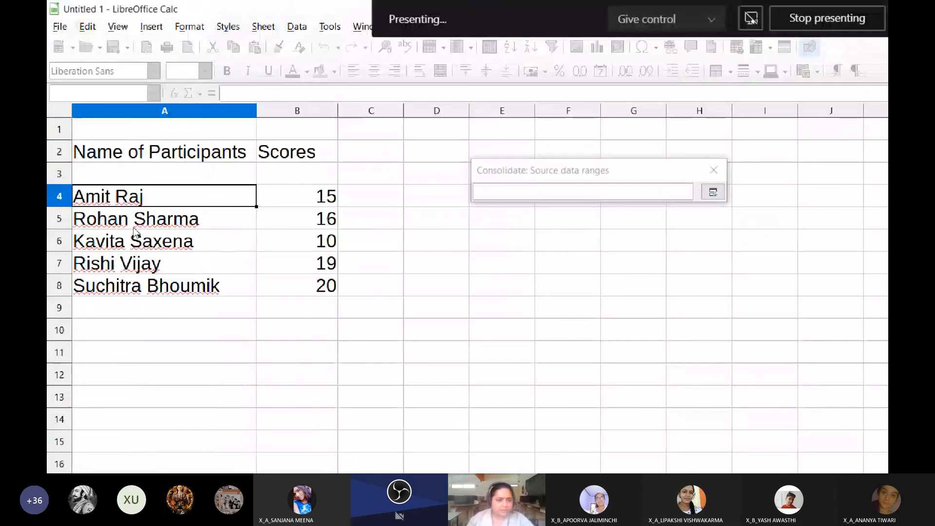
pyautogui.moveTo(159, 153); pyautogui.dragTo(294, 287)
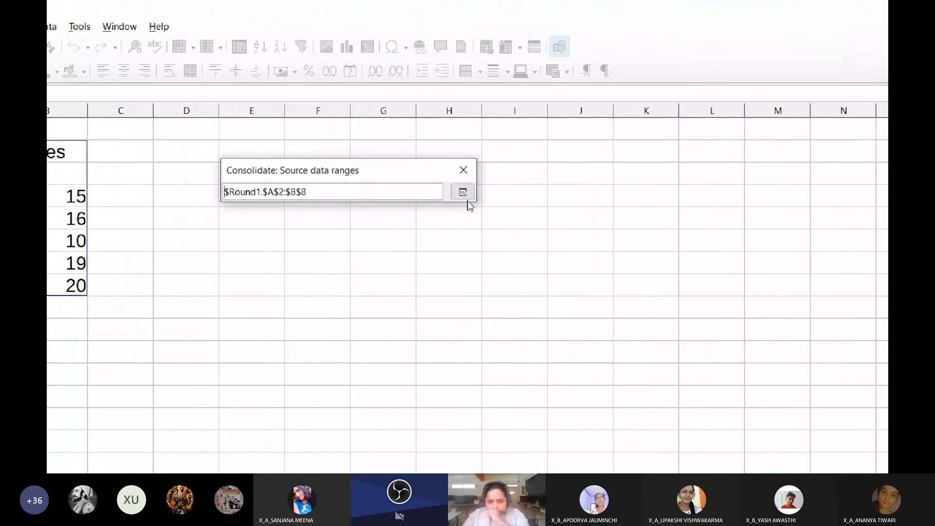
pyautogui.click(689, 178)
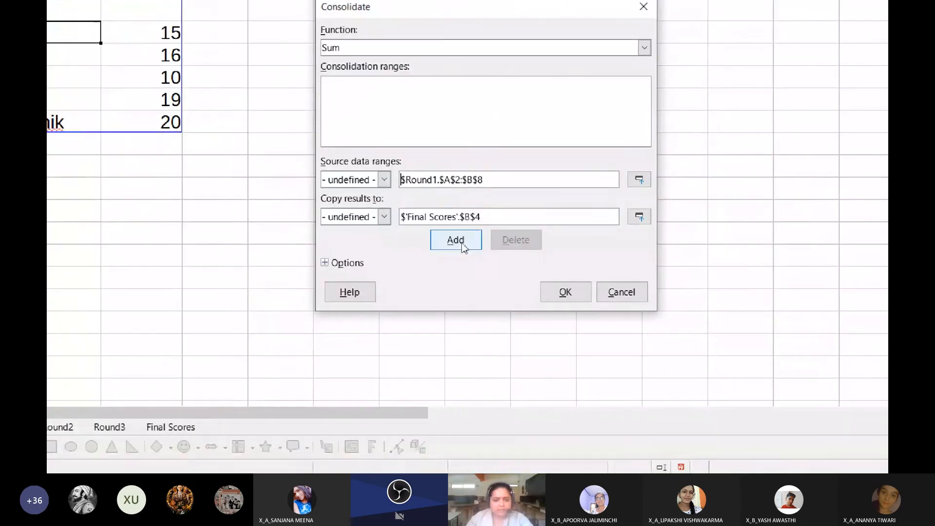
pyautogui.click(463, 248)
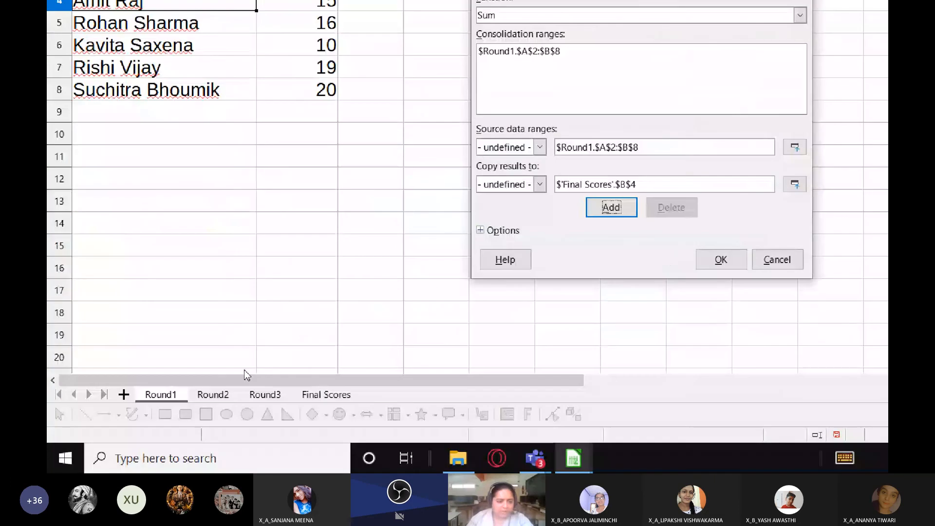
# Add range B3:C9 of the Round2 sheet to the consolidation ranges
pyautogui.click(213, 394)
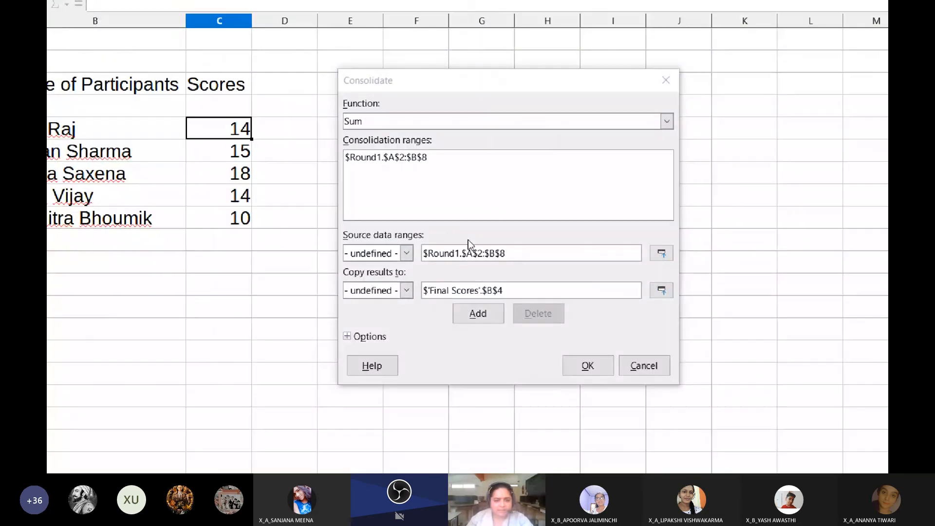
pyautogui.click(662, 253)
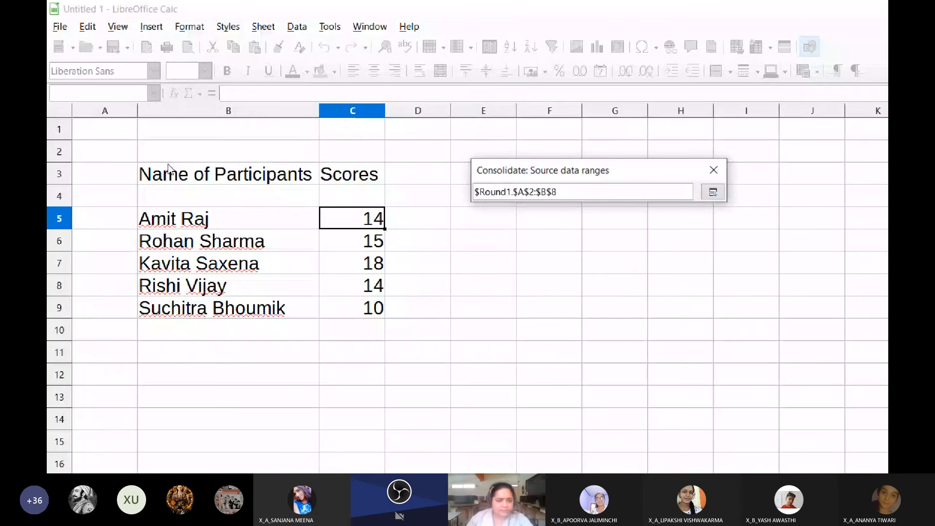
pyautogui.moveTo(155, 172); pyautogui.dragTo(357, 318)
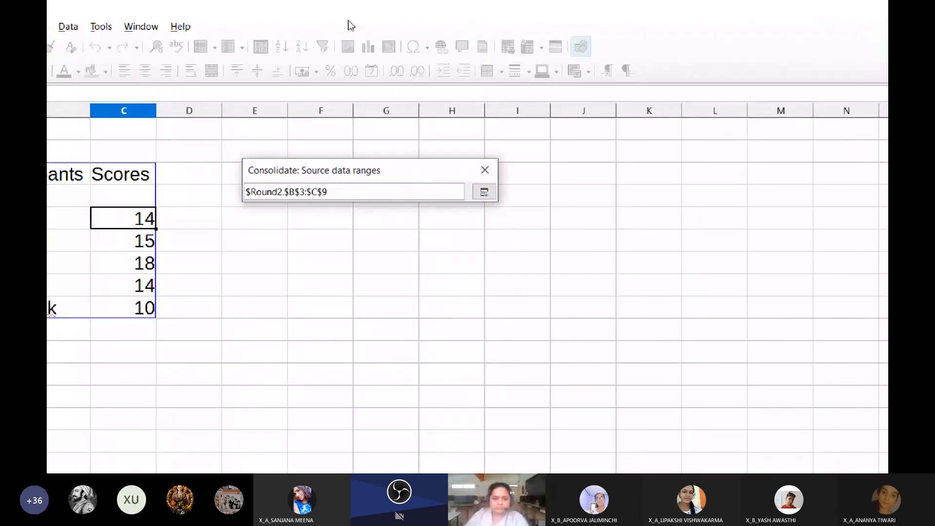
pyautogui.click(464, 192)
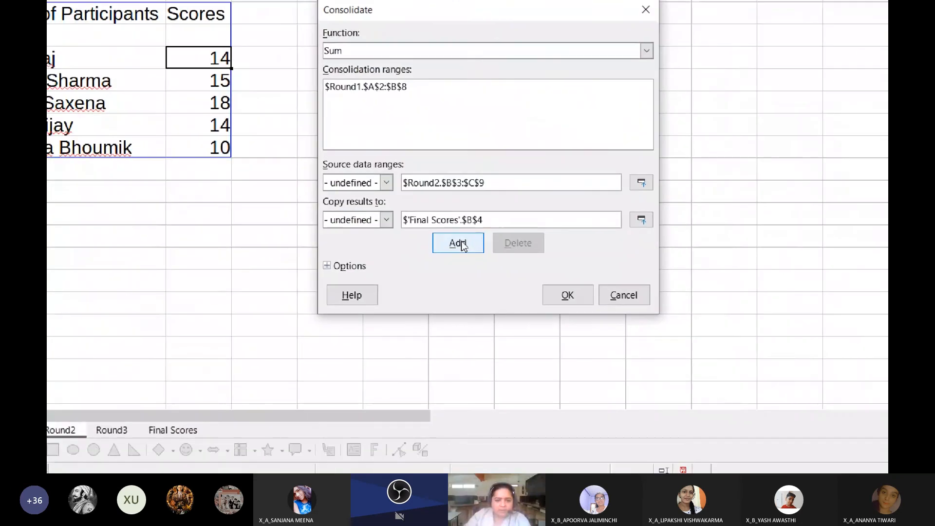
pyautogui.click(463, 244)
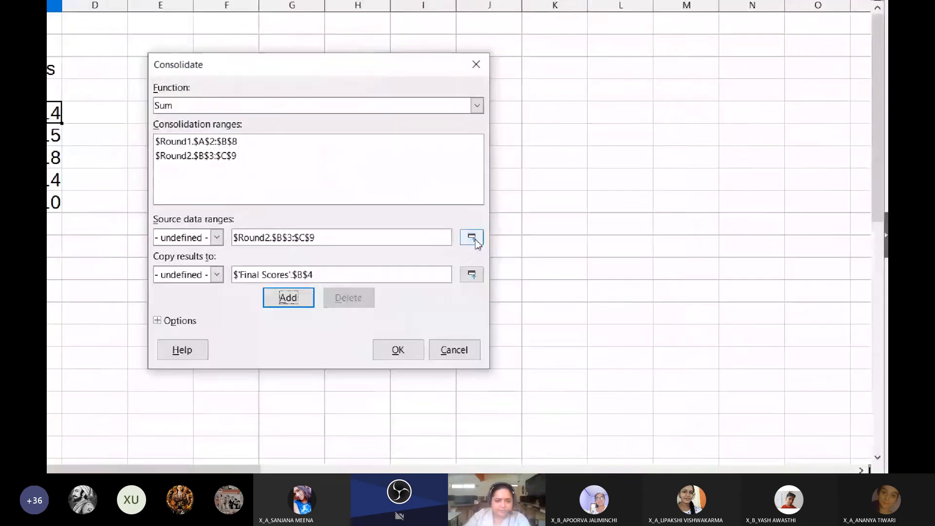
# Add range B6:C12 of the Round3 sheet to the consolidation ranges
pyautogui.click(702, 313)
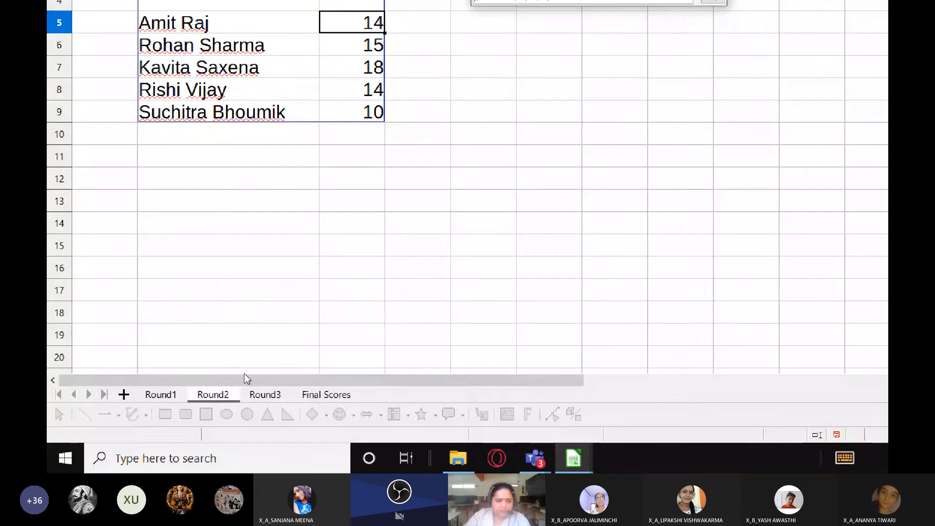
pyautogui.click(260, 393)
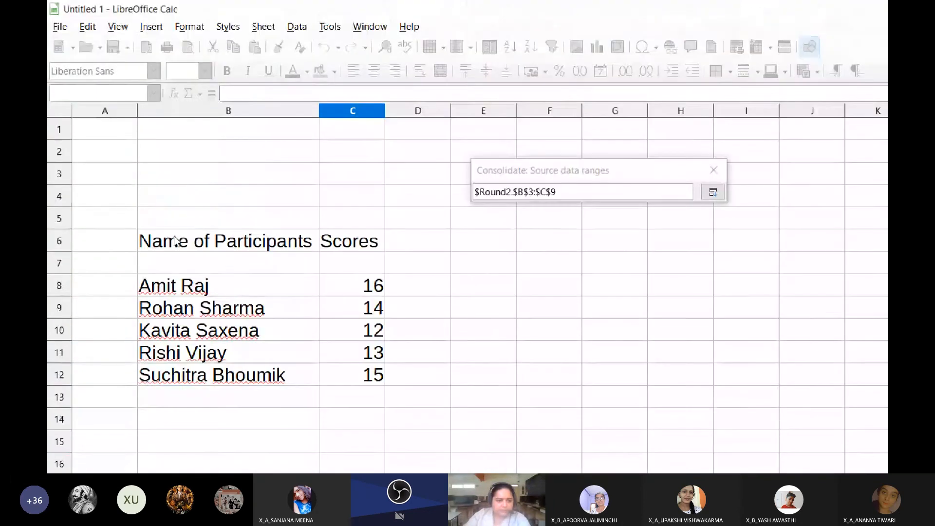
pyautogui.moveTo(175, 240); pyautogui.dragTo(350, 375)
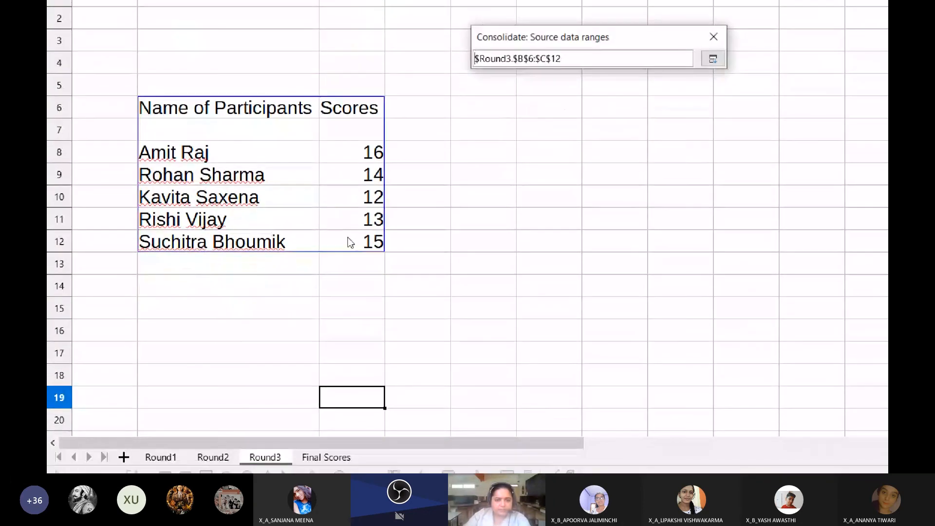
pyautogui.click(712, 59)
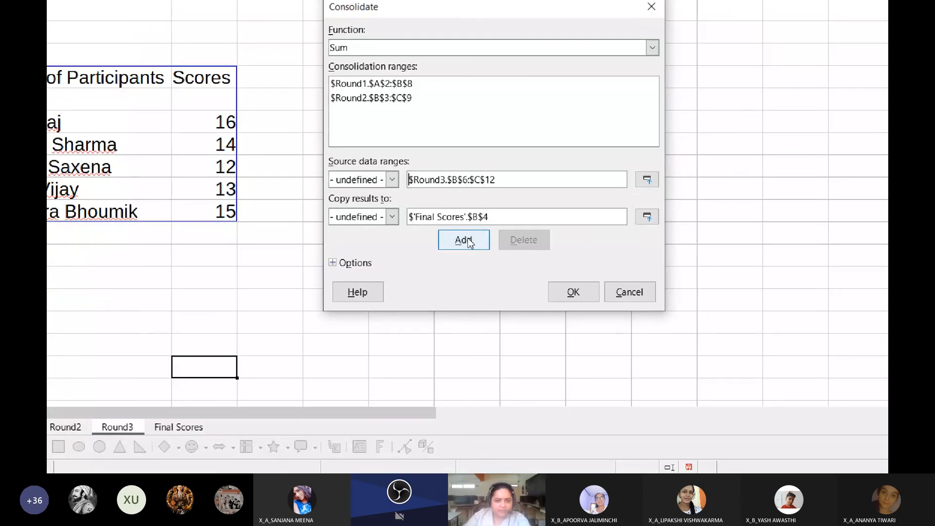
pyautogui.click(467, 240)
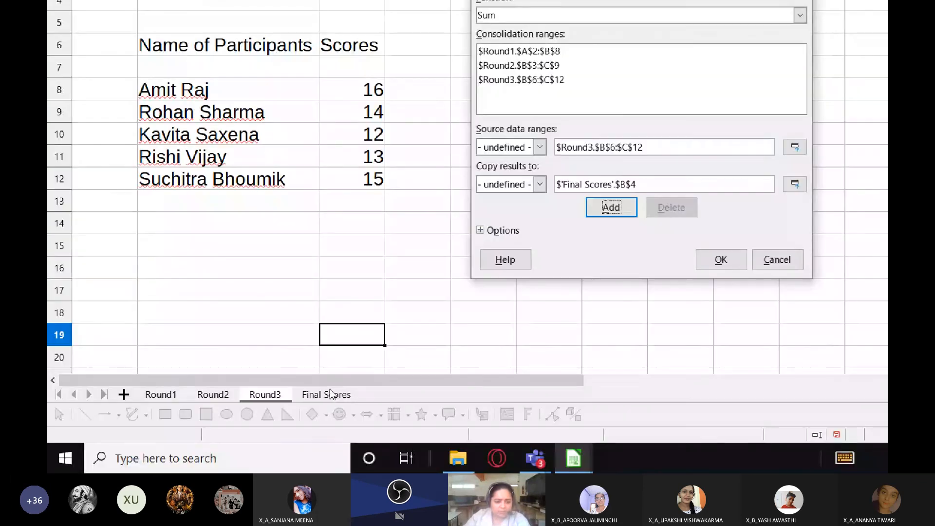
# Specify cell B4 on the Final Scores sheet as the destination for the consolidated results
pyautogui.click(330, 395)
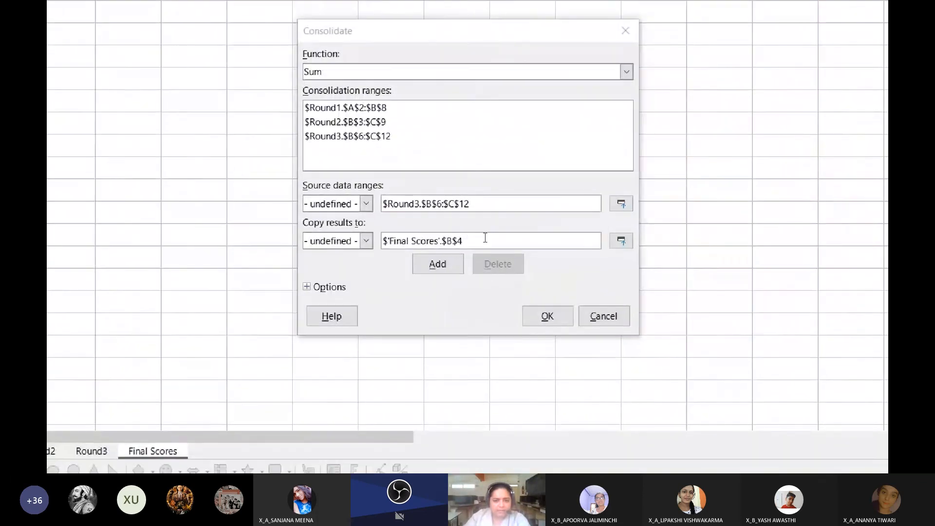
pyautogui.click(621, 240)
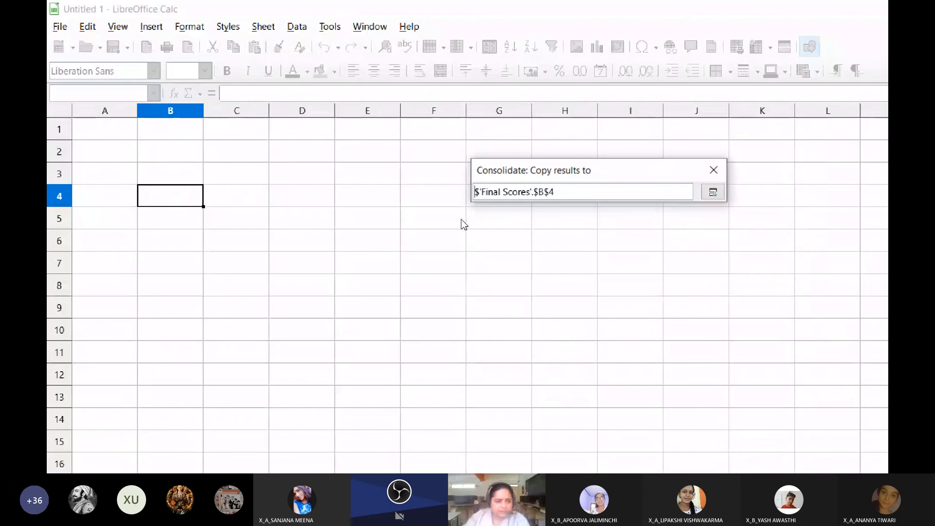
pyautogui.click(712, 192)
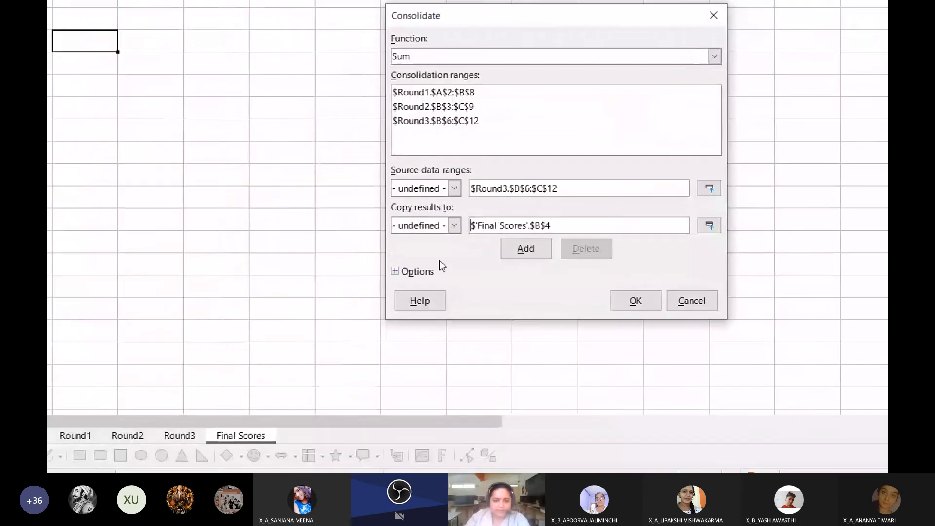
# Run the consolidation by row labels and column labels, and fit column B's width to the participants' names
pyautogui.click(406, 271)
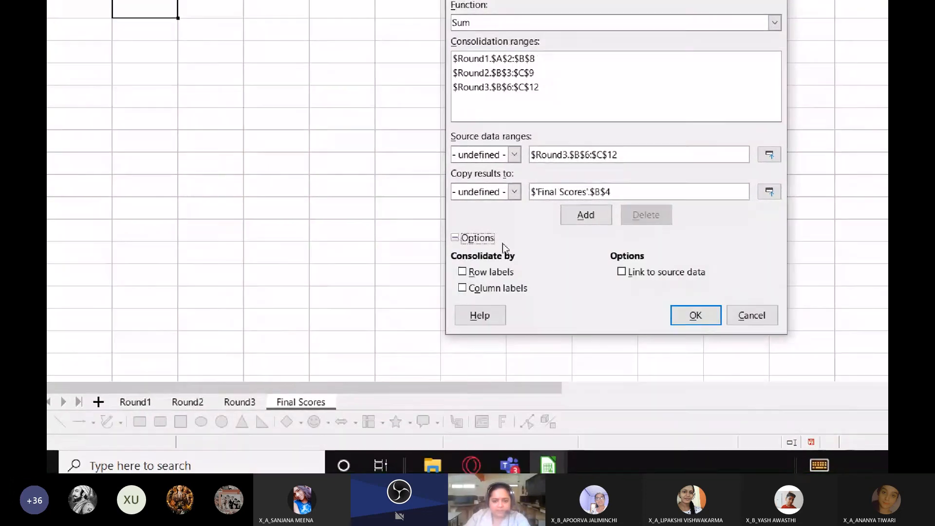
pyautogui.click(467, 266)
pyautogui.click(467, 282)
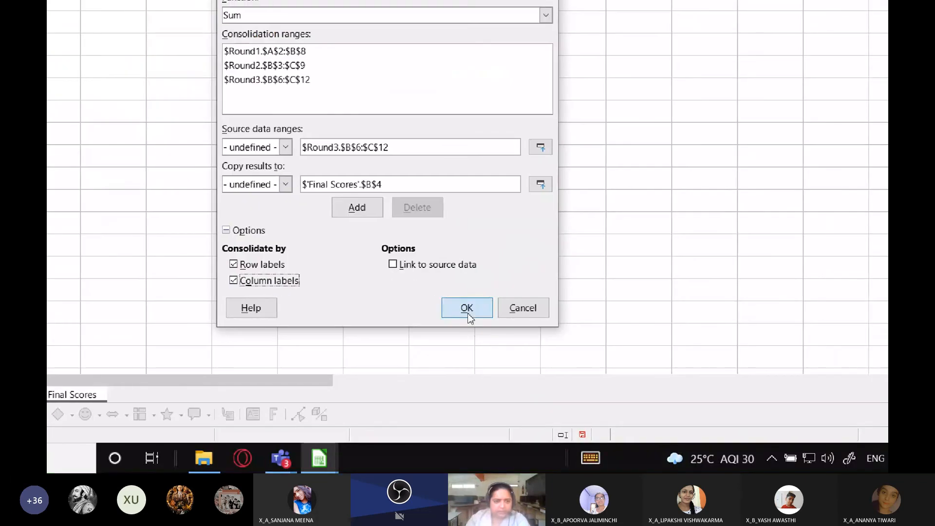
pyautogui.click(468, 314)
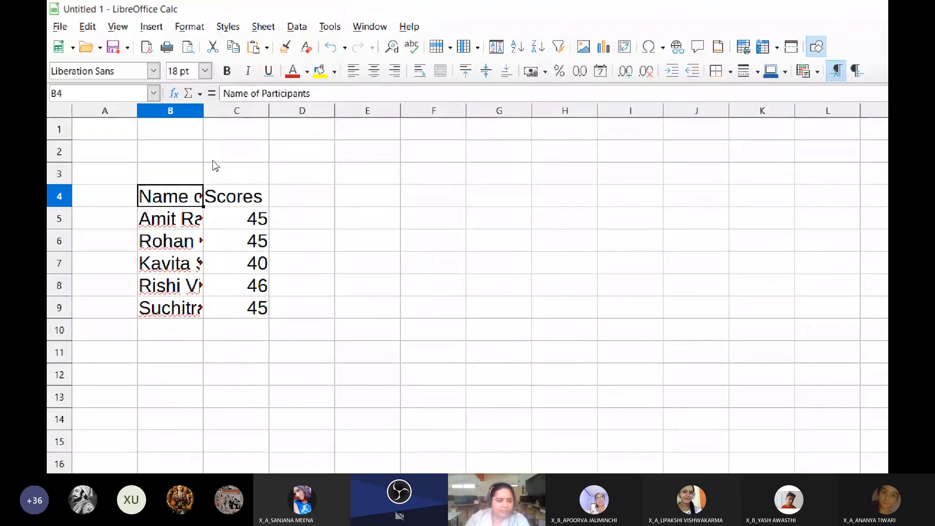
pyautogui.doubleClick(203, 109)
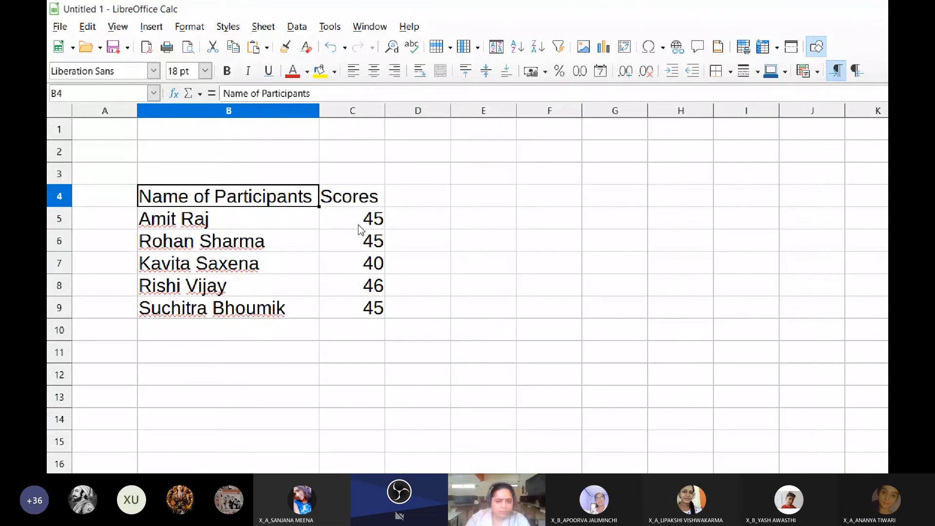
# Compare the consolidated scores with the participants' individual scores on the Round1, Round2 and Round3 sheets
pyautogui.moveTo(360, 230); pyautogui.dragTo(363, 308)
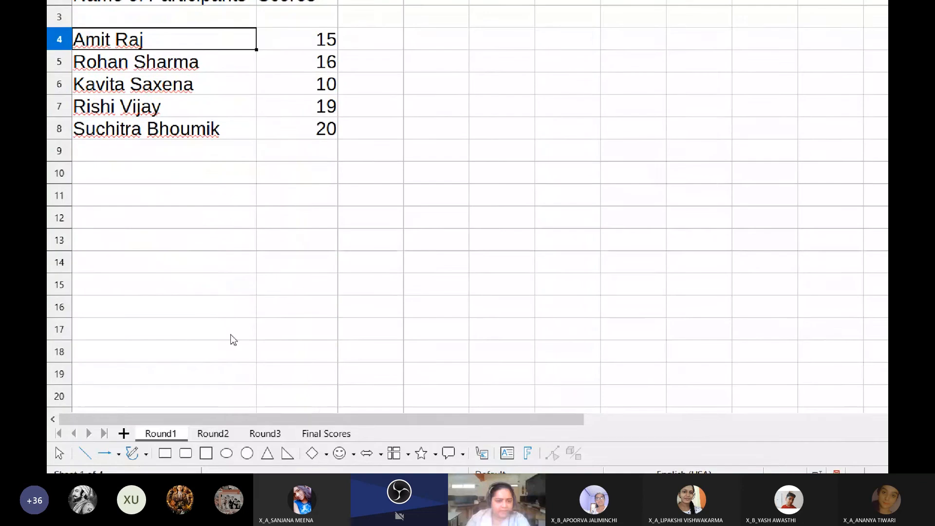
pyautogui.click(223, 396)
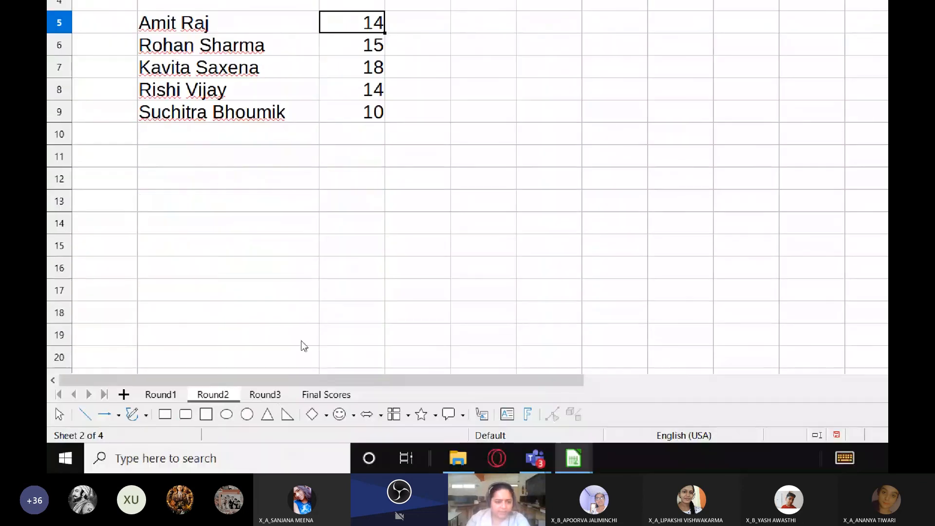
pyautogui.click(265, 395)
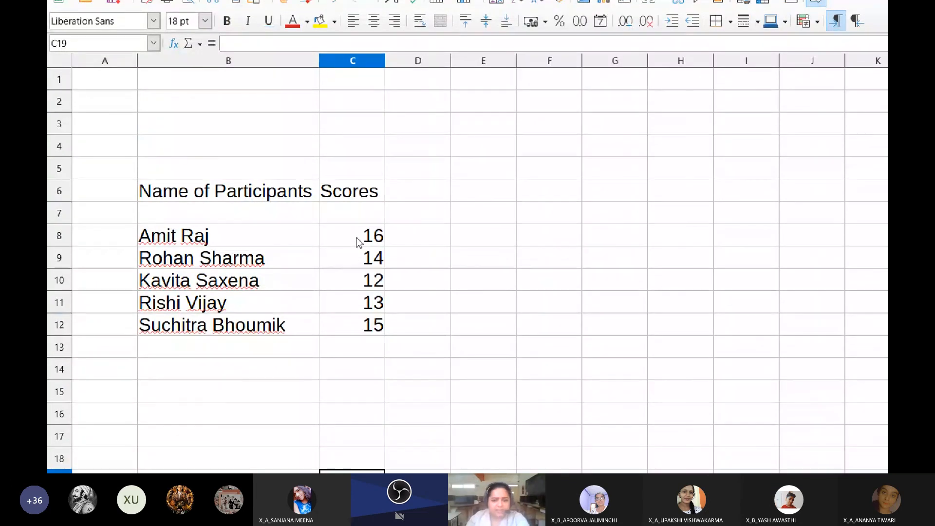
# Review the participants' consolidated scores in range C5:C9 on the Final Scores sheet
pyautogui.click(325, 423)
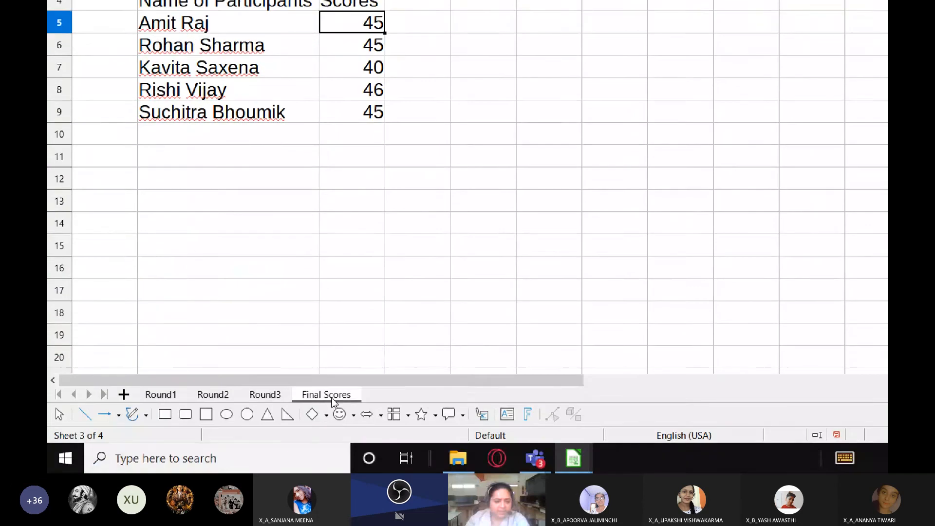
pyautogui.moveTo(352, 51); pyautogui.dragTo(351, 107)
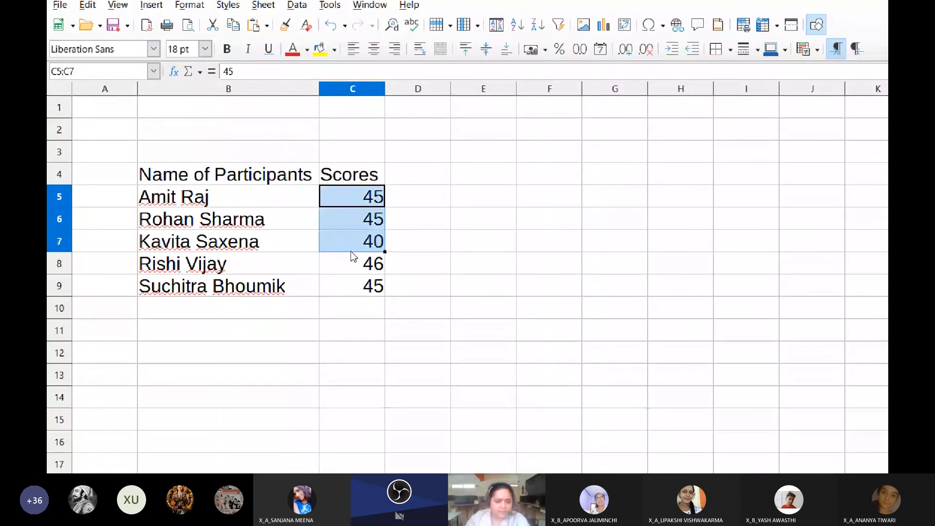
pyautogui.moveTo(351, 251); pyautogui.dragTo(351, 288)
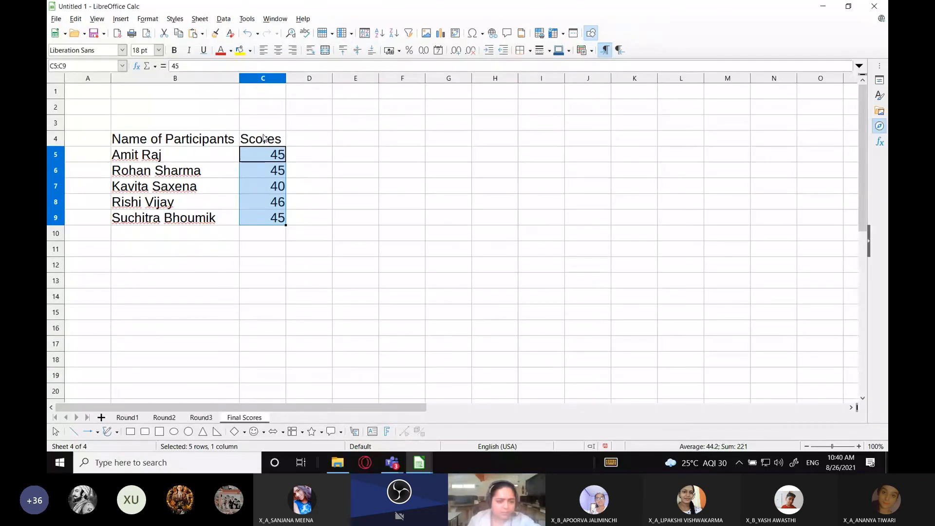
# Close the untitled scores spreadsheet and bring up the Workbook Tutorial.ods spreadsheet
pyautogui.click(873, 5)
pyautogui.press('Escape')
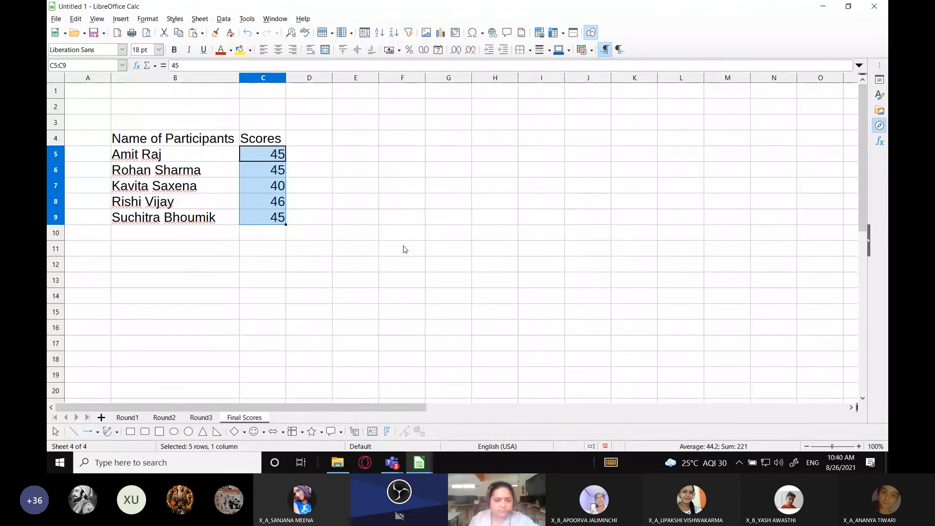
pyautogui.click(419, 468)
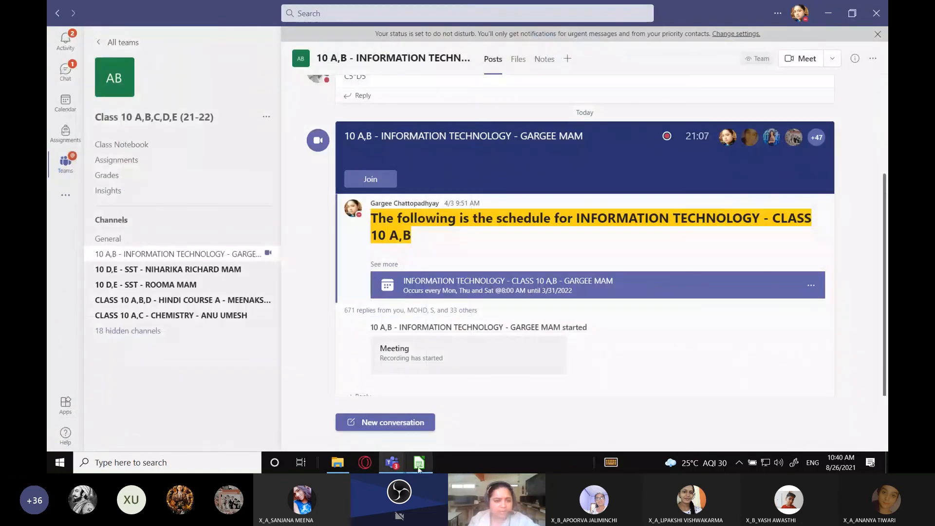
pyautogui.click(418, 467)
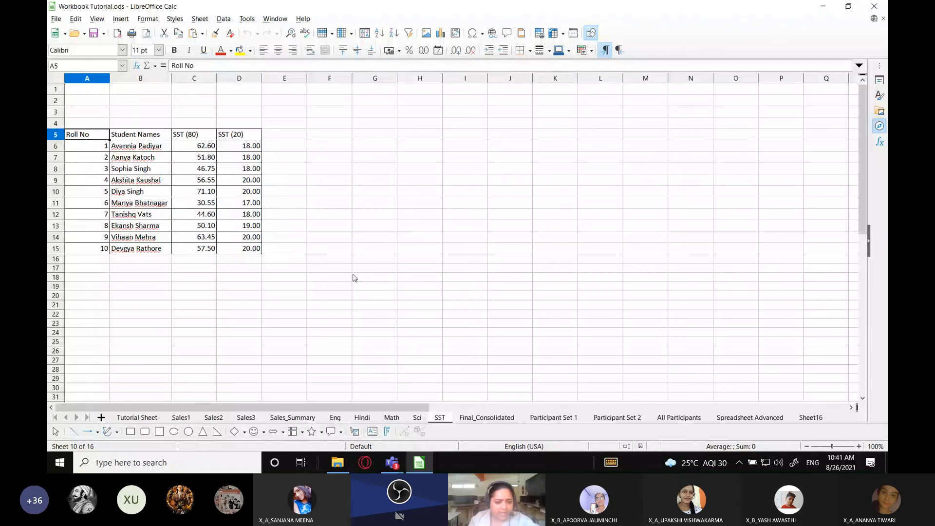
# Examine the Sales1, Sales_Summary and Sales2 sheets of the workbook, including the product table in A1:F7 of Sales1
pyautogui.click(176, 420)
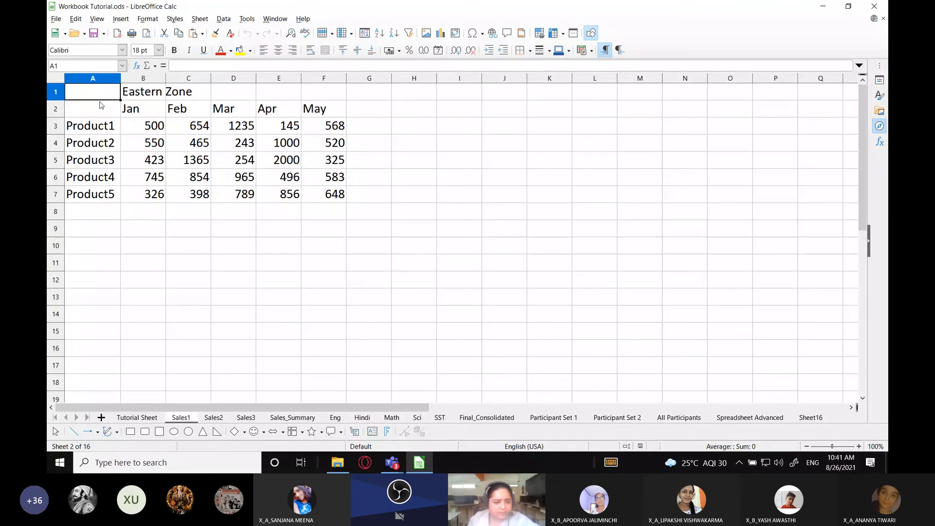
pyautogui.click(295, 418)
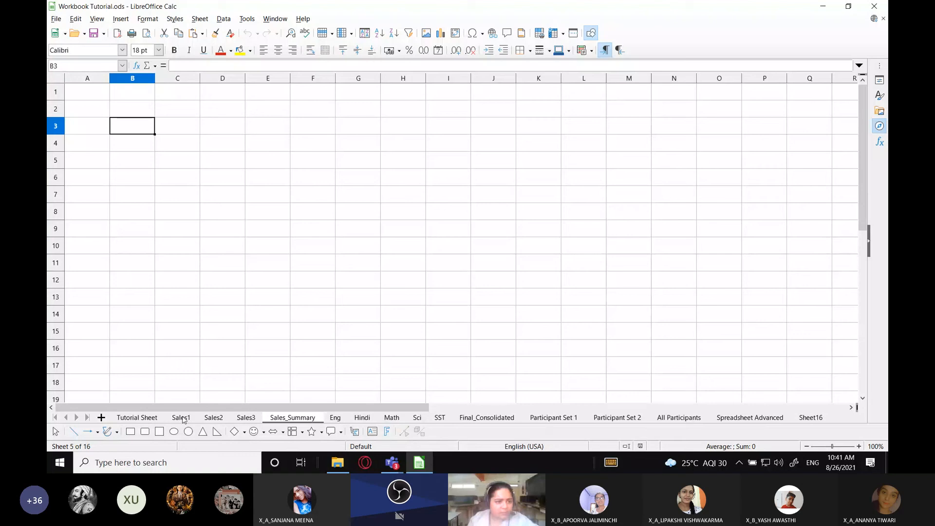
pyautogui.click(181, 418)
pyautogui.moveTo(73, 92); pyautogui.dragTo(334, 196)
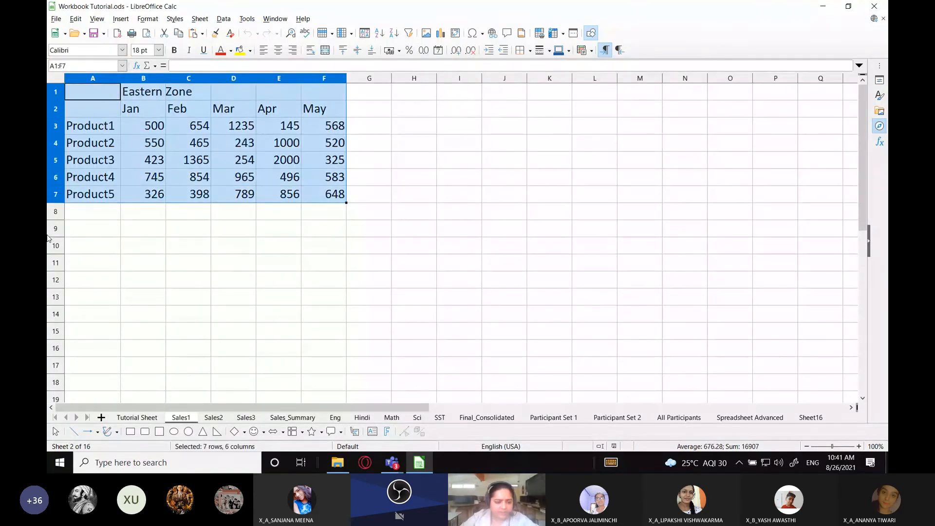
pyautogui.click(213, 418)
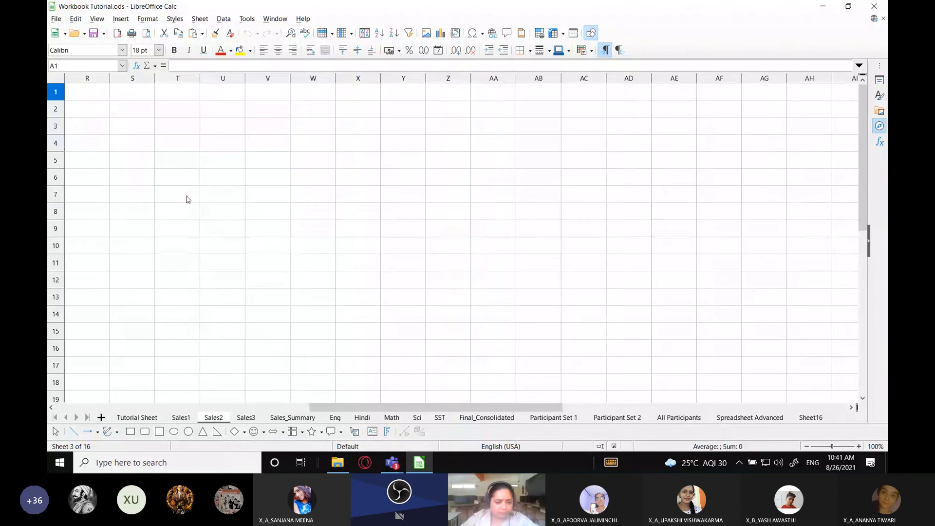
pyautogui.scroll(-20, 185, 214)
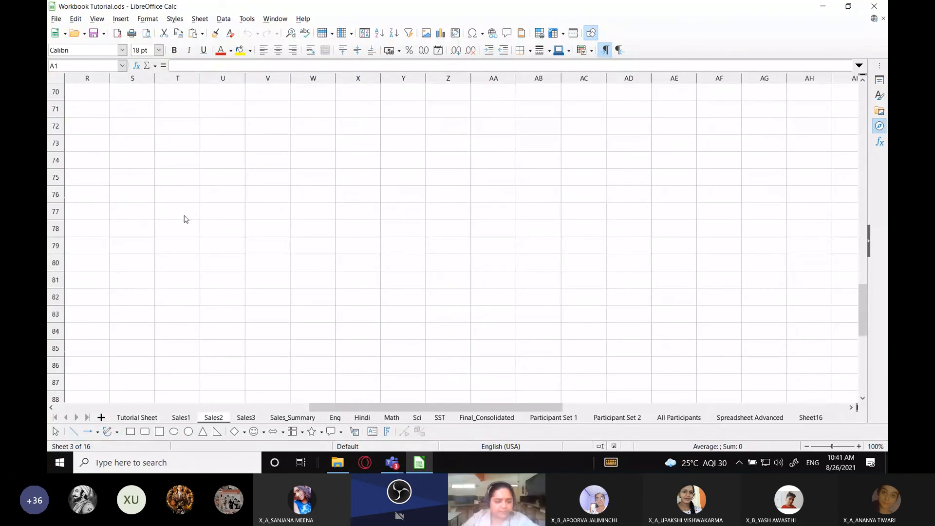
pyautogui.scroll(20, 184, 216)
pyautogui.click(184, 215)
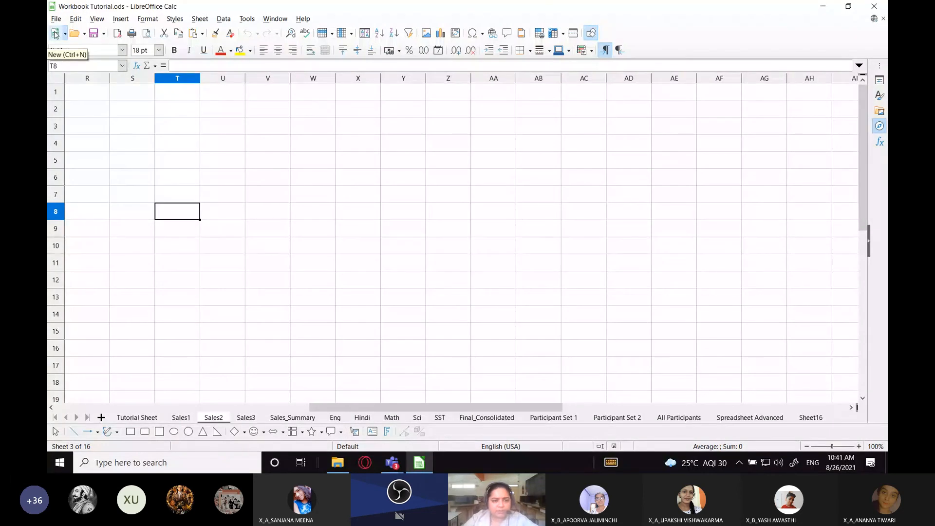
# Create a new spreadsheet and set the font size of all its cells to 20 pt
pyautogui.click(55, 33)
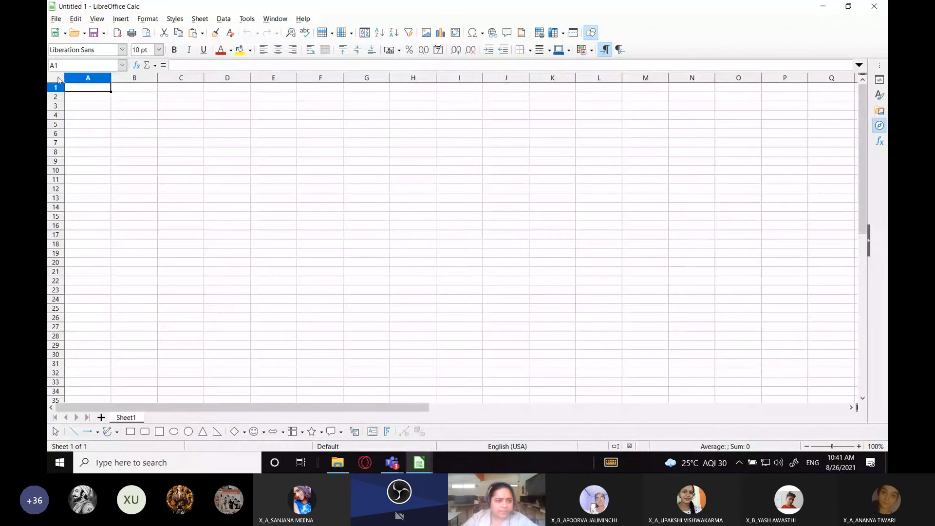
pyautogui.click(58, 79)
pyautogui.click(159, 50)
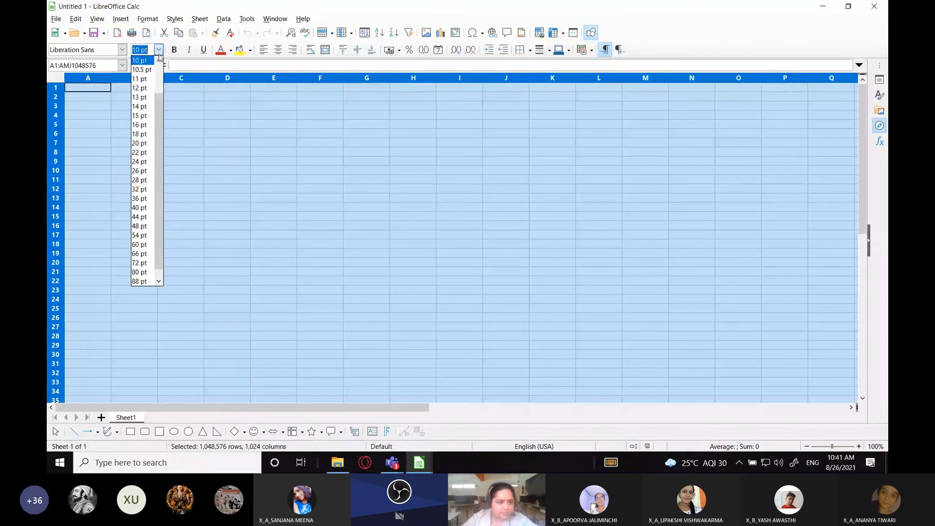
pyautogui.click(141, 143)
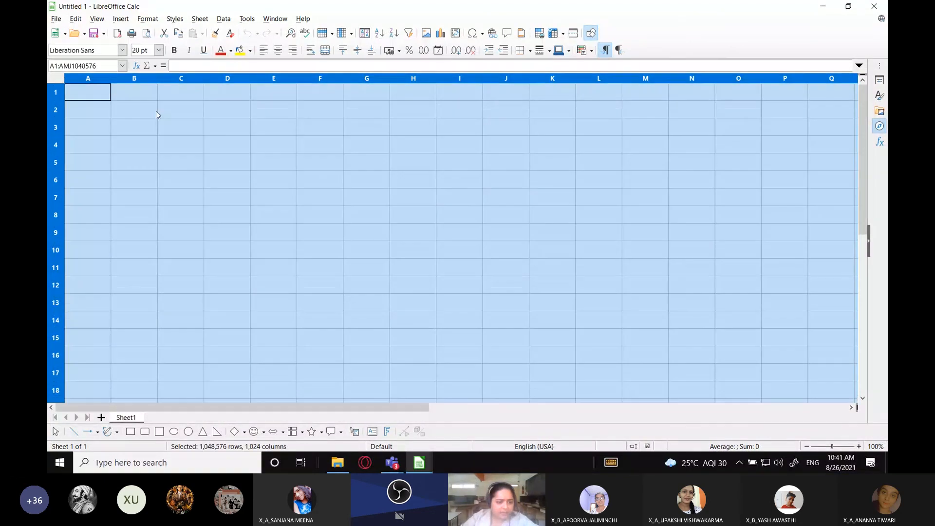
# Rename the new spreadsheet's only sheet as Sales1
pyautogui.doubleClick(126, 418)
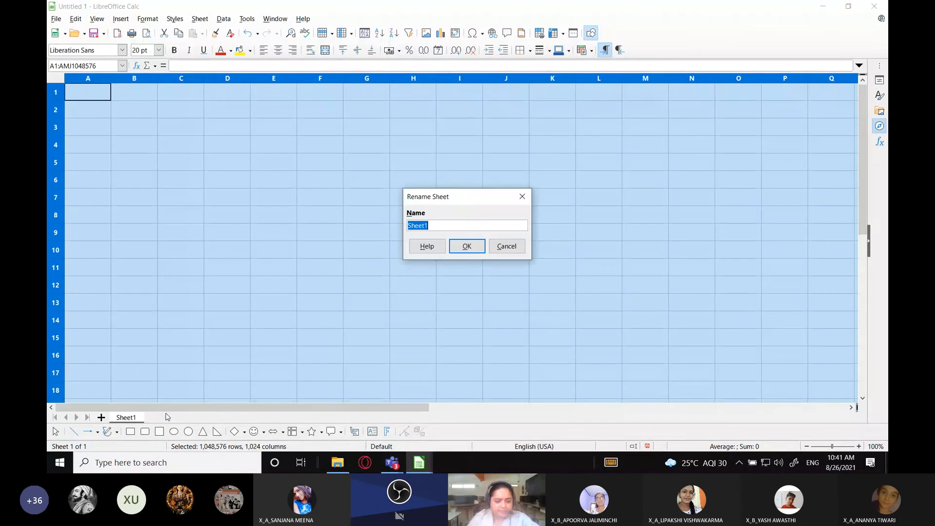
pyautogui.write('Sales1')
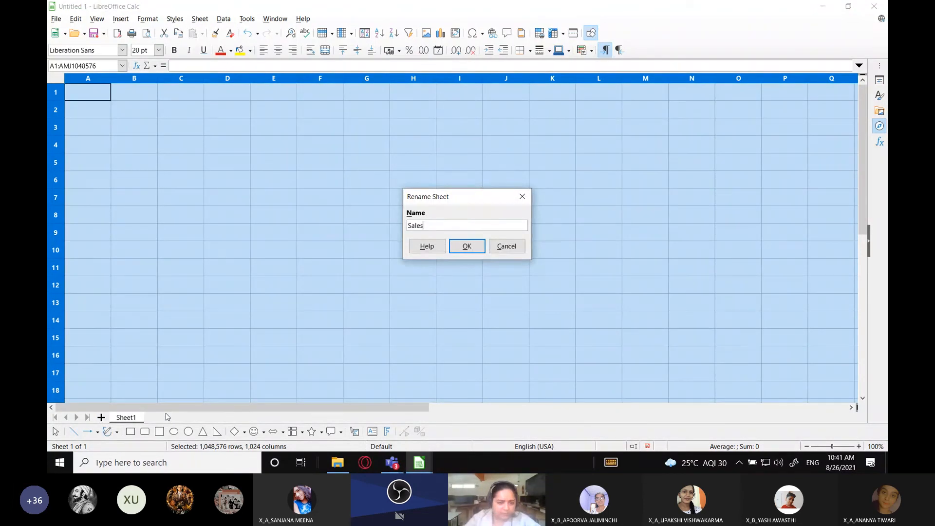
pyautogui.press('Return')
# Copy range A1:F7 from Sales1 in Workbook Tutorial.ods and paste it at cell A3 of the new spreadsheet's Sales1 sheet
pyautogui.moveTo(414, 468)
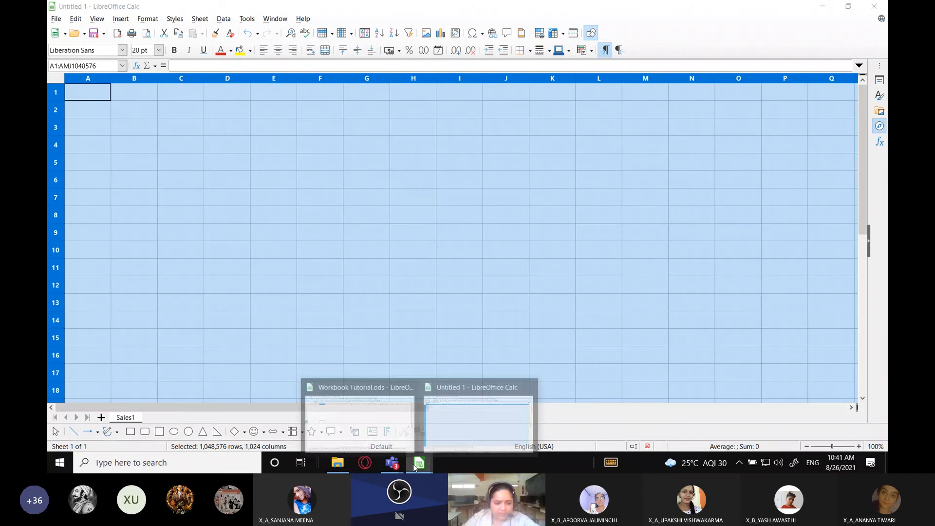
pyautogui.click(359, 419)
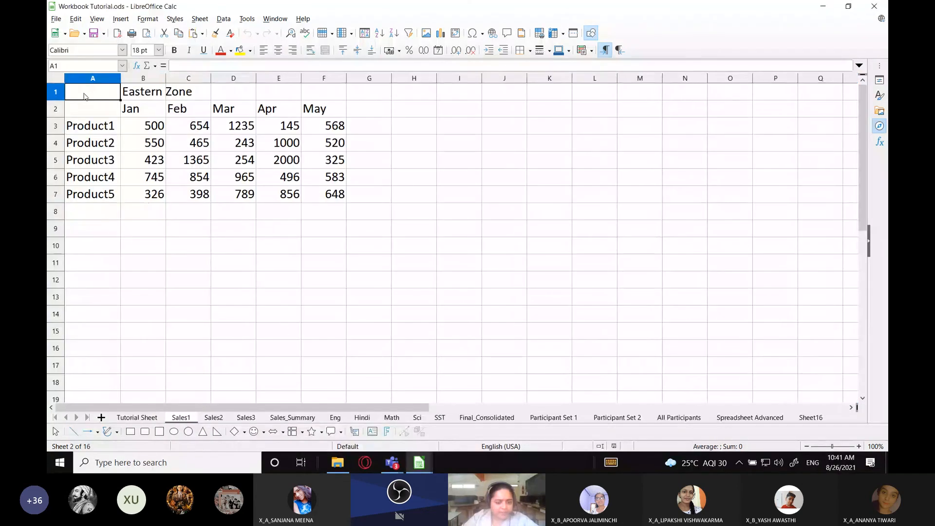
pyautogui.hotkey('ctrl', 'shift', 'End')
pyautogui.hotkey('ctrl', 'c')
pyautogui.moveTo(421, 470)
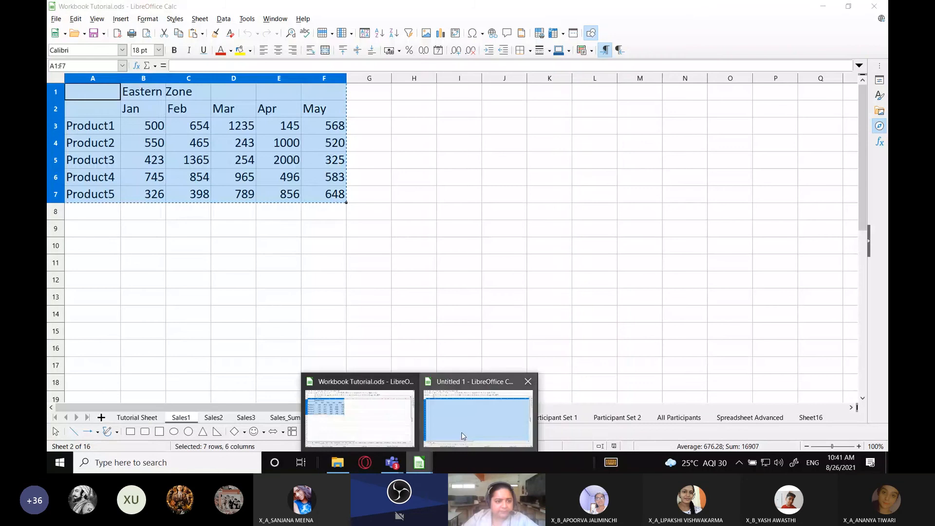
pyautogui.click(471, 411)
pyautogui.click(90, 125)
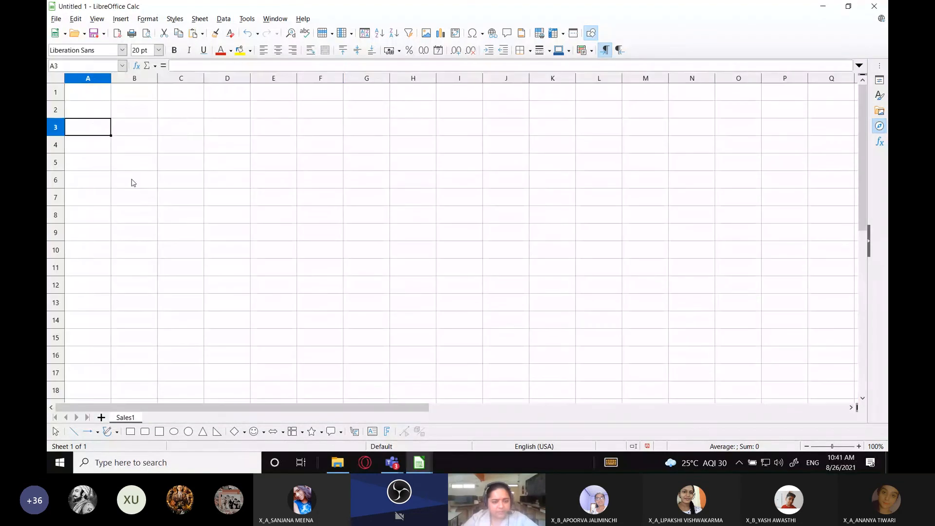
pyautogui.hotkey('ctrl', 'v')
pyautogui.click(428, 196)
pyautogui.click(116, 135)
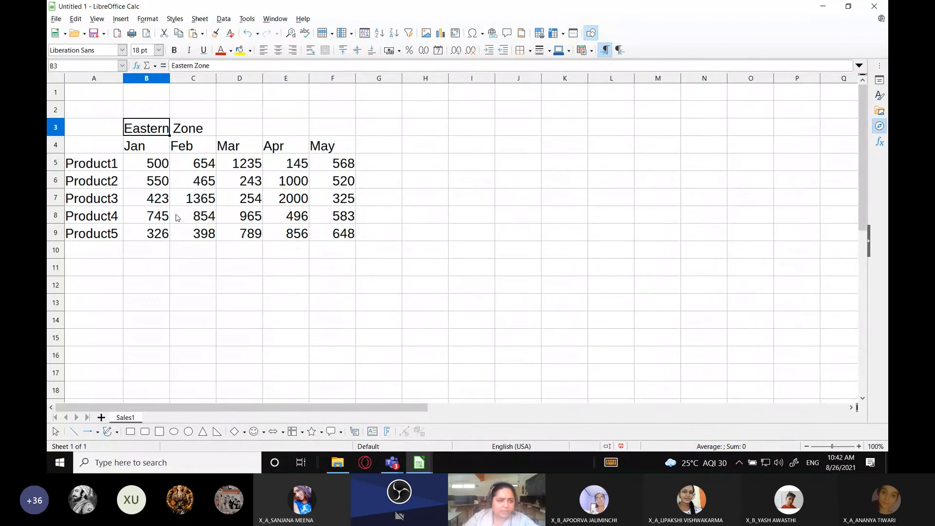
pyautogui.click(135, 237)
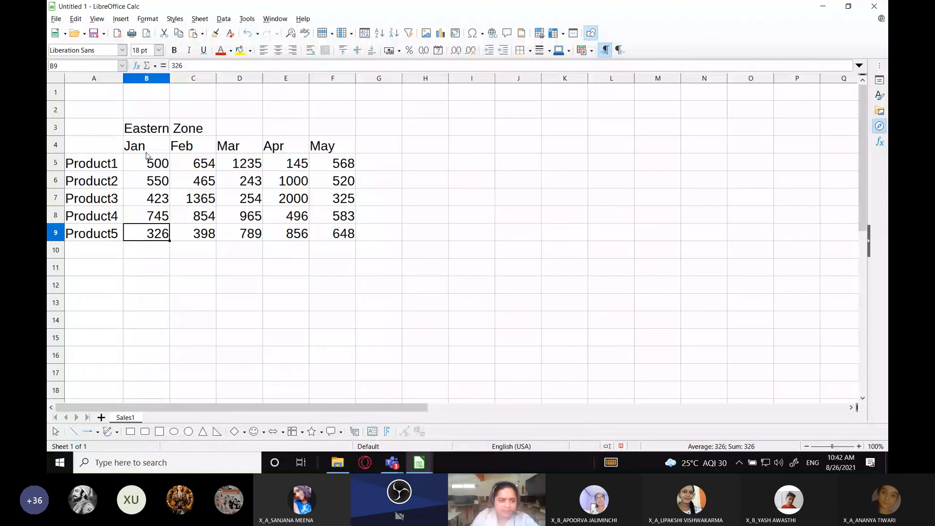
# Enter the heading "No.of units of each product sold in 5 months" in cell B2, above the Eastern Zone label
pyautogui.click(146, 110)
pyautogui.write('No.of unit')
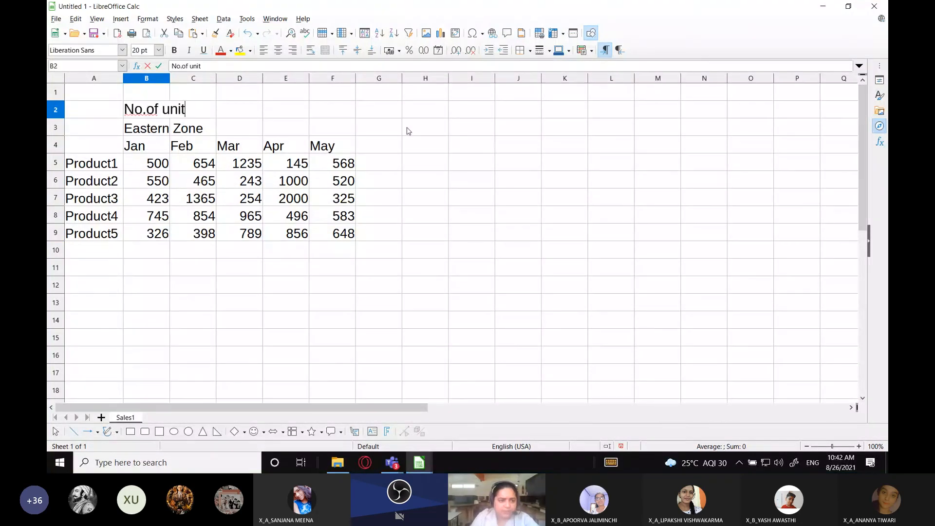
pyautogui.write('s of each product sold')
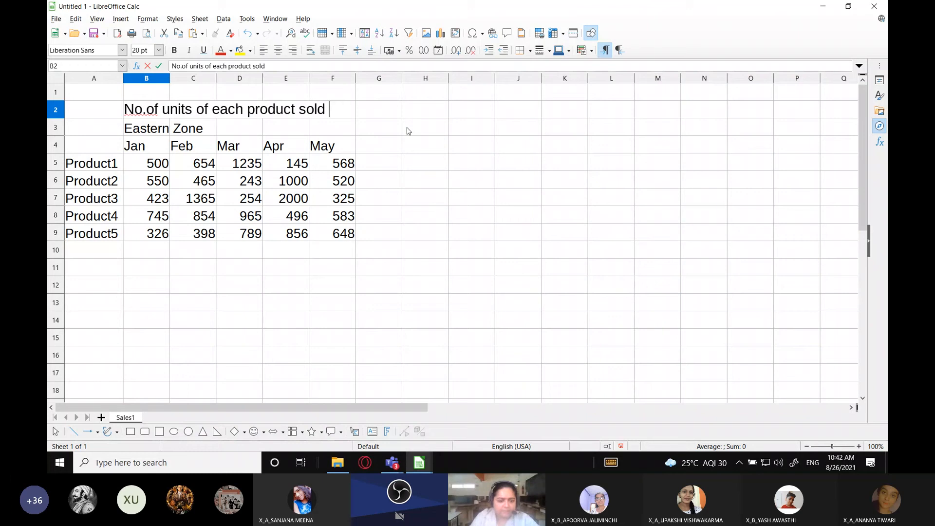
pyautogui.write('in 5 months')
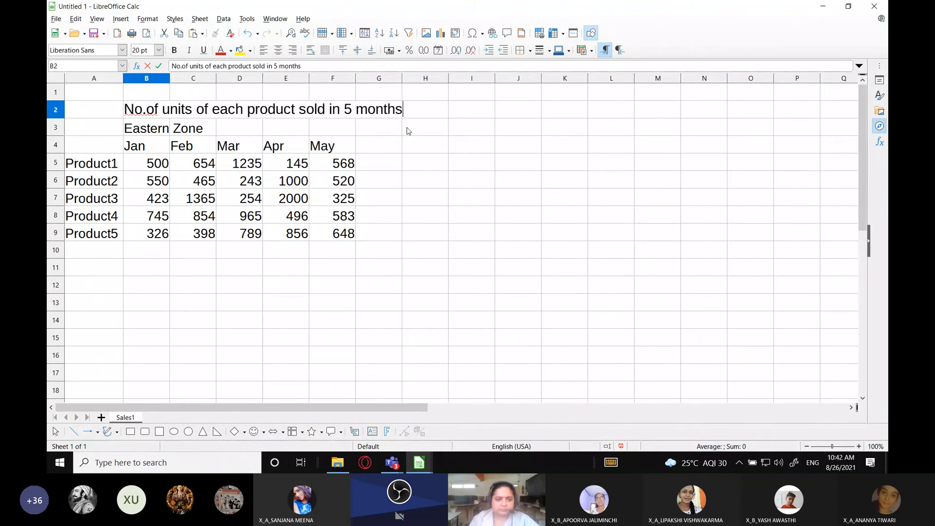
pyautogui.click(407, 131)
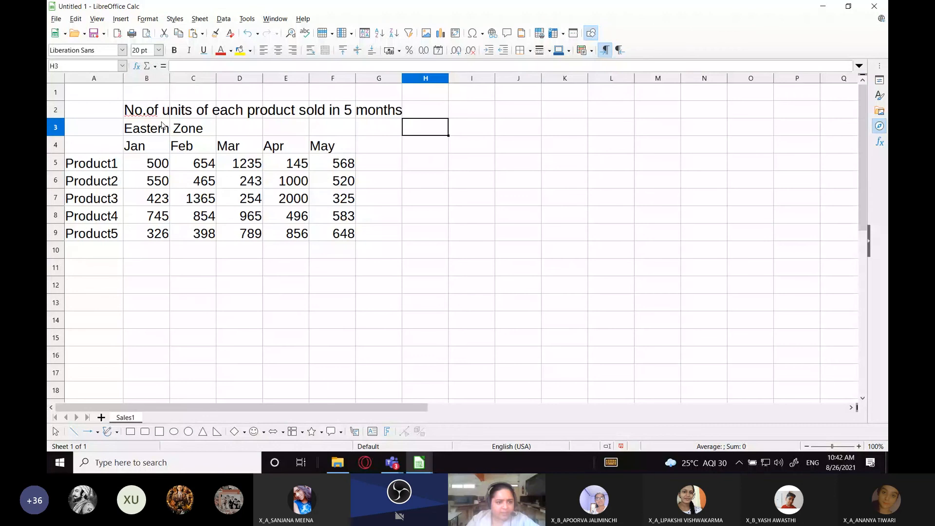
# Review the January units sold of Product1 and Product2 in the Eastern Zone table
pyautogui.click(118, 164)
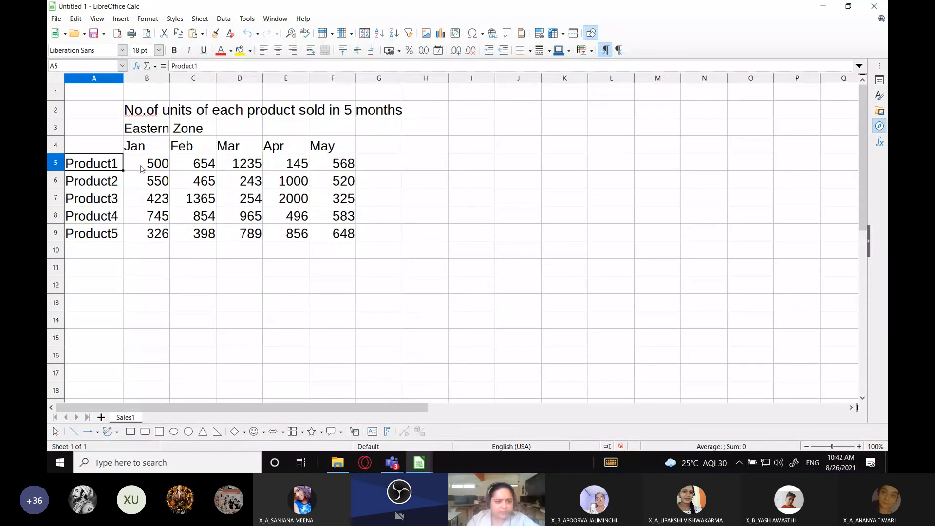
pyautogui.click(142, 168)
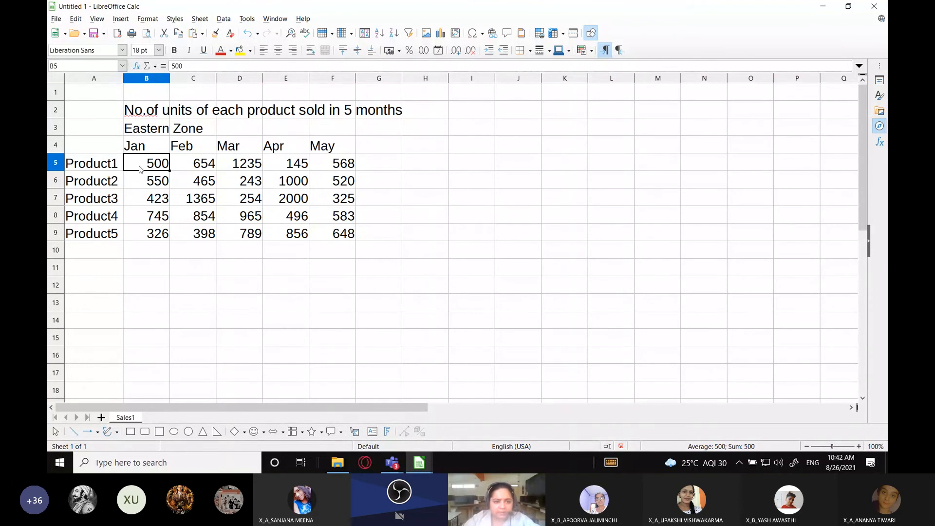
pyautogui.click(106, 186)
pyautogui.click(145, 184)
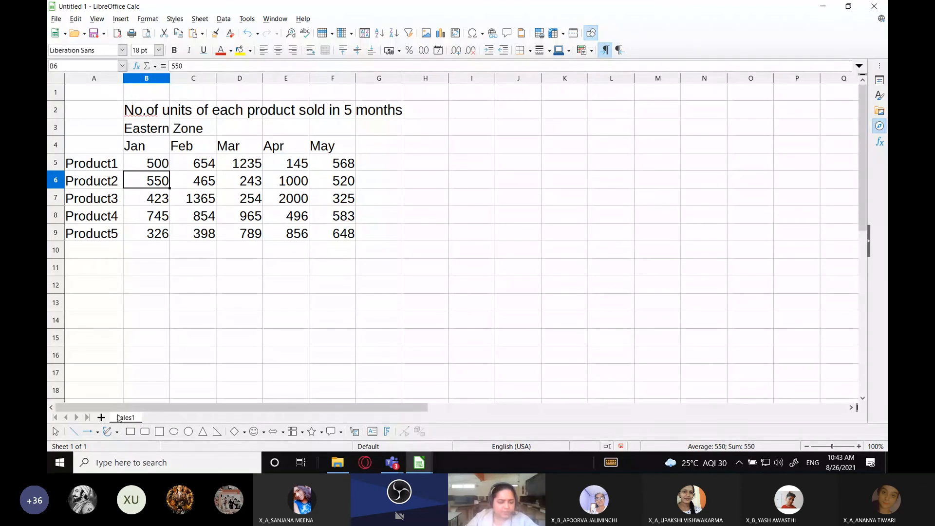
# Add a second sheet and copy the headed sales table in A2:G9 of the Sales1 sheet for it
pyautogui.click(101, 417)
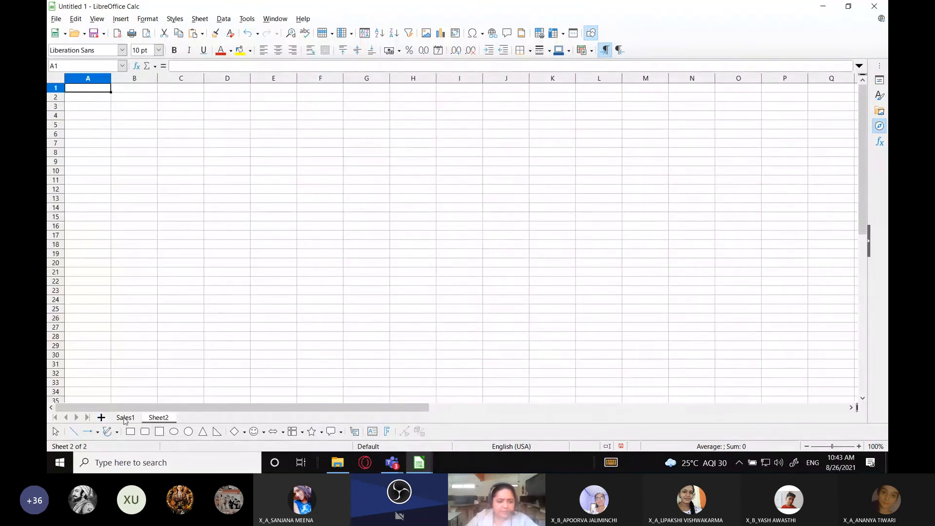
pyautogui.click(125, 417)
pyautogui.moveTo(67, 114); pyautogui.dragTo(380, 239)
pyautogui.click(159, 418)
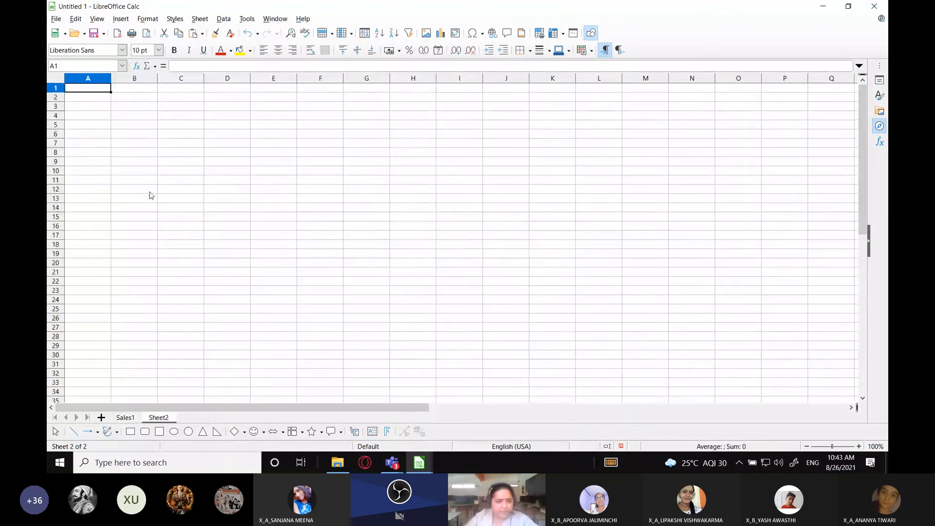
# Try pasting the copied sales table at cell A1 of Sheet2
pyautogui.hotkey('ctrl', 'v')
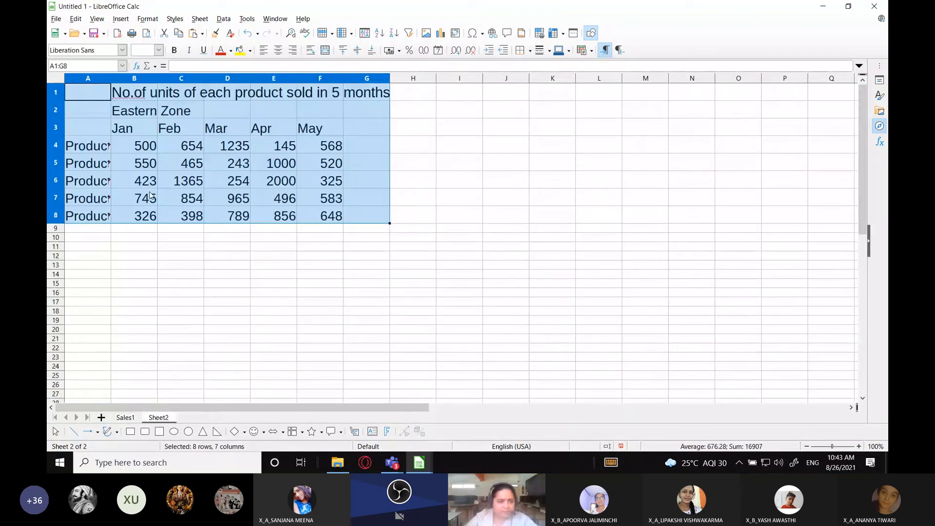
pyautogui.hotkey('ctrl', 'z')
# Set the font size of all cells on Sheet2 to 20 pt
pyautogui.hotkey('ctrl', 'a')
pyautogui.click(159, 50)
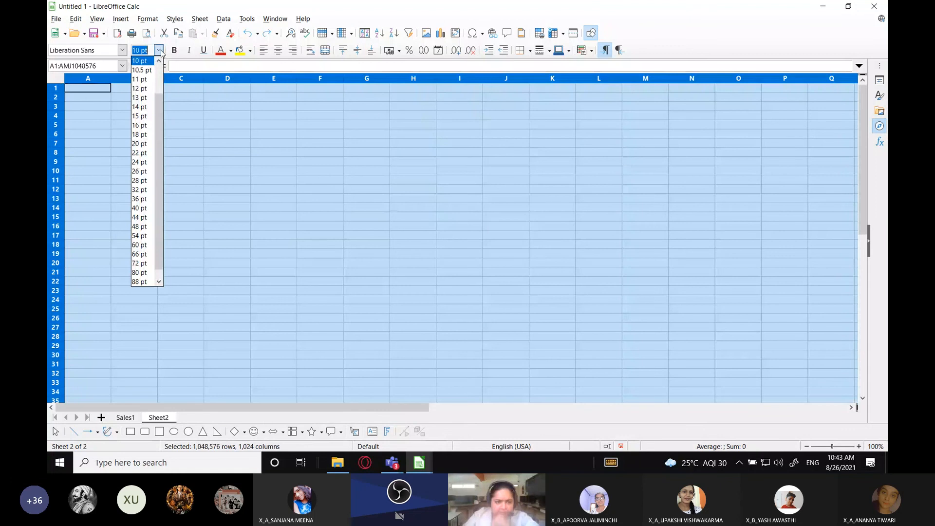
pyautogui.click(139, 143)
# Paste the copied sales table at cell C5 of Sheet2
pyautogui.click(181, 162)
pyautogui.hotkey('ctrl', 'v')
pyautogui.click(224, 165)
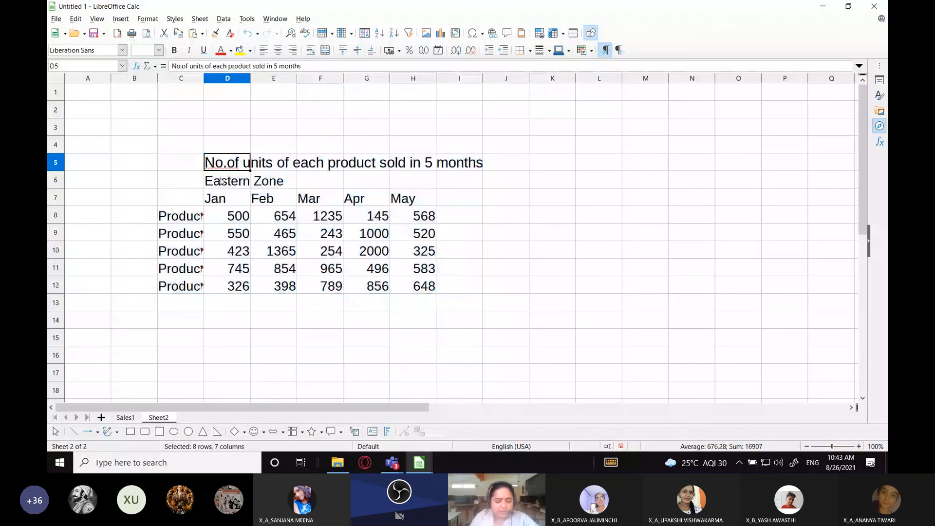
# Change the zone heading in cell D6 of Sheet2 to "Western Zone – Ahmedabad Branch"
pyautogui.click(221, 181)
pyautogui.write('Wester')
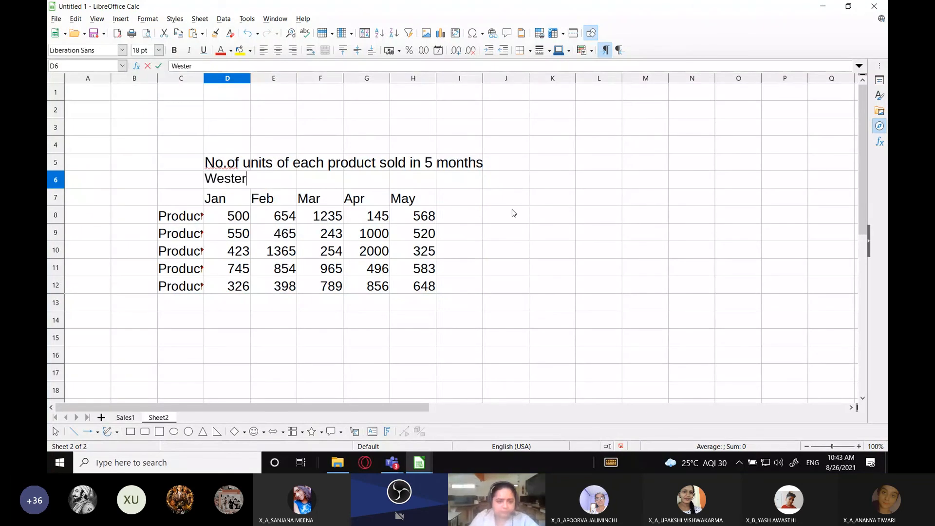
pyautogui.write('n Zone - Ah')
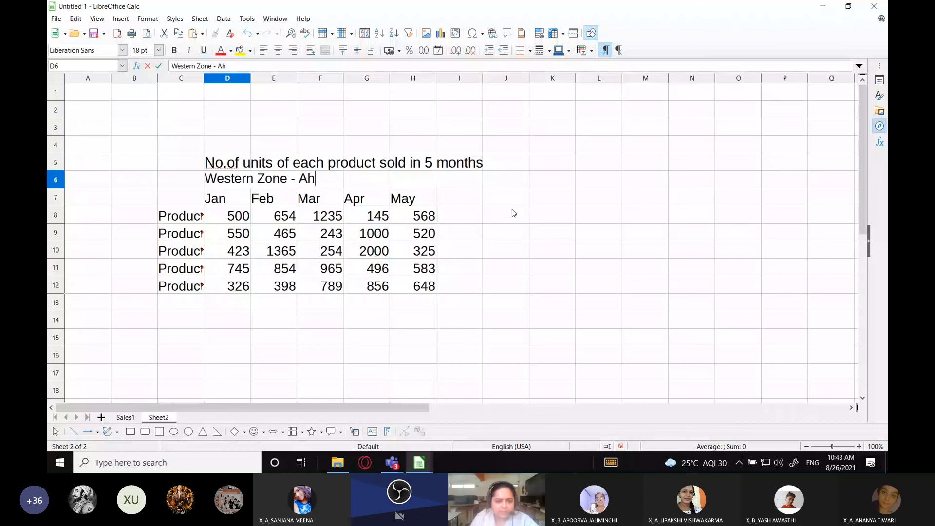
pyautogui.write('medabad Branch')
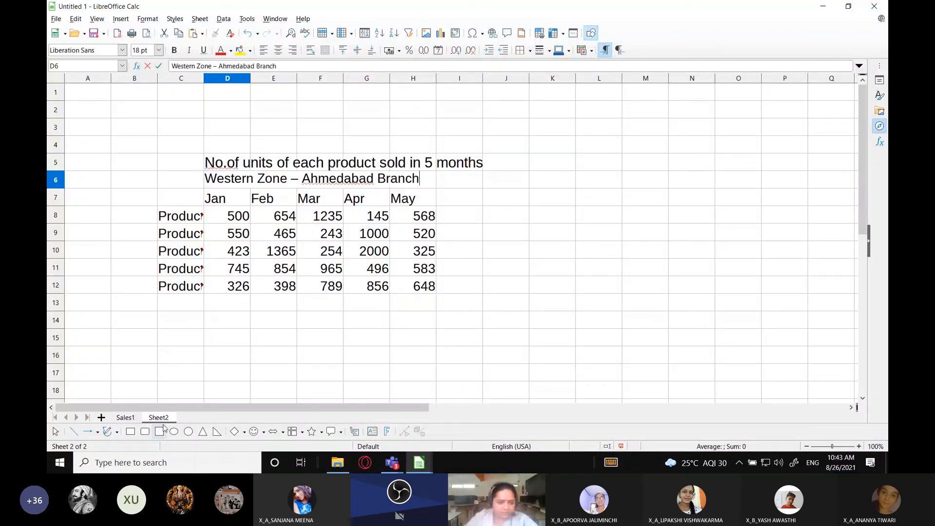
# Extend the zone heading in cell B3 of the Sales1 sheet to "Eastern Zone – Kolkata branch"
pyautogui.click(125, 417)
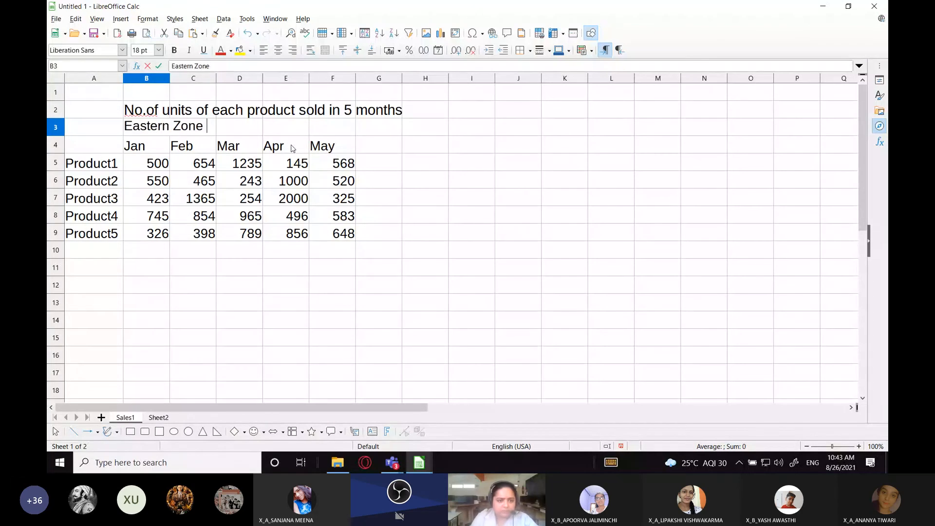
pyautogui.write('- Kolkata r')
pyautogui.press('BackSpace')
pyautogui.write('ra')
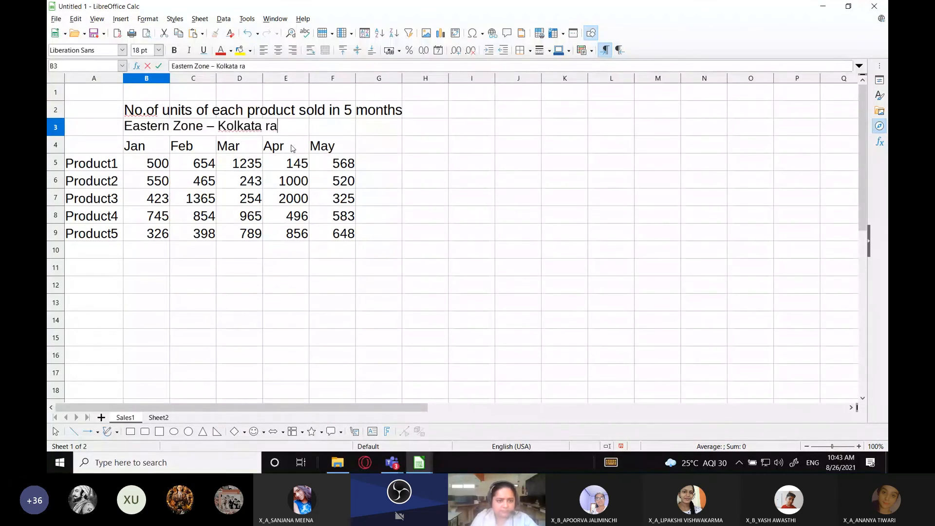
pyautogui.press('BackSpace')
pyautogui.press('BackSpace')
pyautogui.write('branch')
pyautogui.press('Return')
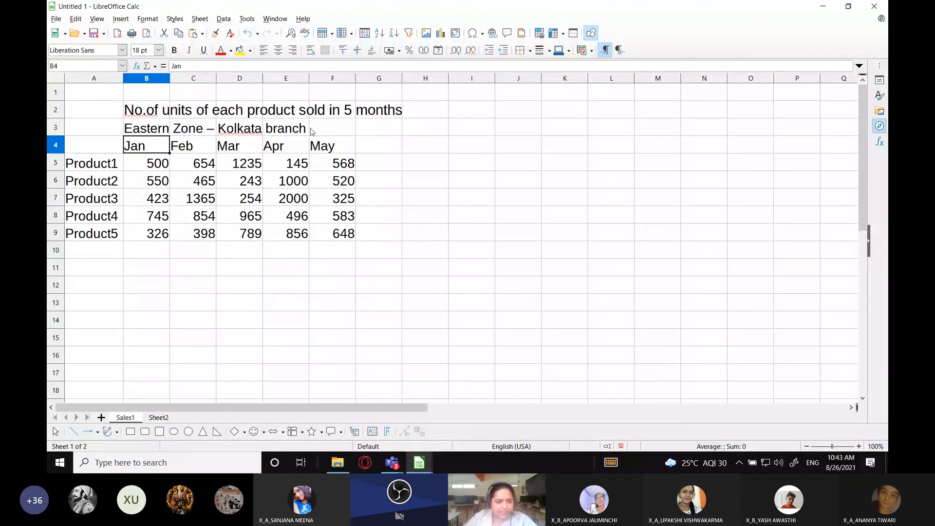
# Set Product1's January, February and March sales on Sheet2 to 540, 700 and 1500
pyautogui.hotkey('ctrl', 'pagedown')
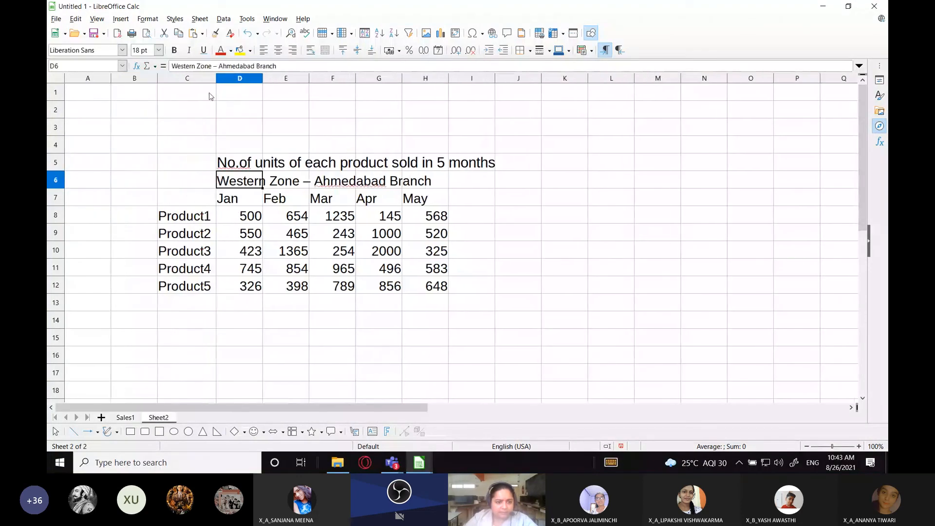
pyautogui.press('Down')
pyautogui.press('Down')
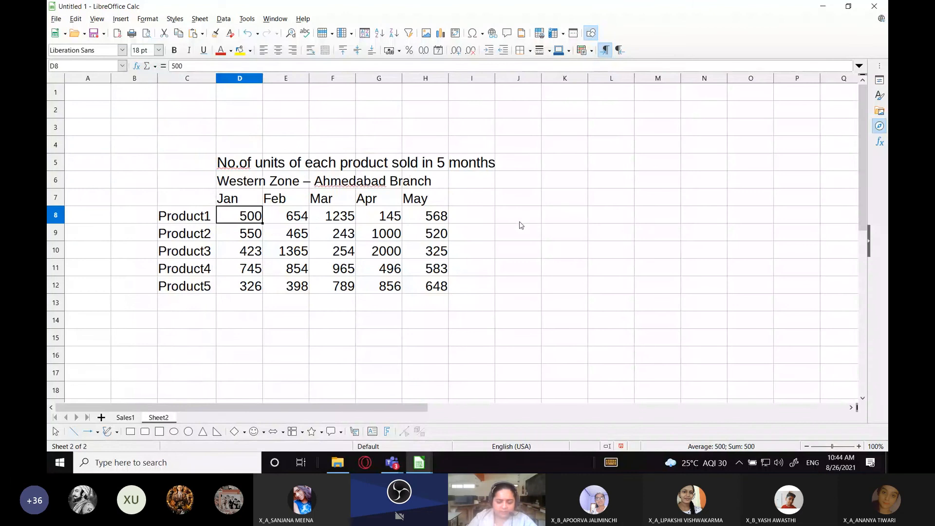
pyautogui.write('5')
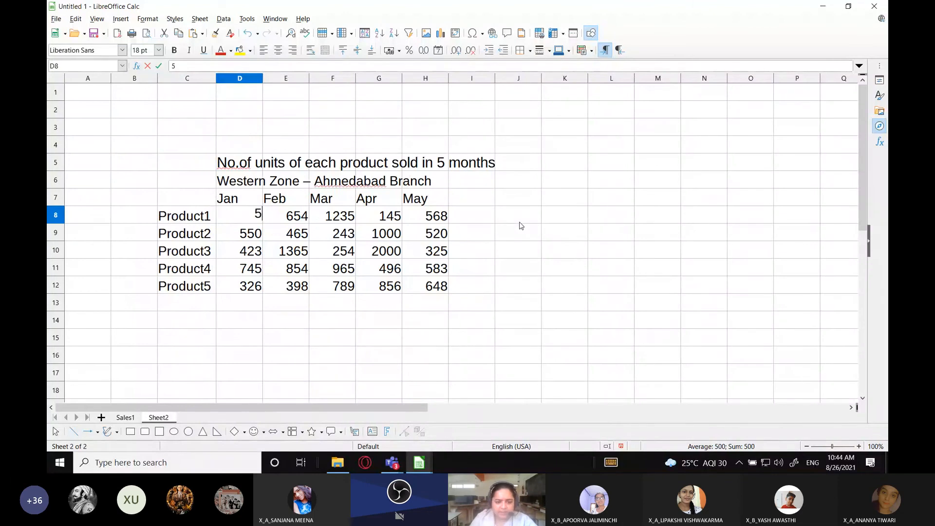
pyautogui.write('40')
pyautogui.press('Tab')
pyautogui.write('700')
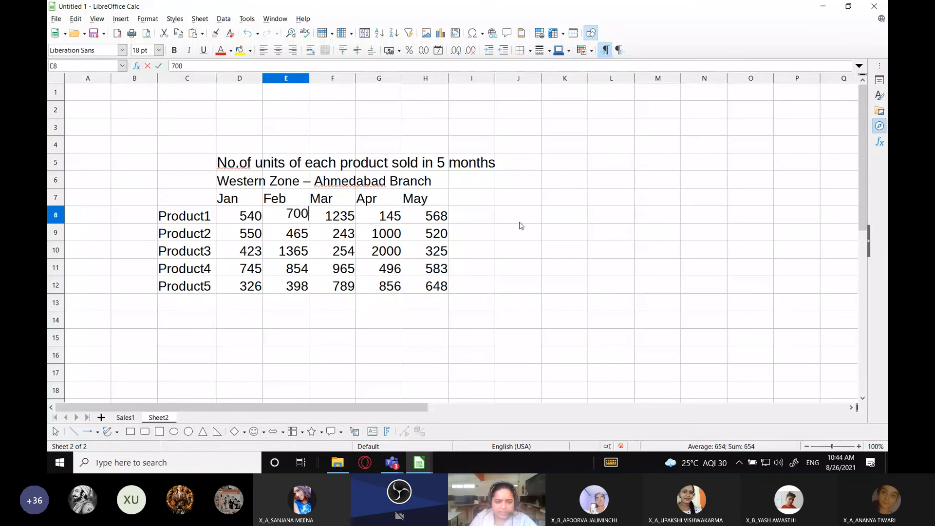
pyautogui.press('Tab')
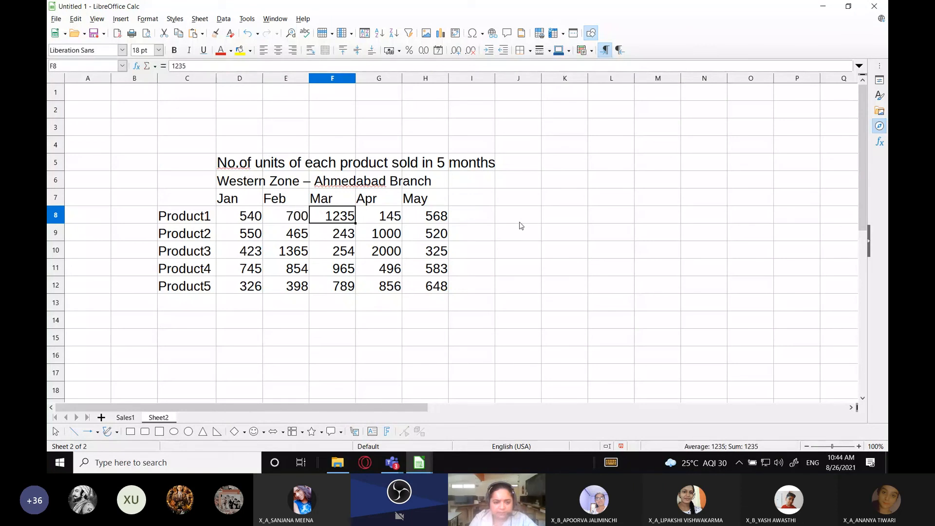
pyautogui.write('1500')
pyautogui.press('Tab')
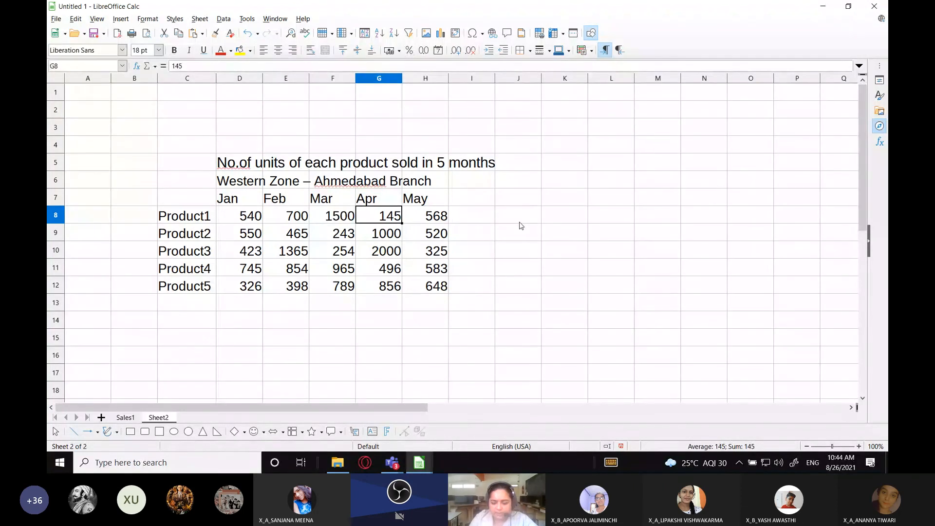
# Set Product1's April and May sales on Sheet2 to 100 and 600
pyautogui.write('100')
pyautogui.press('Return')
pyautogui.press('Up')
pyautogui.press('Tab')
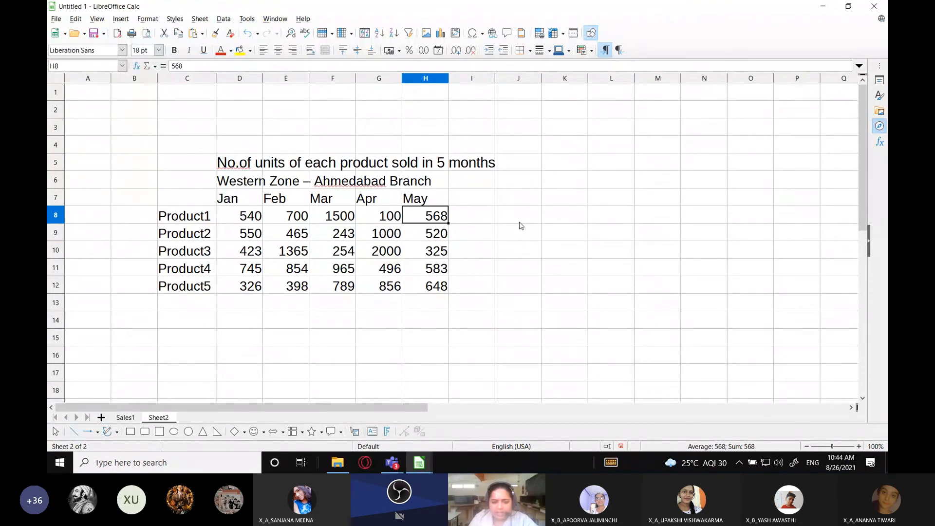
pyautogui.write('600')
pyautogui.press('Return')
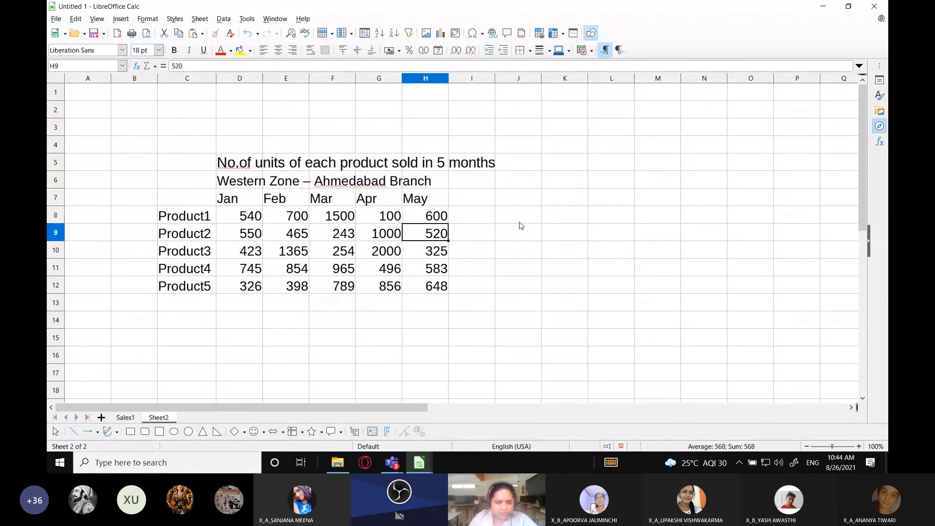
# Set the January sales of Product2 to Product5 on Sheet2 to 500, 450, 150 and 200
pyautogui.press('Left')
pyautogui.press('Left')
pyautogui.press('Left')
pyautogui.press('Left')
pyautogui.write('5')
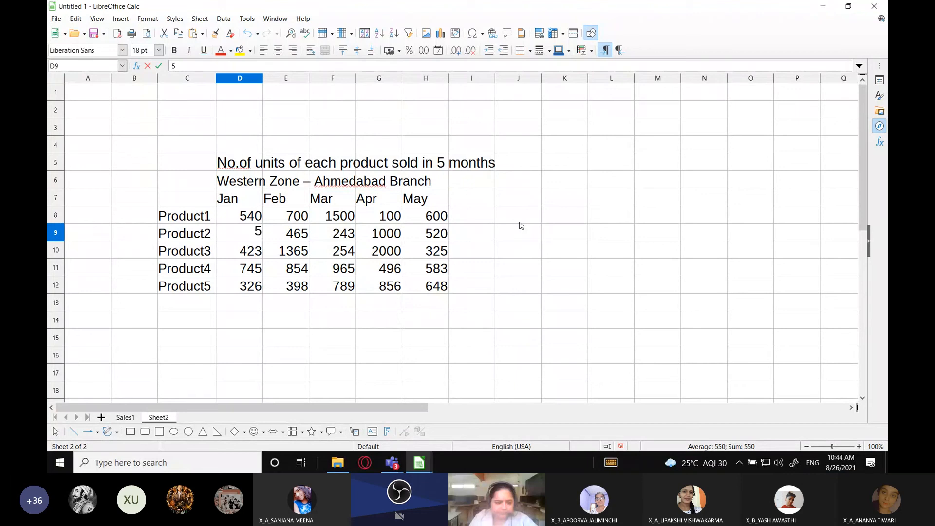
pyautogui.write('00')
pyautogui.press('Tab')
pyautogui.press('Return')
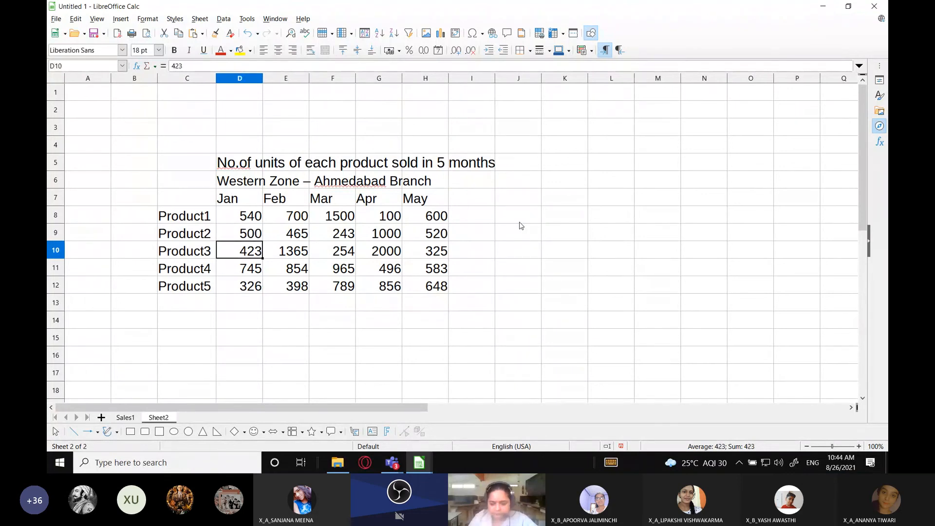
pyautogui.write('450')
pyautogui.press('Return')
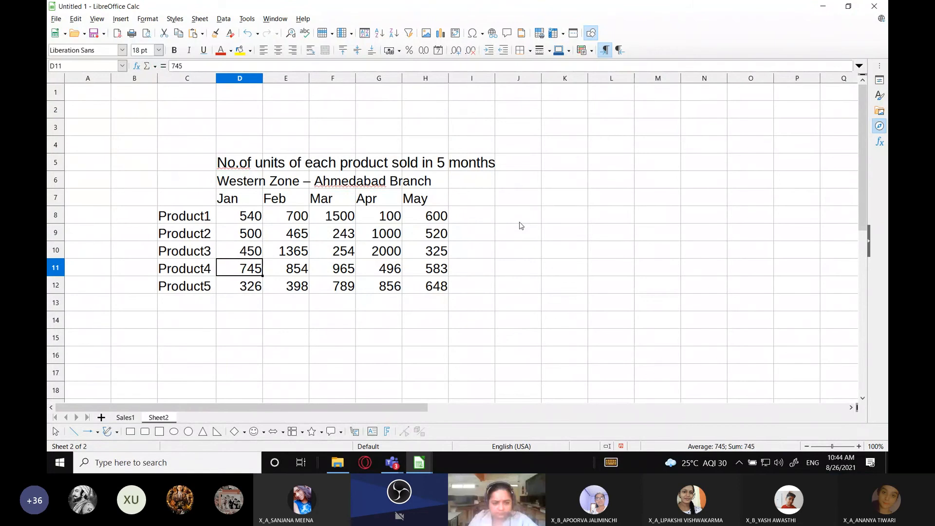
pyautogui.write('150')
pyautogui.press('Return')
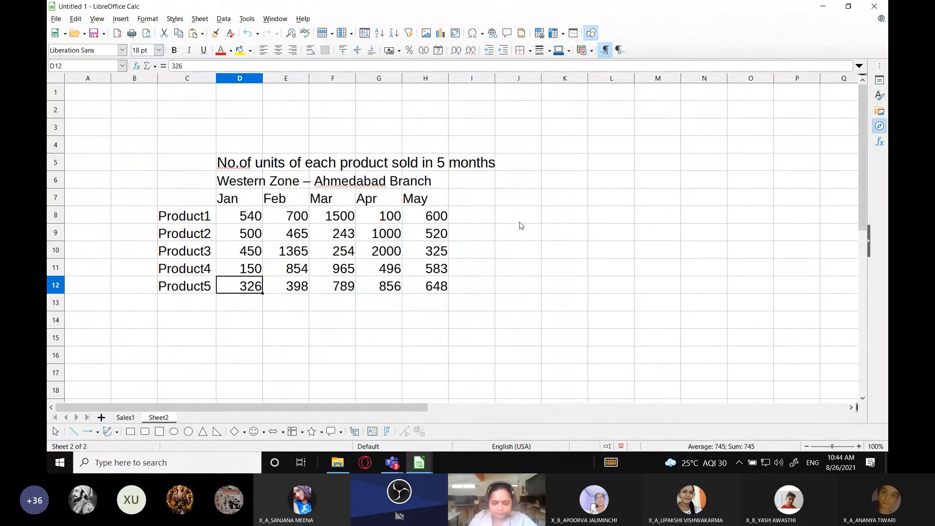
pyautogui.write('200')
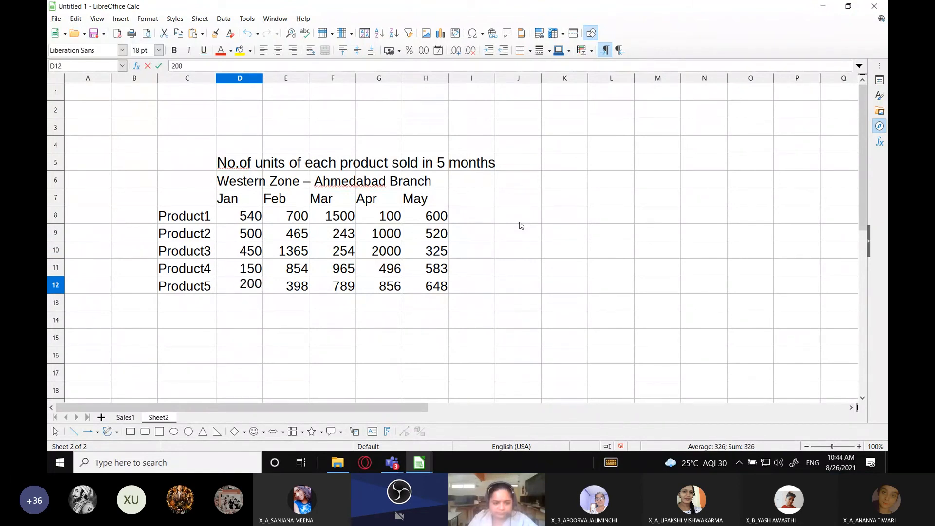
pyautogui.press('Tab')
# Set the February sales of Product2 to Product5 on Sheet2 to 1400, 1300, 800 and 650
pyautogui.press('Up')
pyautogui.press('Up')
pyautogui.press('Up')
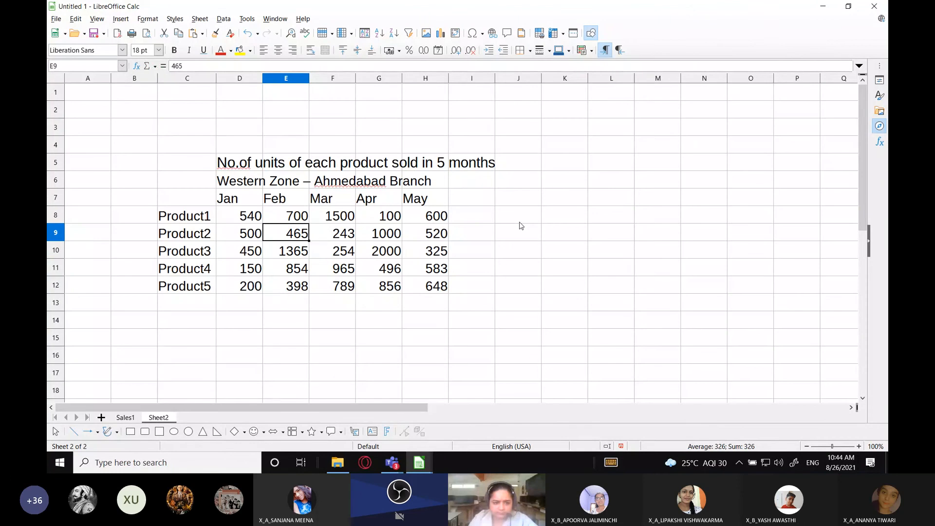
pyautogui.write('1400')
pyautogui.press('Return')
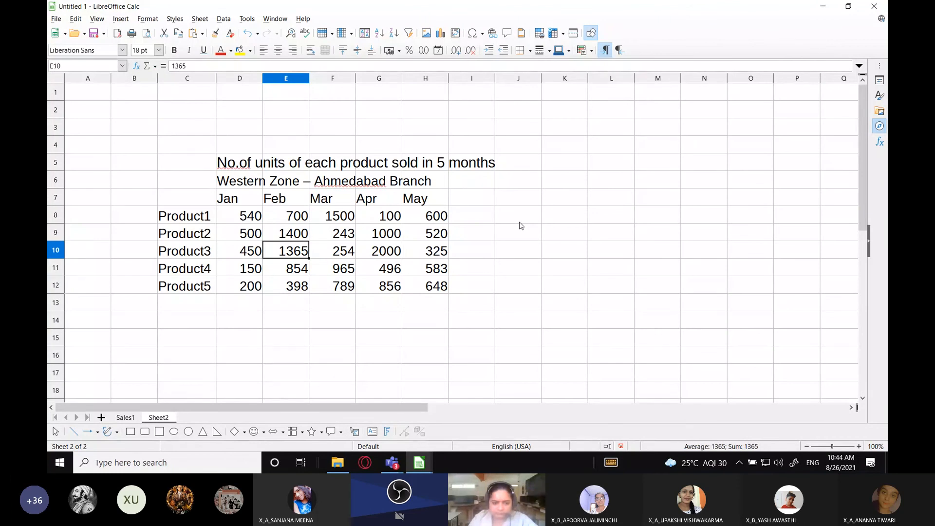
pyautogui.write('1300')
pyautogui.press('Return')
pyautogui.write('800')
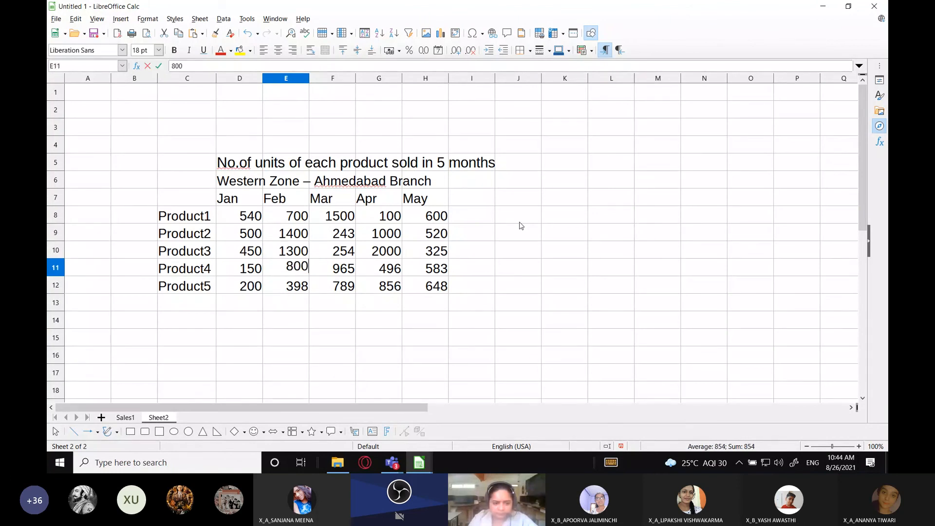
pyautogui.press('Return')
pyautogui.write('650')
pyautogui.press('Tab')
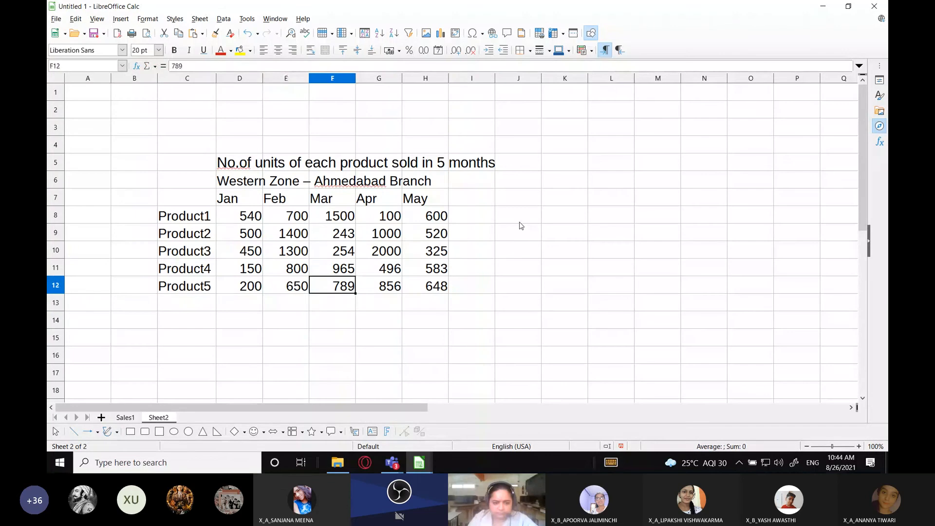
pyautogui.press('Up')
pyautogui.press('Up')
pyautogui.press('Up')
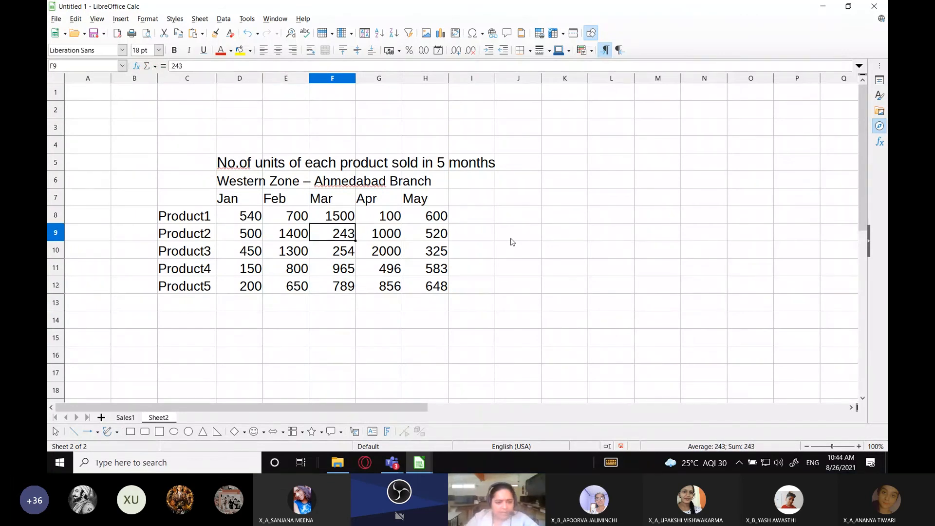
pyautogui.hotkey('ctrl', 's')
pyautogui.click(370, 332)
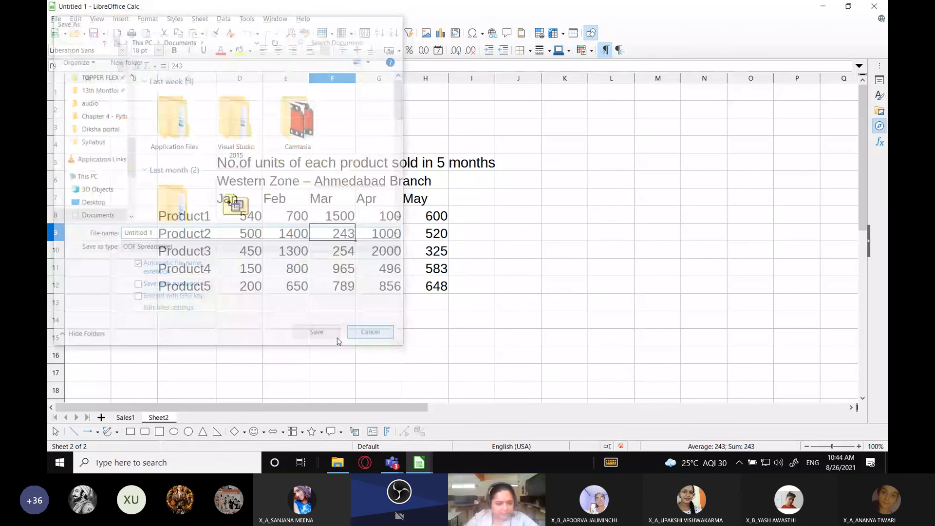
# Add a third sheet to the workbook and rename Sheet2 as Sales2
pyautogui.click(101, 417)
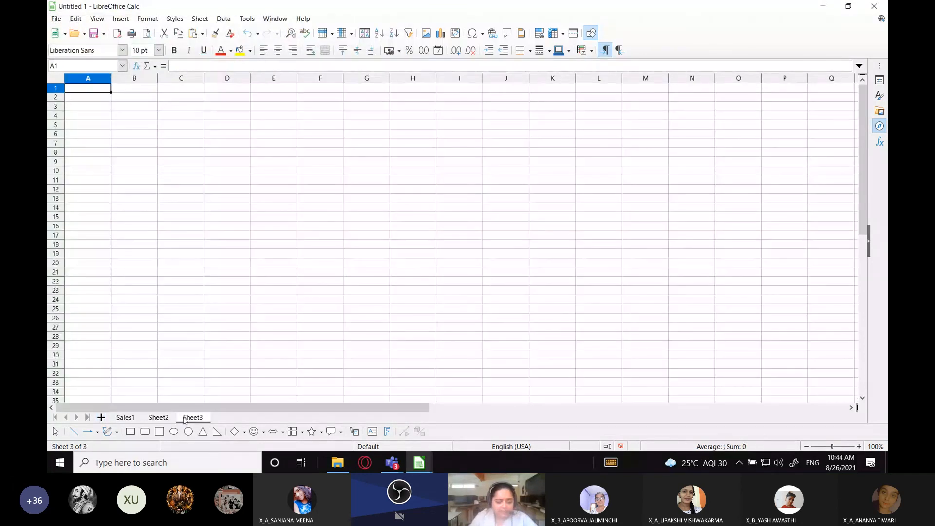
pyautogui.doubleClick(159, 417)
pyautogui.write('Sales2')
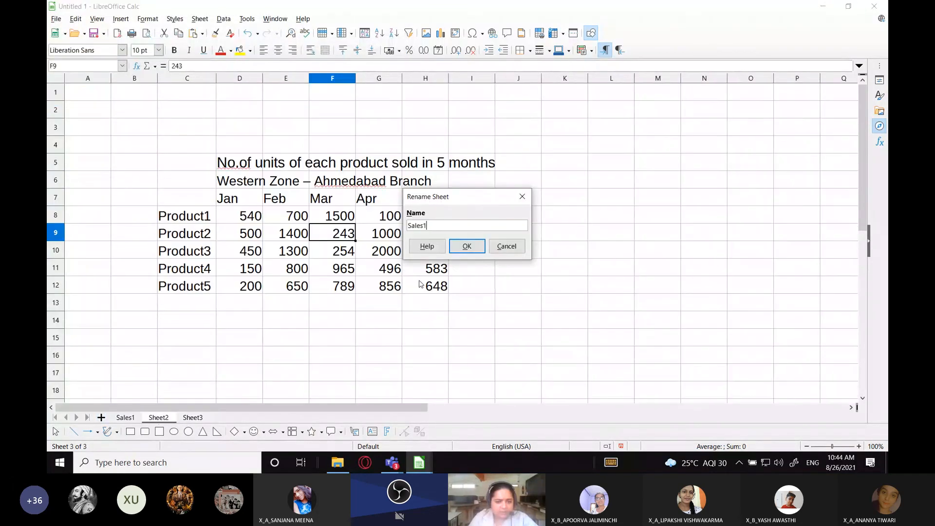
pyautogui.press('Return')
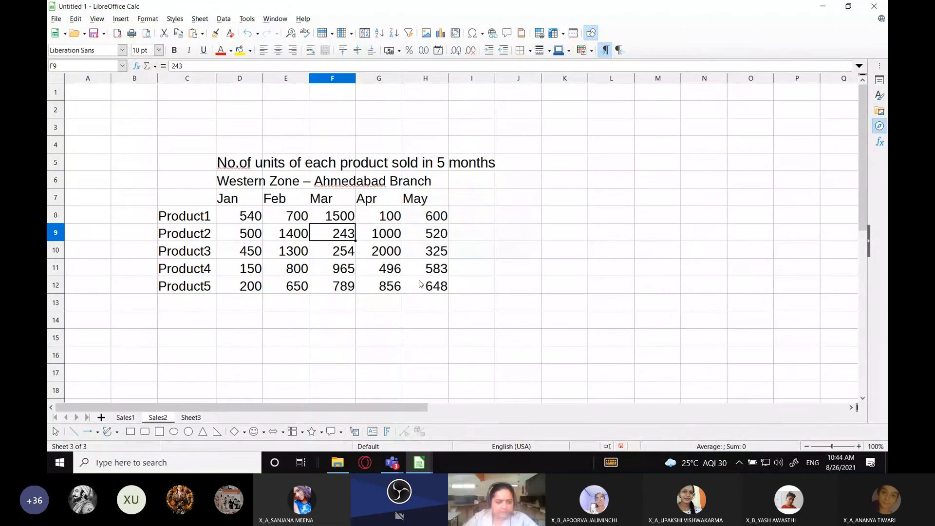
# Rename Sheet3 as Sales3
pyautogui.doubleClick(203, 417)
pyautogui.write('Sales3')
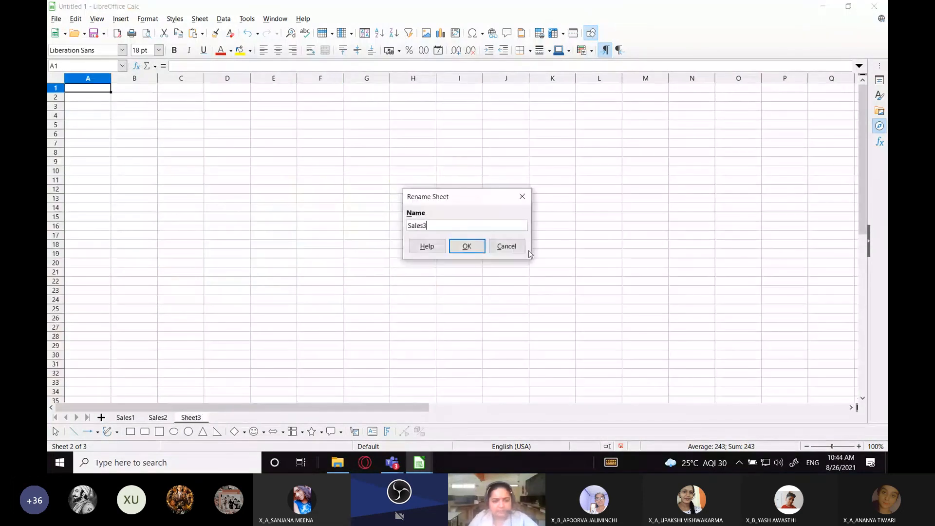
pyautogui.press('Return')
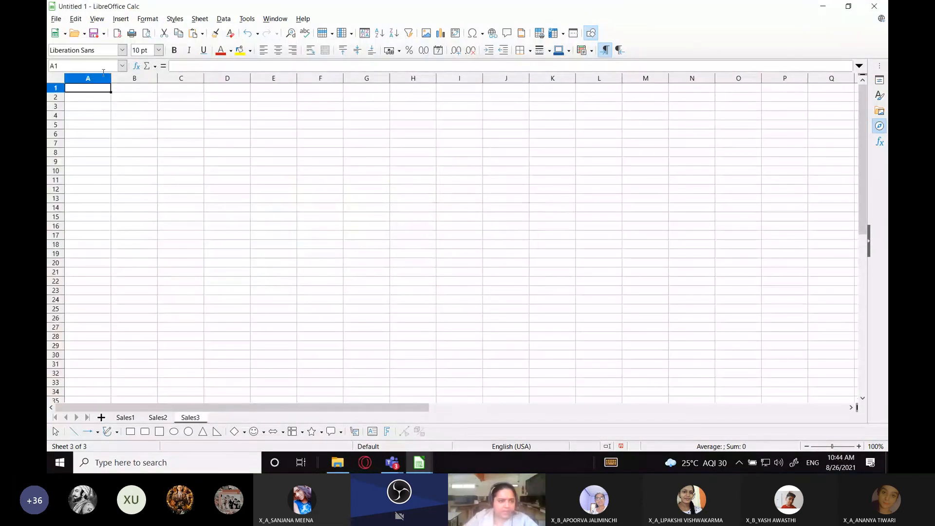
# Set the font size of all cells on the Sales3 sheet to 20 pt
pyautogui.click(56, 78)
pyautogui.click(158, 50)
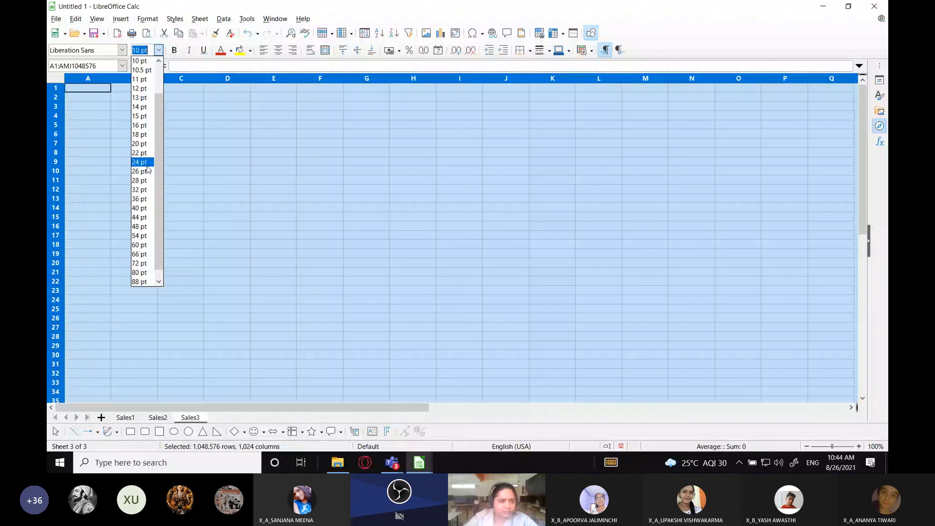
pyautogui.click(139, 143)
pyautogui.click(154, 166)
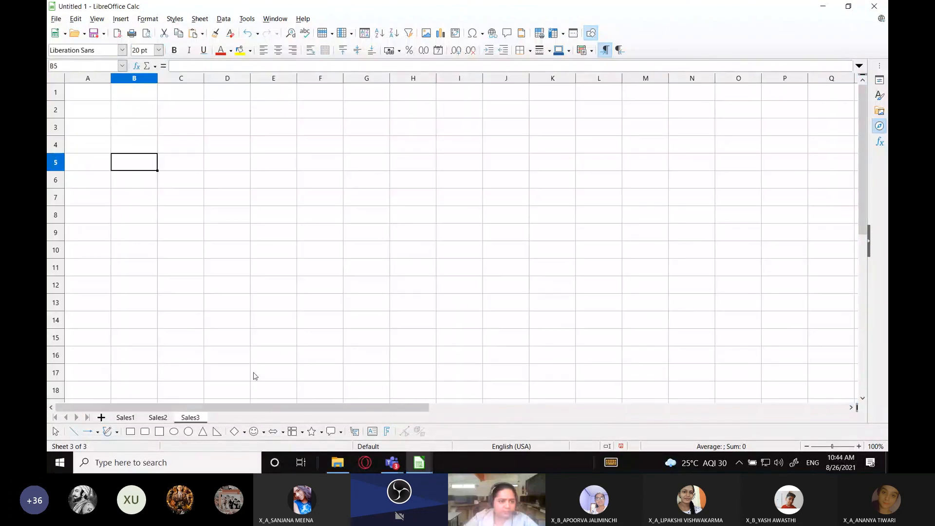
# Switch to Workbook Tutorial.ods and copy the North-Central Zone sales table, A1:F7, from its Sales3 sheet
pyautogui.click(158, 418)
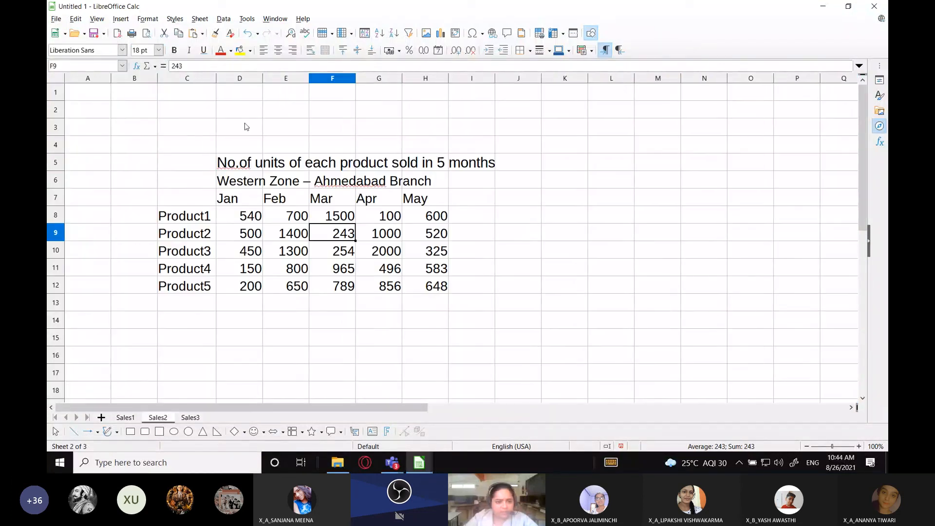
pyautogui.moveTo(187, 162); pyautogui.dragTo(439, 285)
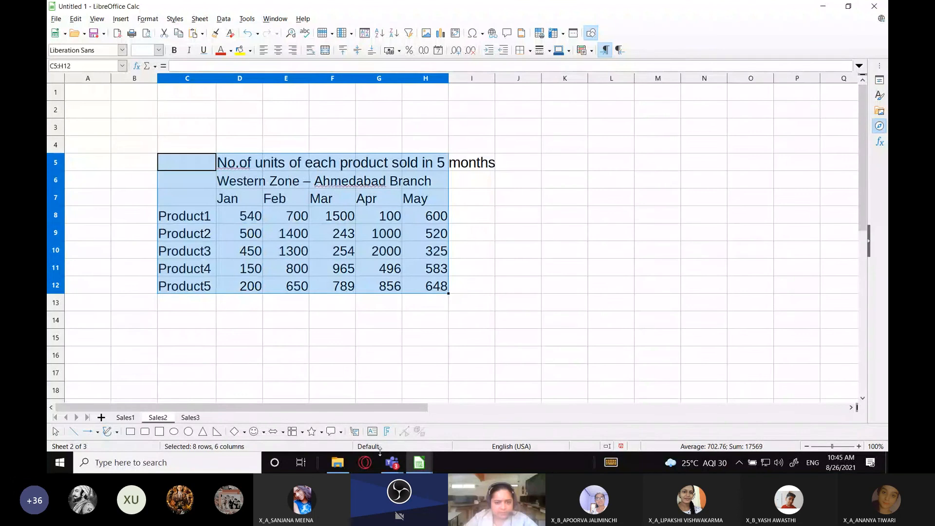
pyautogui.moveTo(420, 463)
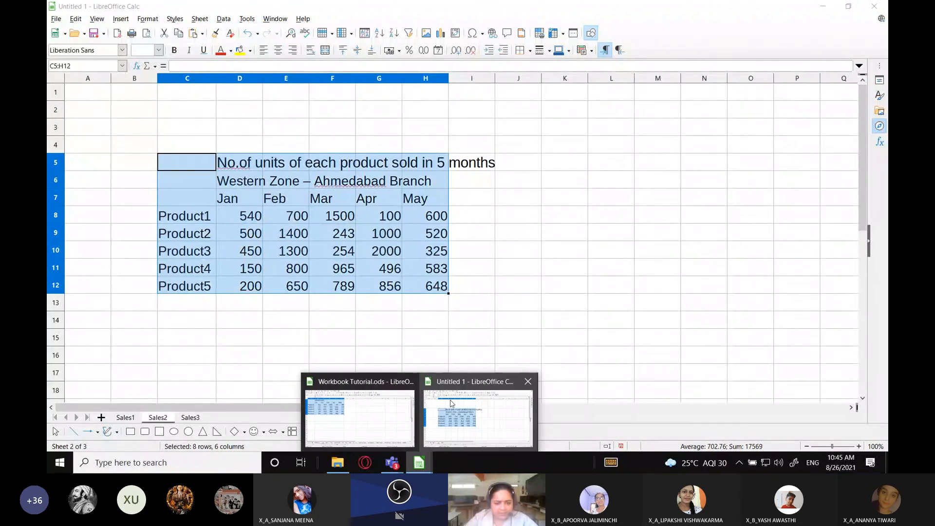
pyautogui.click(378, 405)
pyautogui.click(246, 417)
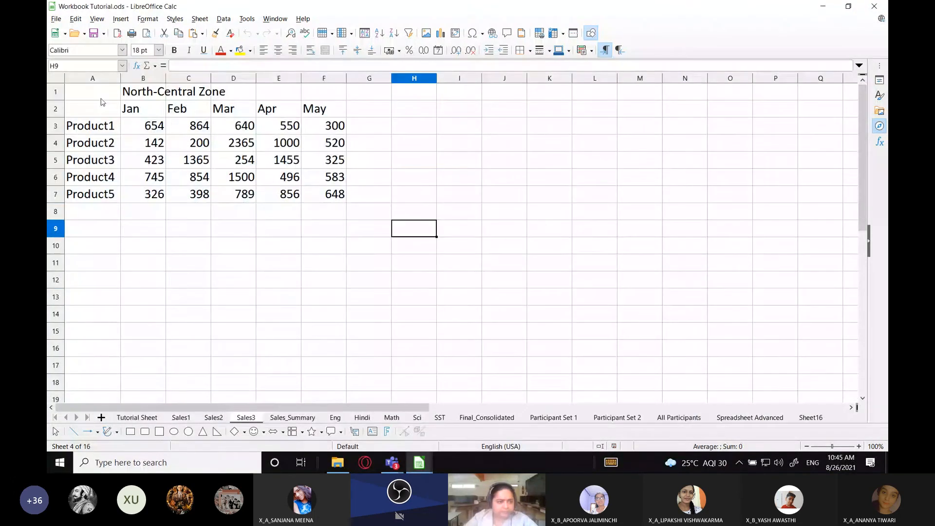
pyautogui.moveTo(100, 99); pyautogui.dragTo(335, 203)
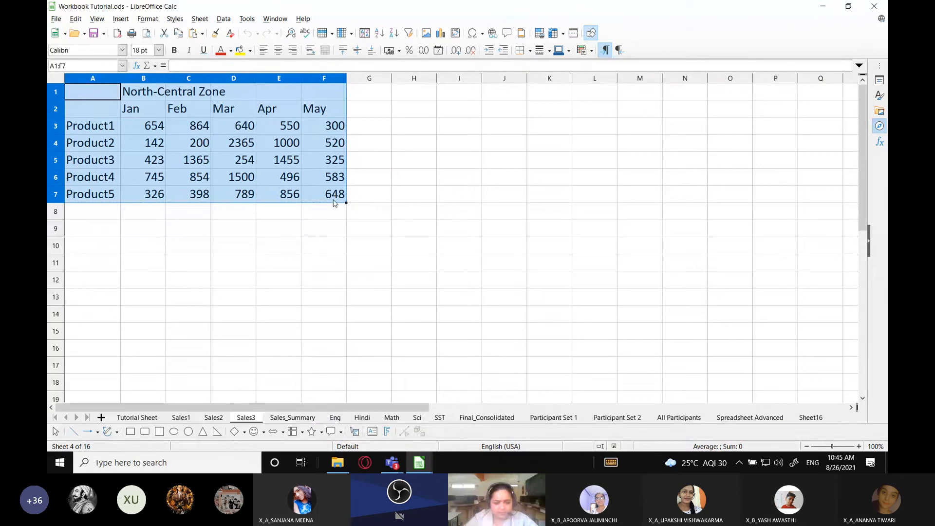
pyautogui.hotkey('ctrl', 'c')
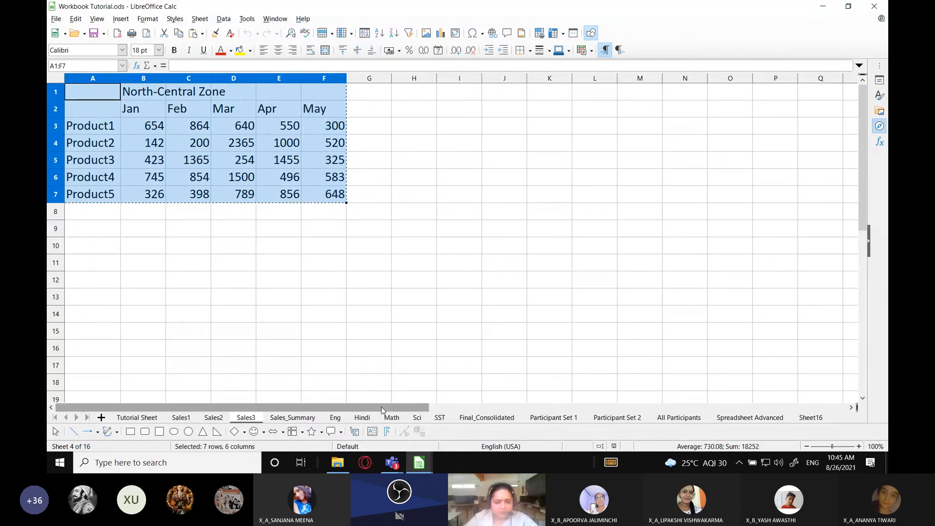
# Switch back to the Untitled 1 workbook and paste the copied table into the Sales3 sheet starting at cell A2
pyautogui.click(419, 463)
pyautogui.click(479, 414)
pyautogui.click(190, 419)
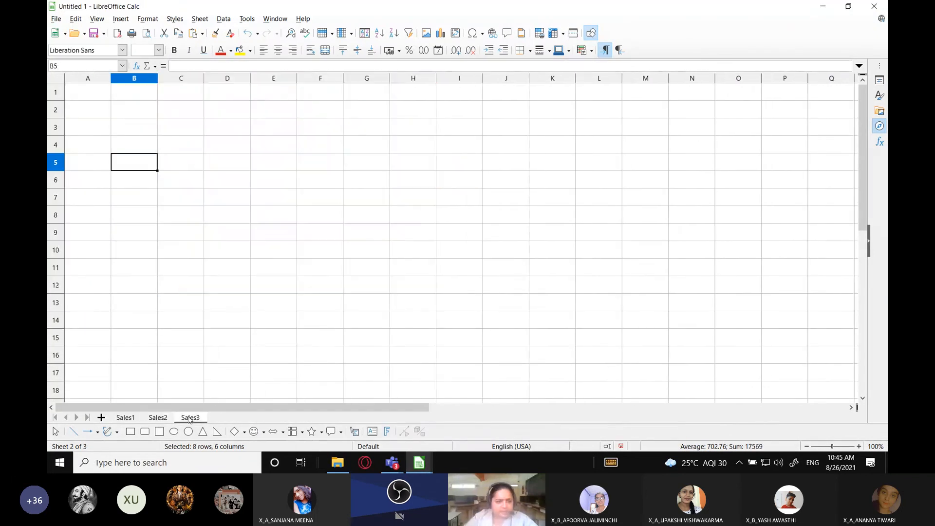
pyautogui.click(81, 110)
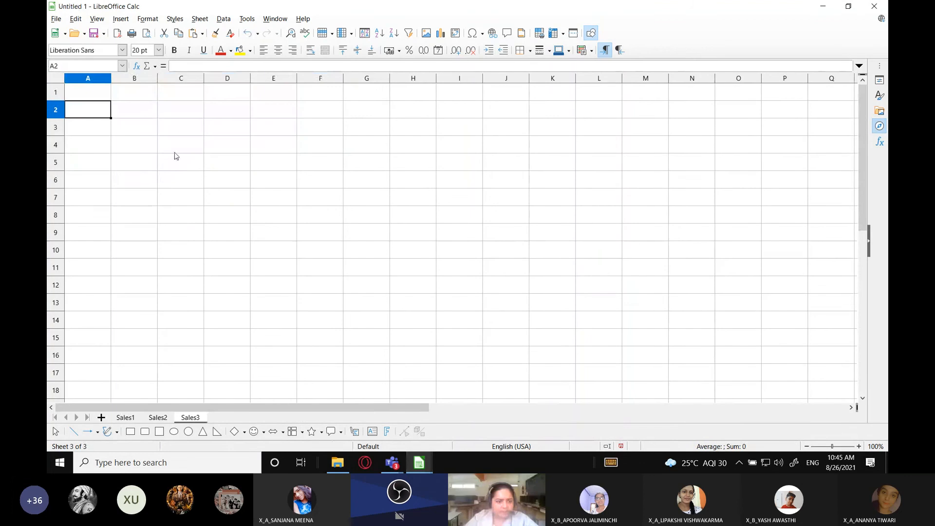
pyautogui.hotkey('ctrl', 'v')
# Enter the heading "No.of units sold in a period of 5 months" in cell B1 above the pasted table
pyautogui.click(136, 92)
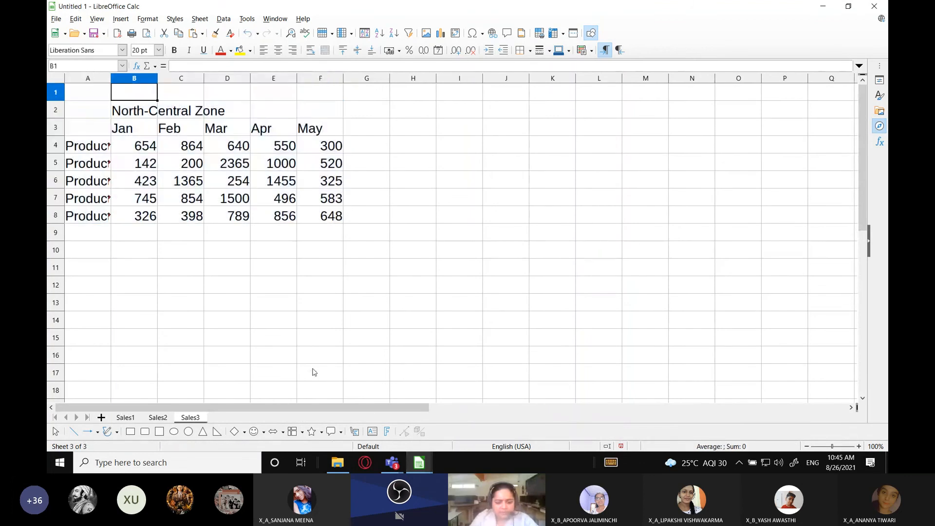
pyautogui.write('No')
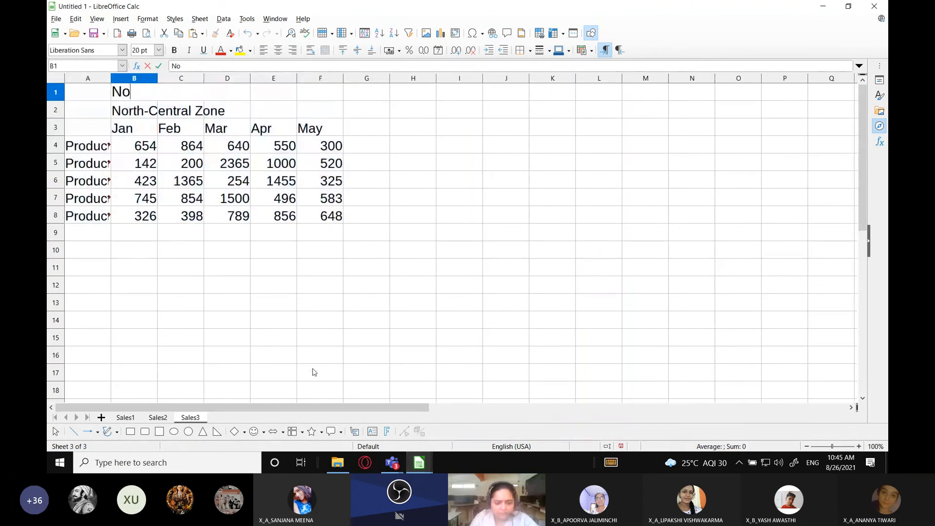
pyautogui.write('.of ')
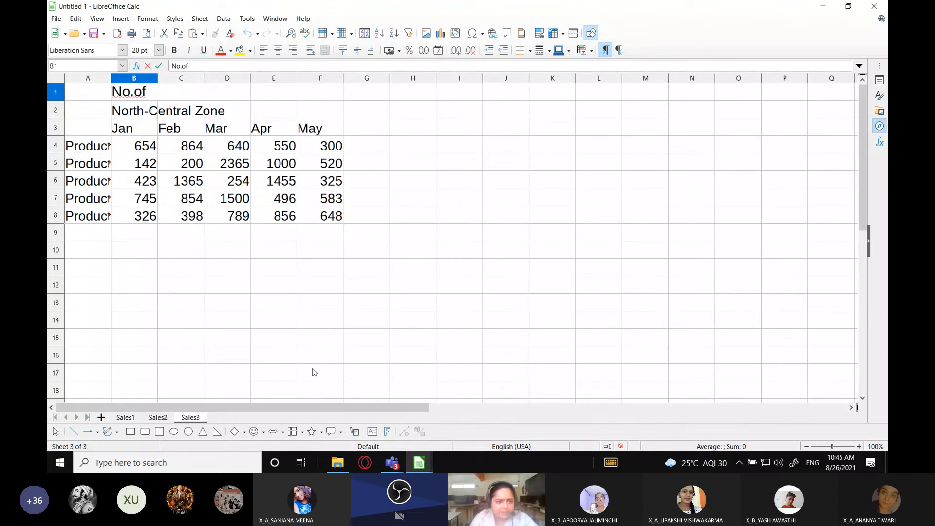
pyautogui.write('units sold')
pyautogui.write('i')
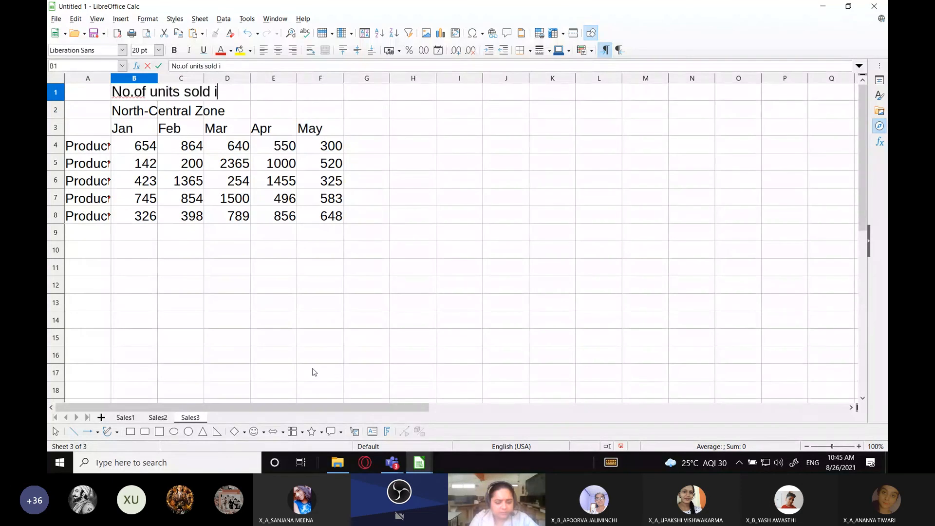
pyautogui.write('n a period ')
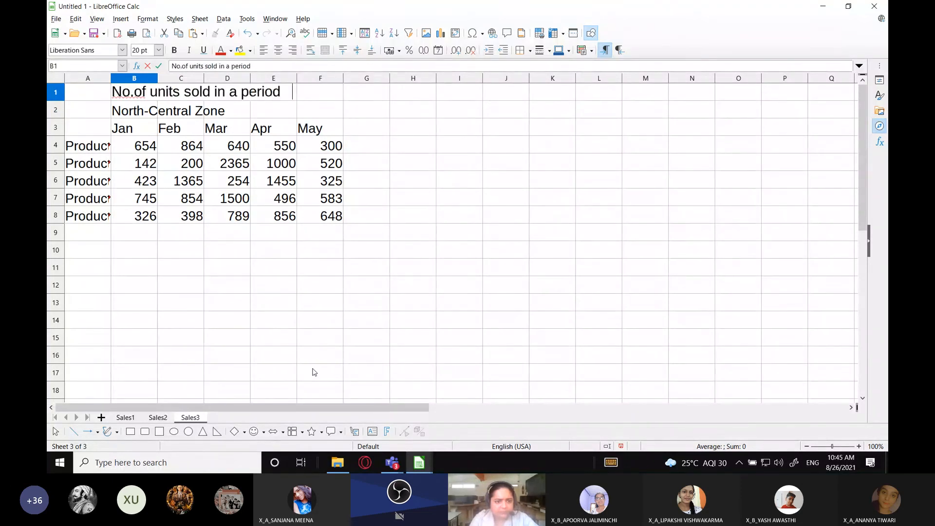
pyautogui.write('of 5 months')
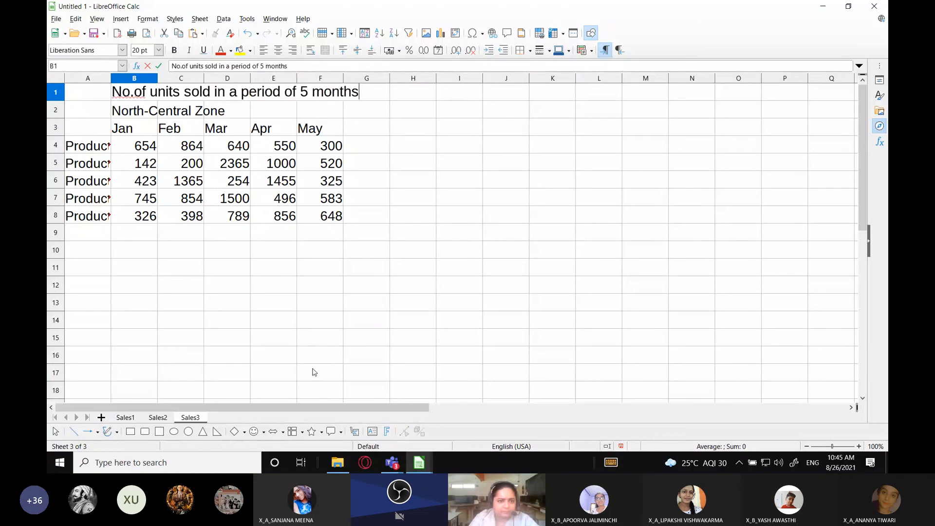
pyautogui.press('Return')
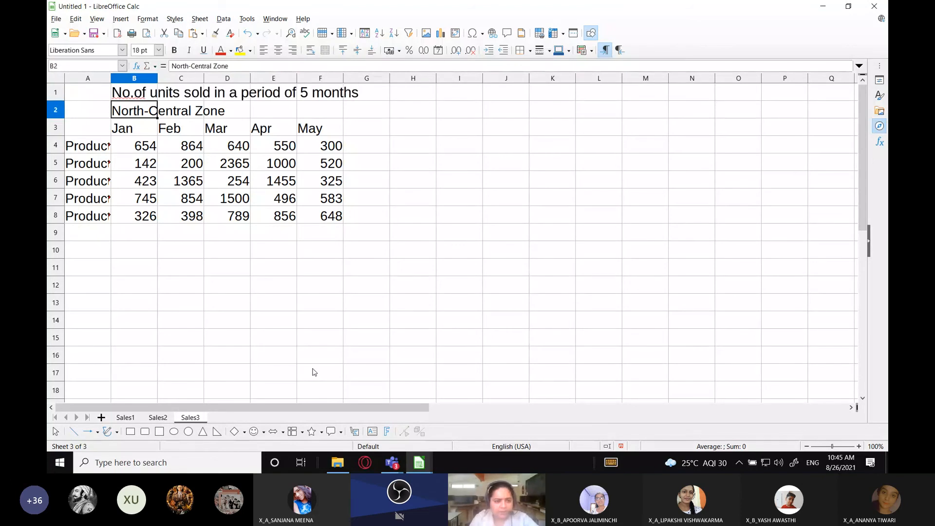
# Extend the zone title in B2 to "North-Central Zone – Chandigarh Branch" and widen column A to fit the product names
pyautogui.press('F2')
pyautogui.write('- Chandigarh')
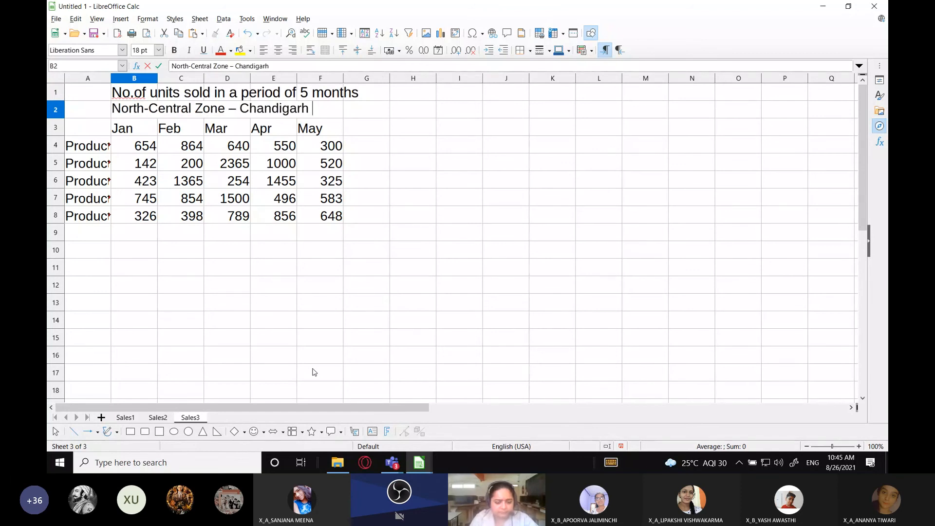
pyautogui.write(' Branch')
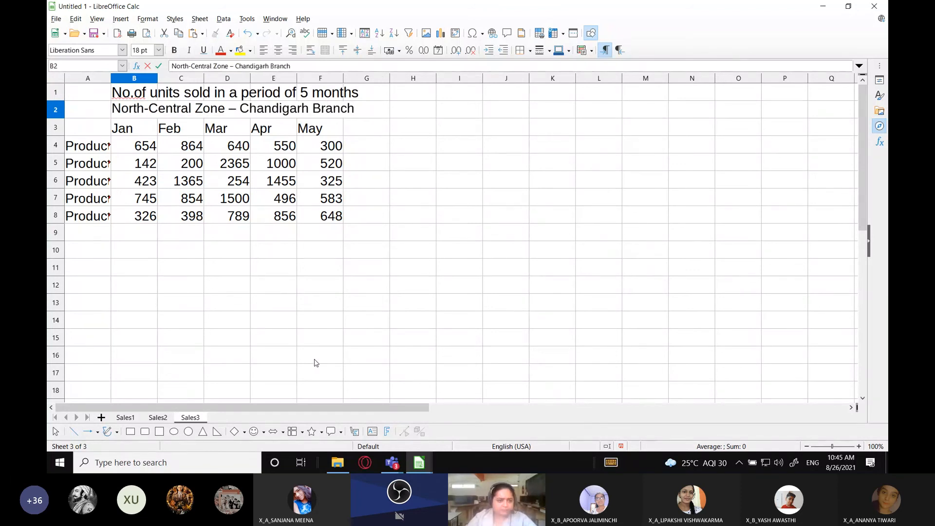
pyautogui.click(316, 362)
pyautogui.click(124, 78)
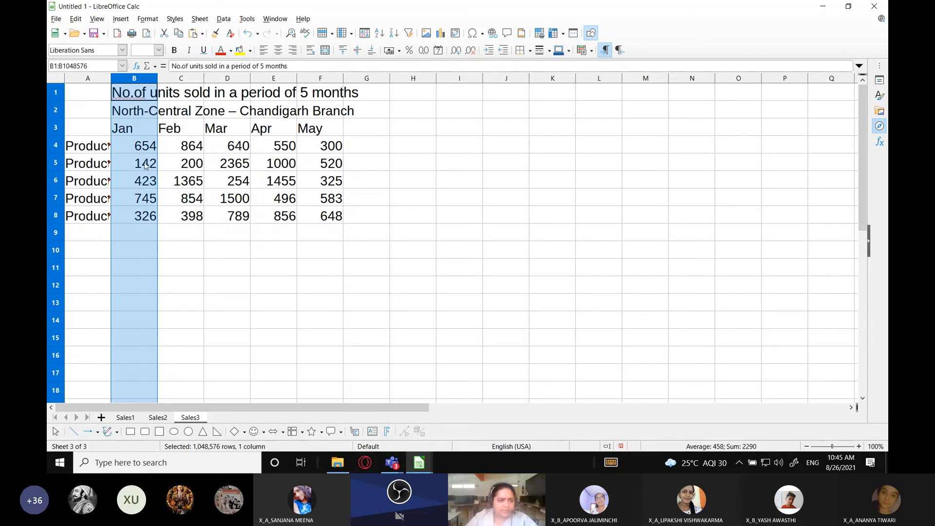
pyautogui.click(273, 249)
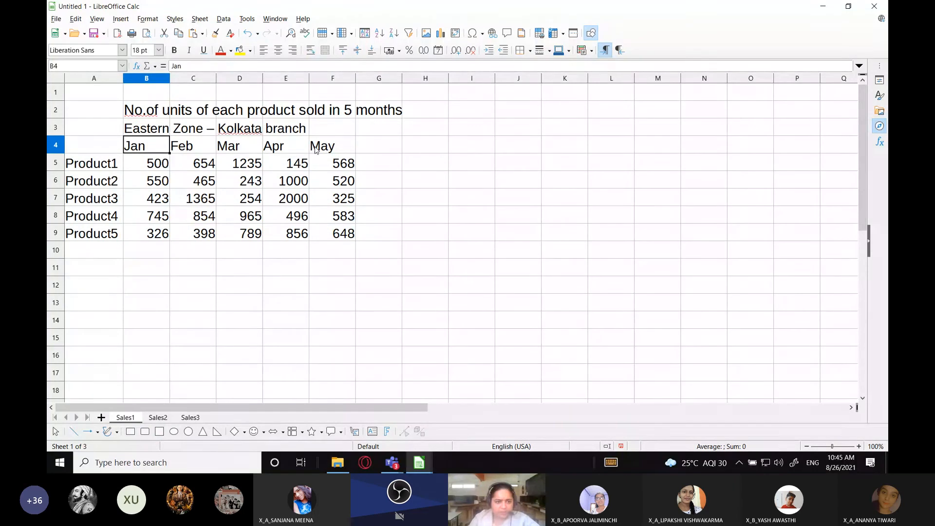
# Compare the position and layout of the sales tables on the Sales1, Sales2 and Sales3 sheets
pyautogui.click(162, 417)
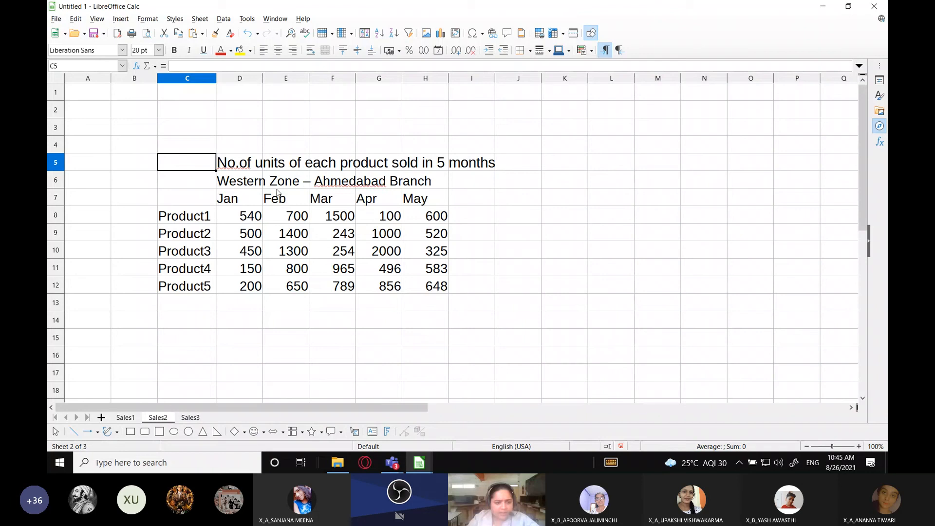
pyautogui.click(194, 419)
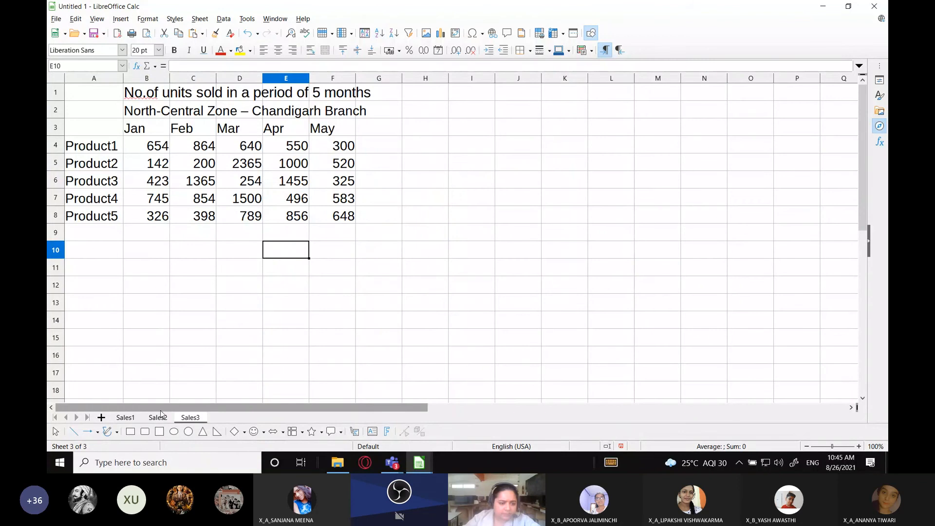
pyautogui.click(131, 420)
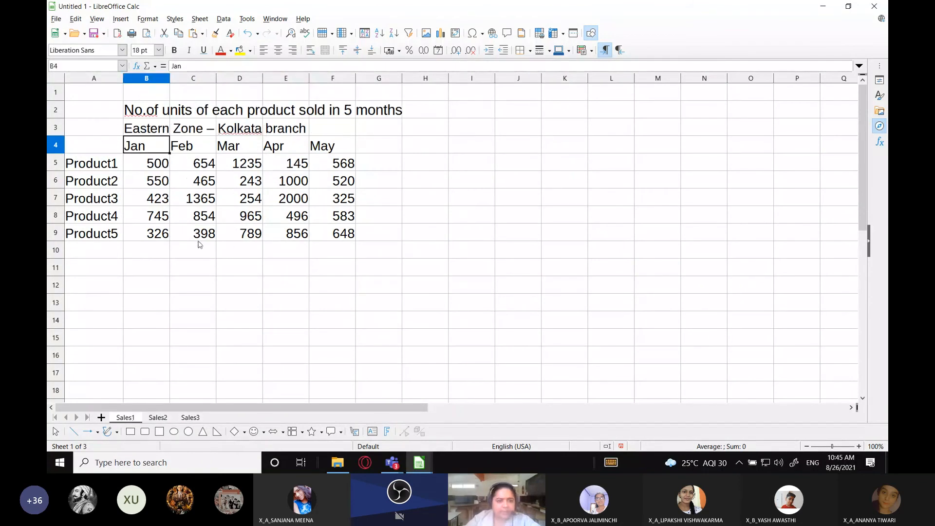
pyautogui.click(154, 419)
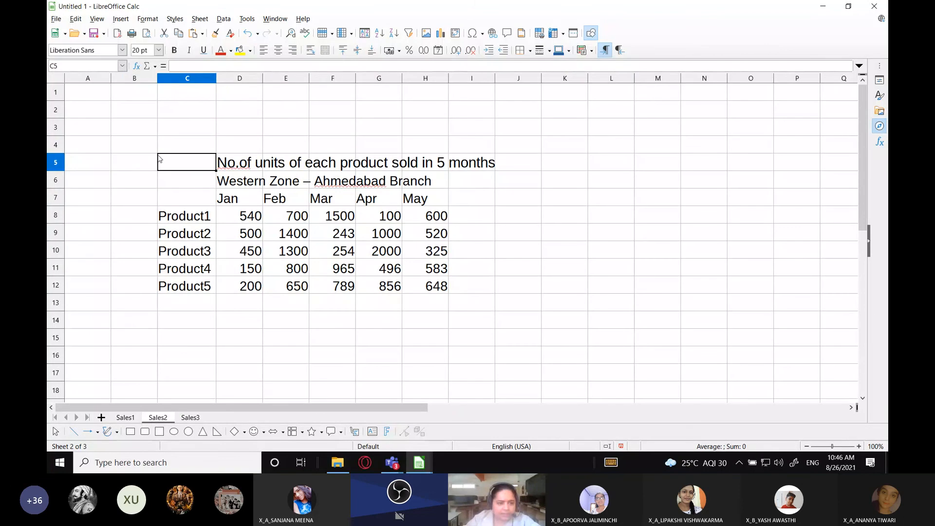
pyautogui.moveTo(179, 161); pyautogui.dragTo(469, 293)
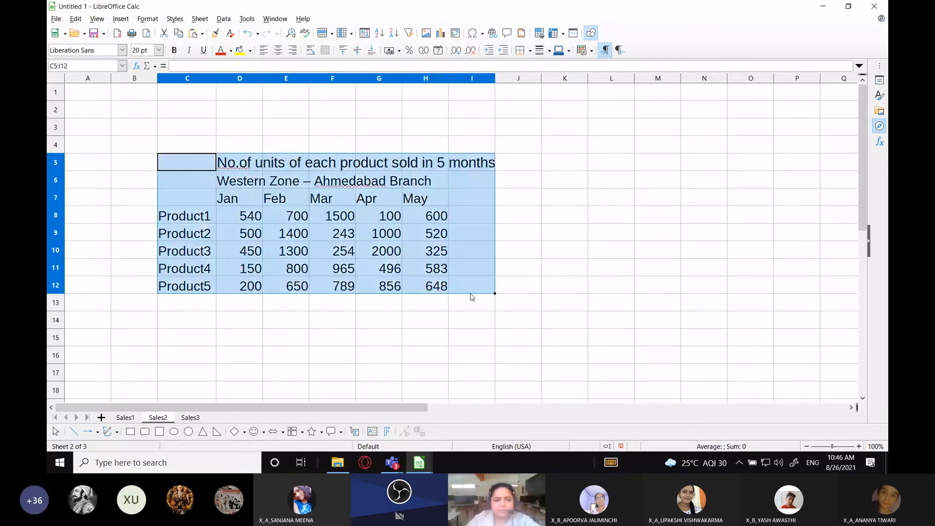
pyautogui.click(70, 125)
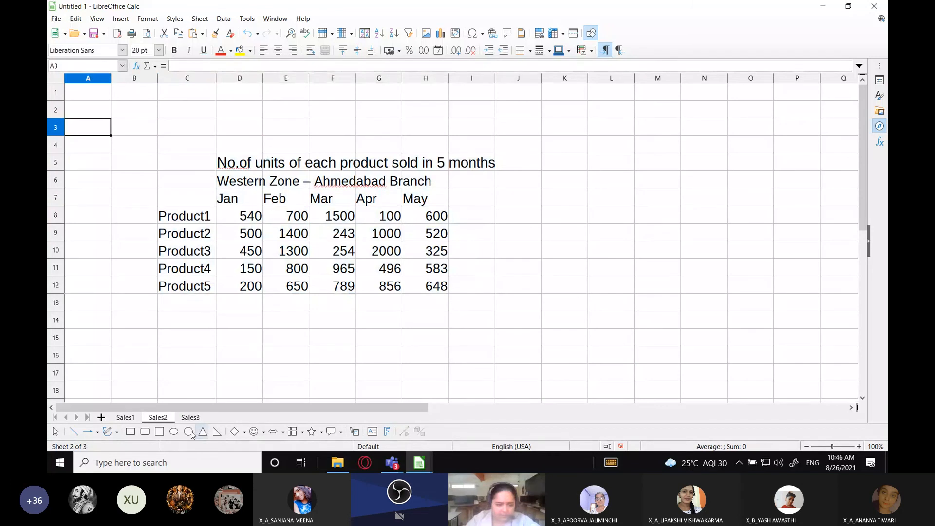
pyautogui.hotkey('ctrl', 'pagedown')
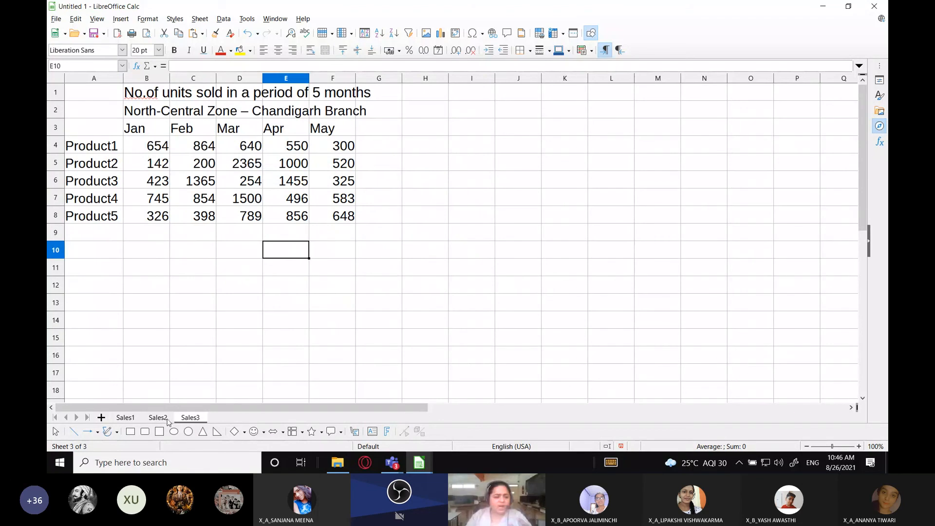
pyautogui.hotkey('ctrl', 'pageup')
pyautogui.hotkey('ctrl', 'pageup')
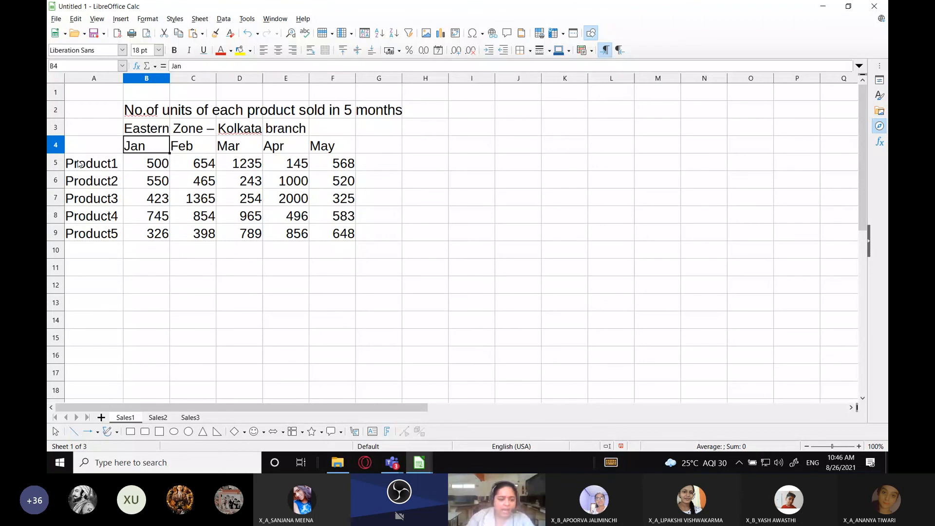
pyautogui.click(157, 417)
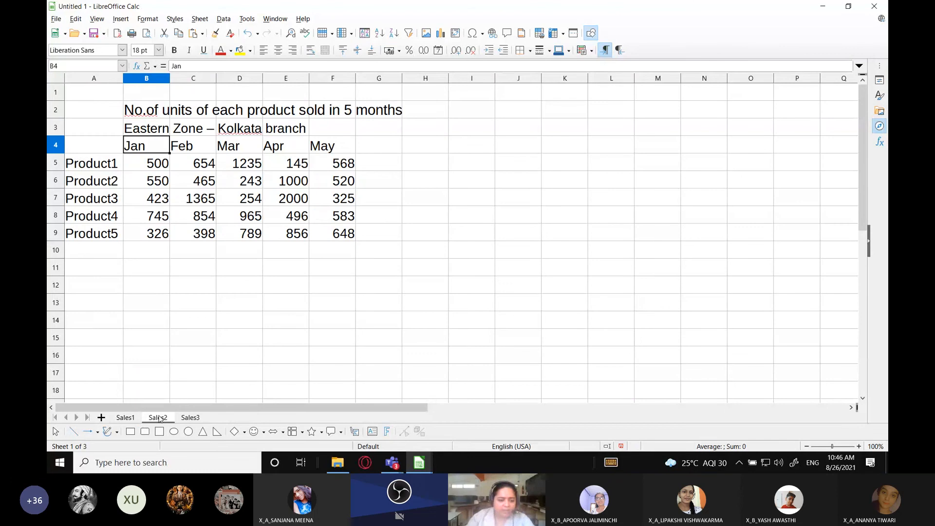
pyautogui.click(190, 418)
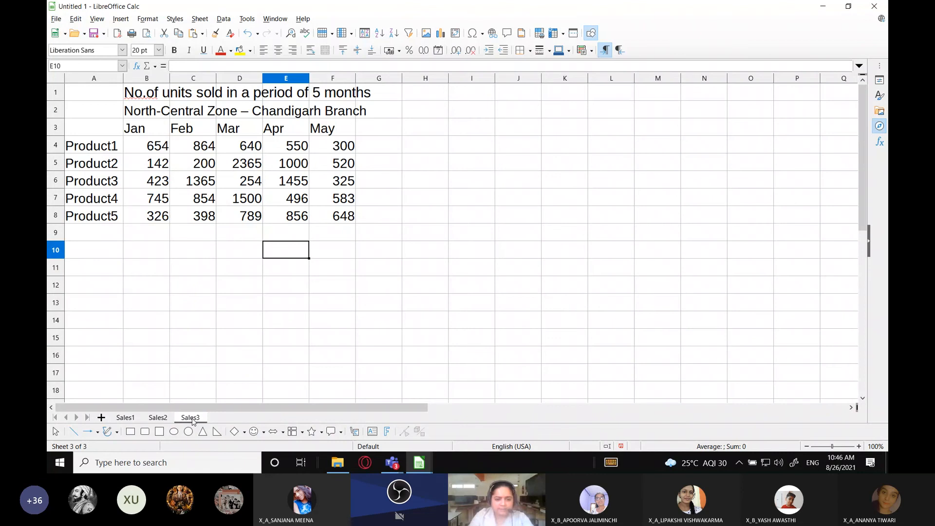
# Add a fourth sheet to the workbook and rename it as Sales Summary
pyautogui.click(101, 417)
pyautogui.doubleClick(223, 417)
pyautogui.write('Sales Summary')
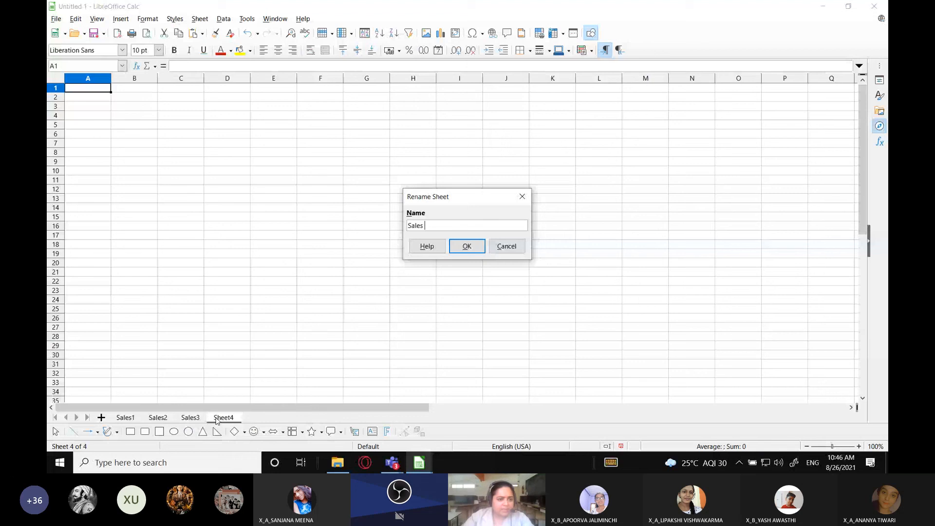
pyautogui.press('Return')
# Set the font size of all cells on the Sales Summary sheet to 20 pt and select cell D5
pyautogui.click(55, 79)
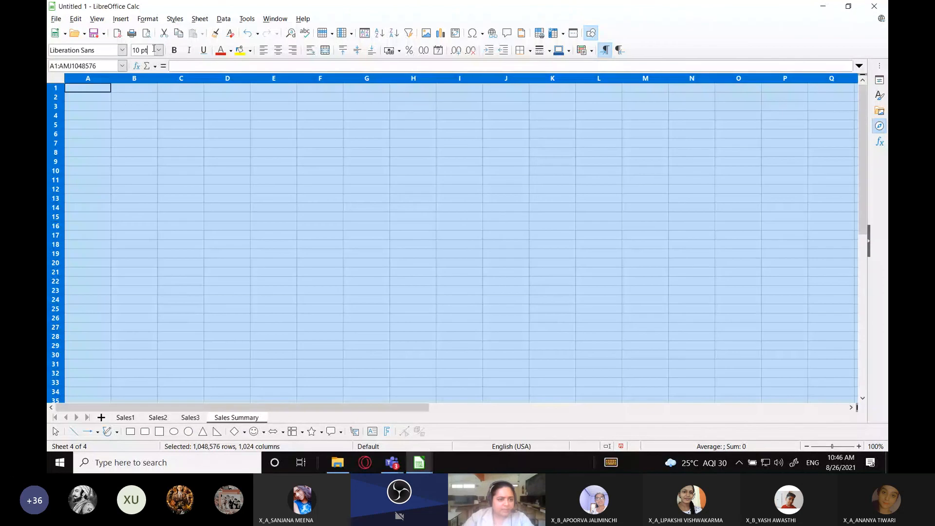
pyautogui.click(159, 50)
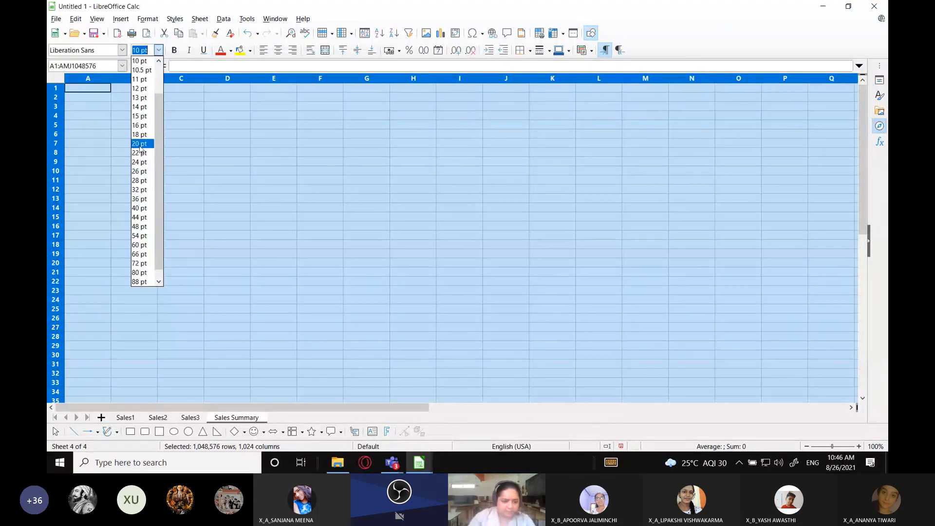
pyautogui.click(141, 143)
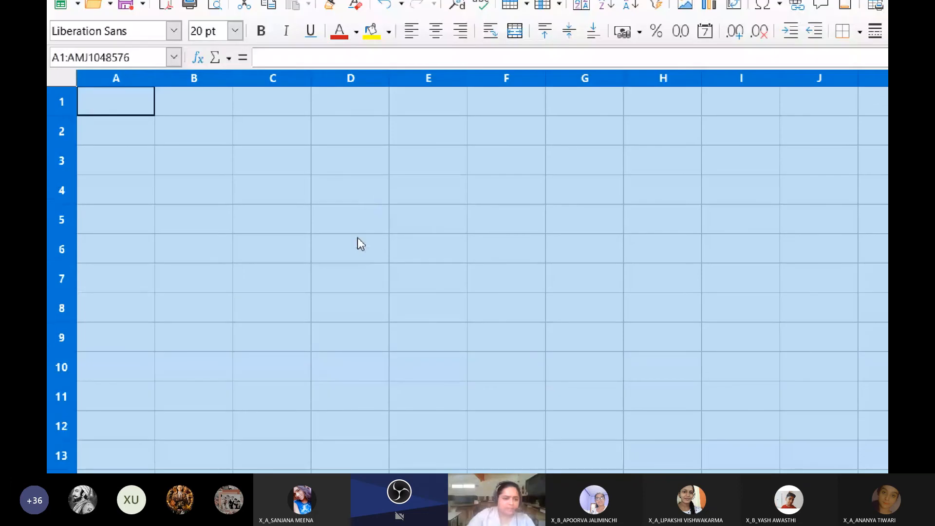
pyautogui.click(357, 238)
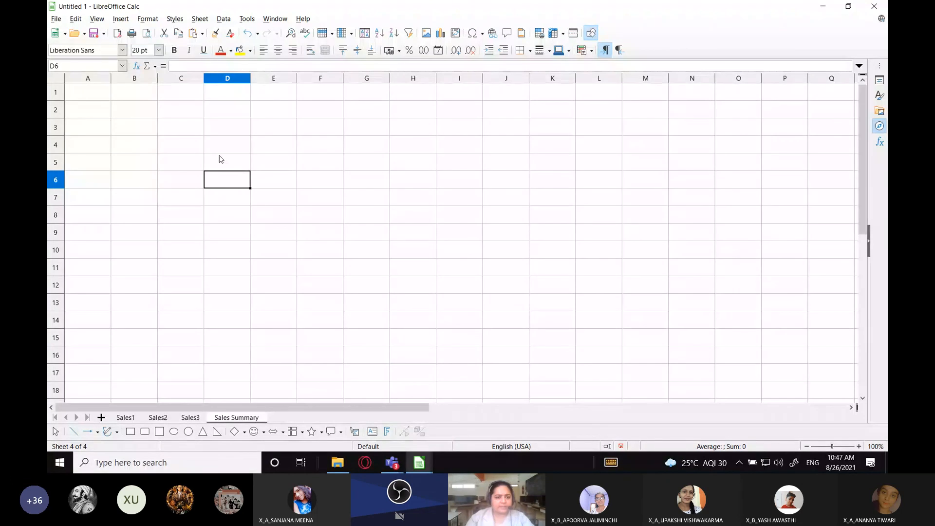
pyautogui.click(234, 166)
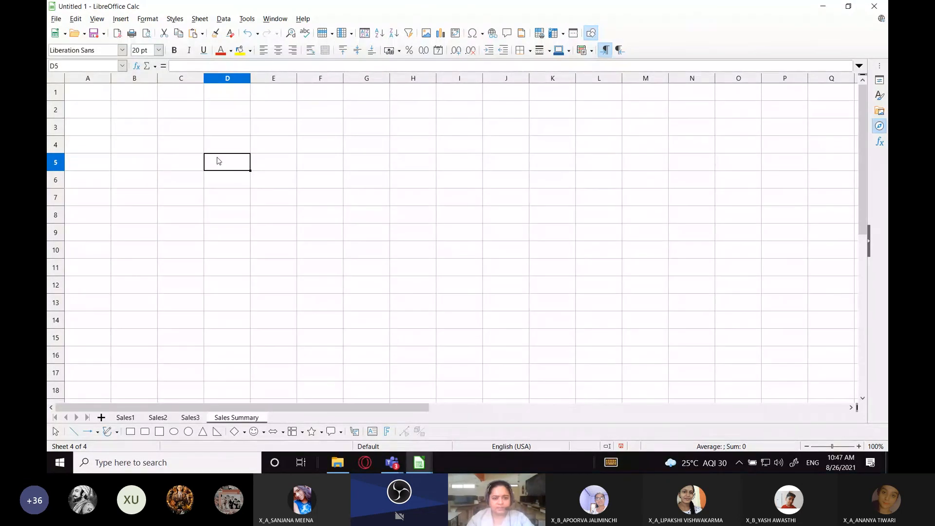
# Start a Sum consolidation on the Sales Summary sheet and add Sales1 range A4:F9 as the first source range
pyautogui.click(224, 18)
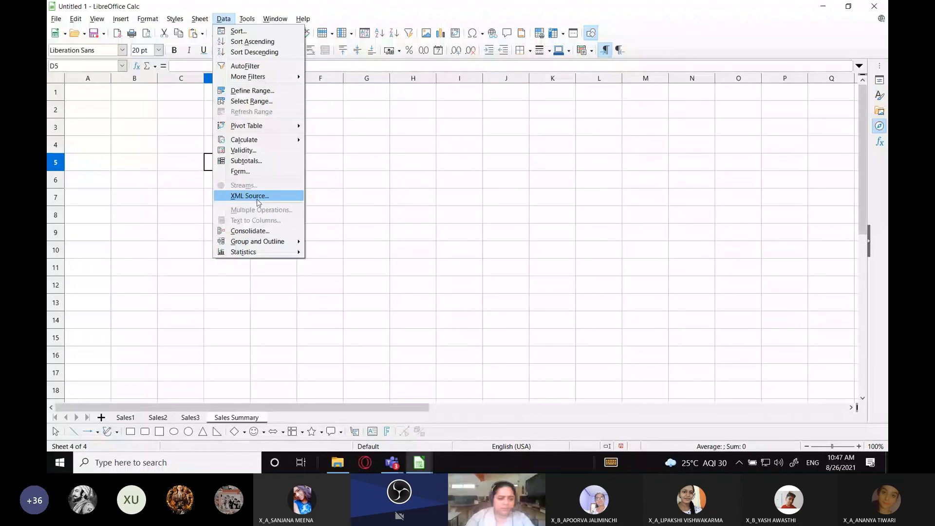
pyautogui.click(250, 231)
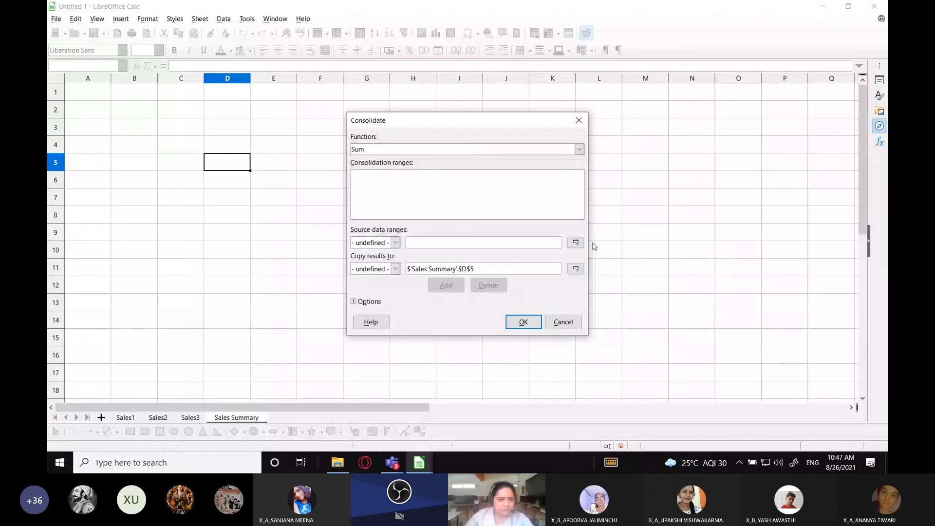
pyautogui.click(575, 242)
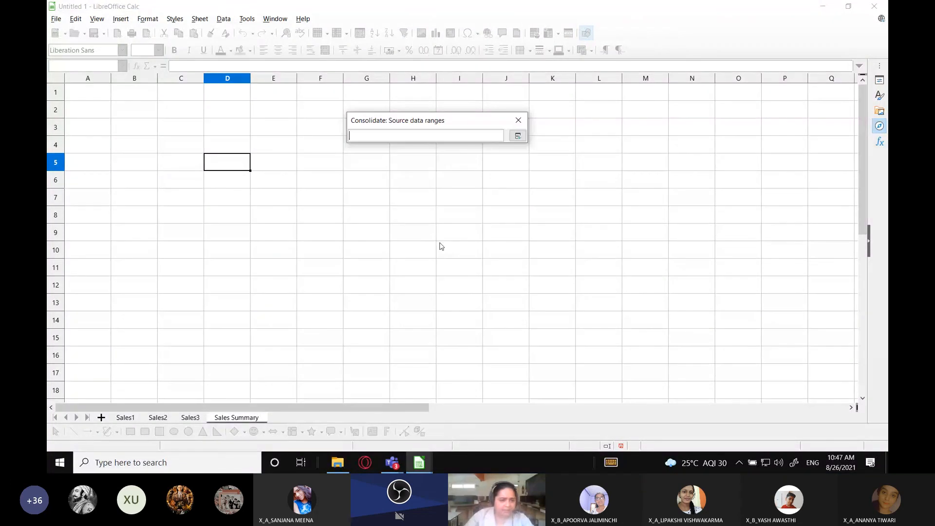
pyautogui.click(125, 417)
pyautogui.moveTo(92, 146); pyautogui.dragTo(334, 239)
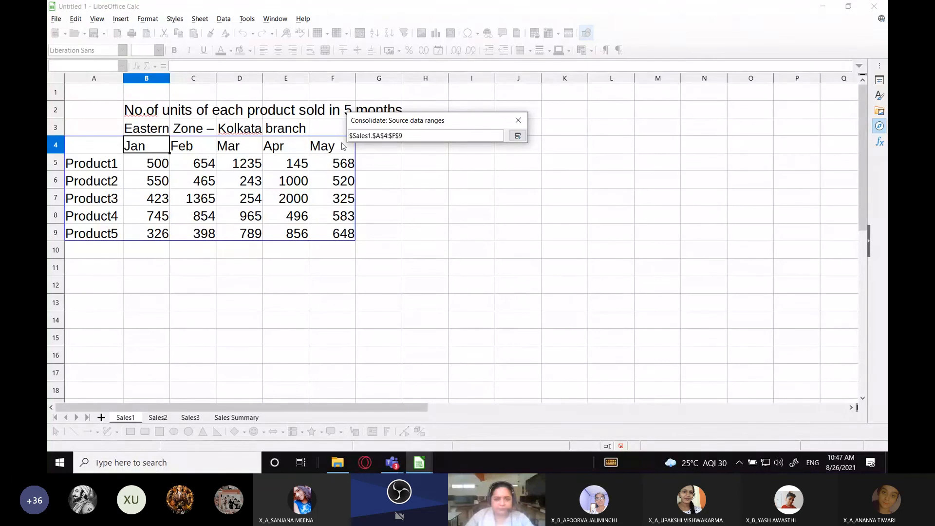
pyautogui.click(517, 136)
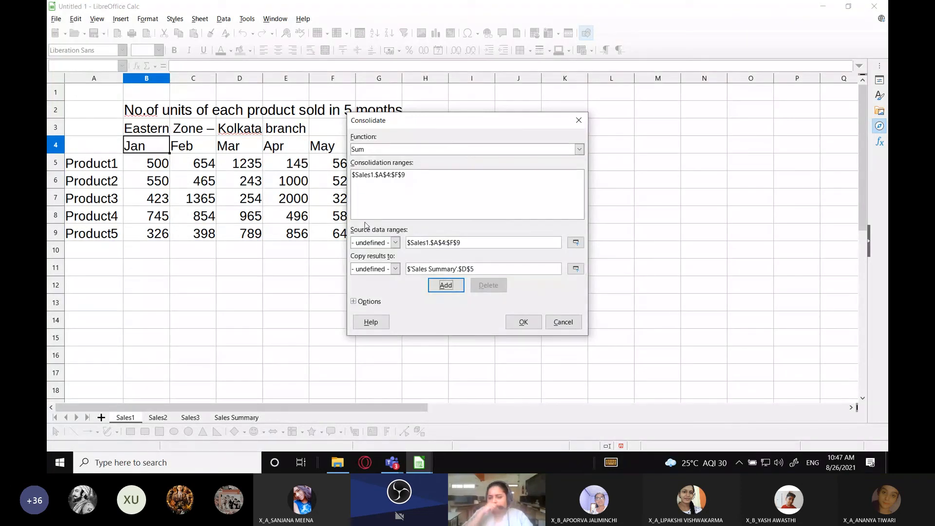
# Add range C7:H12 of the Sales2 sheet to the consolidation ranges
pyautogui.click(574, 244)
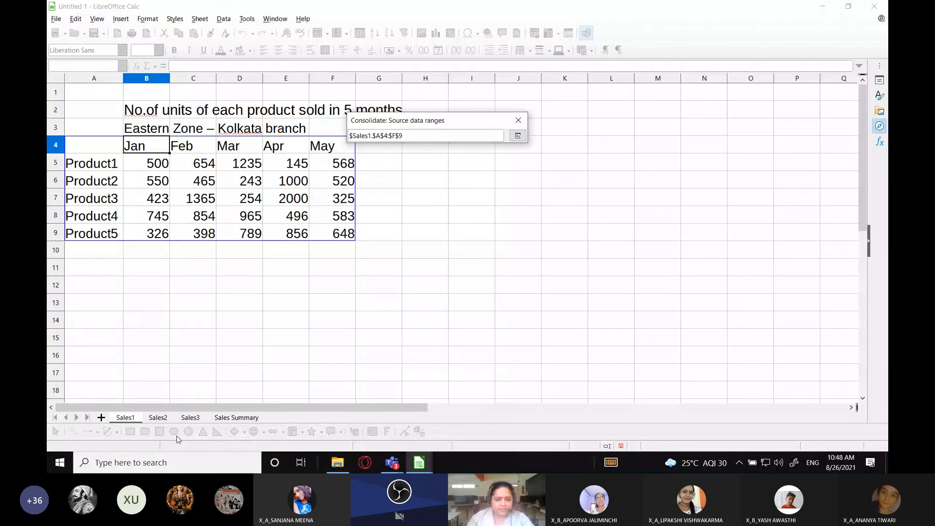
pyautogui.click(157, 418)
pyautogui.moveTo(165, 196); pyautogui.dragTo(425, 293)
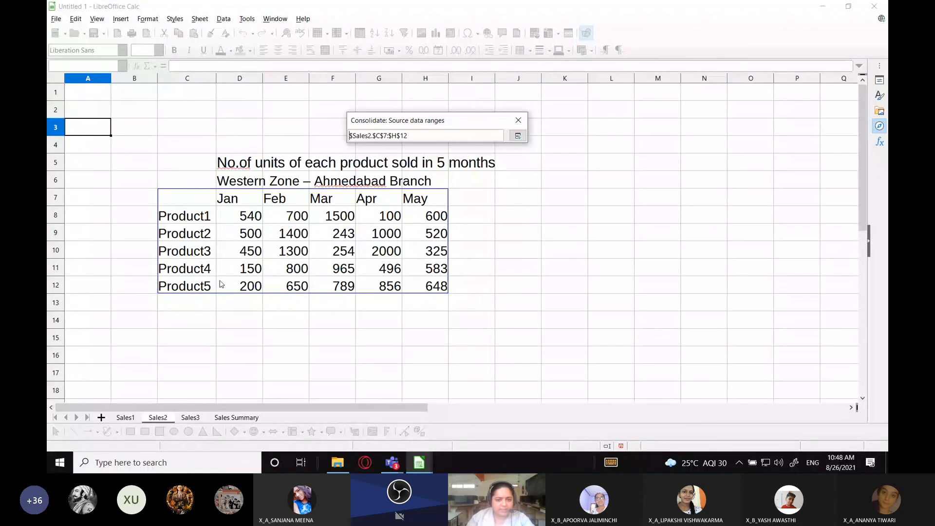
pyautogui.click(517, 135)
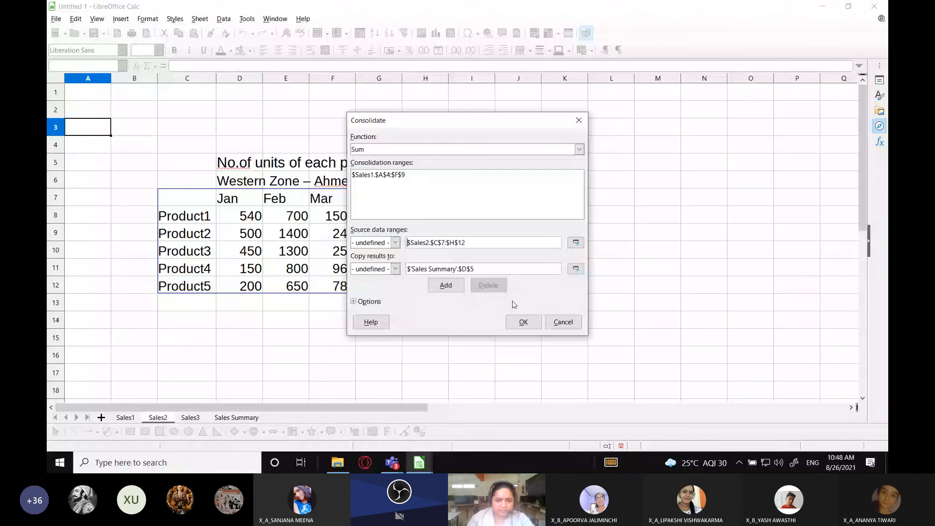
pyautogui.click(445, 285)
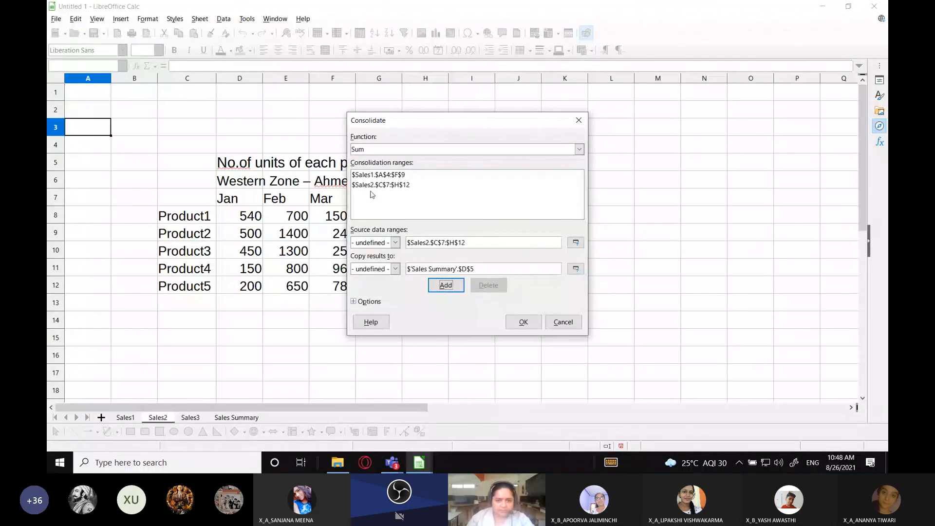
# Add range A3:F8 of the Sales3 sheet to the consolidation ranges
pyautogui.click(576, 243)
pyautogui.click(190, 417)
pyautogui.moveTo(78, 128); pyautogui.dragTo(343, 217)
pyautogui.click(517, 135)
pyautogui.click(445, 285)
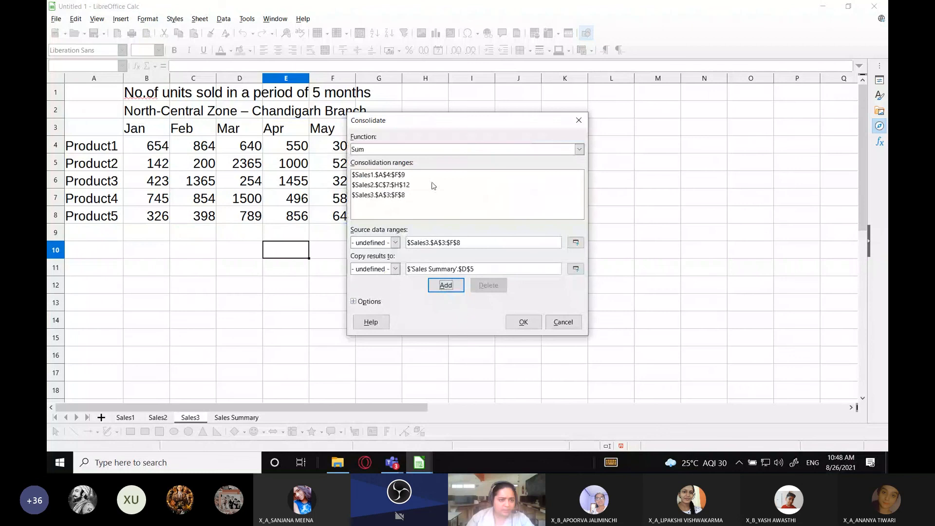
# Set cell D5 of the Sales Summary sheet as the destination for the consolidation results
pyautogui.click(576, 269)
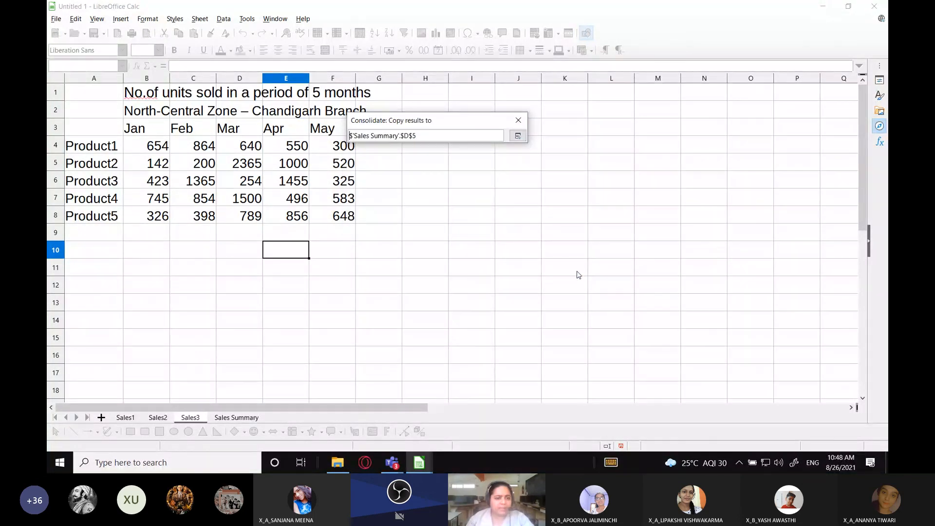
pyautogui.click(238, 420)
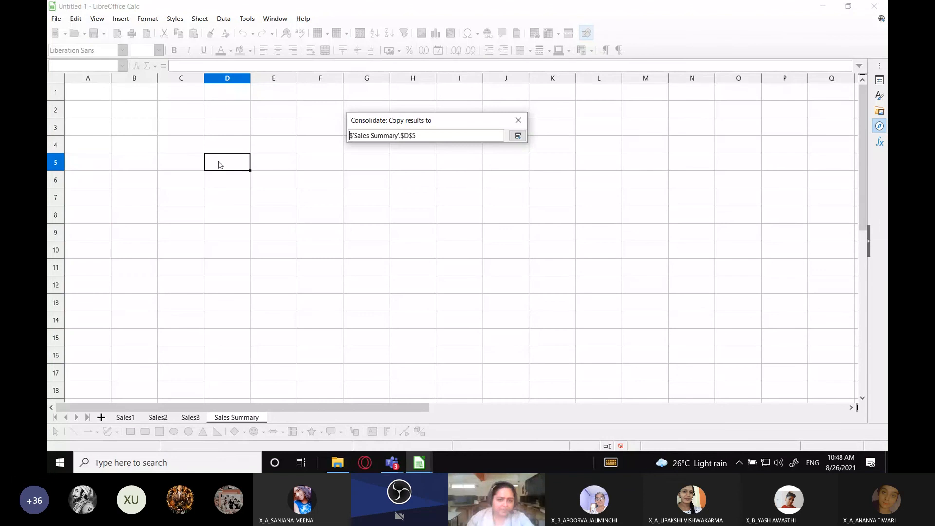
pyautogui.click(414, 183)
pyautogui.click(178, 159)
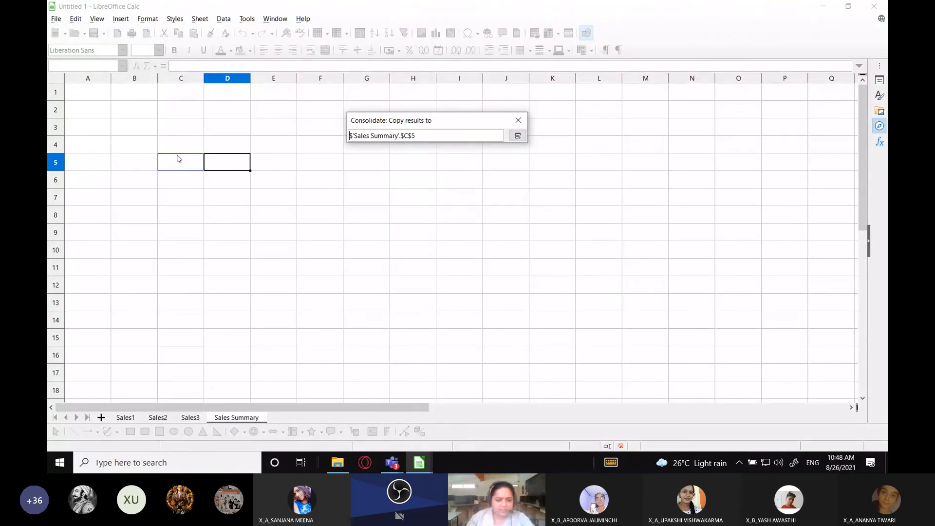
pyautogui.click(216, 162)
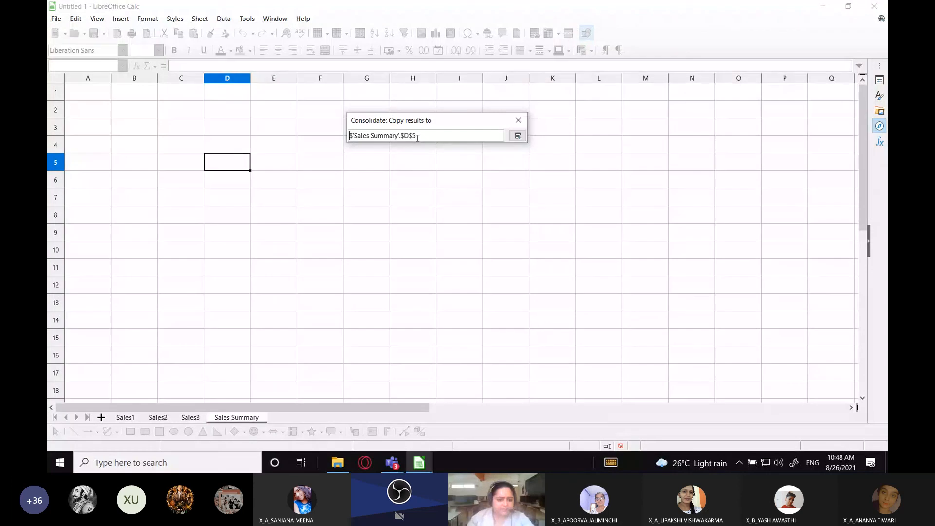
pyautogui.click(517, 136)
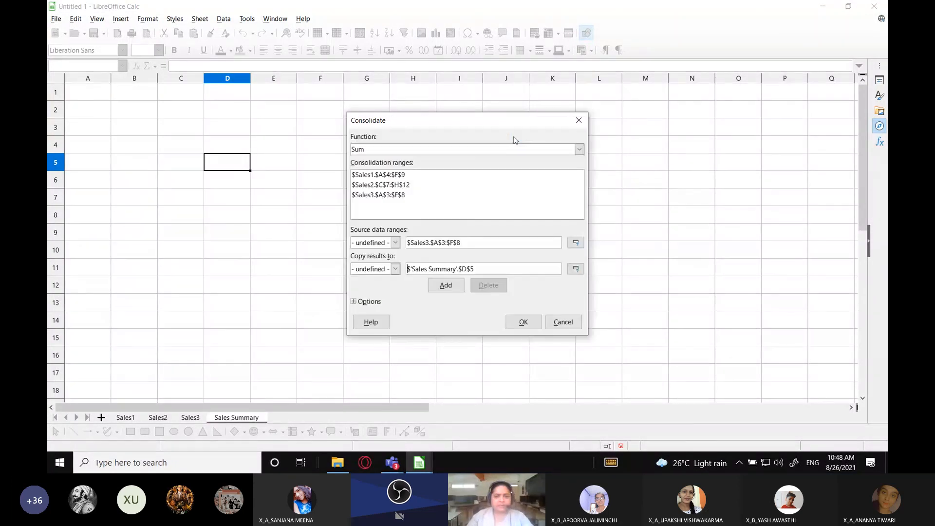
# Run the consolidation by row labels and column labels, and fit column D's width to the product names
pyautogui.click(366, 301)
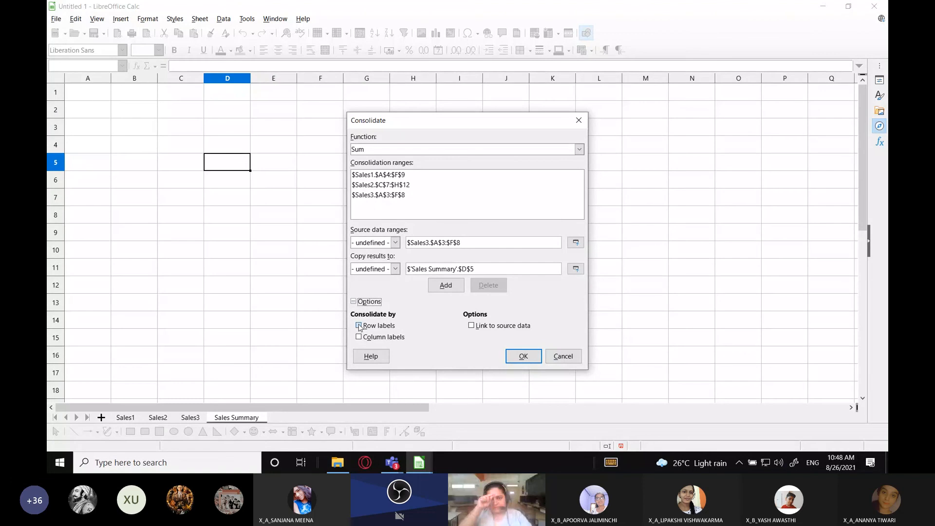
pyautogui.click(358, 325)
pyautogui.click(359, 337)
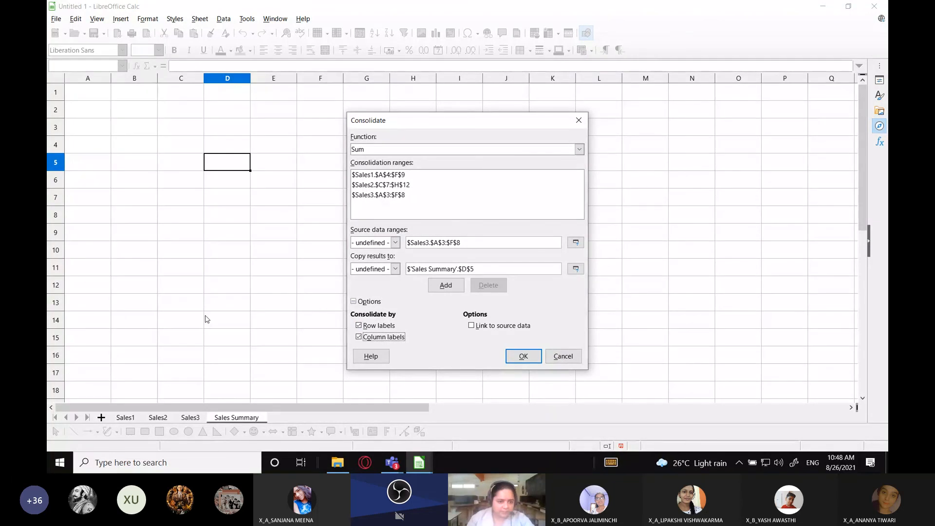
pyautogui.press('Return')
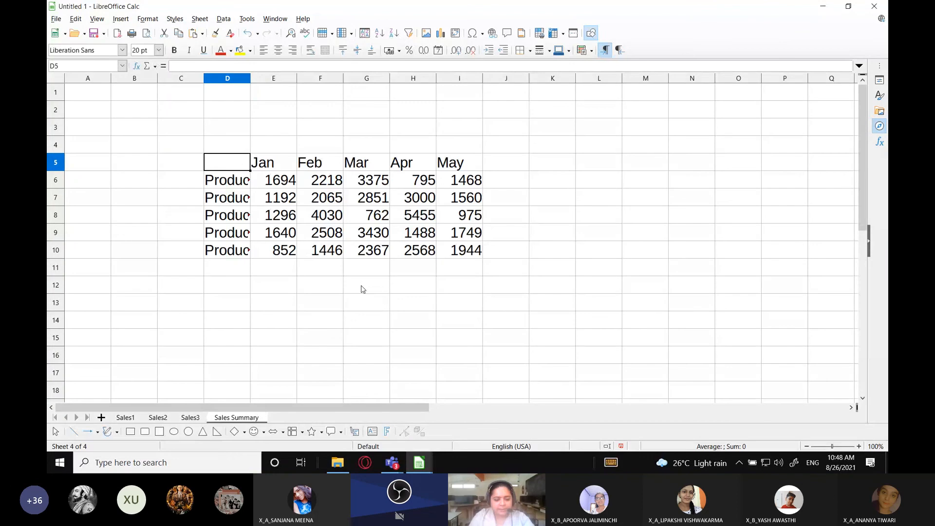
pyautogui.doubleClick(250, 78)
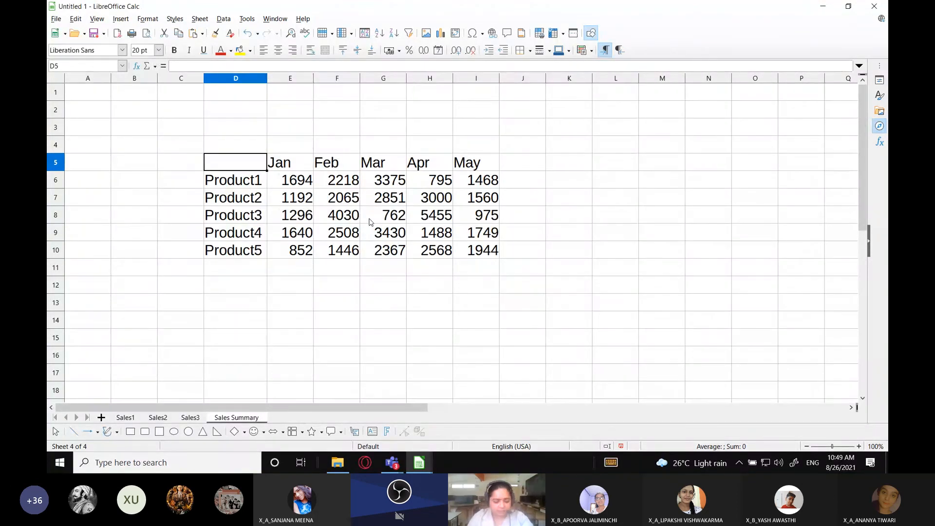
pyautogui.click(429, 302)
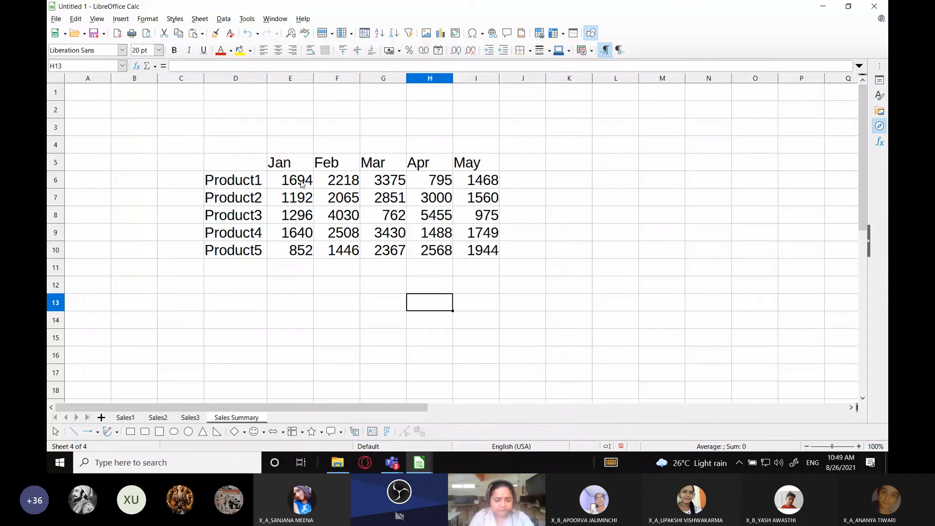
# Enter the title "Total units sold in all 3 zones." in cell E3 above the consolidated table and select the figures in E6:I10
pyautogui.moveTo(482, 251); pyautogui.dragTo(301, 181)
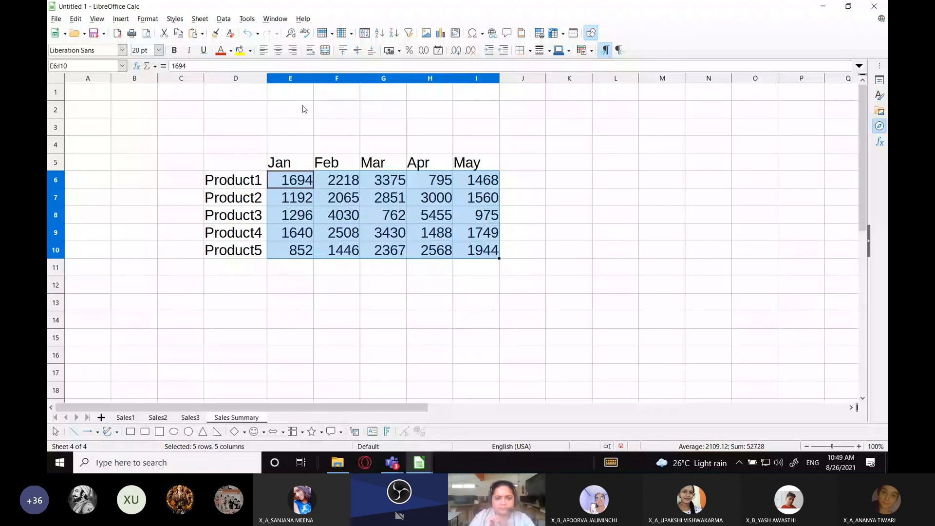
pyautogui.click(286, 128)
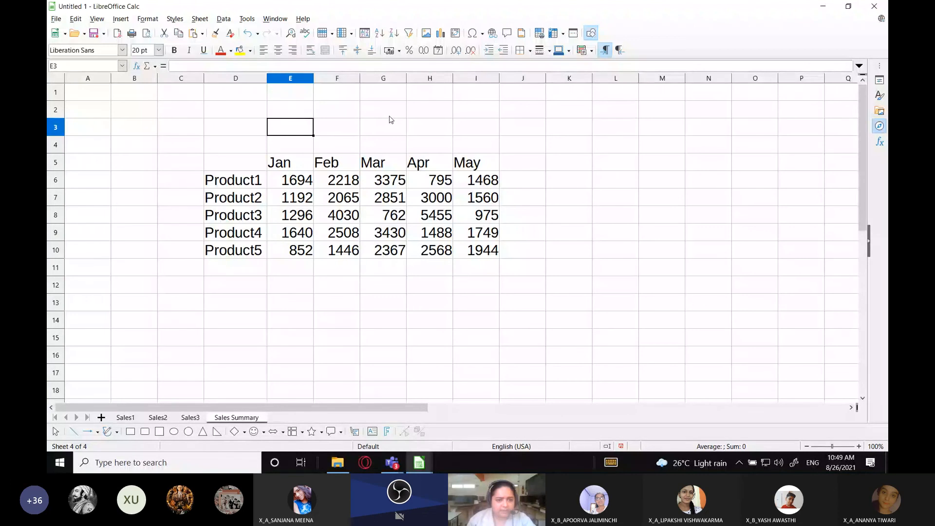
pyautogui.write('Total ')
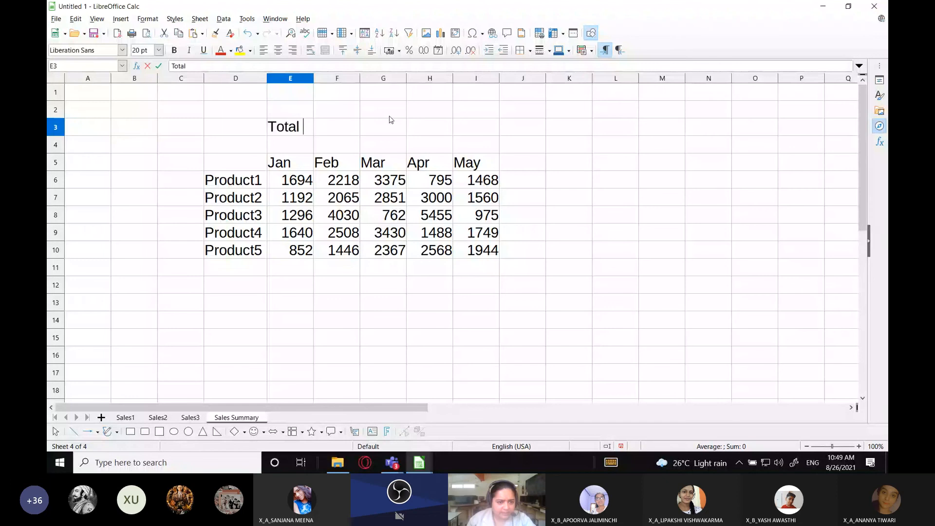
pyautogui.write('units sold in ')
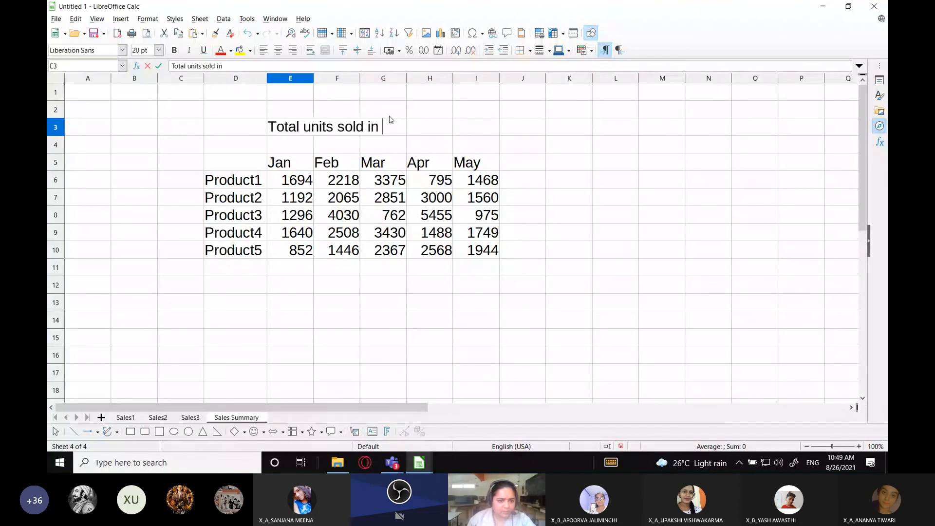
pyautogui.write('all')
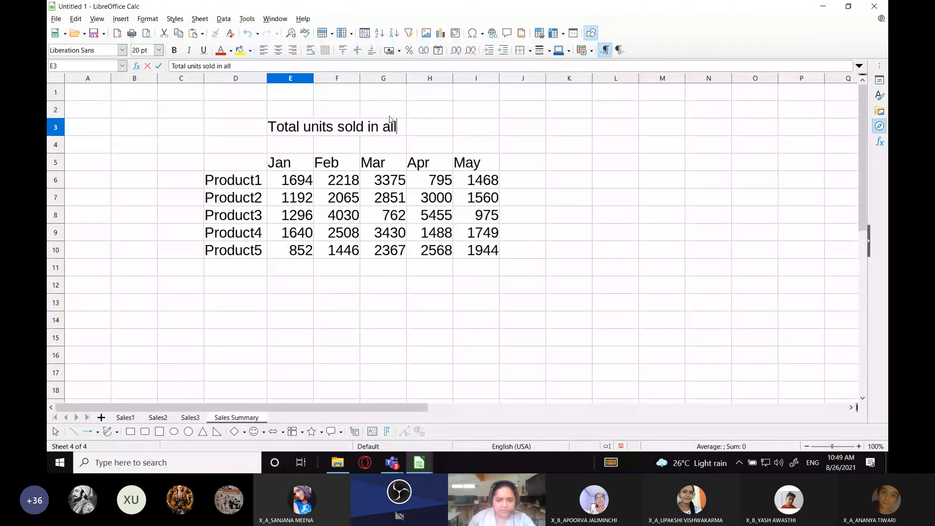
pyautogui.write(' 3 zones.')
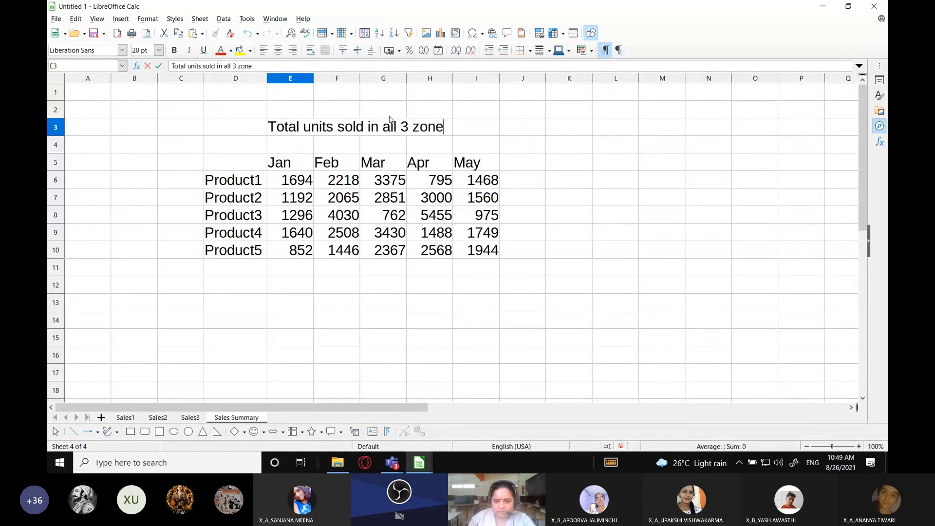
pyautogui.moveTo(291, 179); pyautogui.dragTo(476, 247)
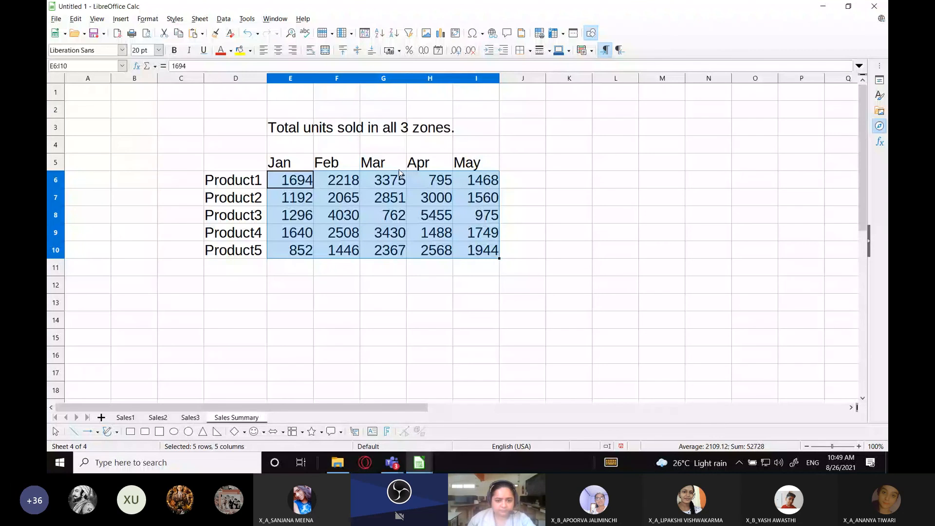
# Switch to the OpenBoard whiteboard, paste the captured image of the consolidated table, reposition it on the page and activate the pen
pyautogui.hotkey('alt', 'Tab')
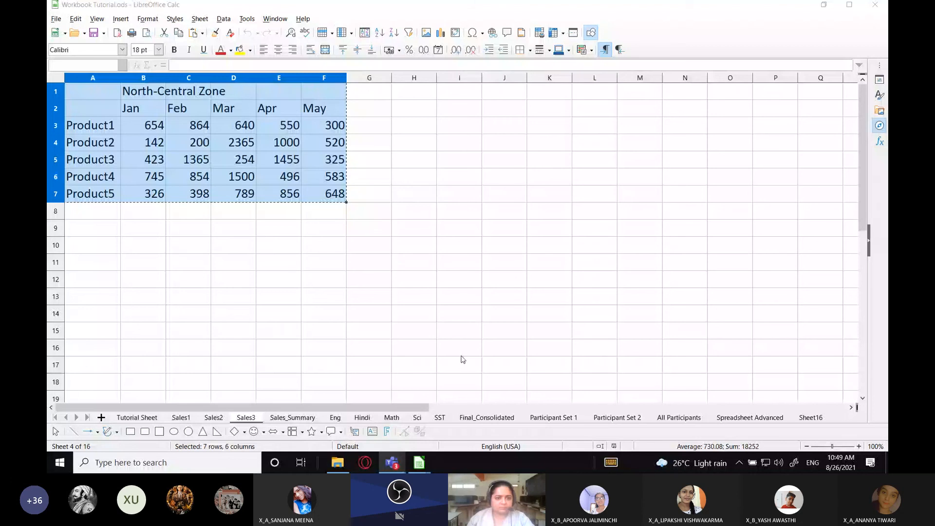
pyautogui.press('super+d')
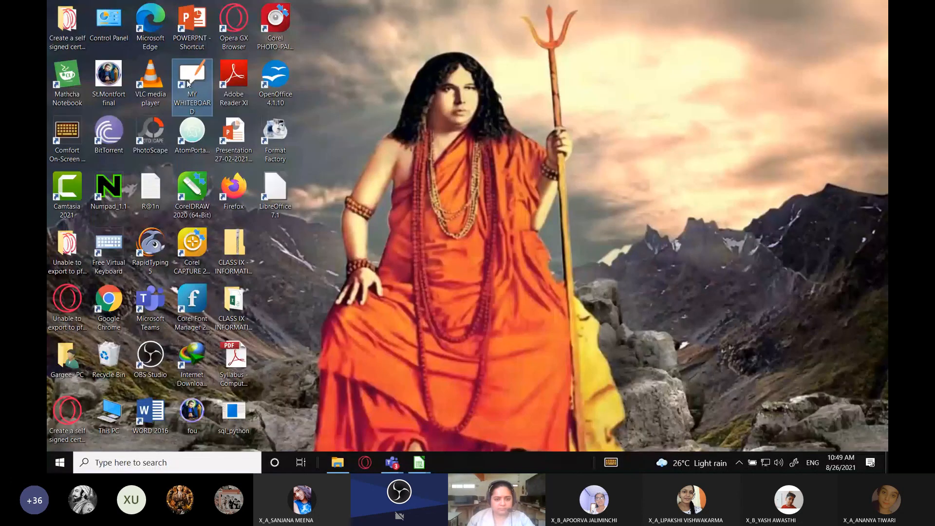
pyautogui.doubleClick(188, 84)
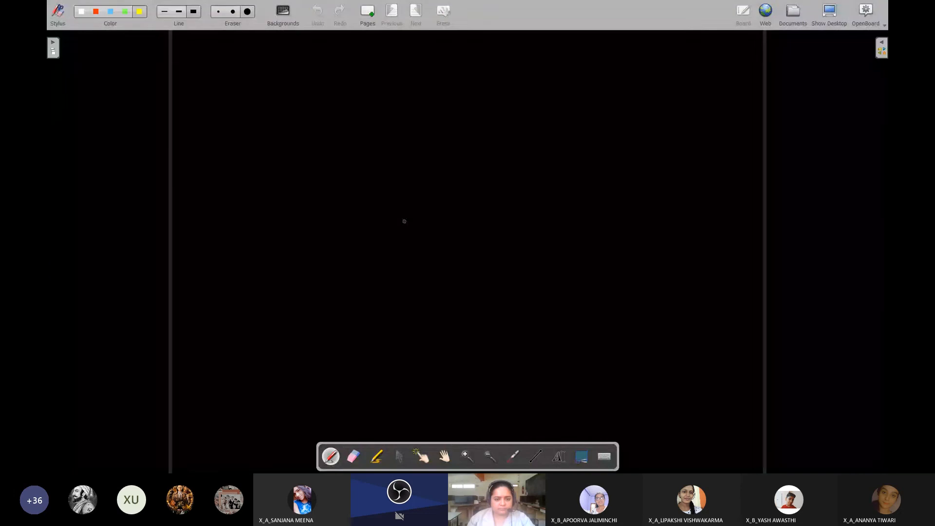
pyautogui.hotkey('ctrl', 'v')
pyautogui.click(402, 456)
pyautogui.moveTo(356, 215); pyautogui.dragTo(394, 149)
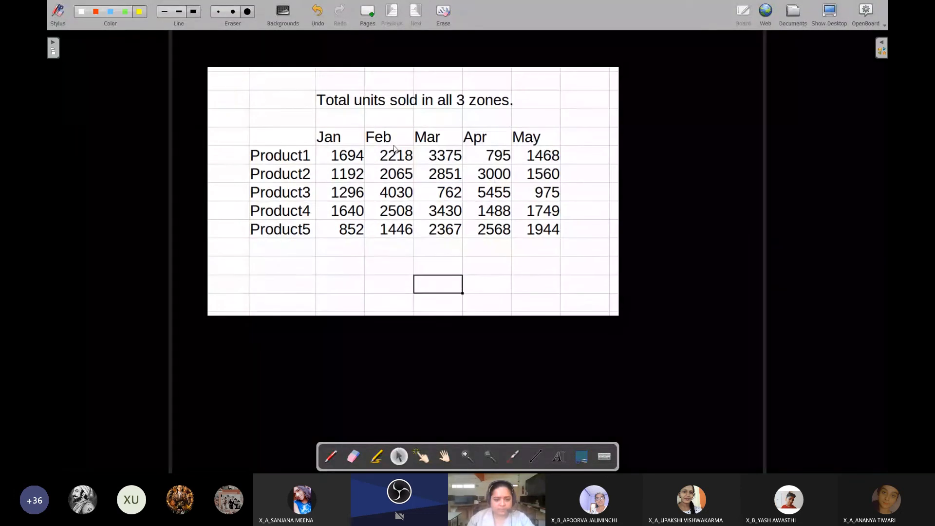
pyautogui.click(331, 456)
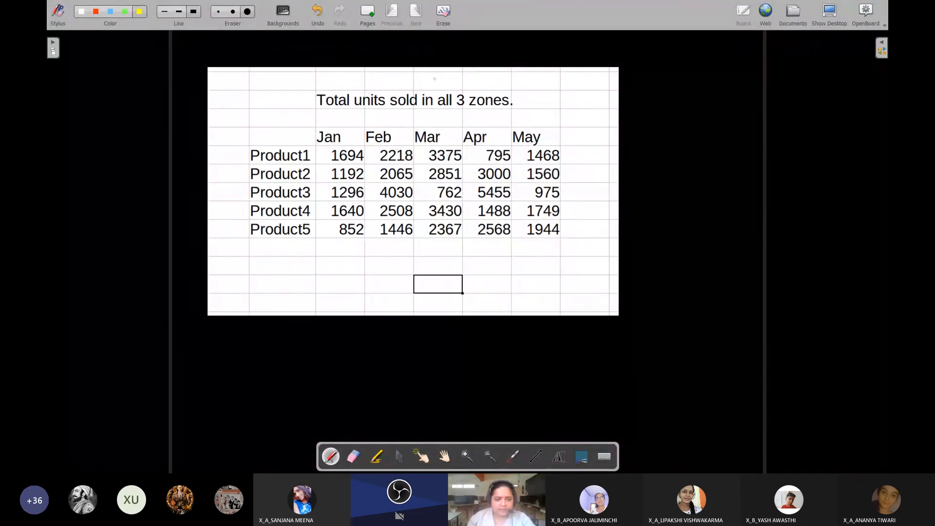
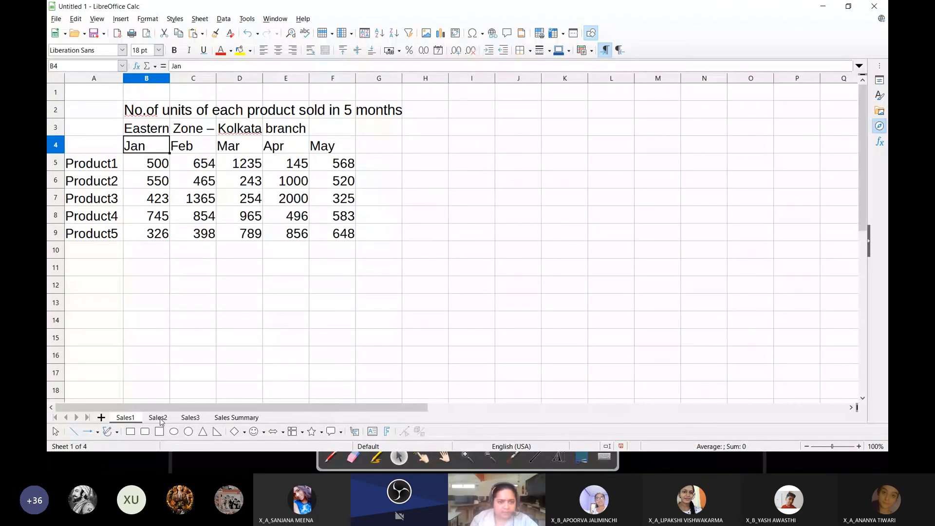
# Widen columns D and E on the Sales2 sheet to fit the headings January and February, and highlight those headings
pyautogui.click(160, 418)
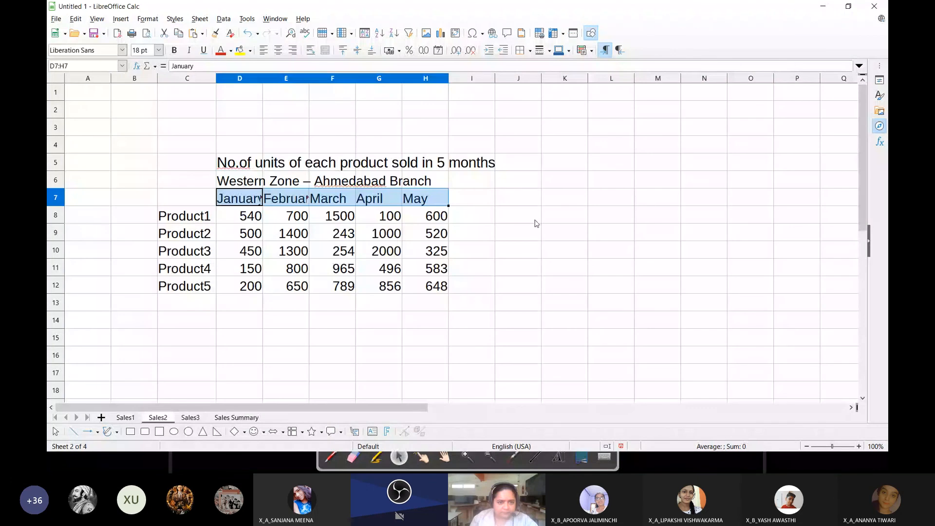
pyautogui.click(475, 216)
pyautogui.moveTo(263, 78); pyautogui.dragTo(279, 78)
pyautogui.moveTo(325, 77); pyautogui.dragTo(350, 76)
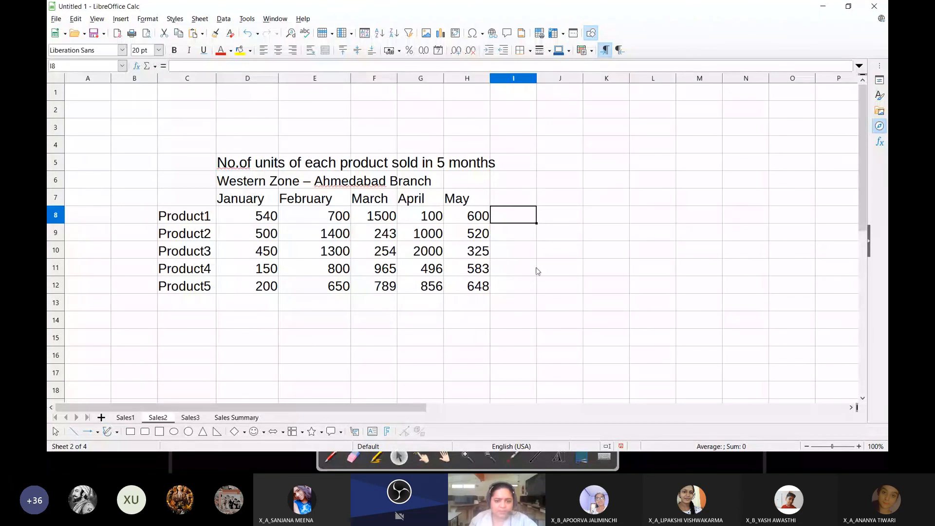
pyautogui.moveTo(241, 198); pyautogui.dragTo(350, 202)
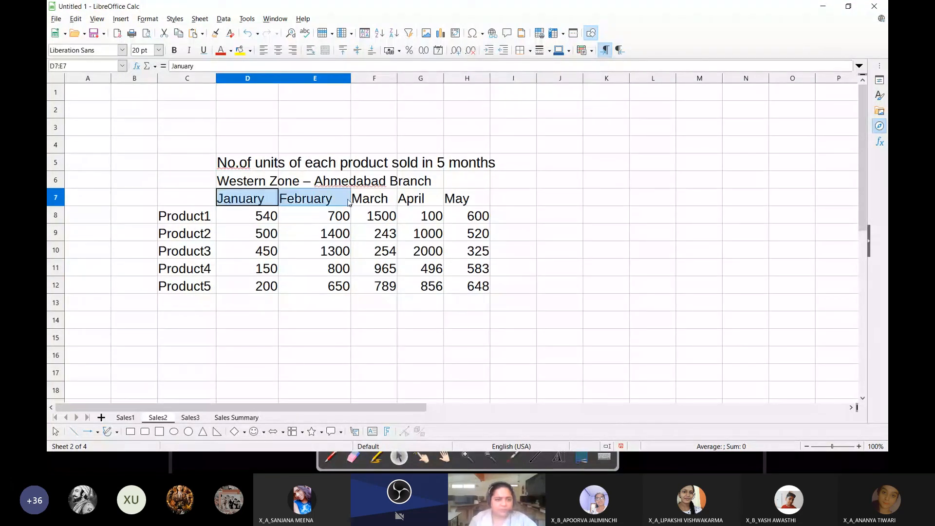
pyautogui.click(420, 354)
# Clear the old consolidated table in D5:I10 on the Sales Summary sheet
pyautogui.click(237, 418)
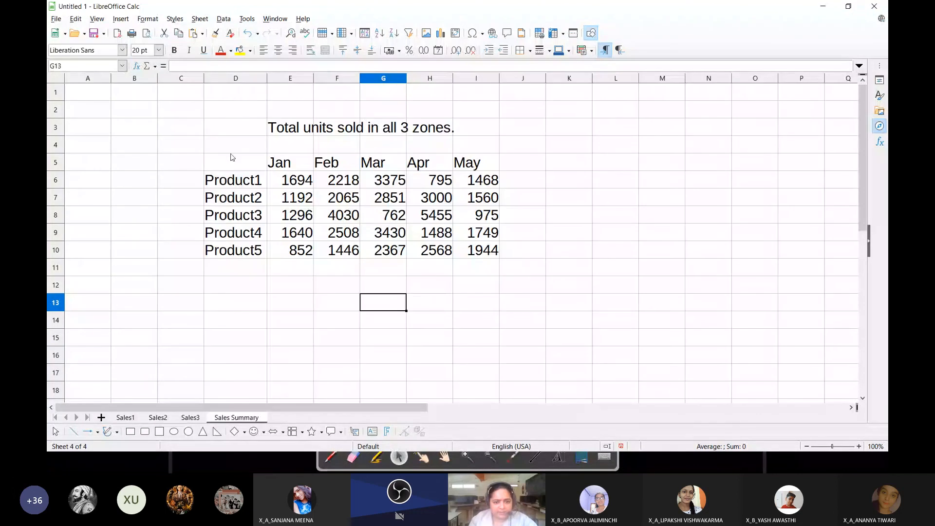
pyautogui.moveTo(230, 156); pyautogui.dragTo(478, 252)
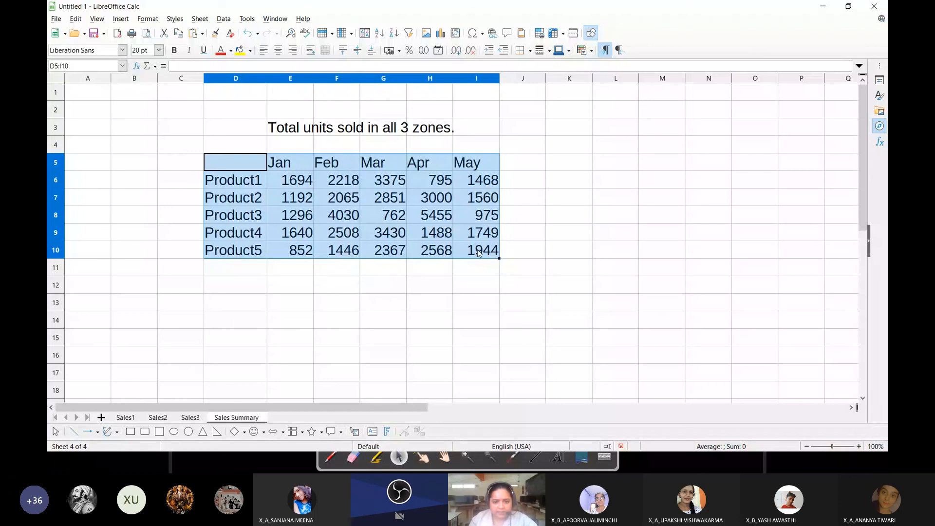
pyautogui.press('Delete')
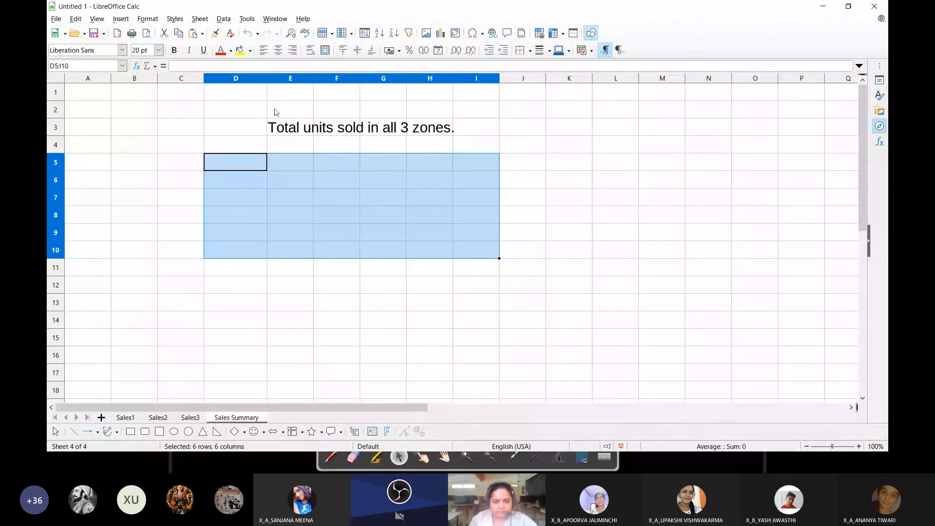
# Start a new consolidation from cell D5 and remove the leftover Sales3 range from the consolidation ranges
pyautogui.click(262, 163)
pyautogui.click(224, 20)
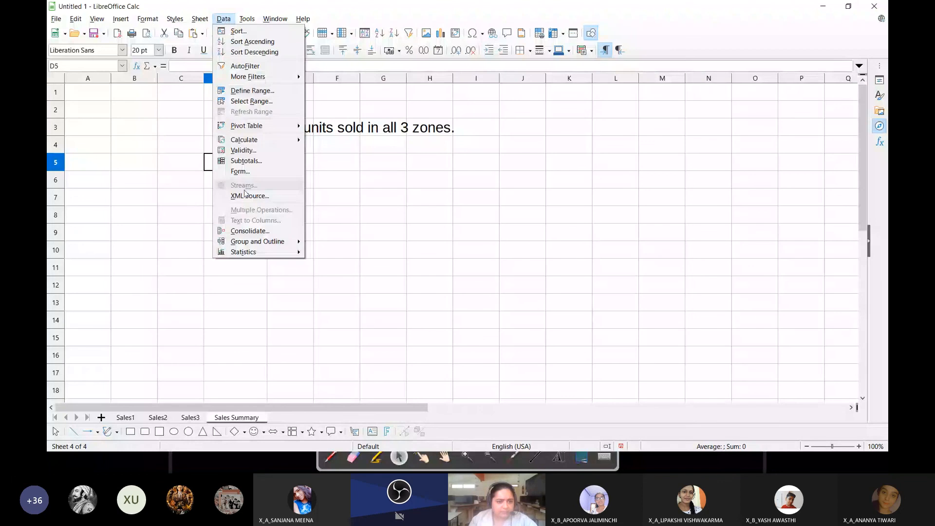
pyautogui.click(250, 230)
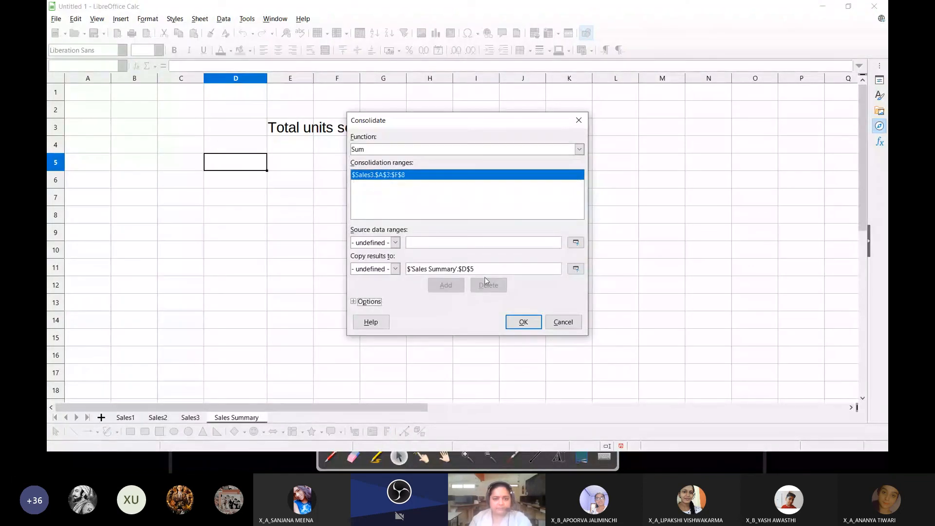
pyautogui.click(494, 289)
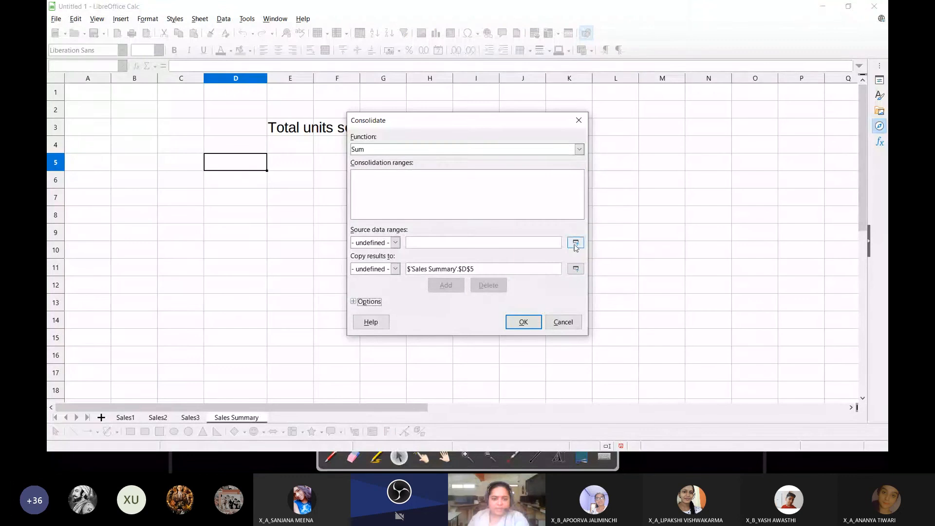
# Add the Sales1 table A4:F9, including its labels, as the first consolidation range
pyautogui.click(576, 243)
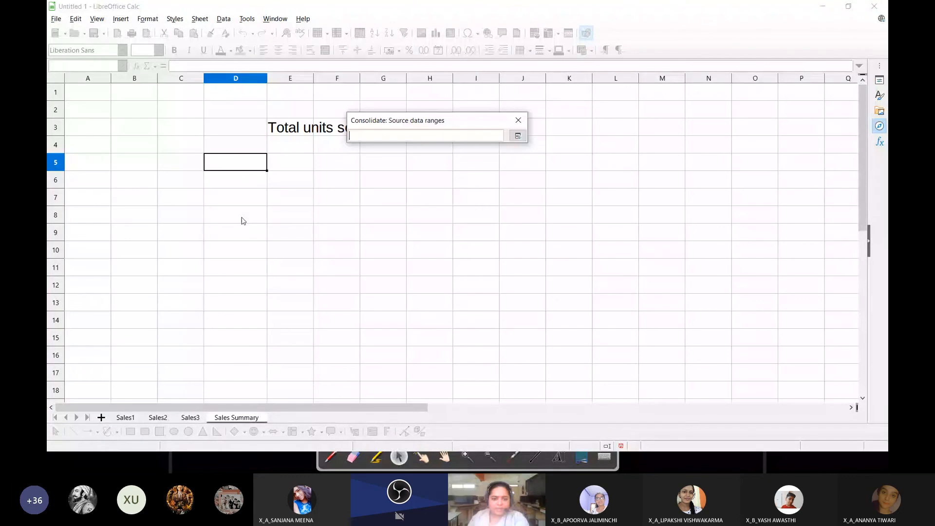
pyautogui.click(125, 418)
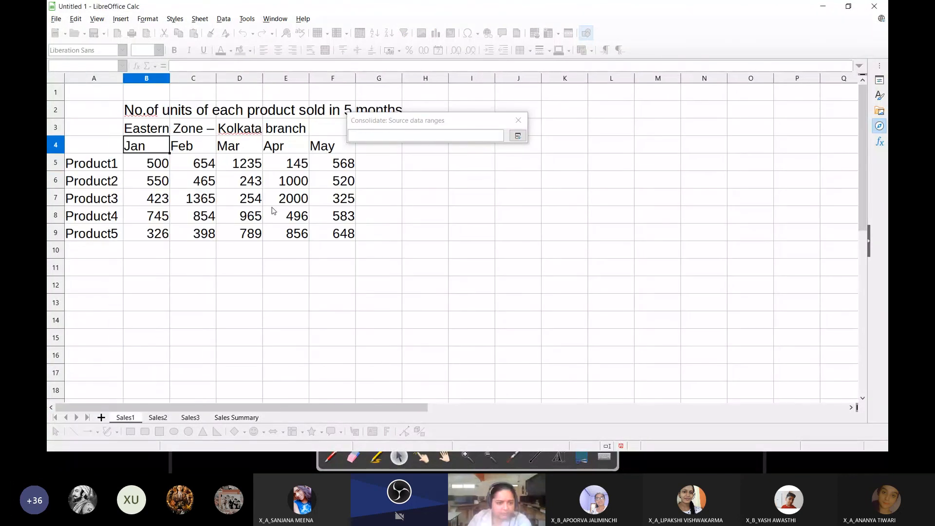
pyautogui.click(106, 147)
pyautogui.moveTo(107, 147); pyautogui.dragTo(343, 234)
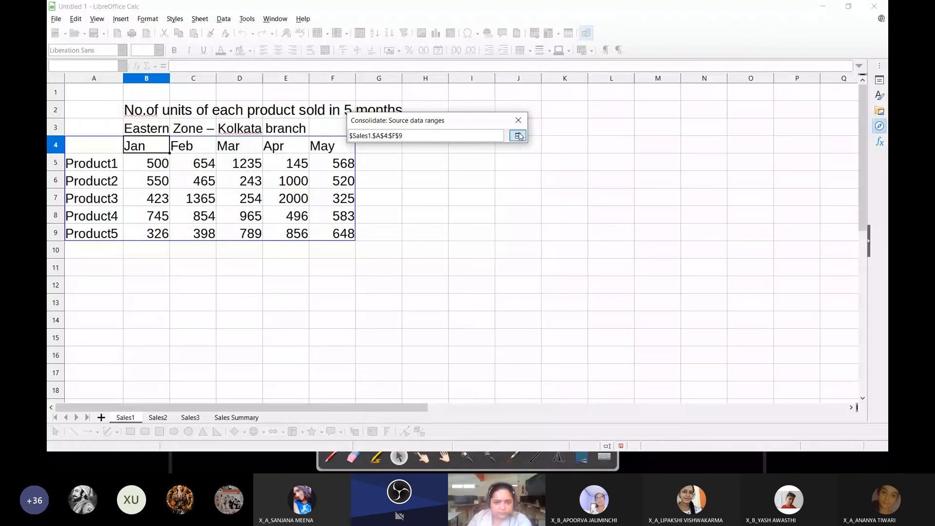
pyautogui.click(518, 136)
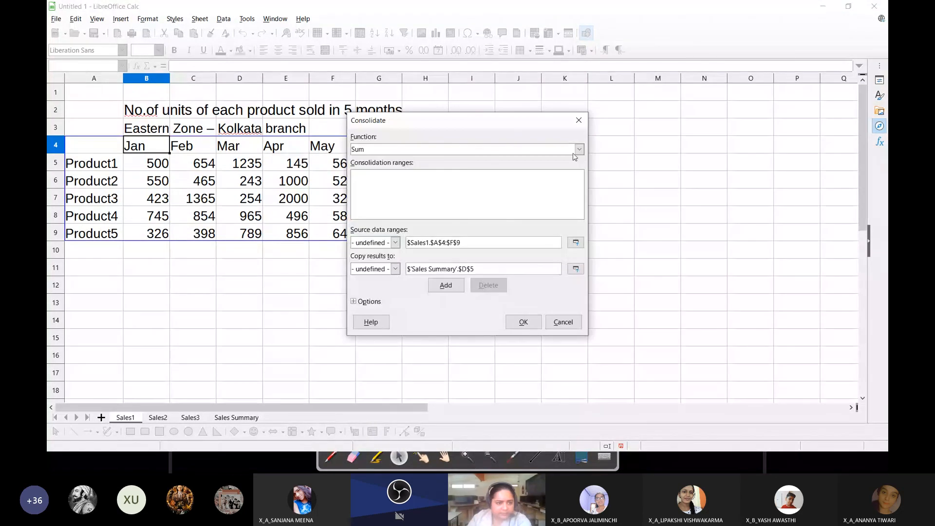
pyautogui.click(446, 285)
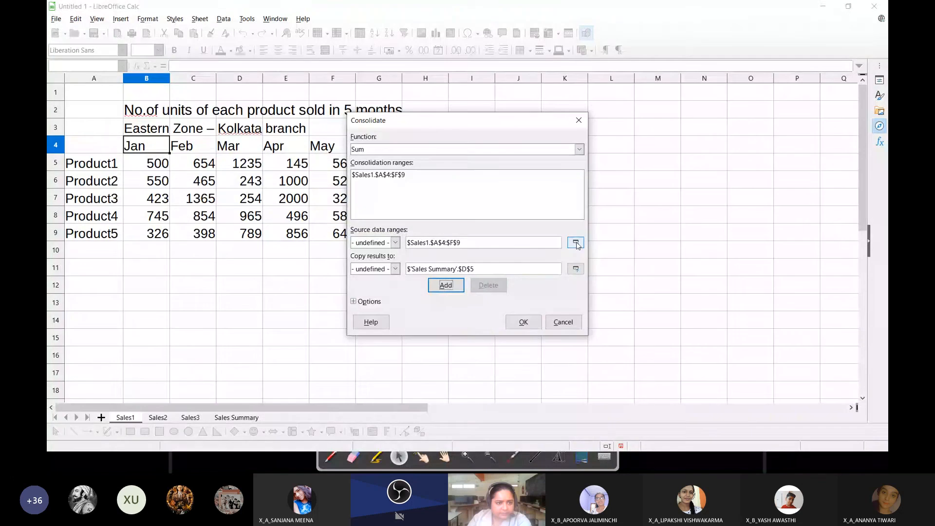
# Add the Sales2 table C7:H12 and the Sales3 table A3:F8 to the consolidation ranges
pyautogui.click(576, 243)
pyautogui.hotkey('ctrl', 'pagedown')
pyautogui.moveTo(177, 205); pyautogui.dragTo(474, 287)
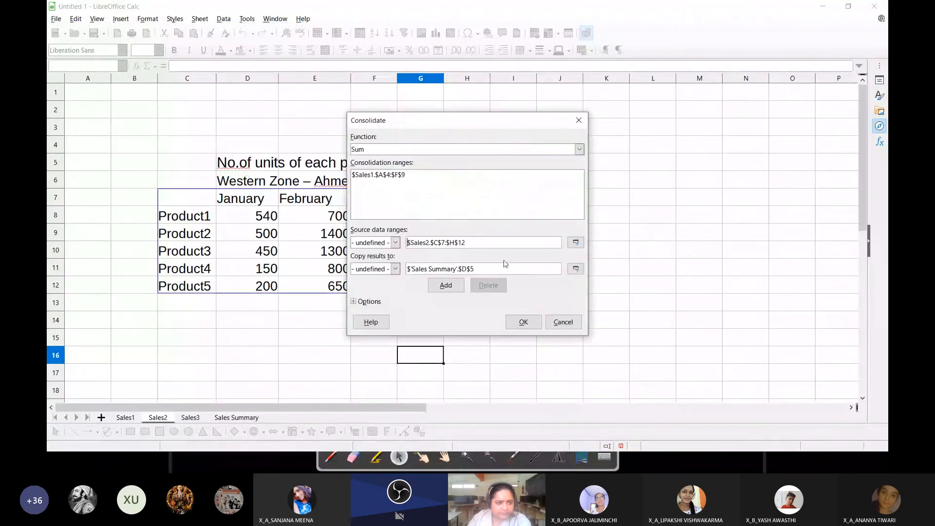
pyautogui.click(446, 285)
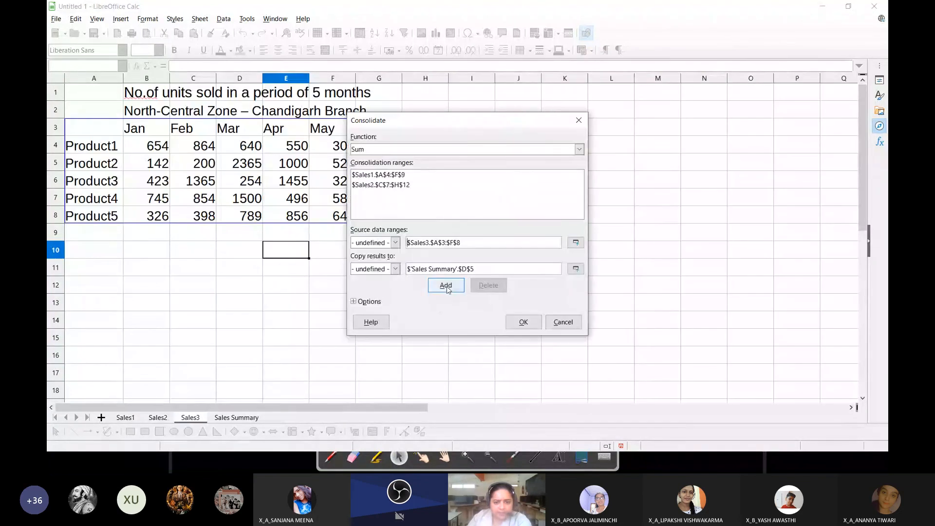
pyautogui.click(445, 285)
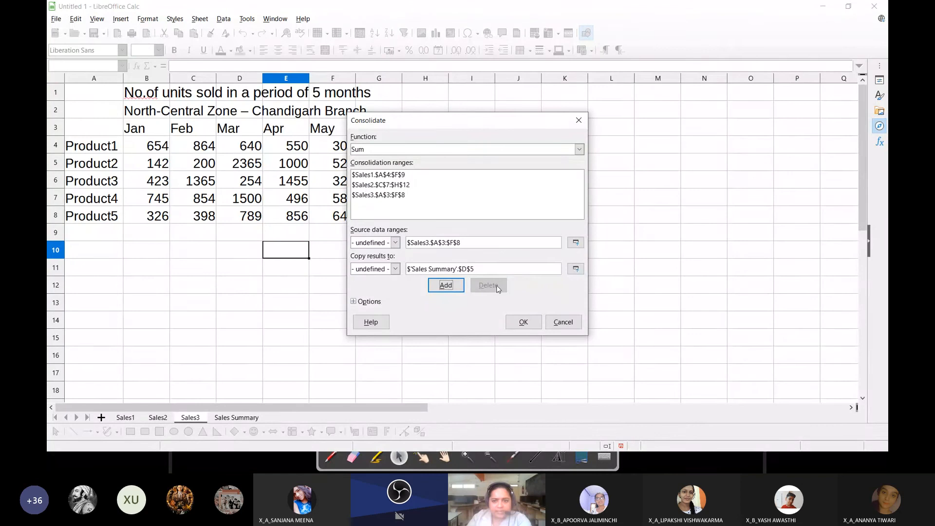
# Keep cell D5 of the Sales Summary sheet as the results destination and run the Sum consolidation
pyautogui.click(575, 269)
pyautogui.click(237, 419)
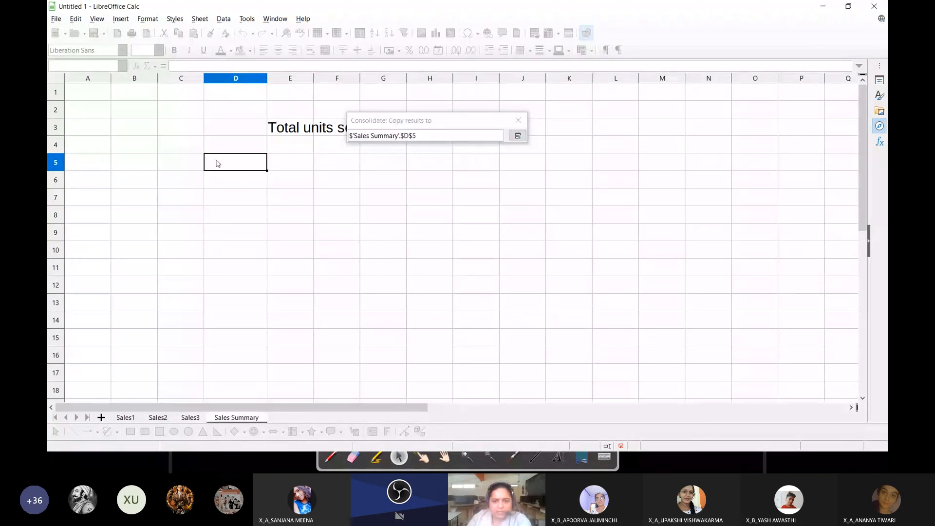
pyautogui.click(517, 136)
pyautogui.click(524, 320)
pyautogui.click(428, 320)
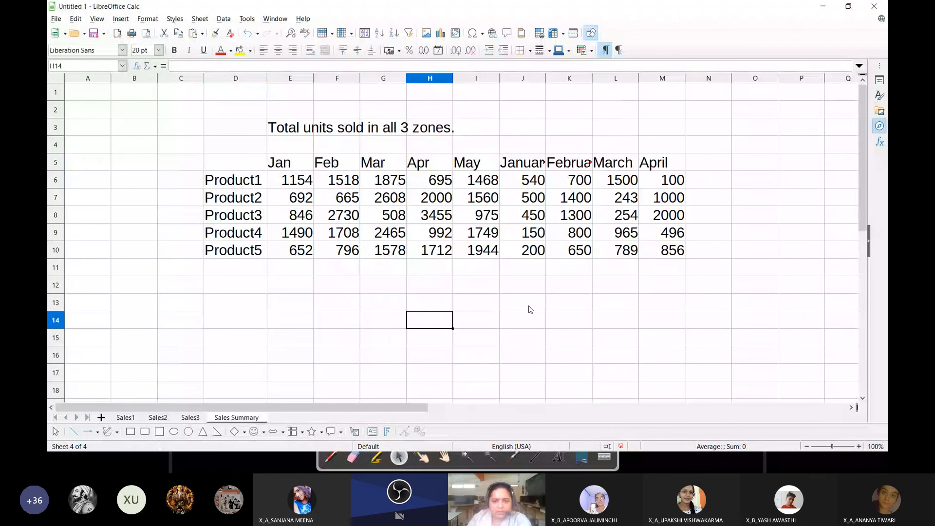
# Fit the widths of columns J and K on the Sales Summary sheet to the headings January and February
pyautogui.doubleClick(546, 78)
pyautogui.doubleClick(602, 78)
pyautogui.click(659, 320)
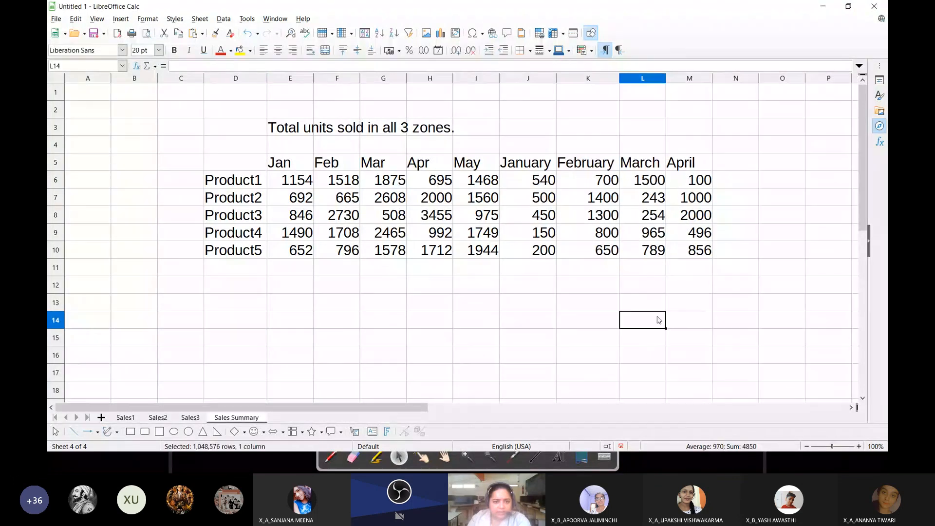
# Compare the month headings on Sales1, Sales3 and Sales2 with those in the consolidated table
pyautogui.click(291, 168)
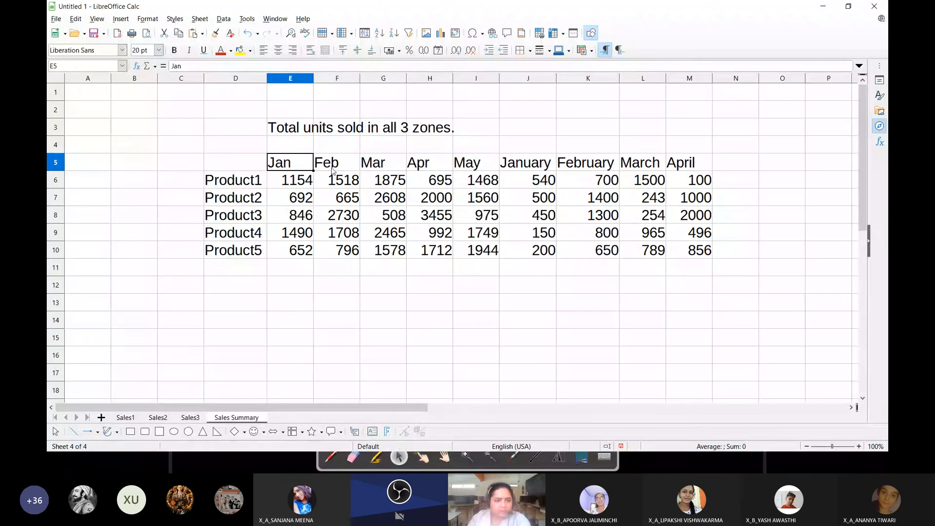
pyautogui.click(126, 417)
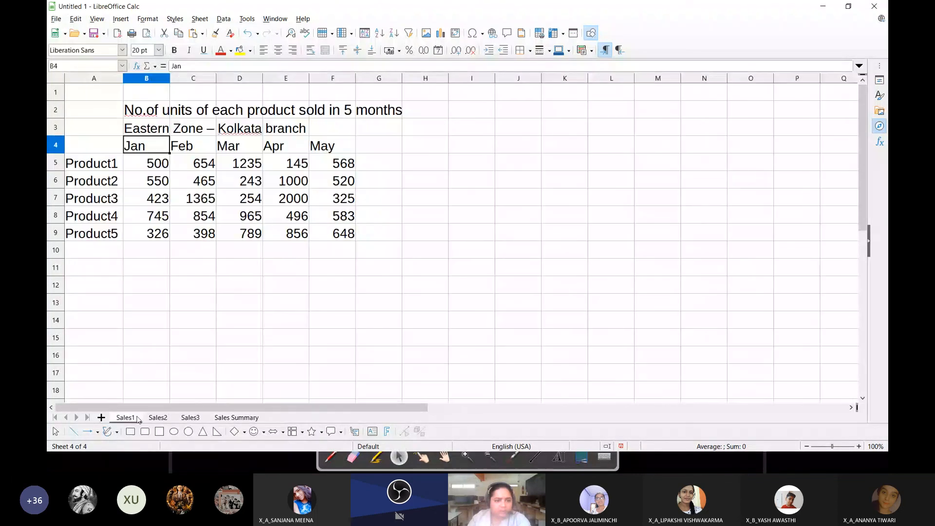
pyautogui.click(190, 417)
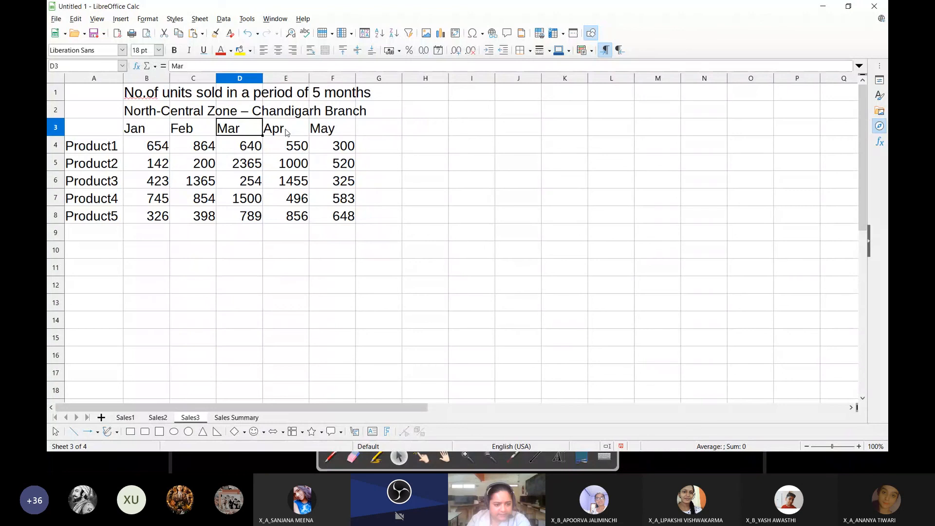
pyautogui.click(236, 417)
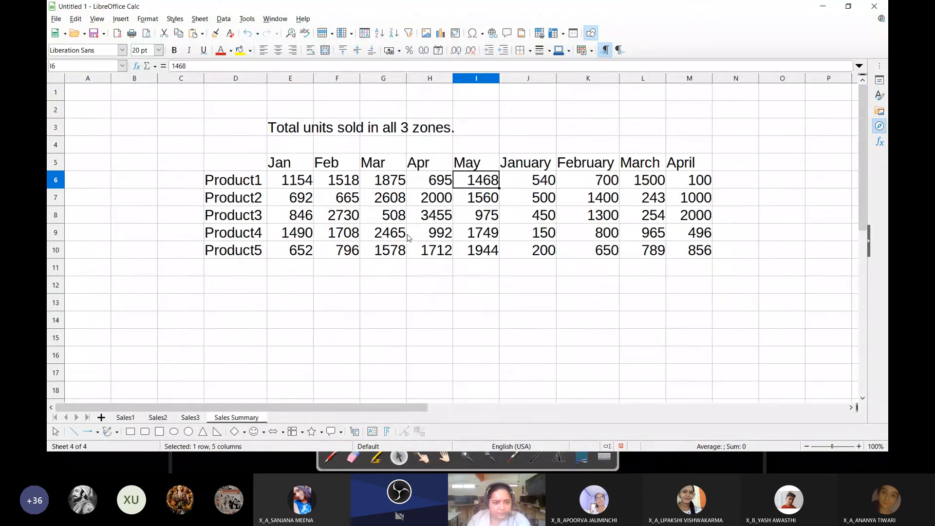
pyautogui.click(156, 419)
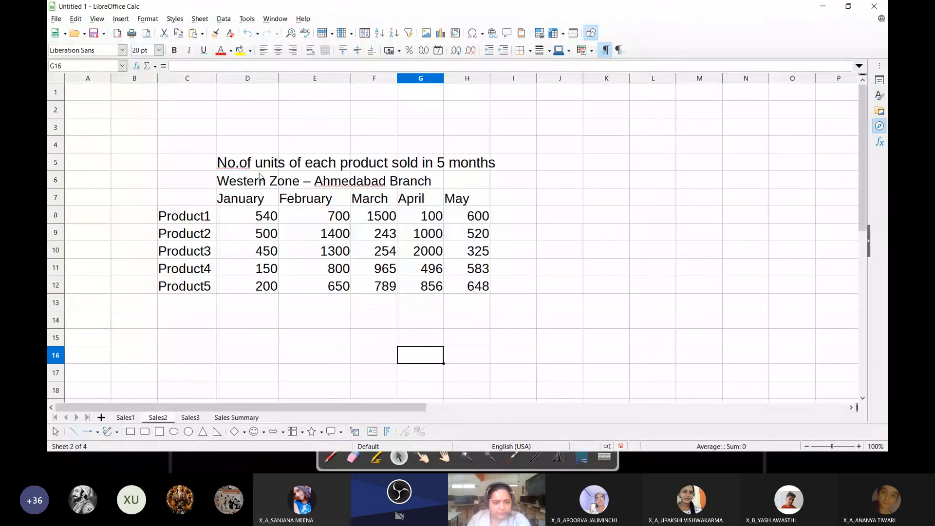
pyautogui.click(304, 199)
pyautogui.click(374, 199)
pyautogui.click(433, 202)
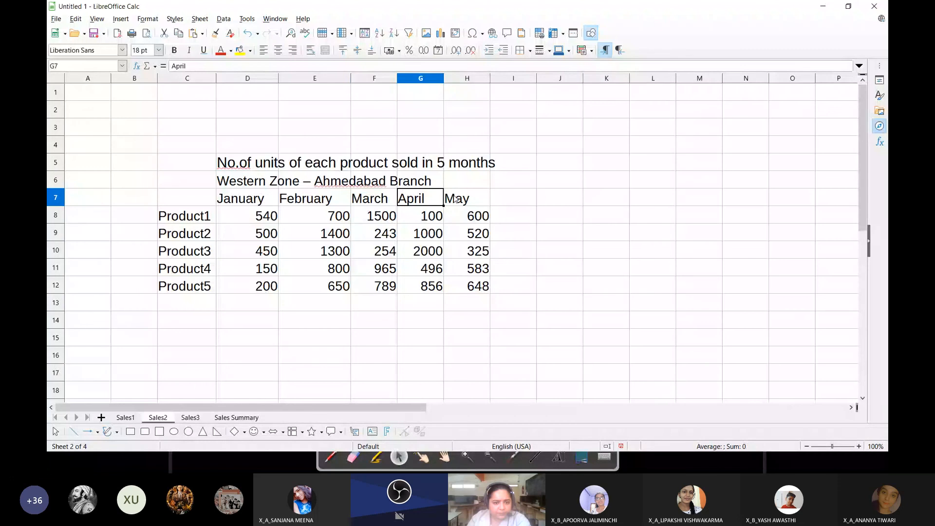
pyautogui.click(455, 199)
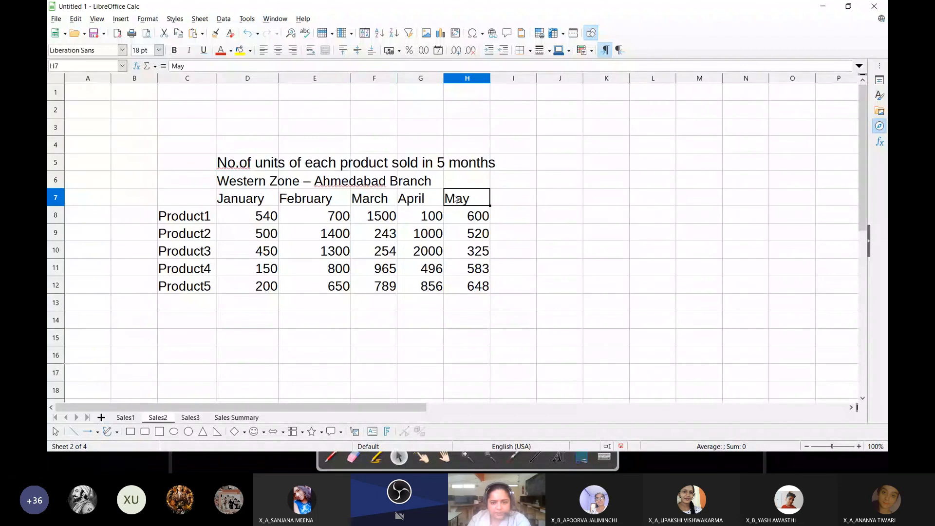
# Examine how the short and full month headings in the Sales Summary table relate to the Sales1 and Sales3 tables
pyautogui.hotkey('ctrl', 'pagedown')
pyautogui.hotkey('ctrl', 'pagedown')
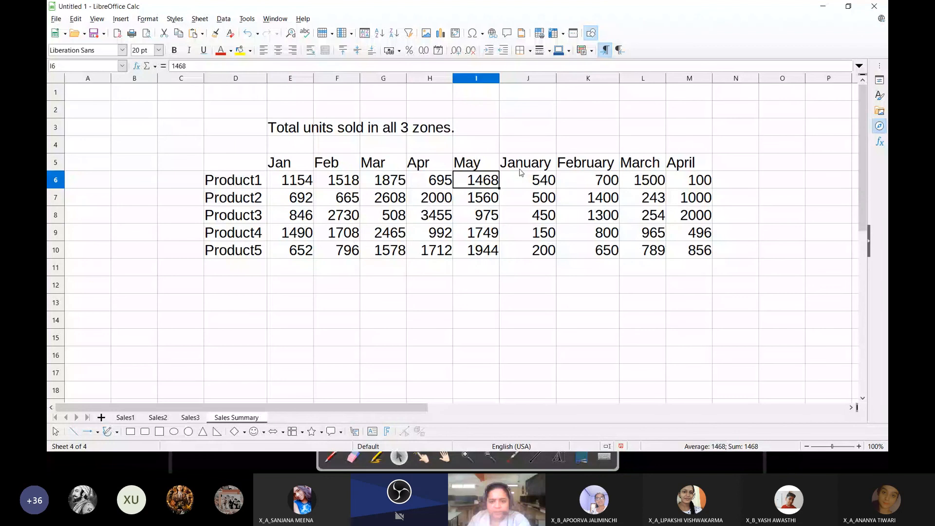
pyautogui.moveTo(520, 172); pyautogui.dragTo(684, 253)
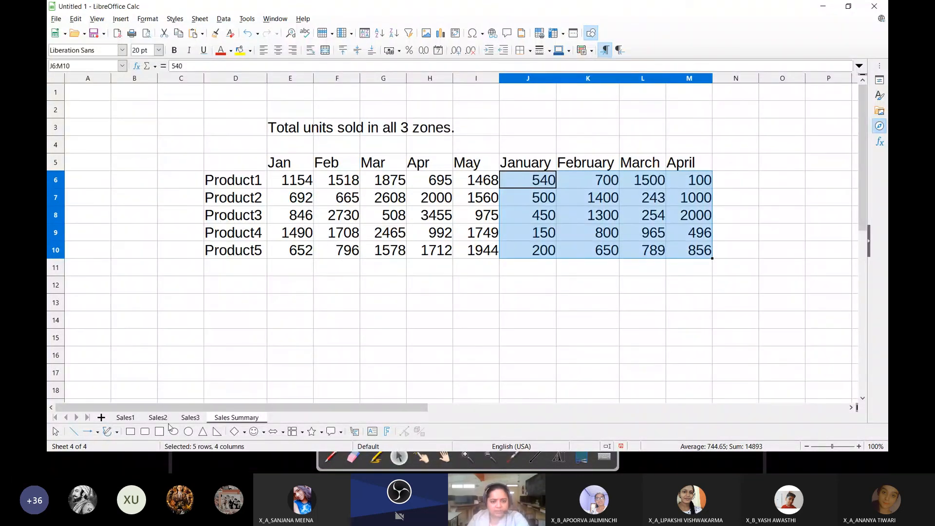
pyautogui.click(124, 417)
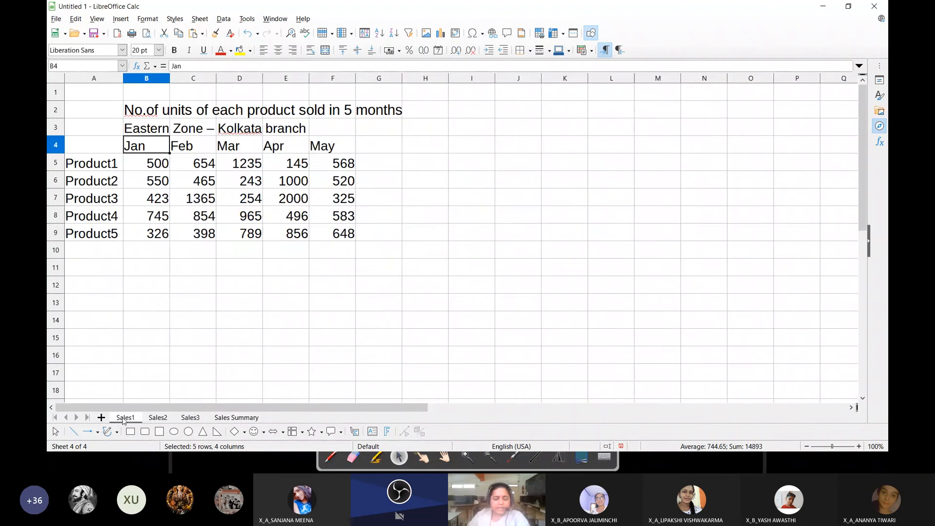
pyautogui.click(190, 417)
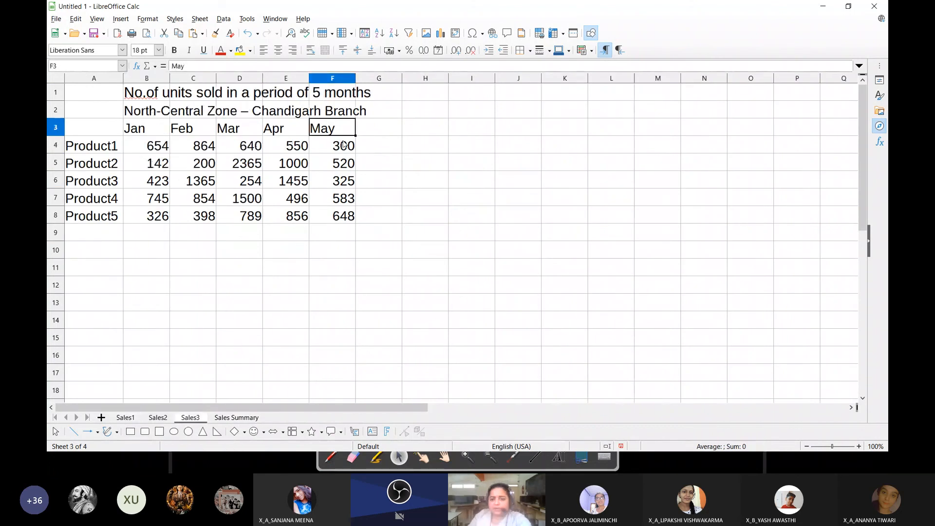
pyautogui.hotkey('ctrl', 'pagedown')
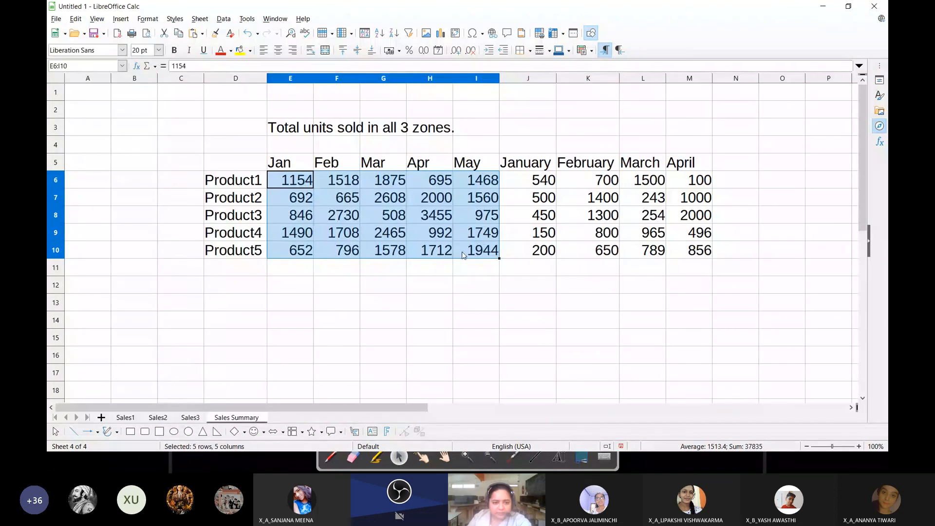
pyautogui.click(551, 167)
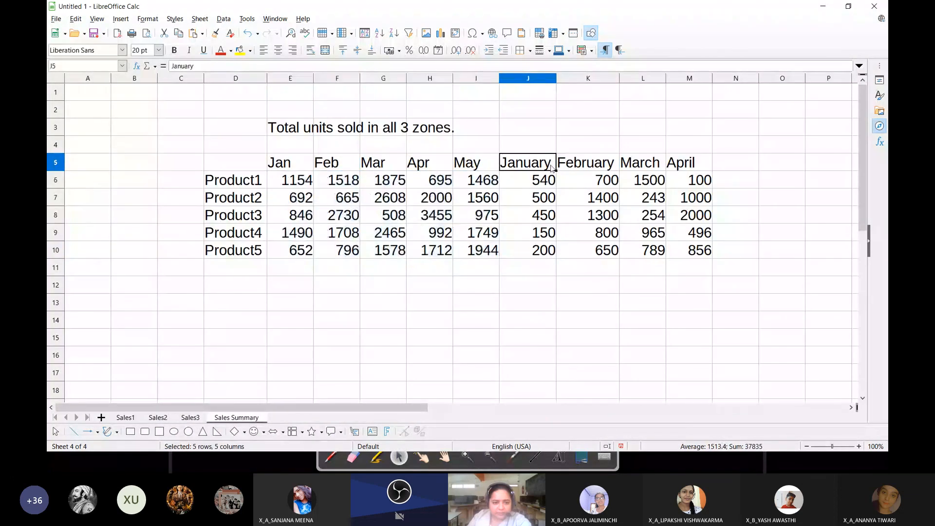
pyautogui.moveTo(551, 167); pyautogui.dragTo(677, 173)
pyautogui.click(477, 297)
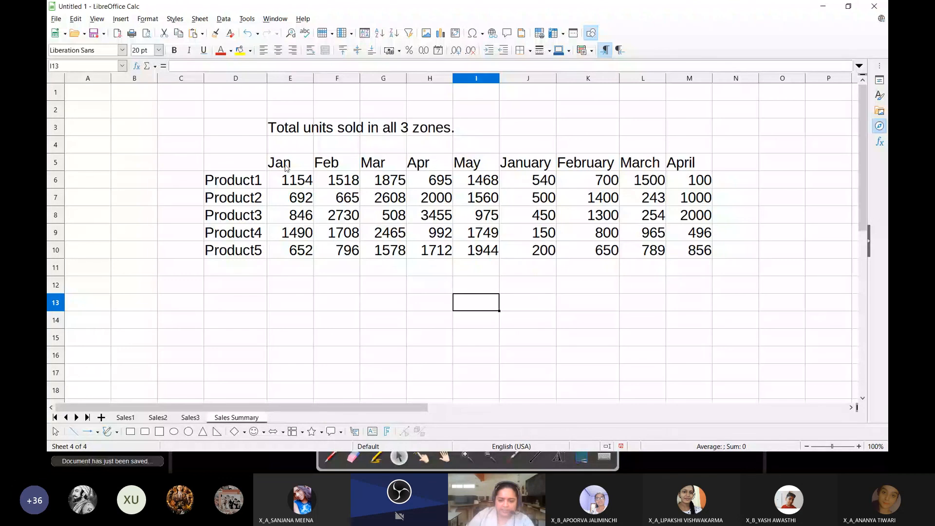
pyautogui.moveTo(286, 167); pyautogui.dragTo(474, 164)
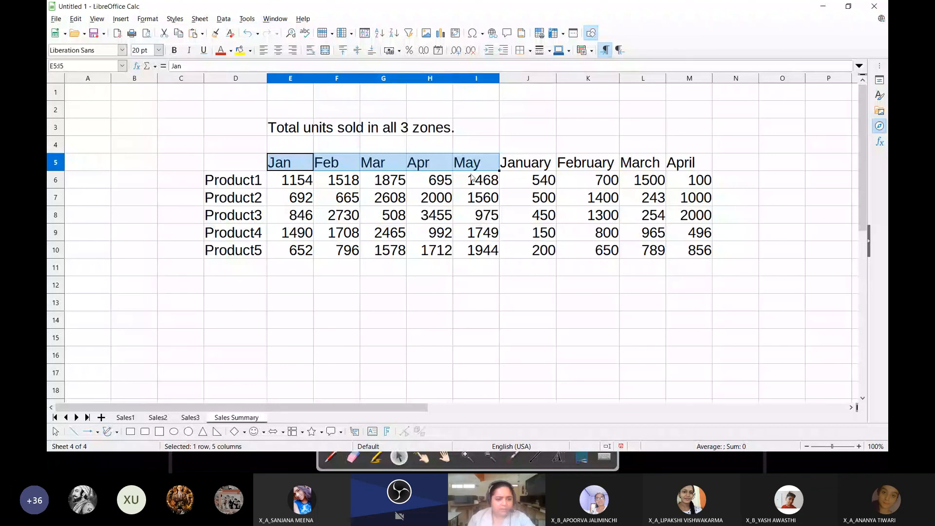
# Replace the full month headings in D7:G7 of the Sales2 sheet with Jan, Feb, Mar and Apr
pyautogui.click(231, 164)
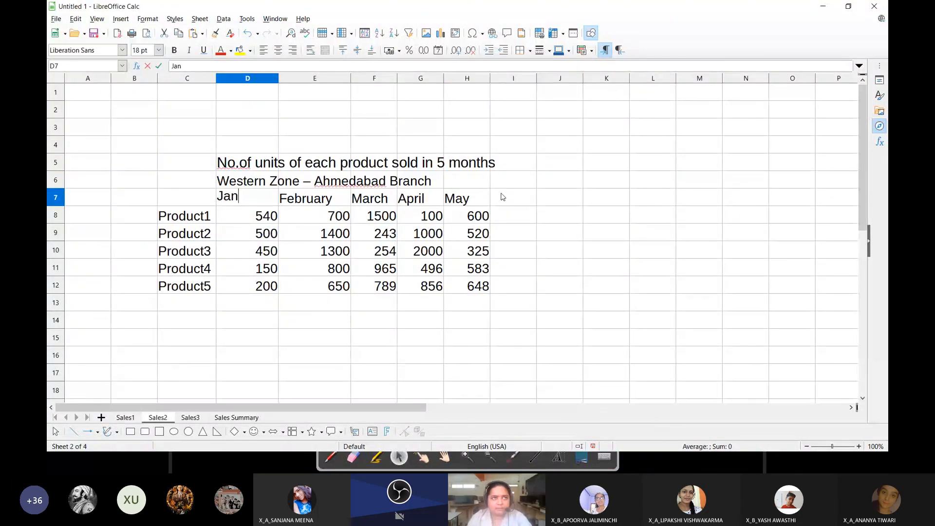
pyautogui.press('Tab')
pyautogui.write('Feb')
pyautogui.press('Tab')
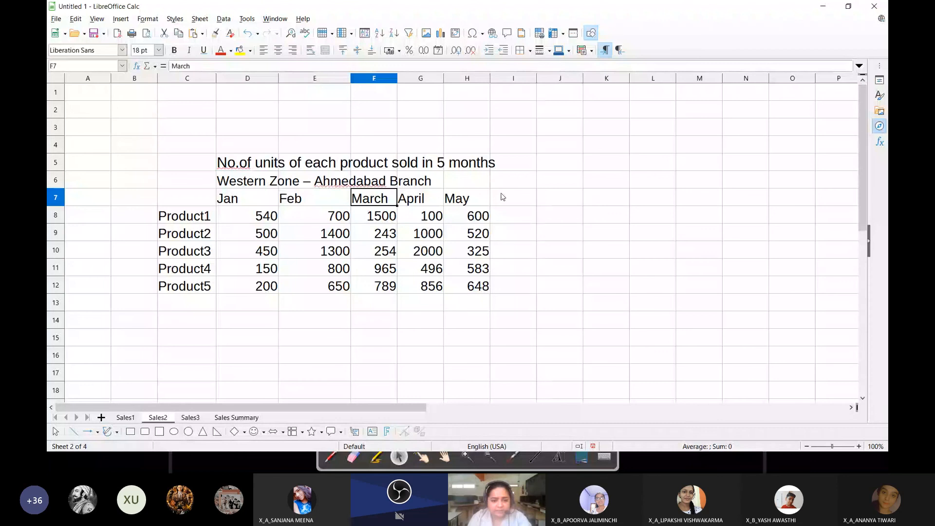
pyautogui.write('Mar')
pyautogui.press('Tab')
pyautogui.write('Apr')
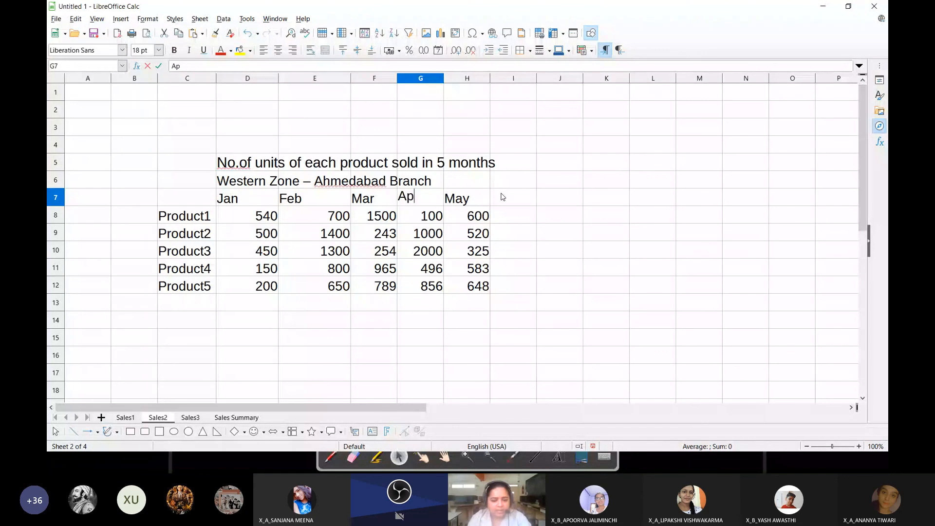
pyautogui.press('Return')
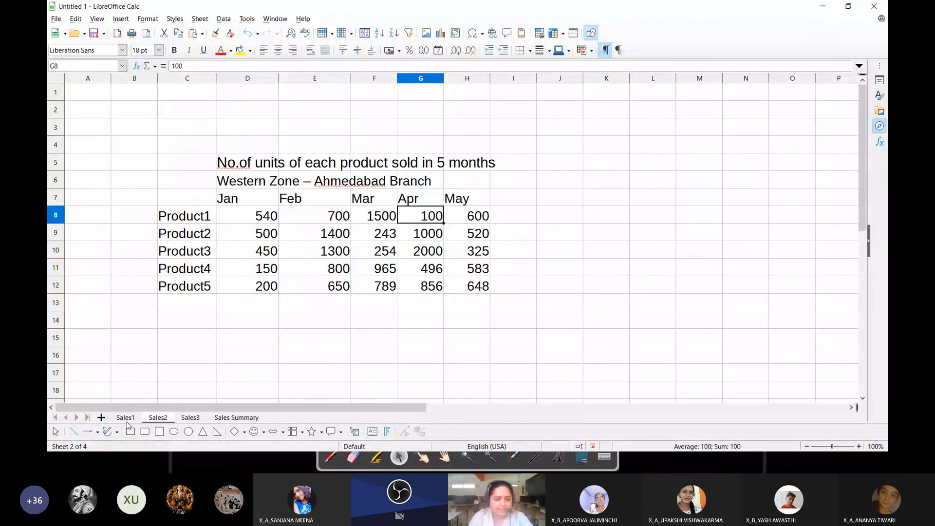
# Check the Sales1 and Sales3 tables, and add the row label Product6 in cell C13 of Sales2
pyautogui.click(126, 418)
pyautogui.click(190, 418)
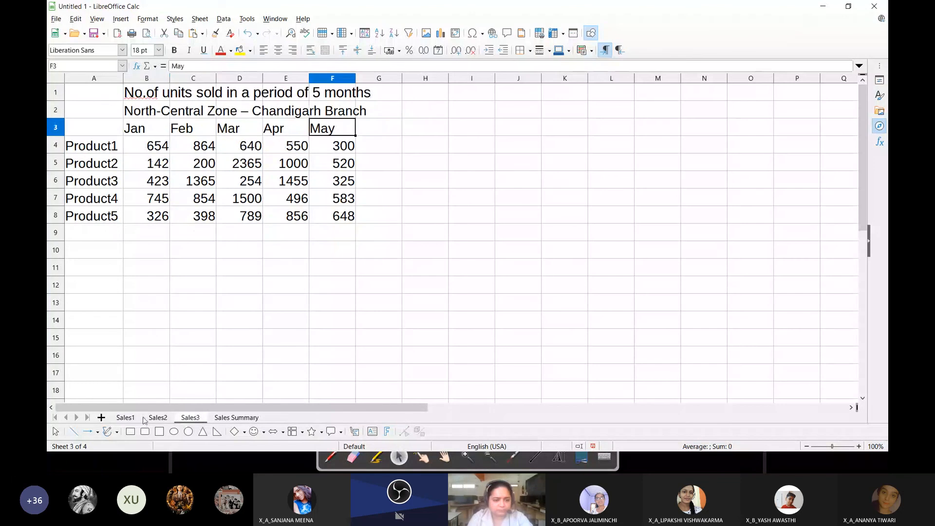
pyautogui.click(146, 417)
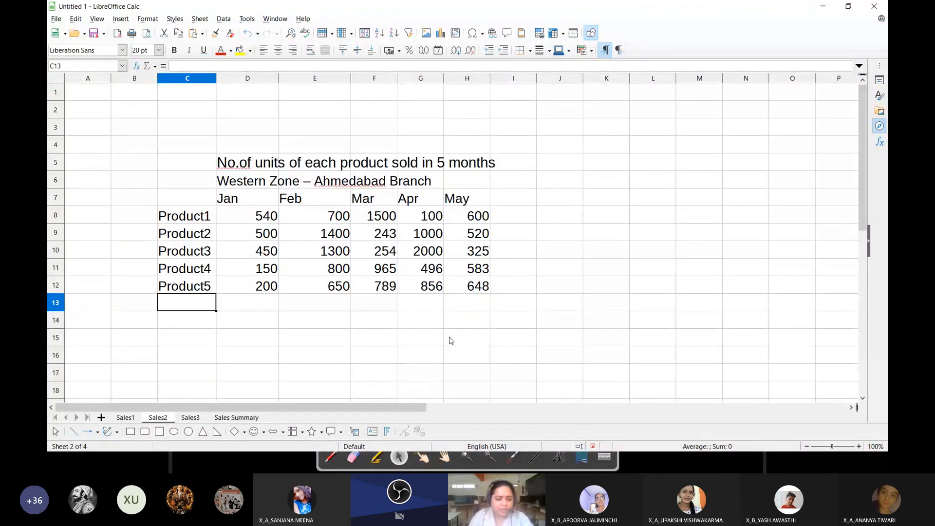
pyautogui.write('Prduc')
pyautogui.press('BackSpace')
pyautogui.press('BackSpace')
pyautogui.press('BackSpace')
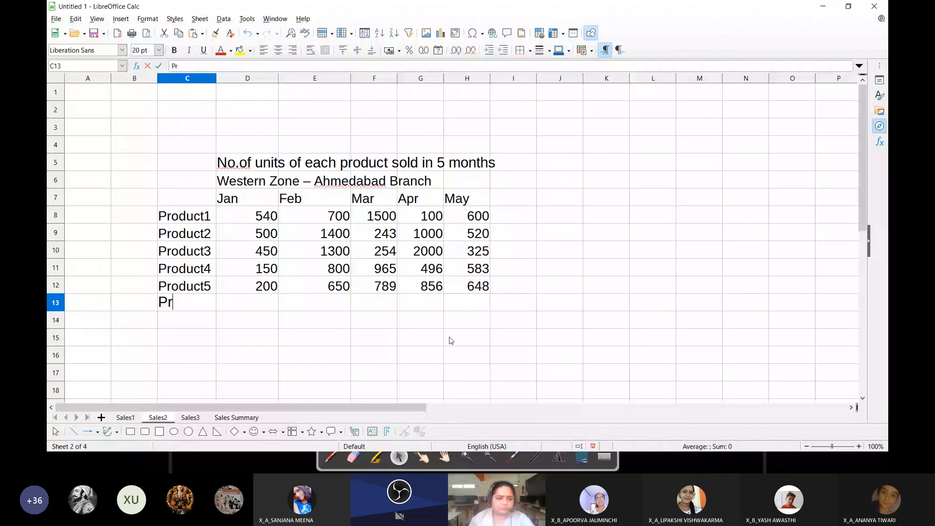
pyautogui.write('oduc')
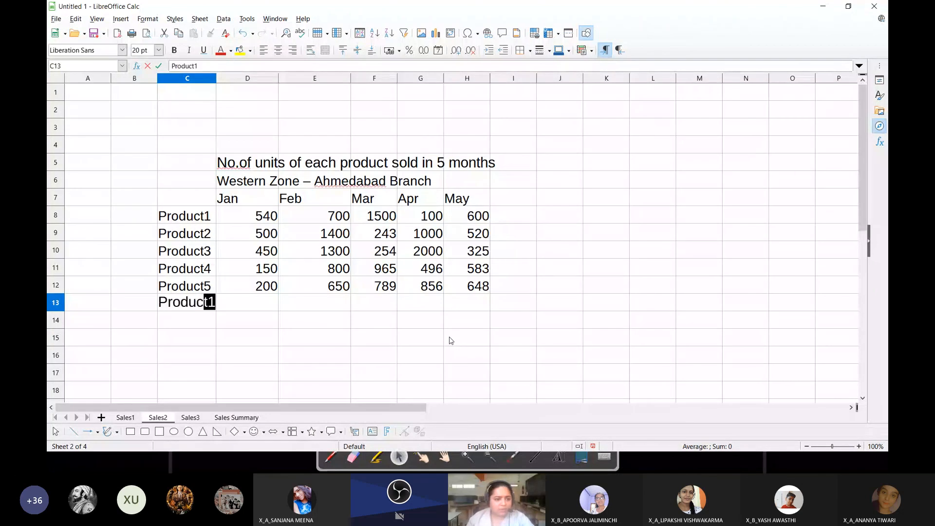
pyautogui.write('t5')
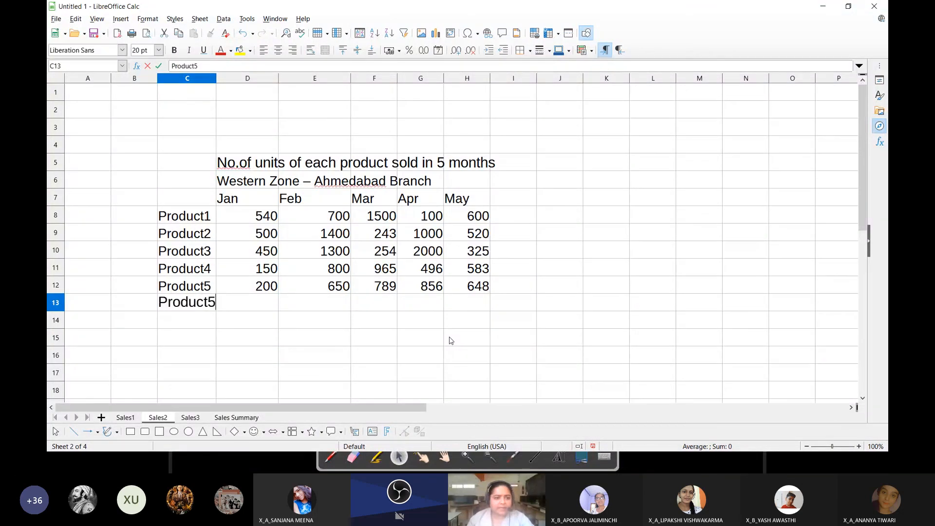
pyautogui.press('BackSpace')
pyautogui.write('6')
pyautogui.press('Return')
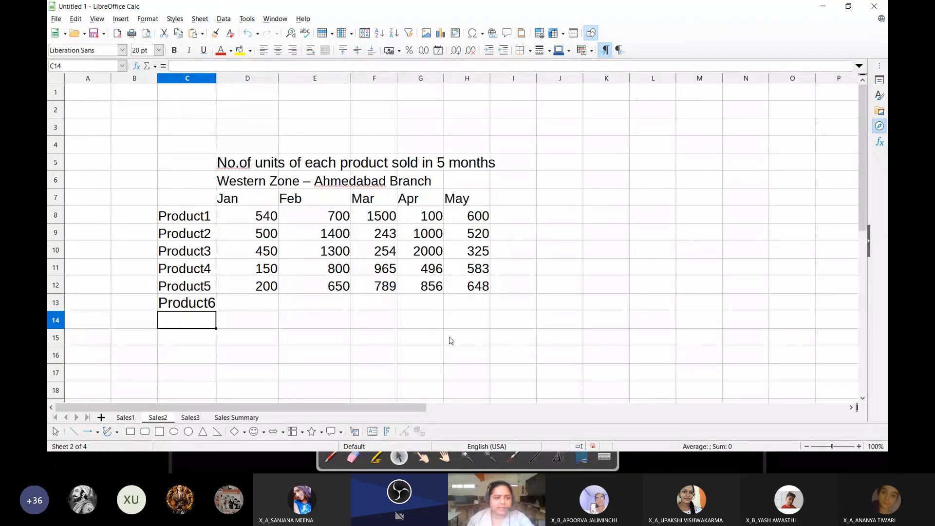
# Add the row label Product7 in cell A9 of the Sales3 sheet
pyautogui.click(189, 417)
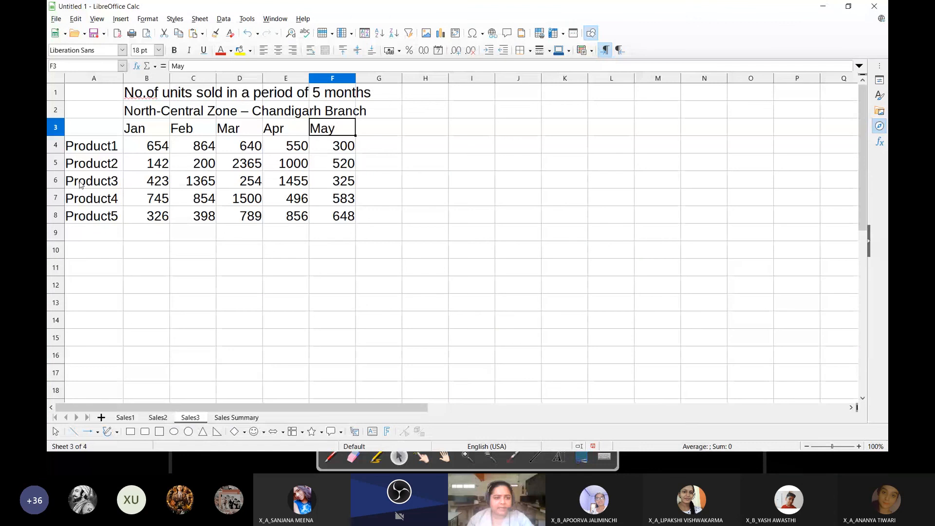
pyautogui.click(93, 232)
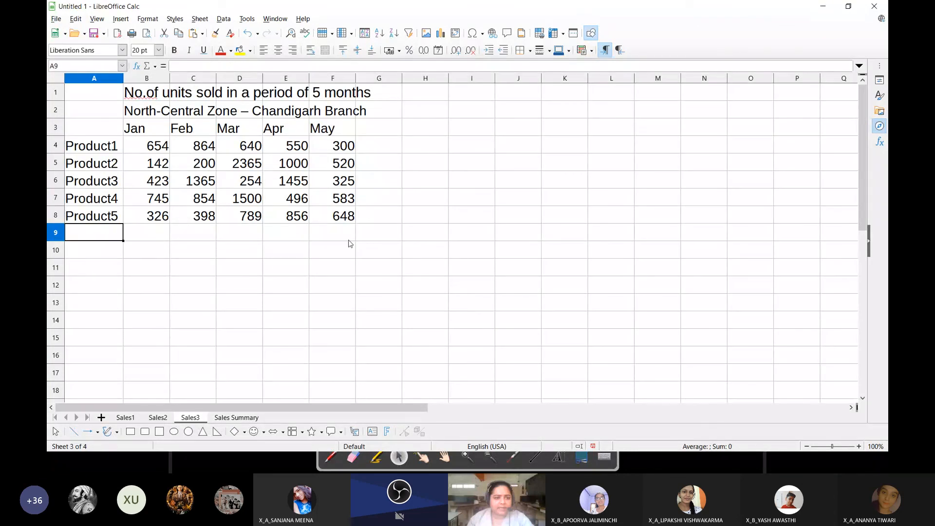
pyautogui.write('Pro')
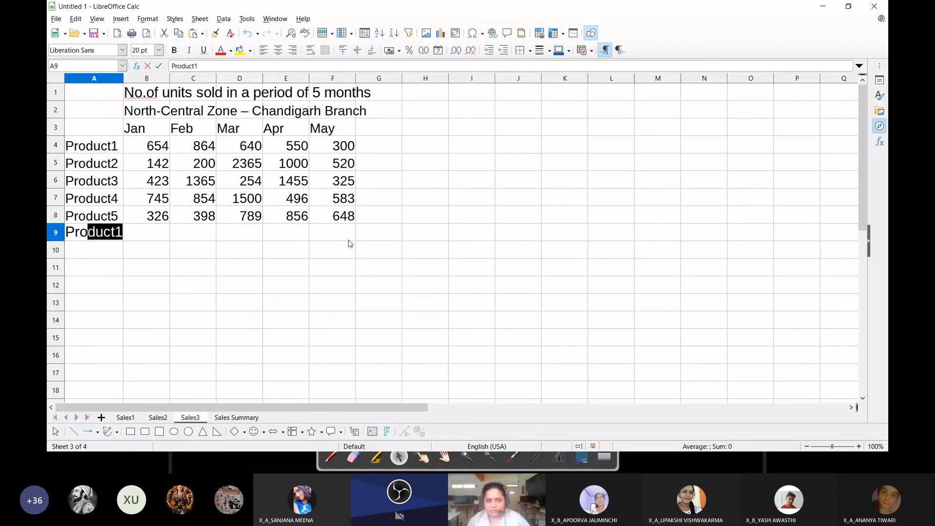
pyautogui.write('duct7')
pyautogui.press('Return')
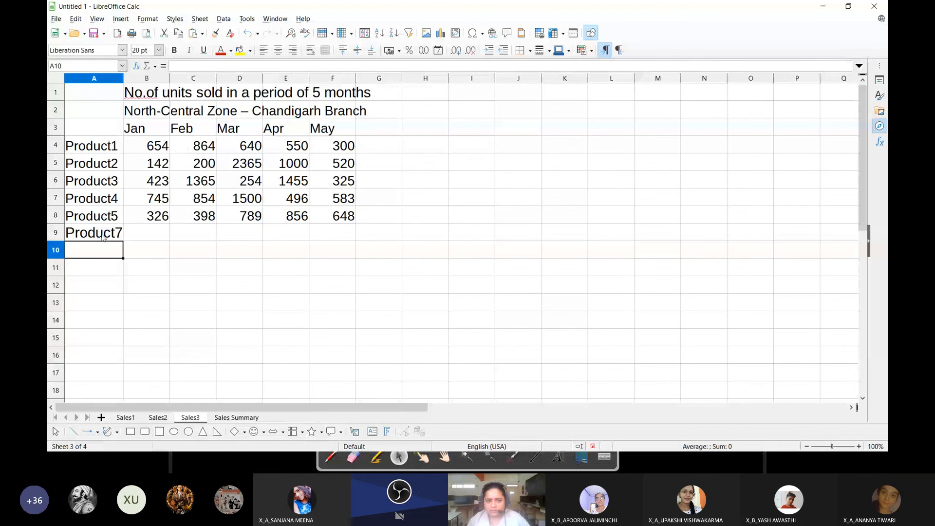
# Enter the Jan to May units for Product6 on Sales2 as 300, 350, 450, 500 and 550
pyautogui.hotkey('ctrl', 'pageup')
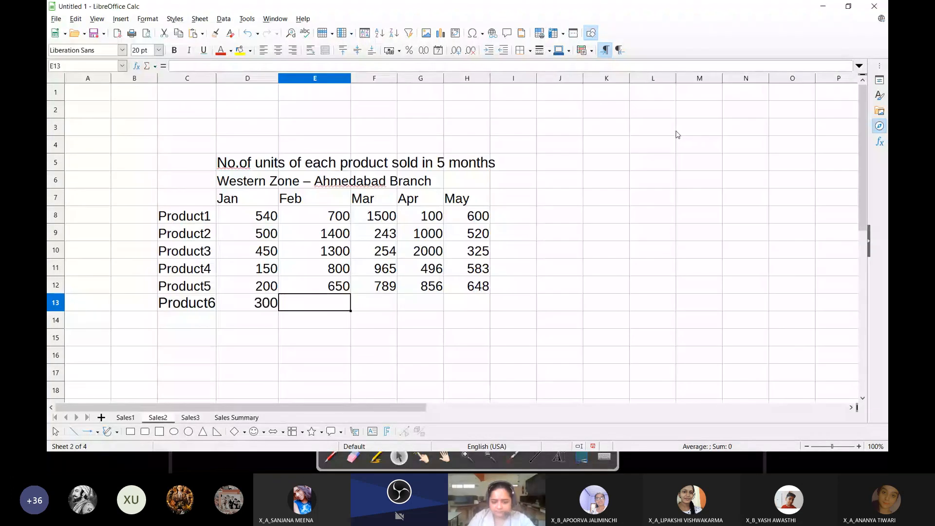
pyautogui.write('350')
pyautogui.press('Tab')
pyautogui.write('450')
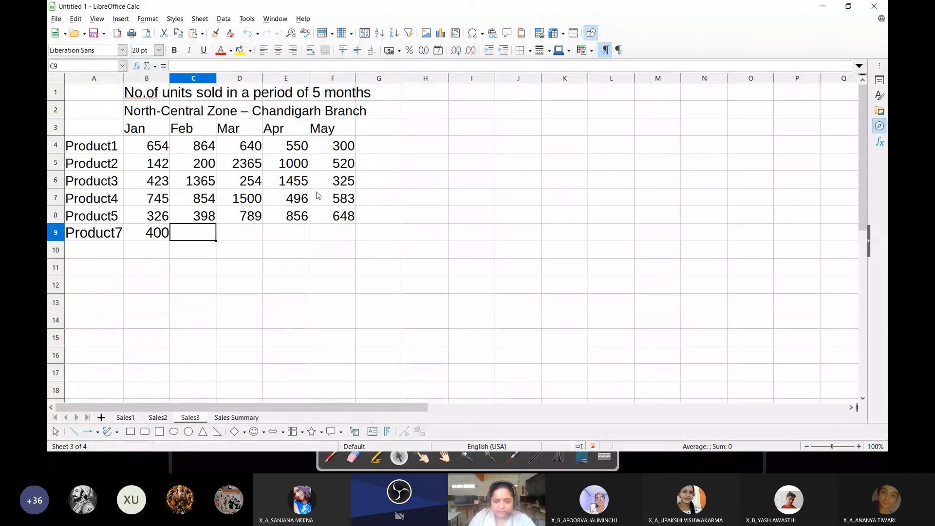
# Enter the Jan to May units for Product7 on Sales3 as 400, 440, 1500, 1600 and 1000
pyautogui.write('440')
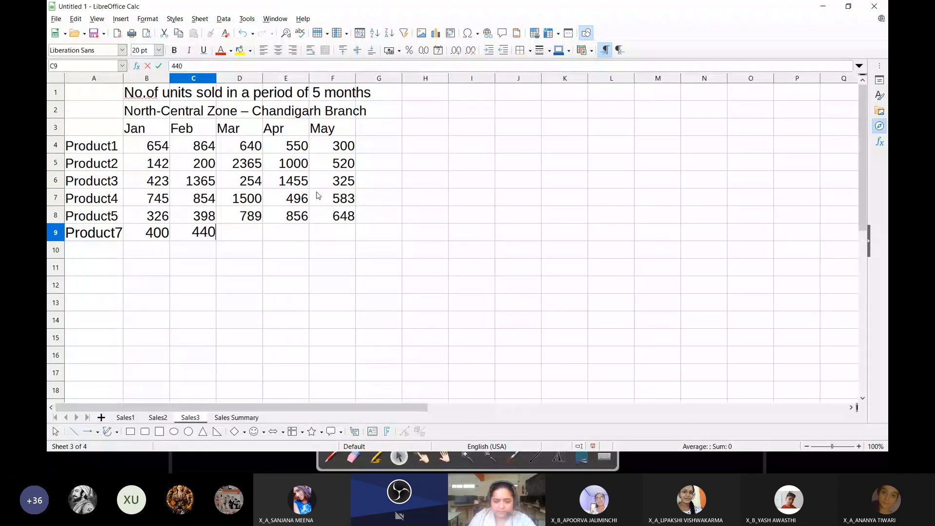
pyautogui.press('Tab')
pyautogui.write('1500')
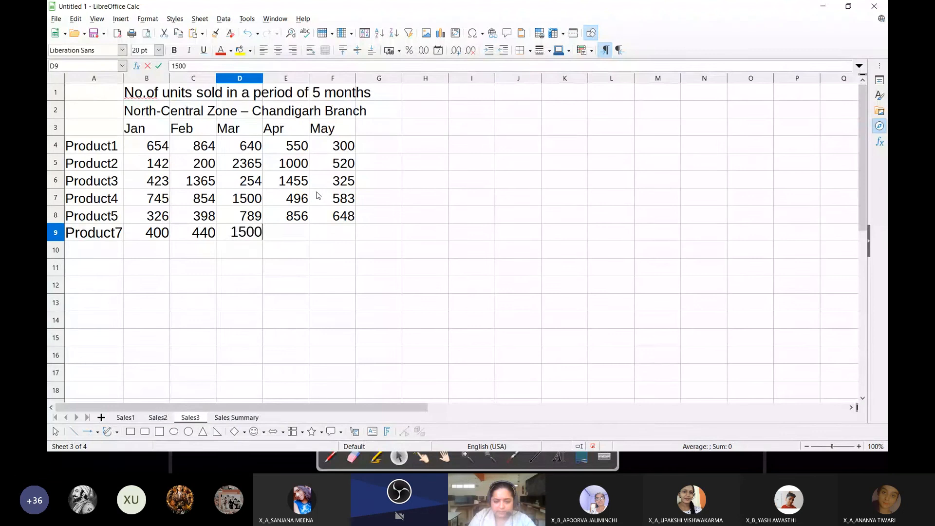
pyautogui.press('Tab')
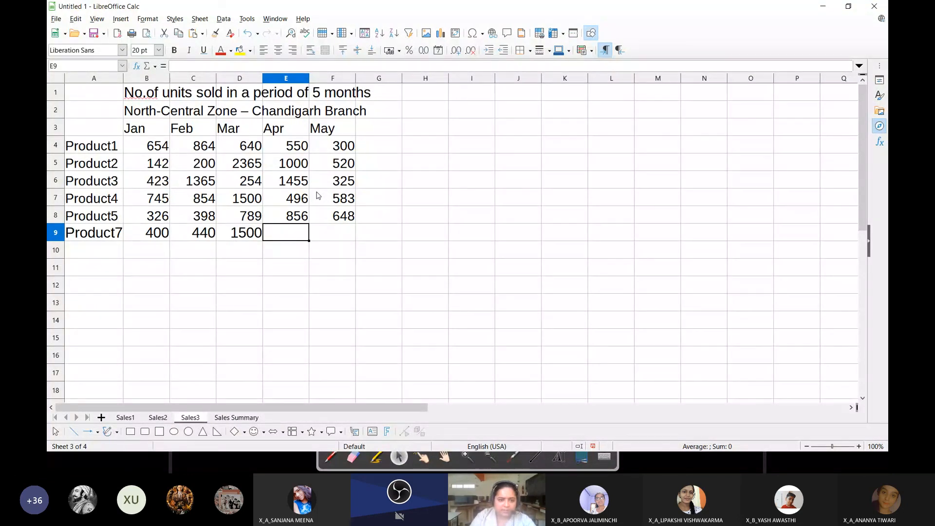
pyautogui.write('1600')
pyautogui.press('Tab')
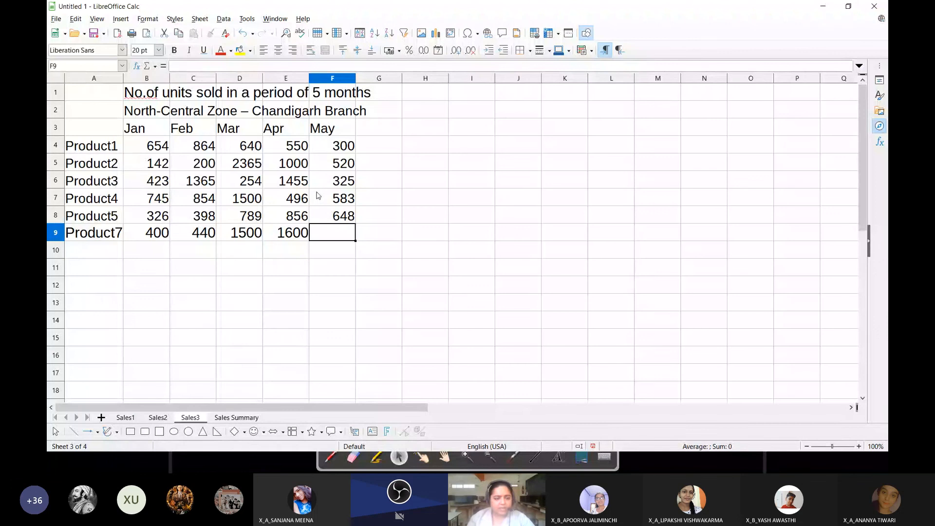
pyautogui.write('1000')
pyautogui.press('Return')
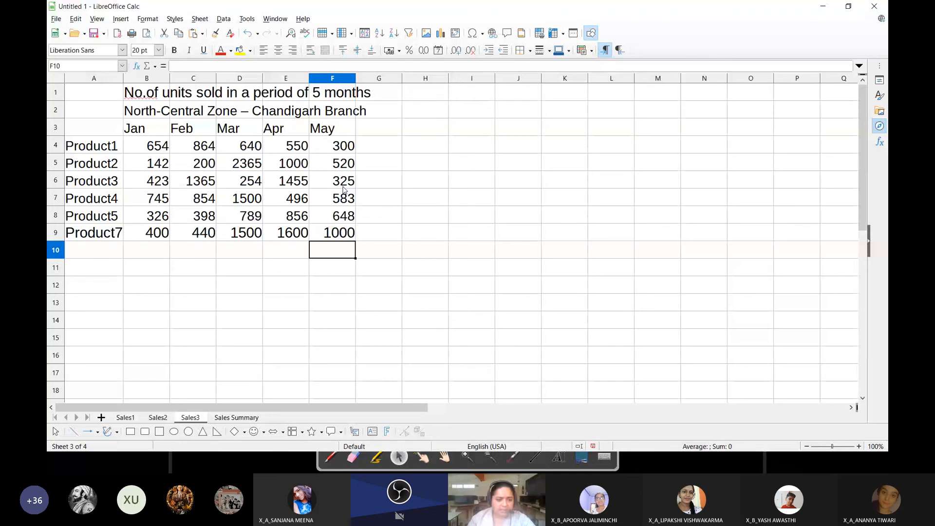
pyautogui.click(385, 202)
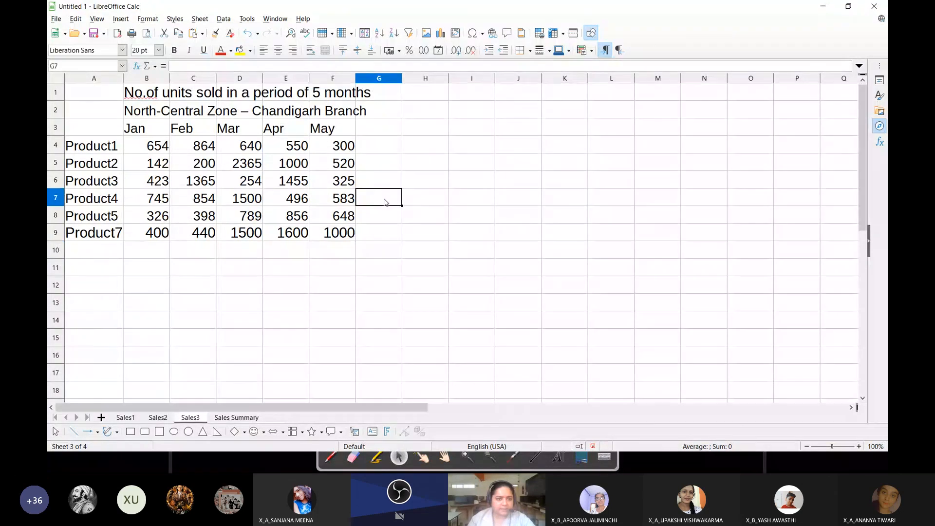
# Start a consolidation on the Sales Summary sheet and remove the three old consolidation ranges
pyautogui.click(224, 418)
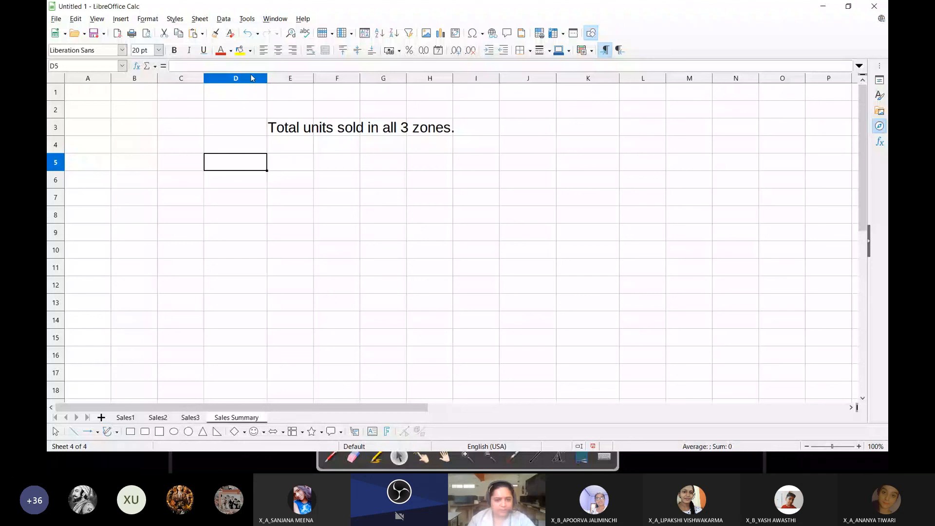
pyautogui.click(223, 18)
pyautogui.click(250, 208)
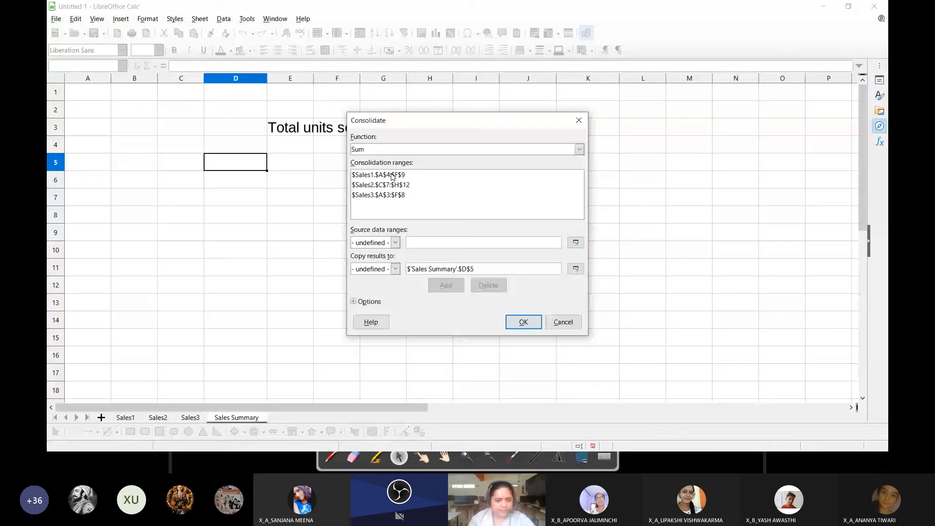
pyautogui.moveTo(391, 176); pyautogui.dragTo(392, 194)
pyautogui.click(488, 284)
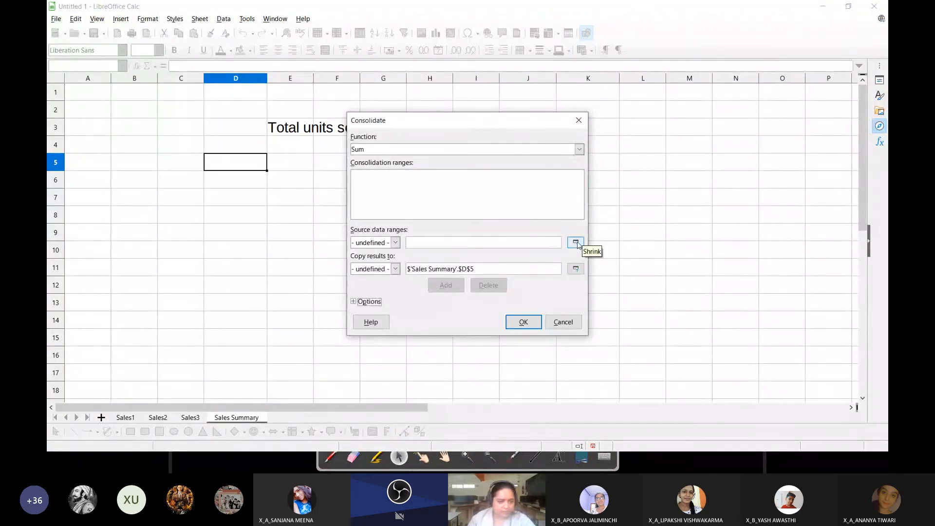
# Add the Sales1 table A4:F9, including its labels, as a consolidation range
pyautogui.click(576, 243)
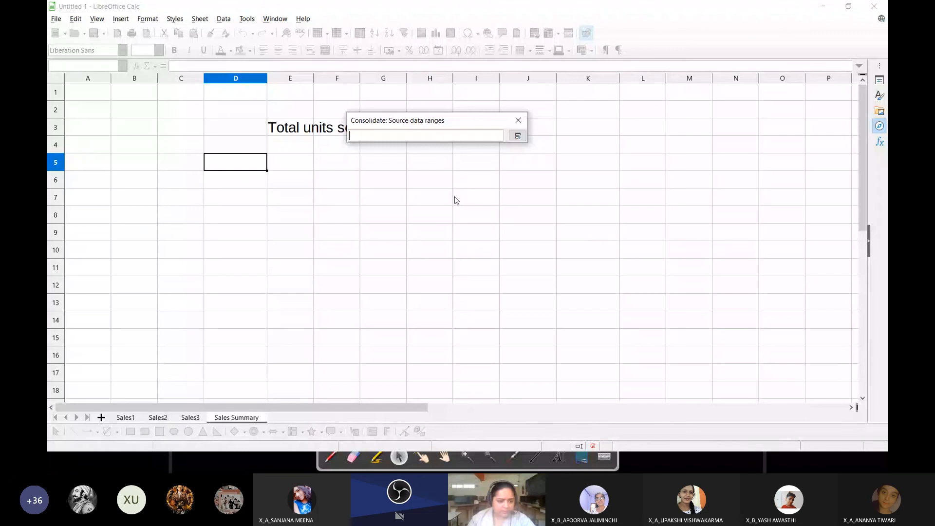
pyautogui.click(131, 419)
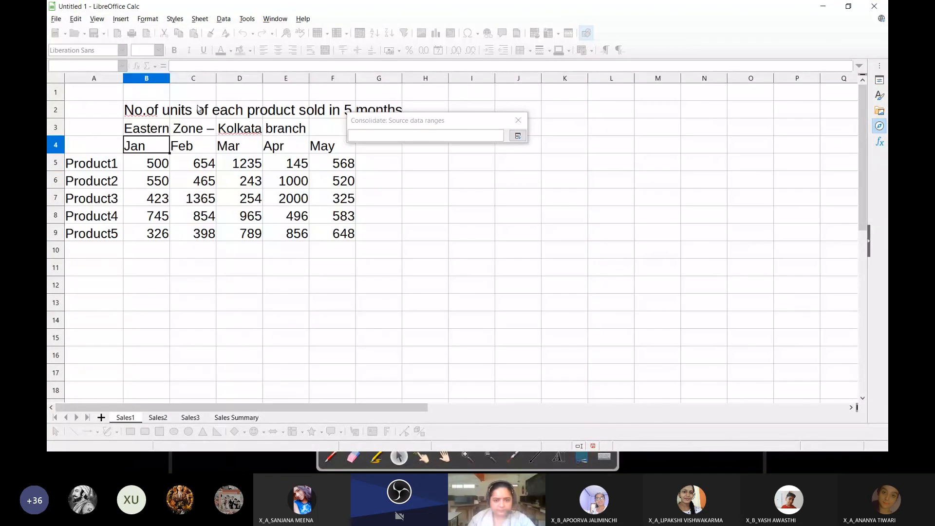
pyautogui.moveTo(93, 145); pyautogui.dragTo(328, 229)
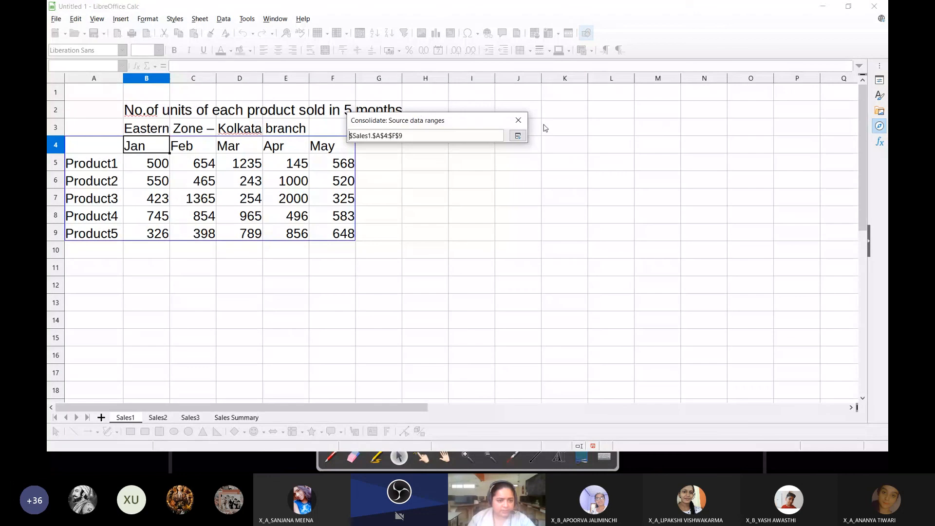
pyautogui.click(518, 136)
pyautogui.click(445, 285)
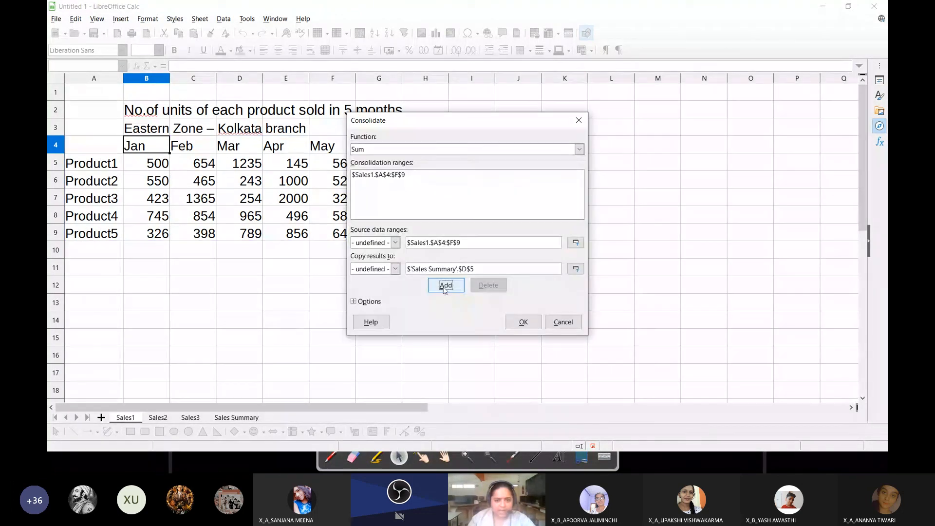
# Add the Sales2 table C7:H13, including the Product6 row, as a consolidation range
pyautogui.click(576, 243)
pyautogui.click(158, 417)
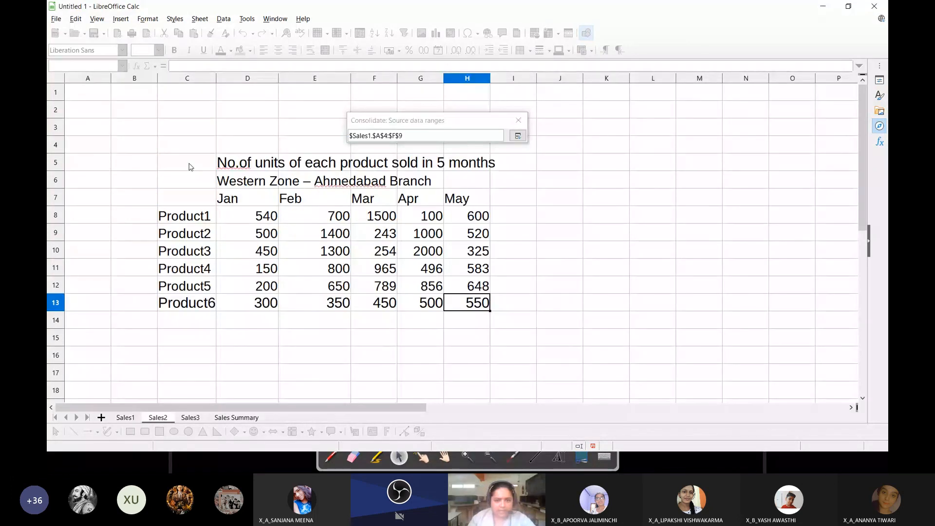
pyautogui.click(207, 197)
pyautogui.moveTo(229, 210); pyautogui.dragTo(466, 303)
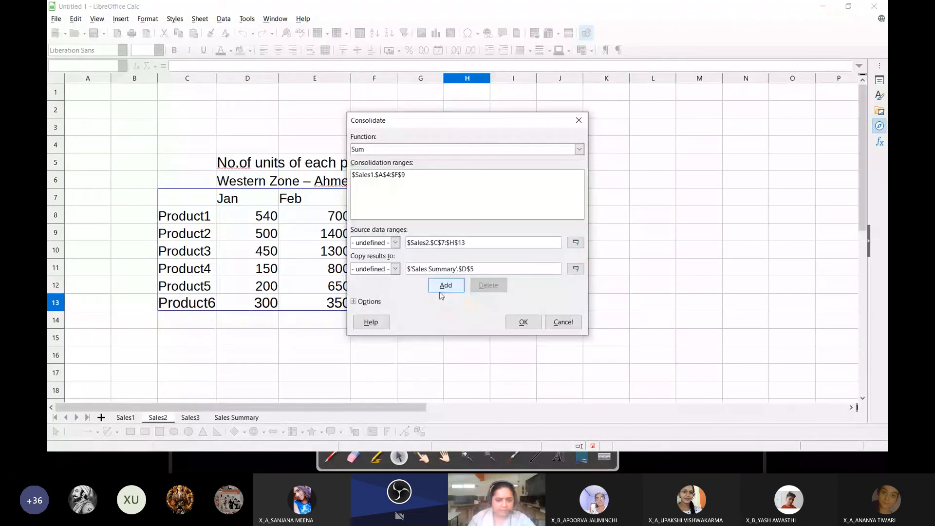
pyautogui.click(446, 285)
# Add the Sales3 table A3:F9, including the Product7 row, as a consolidation range
pyautogui.click(576, 242)
pyautogui.click(191, 417)
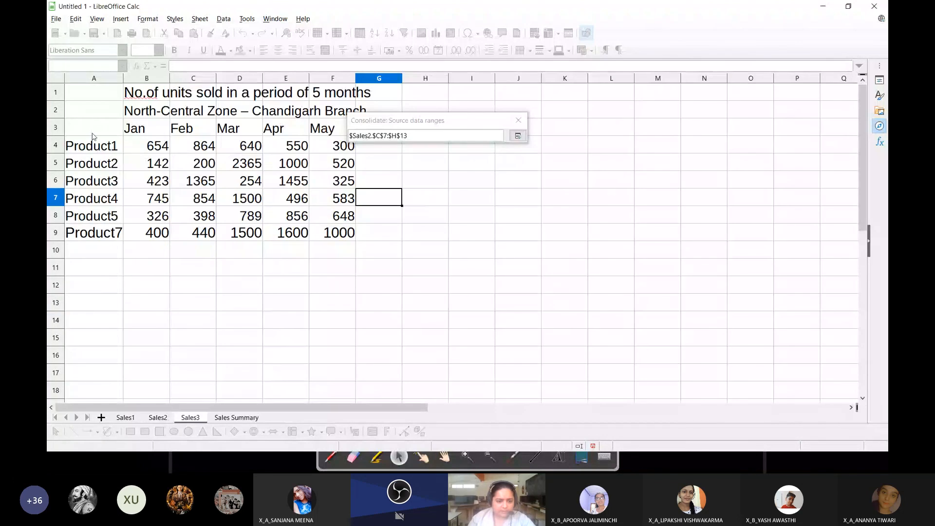
pyautogui.moveTo(92, 136); pyautogui.dragTo(341, 233)
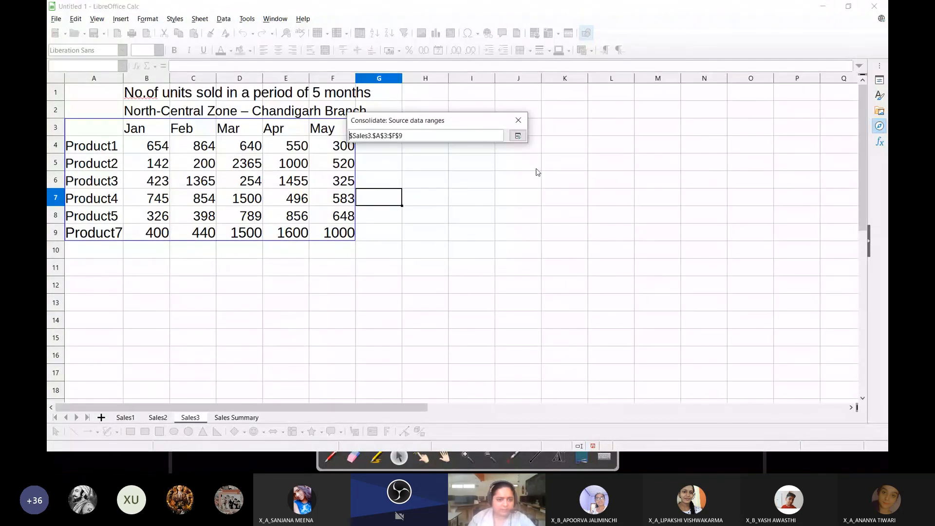
pyautogui.click(518, 136)
pyautogui.click(446, 286)
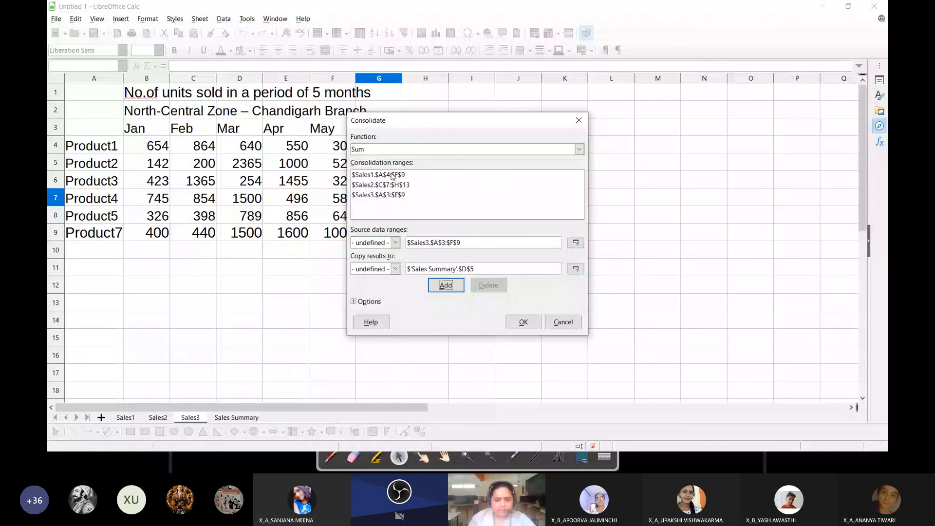
# Set cell D5 on the Sales Summary sheet as the results location and run the Sum consolidation
pyautogui.click(576, 269)
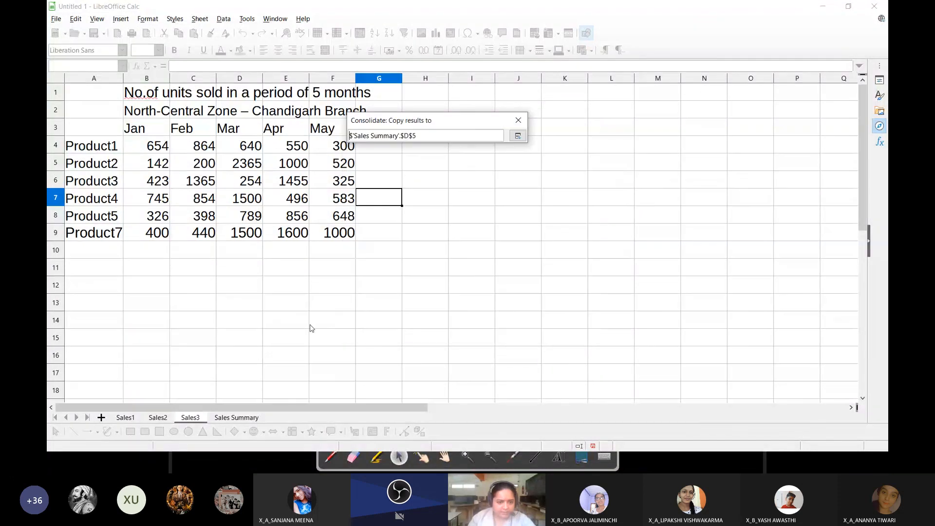
pyautogui.click(237, 418)
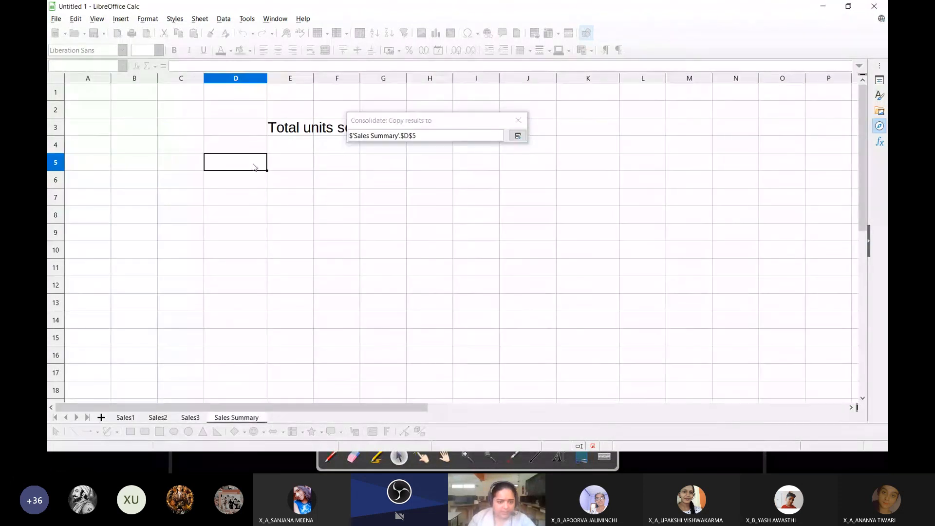
pyautogui.click(518, 135)
pyautogui.click(523, 322)
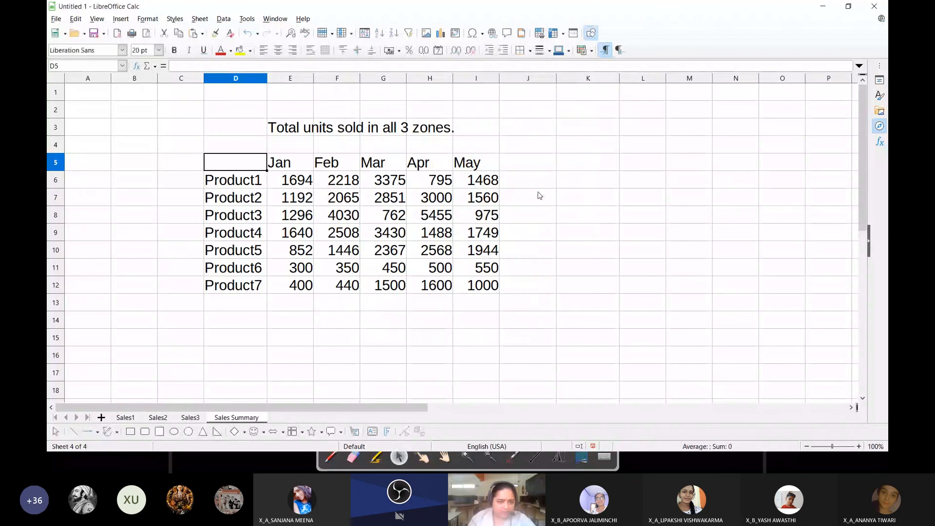
# Examine the product labels in the consolidated table and check where Product6 and Product7 come from on the Sales2 and Sales3 sheets
pyautogui.moveTo(233, 180); pyautogui.dragTo(253, 289)
pyautogui.press('Right')
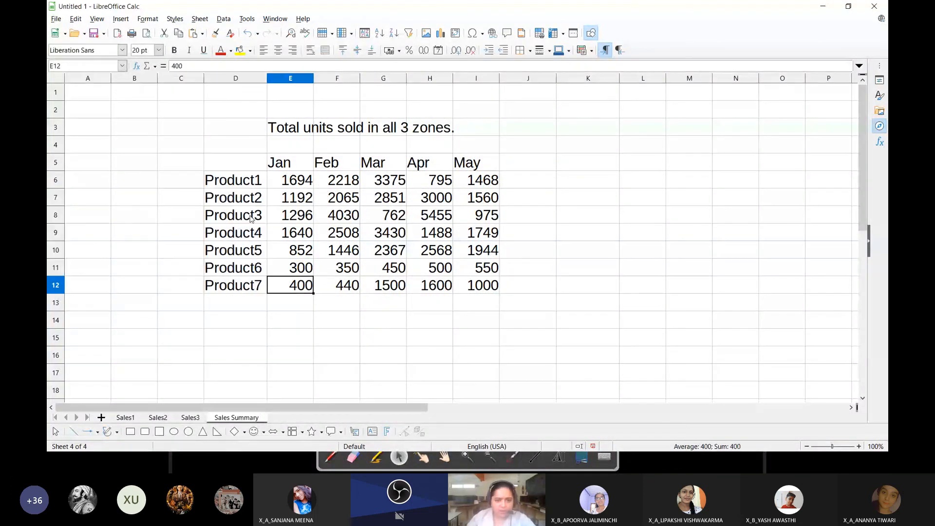
pyautogui.click(251, 252)
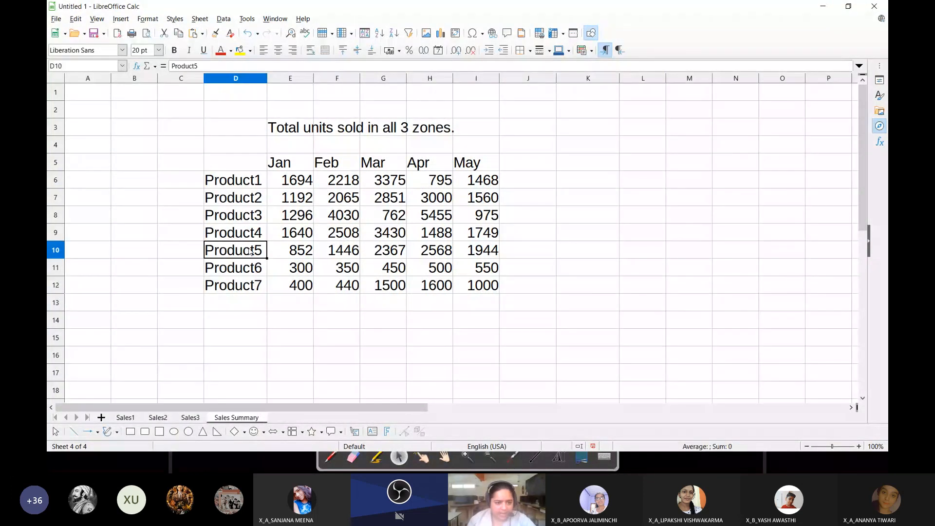
pyautogui.press('Down')
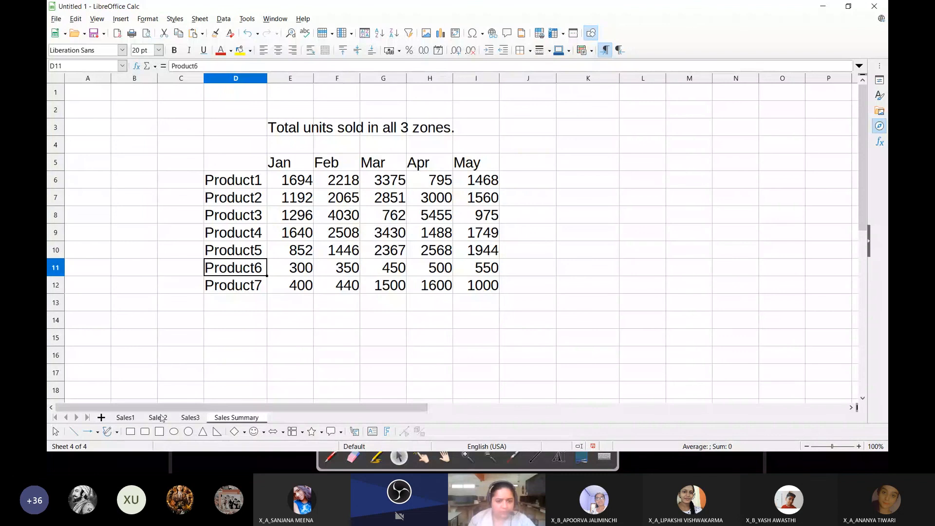
pyautogui.click(158, 417)
pyautogui.hotkey('ctrl', 'pageup')
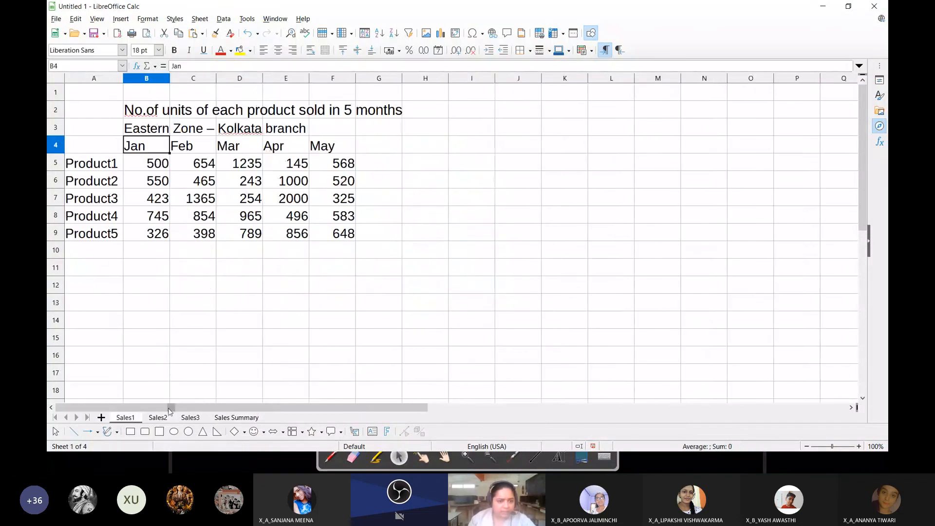
pyautogui.click(158, 417)
pyautogui.click(213, 416)
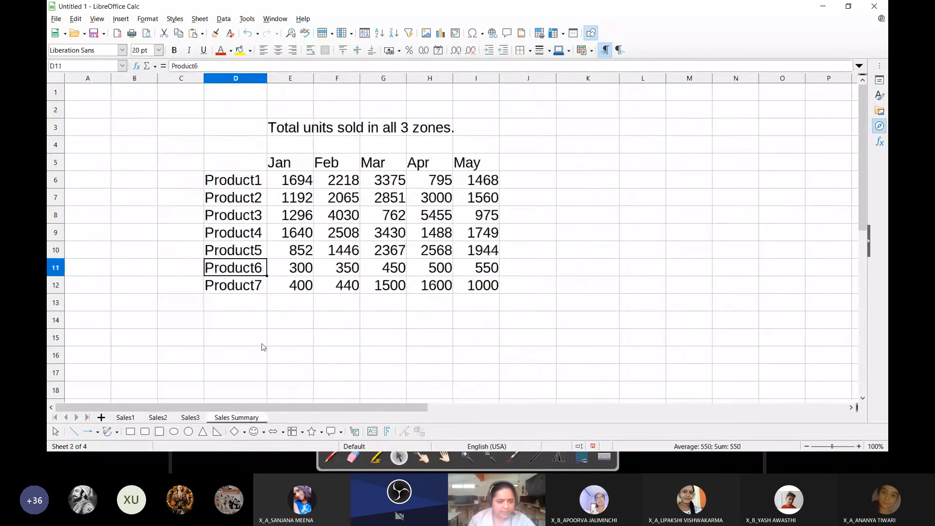
pyautogui.press('Down')
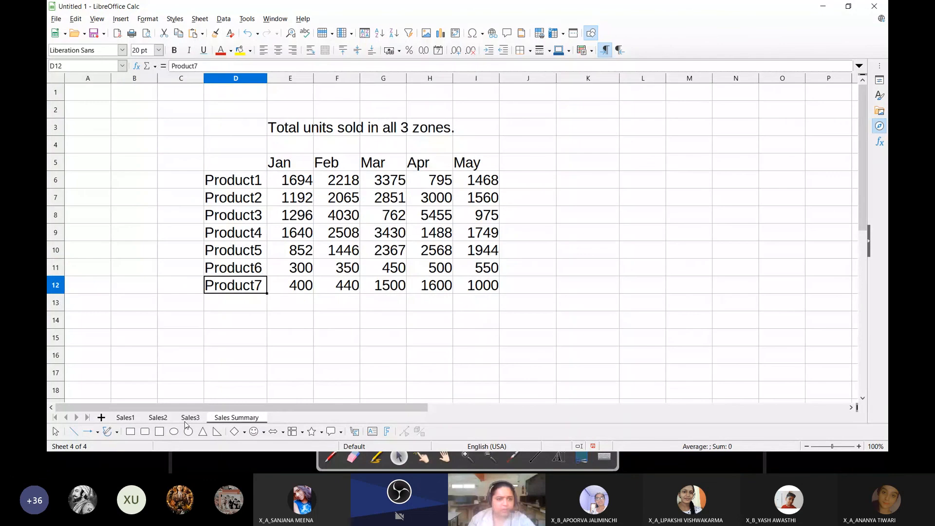
pyautogui.click(189, 418)
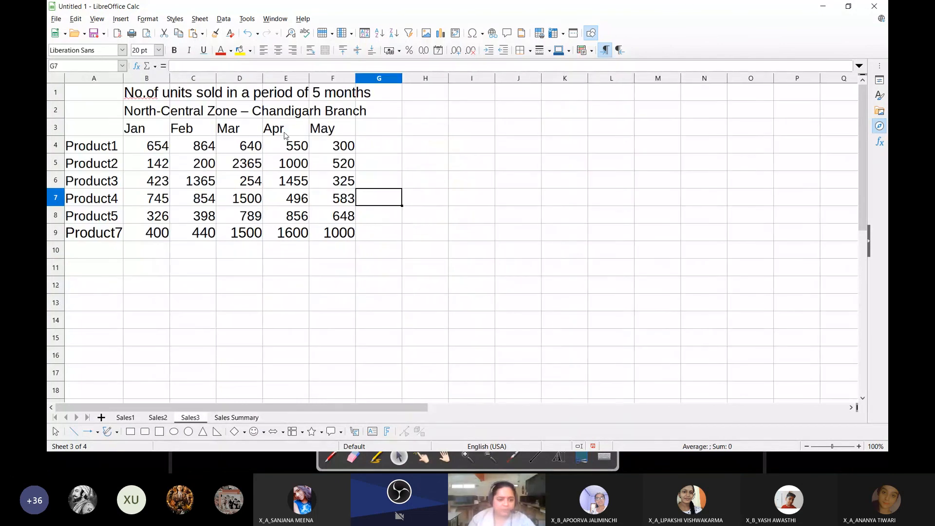
pyautogui.click(112, 239)
pyautogui.click(237, 417)
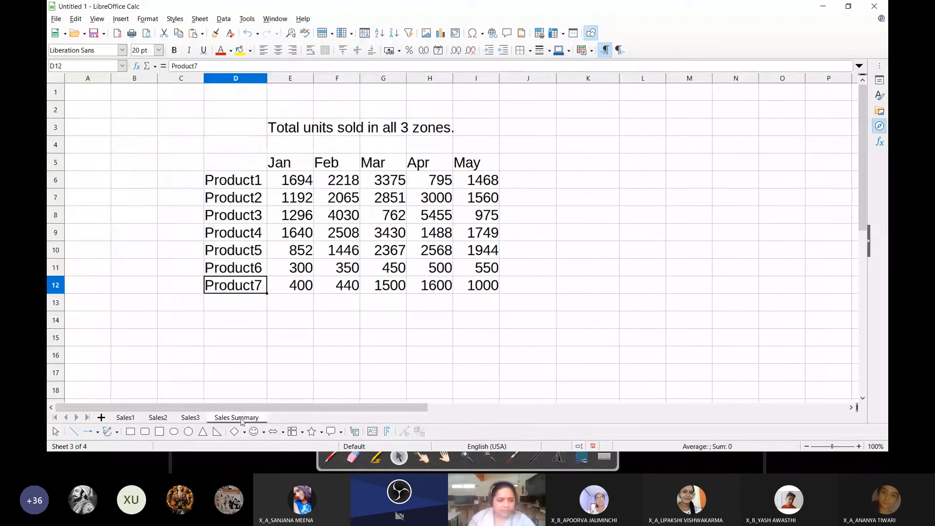
pyautogui.press('Up')
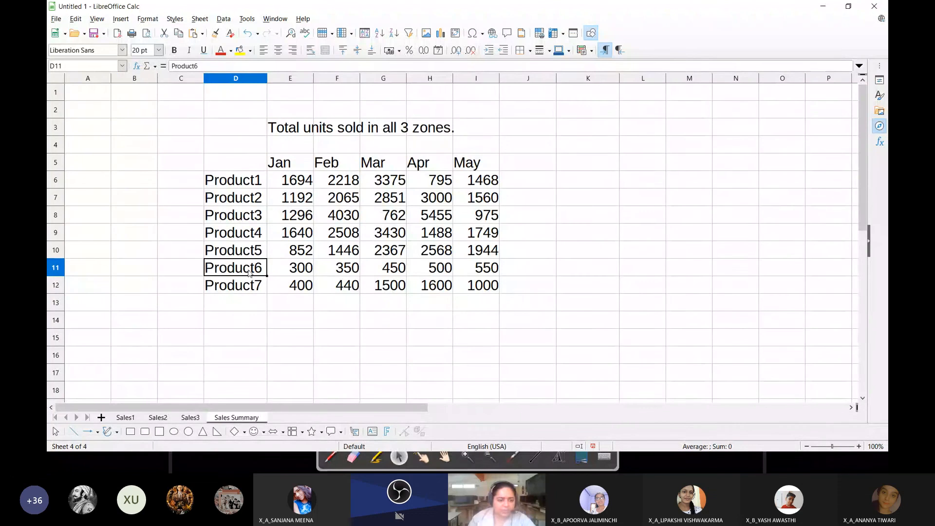
# Compare the Product6 figures on Sales2 and Product7 figures on Sales3 with the Sales Summary table, and review the table D5:I12
pyautogui.click(159, 417)
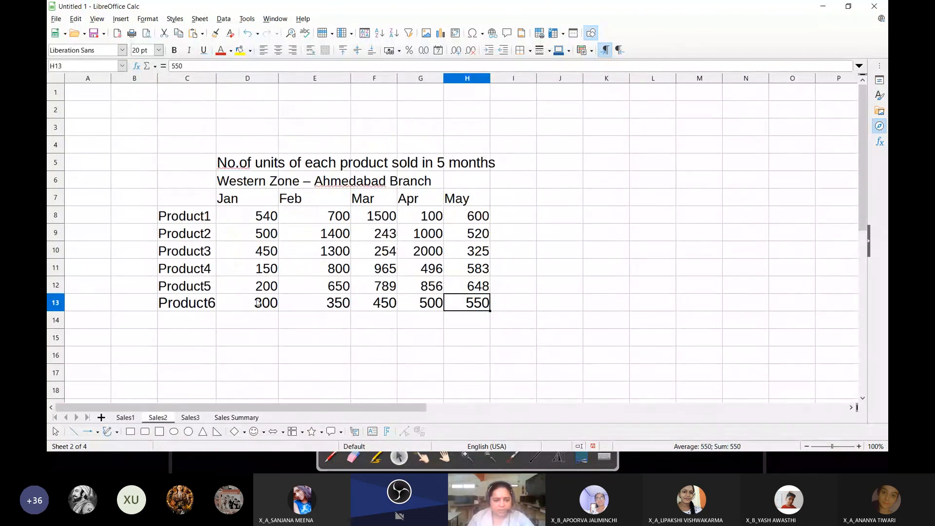
pyautogui.moveTo(258, 302); pyautogui.dragTo(468, 308)
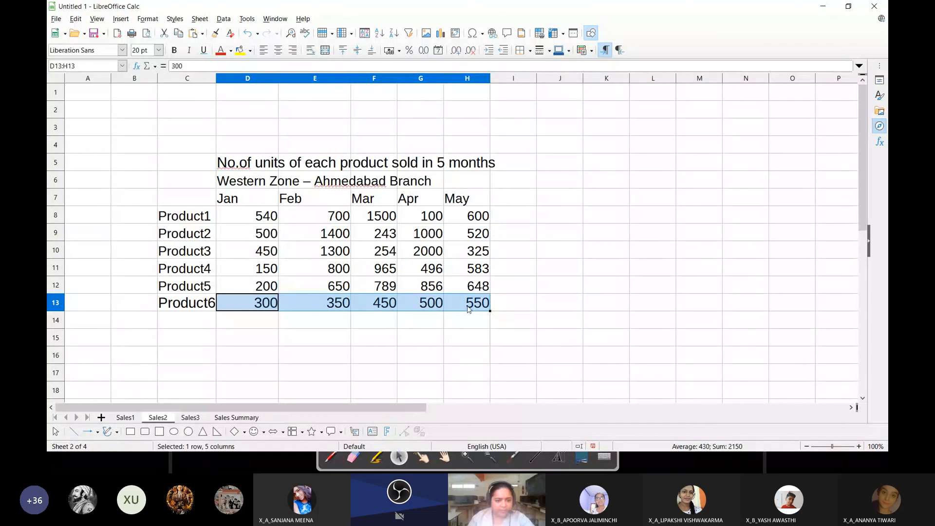
pyautogui.click(236, 417)
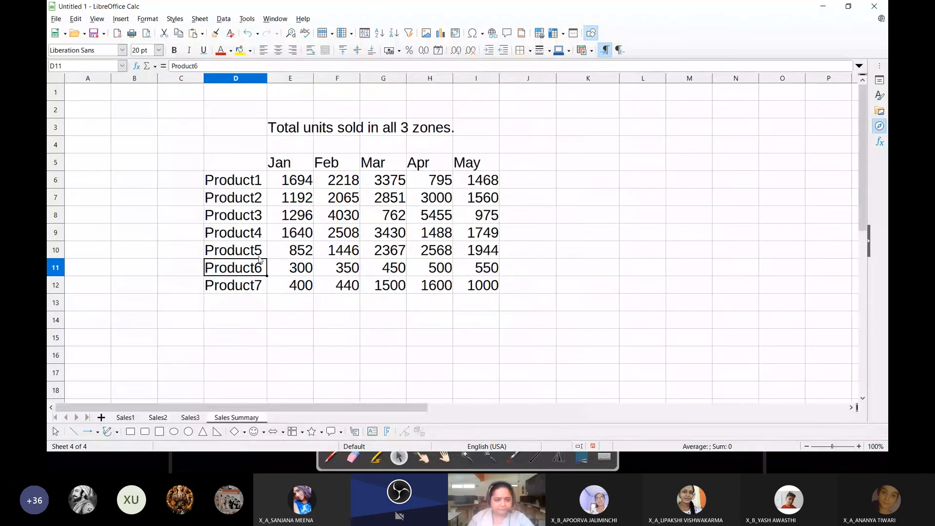
pyautogui.click(240, 286)
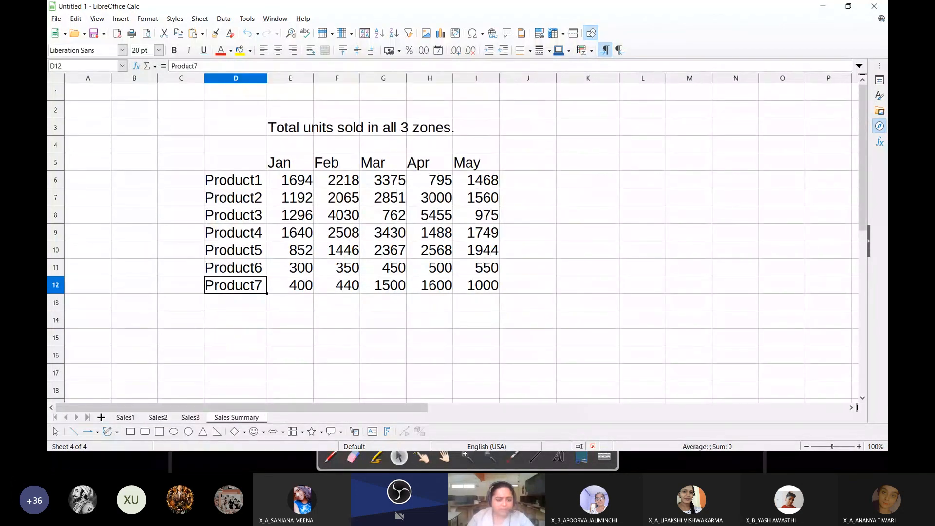
pyautogui.click(191, 418)
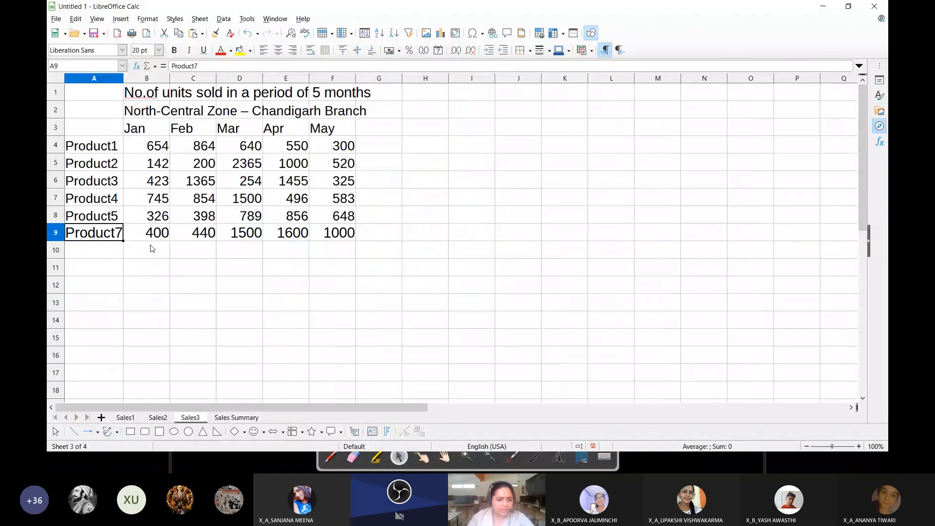
pyautogui.moveTo(148, 234); pyautogui.dragTo(351, 238)
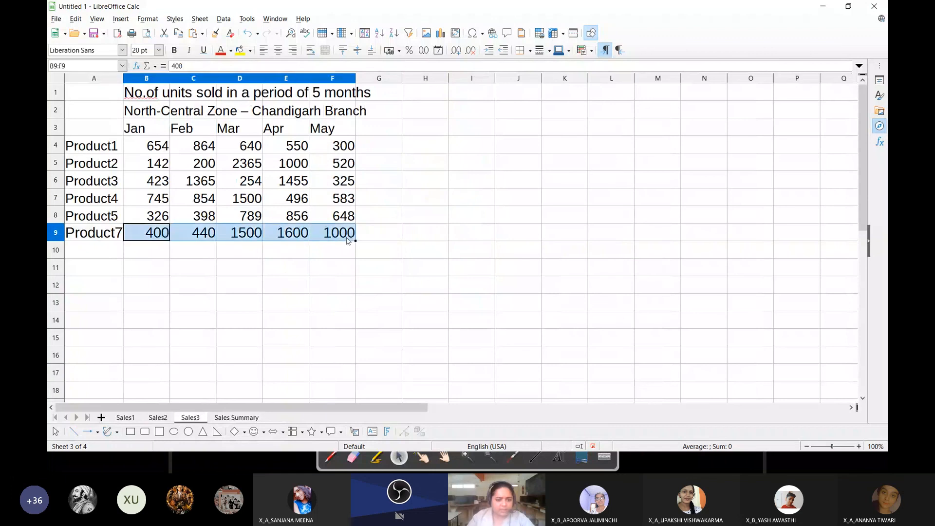
pyautogui.click(236, 418)
pyautogui.moveTo(300, 287); pyautogui.dragTo(481, 286)
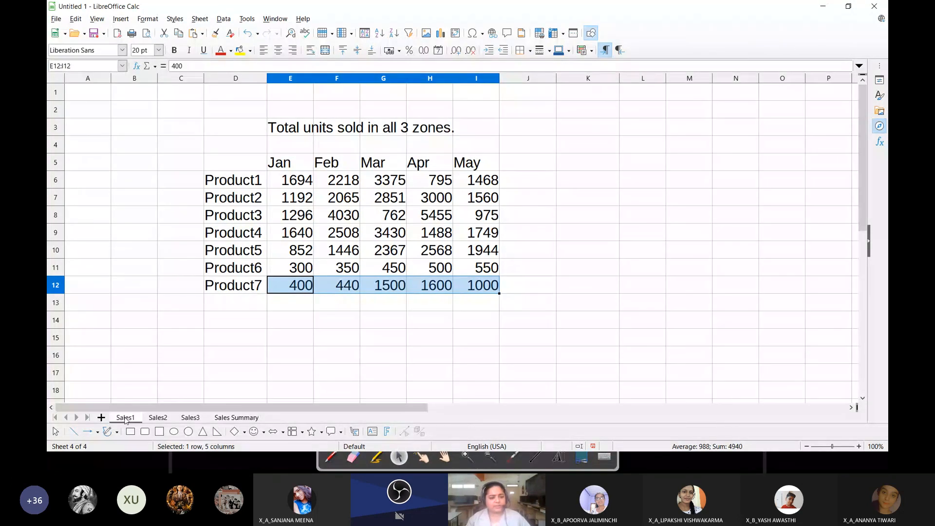
pyautogui.click(152, 417)
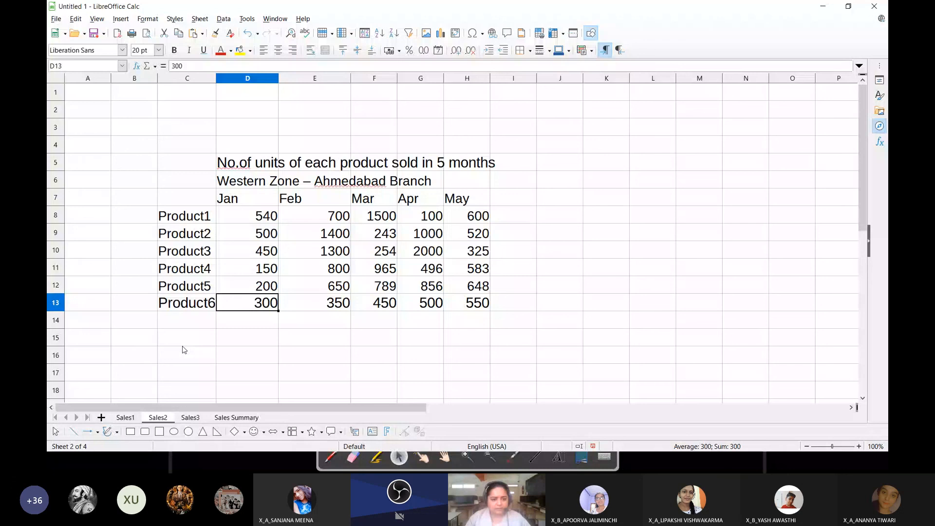
pyautogui.click(228, 418)
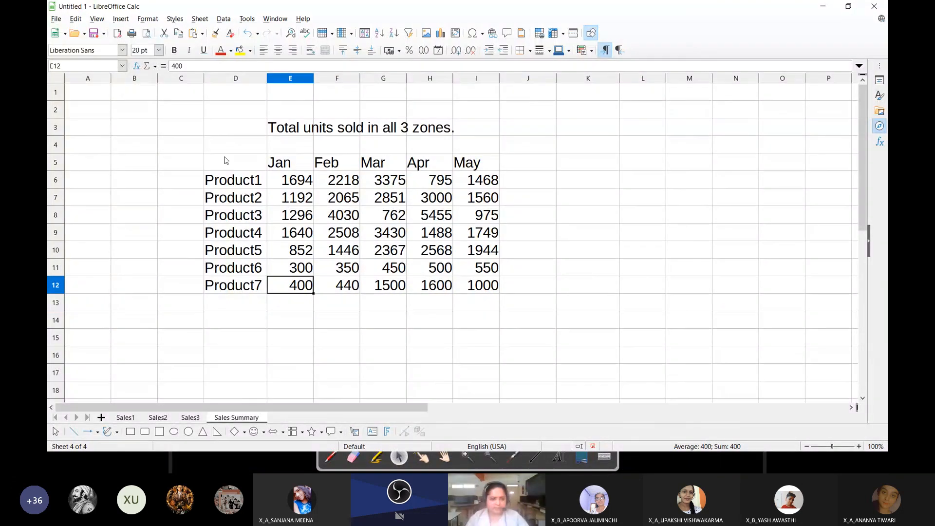
pyautogui.moveTo(226, 159); pyautogui.dragTo(492, 287)
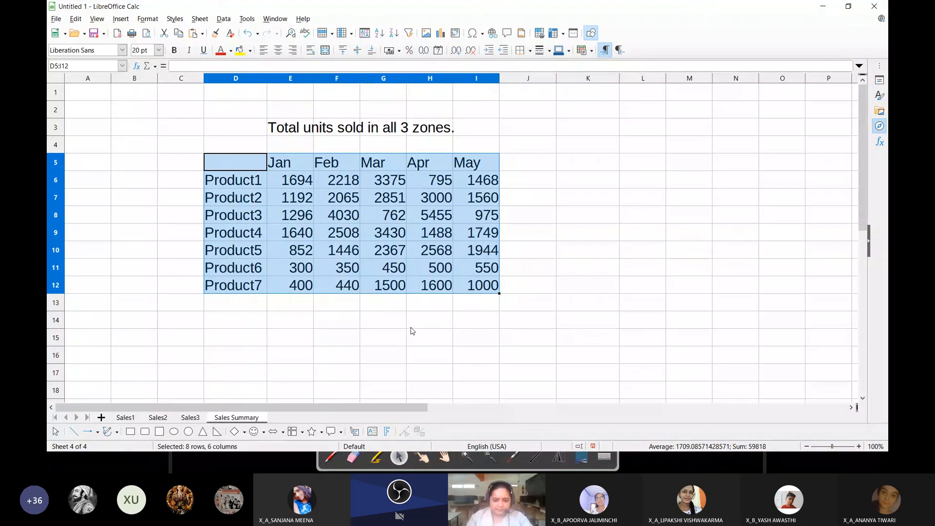
# Switch to Workbook Tutorial.ods, review the participant sheets, and copy the table A3:D10 from the Participant Set 1 sheet
pyautogui.hotkey('alt', 'Tab')
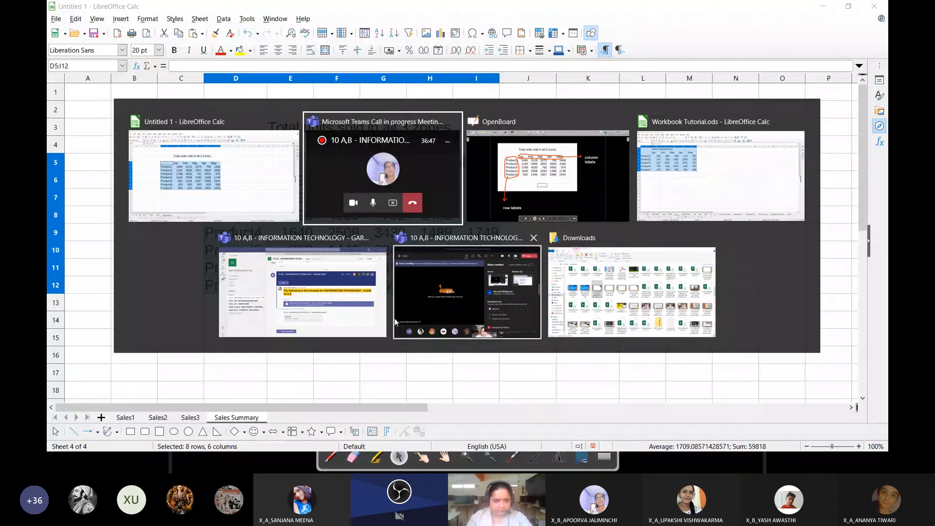
pyautogui.hotkey('alt', 'Tab')
pyautogui.hotkey('alt', 'Tab')
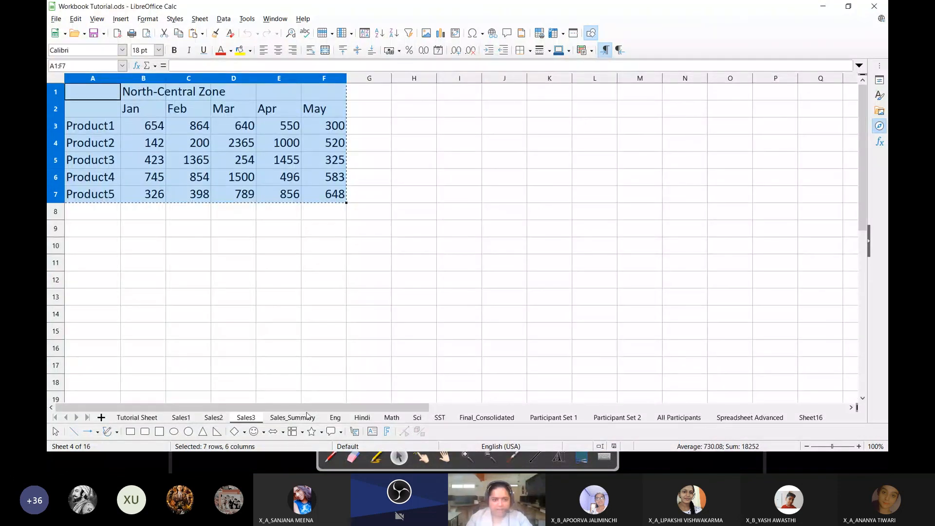
pyautogui.click(335, 418)
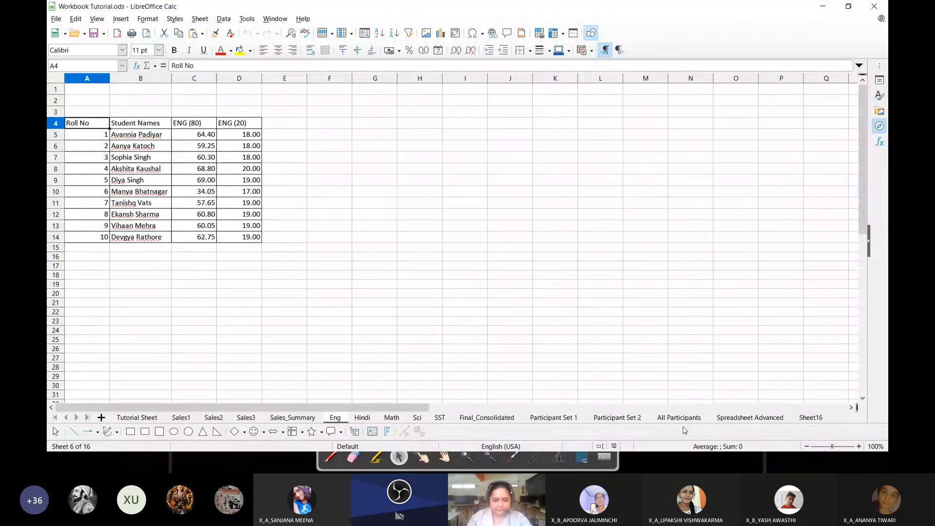
pyautogui.click(553, 417)
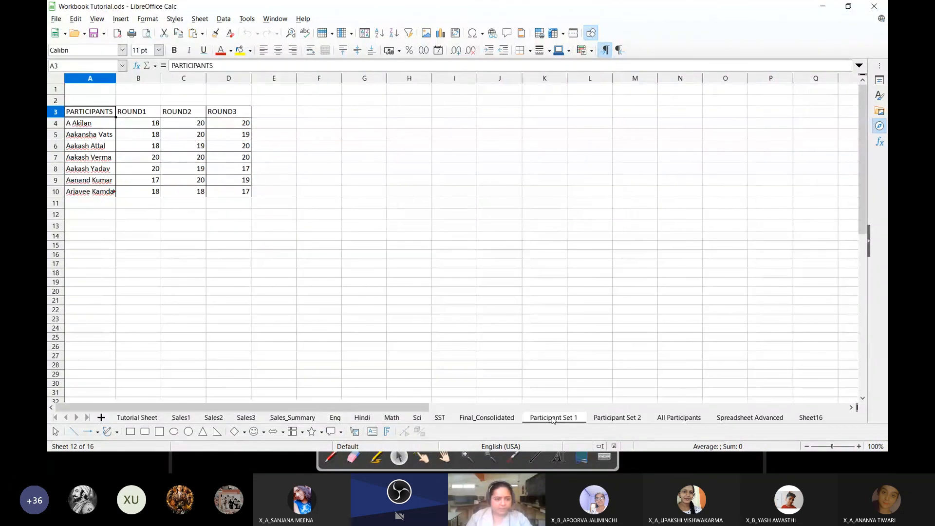
pyautogui.click(679, 417)
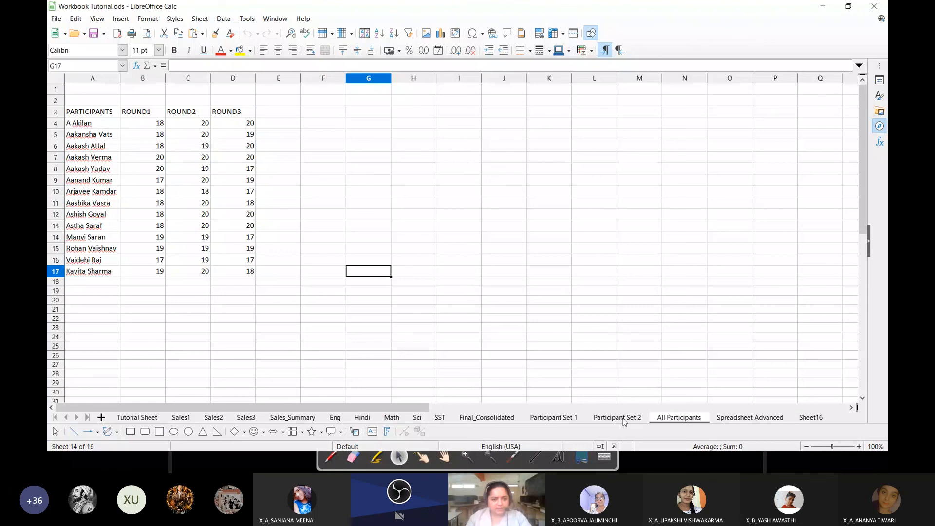
pyautogui.click(611, 418)
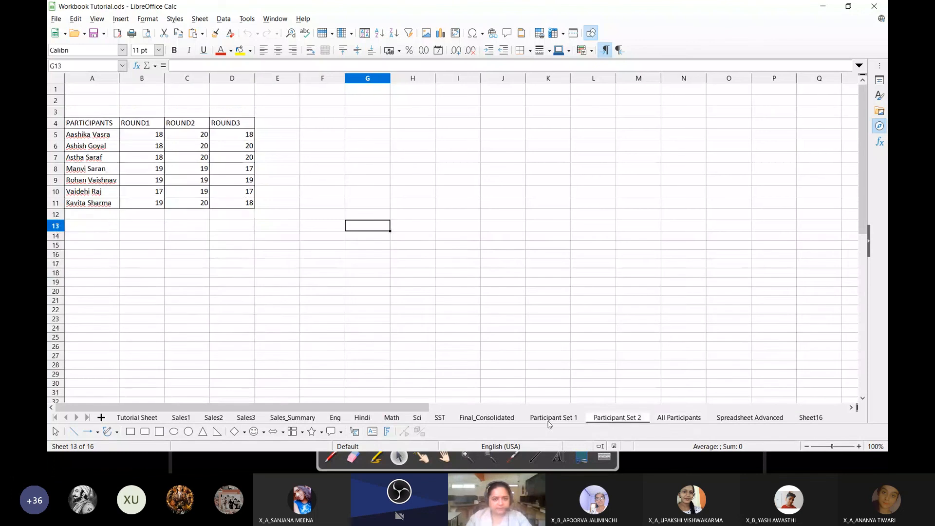
pyautogui.click(550, 417)
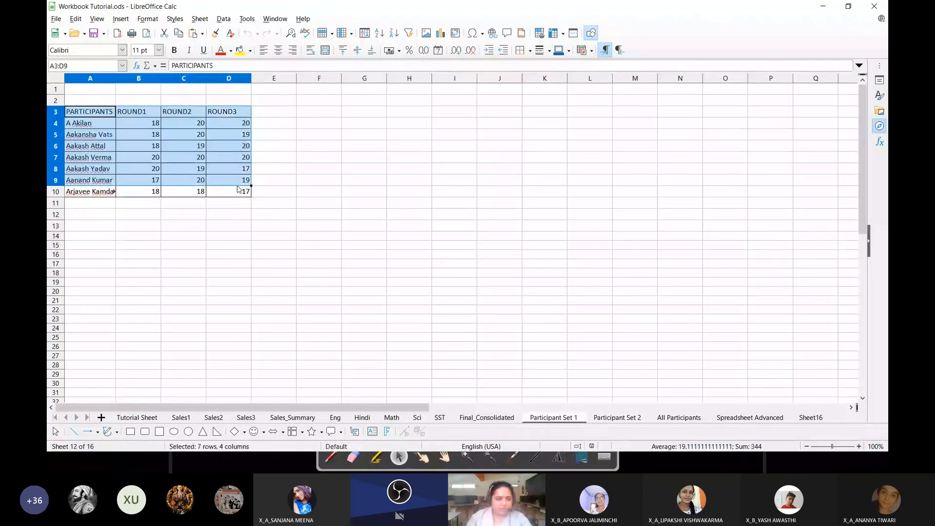
# Switch back to the Untitled 1 sales spreadsheet and close it without saving the changes
pyautogui.hotkey('alt', 'Tab')
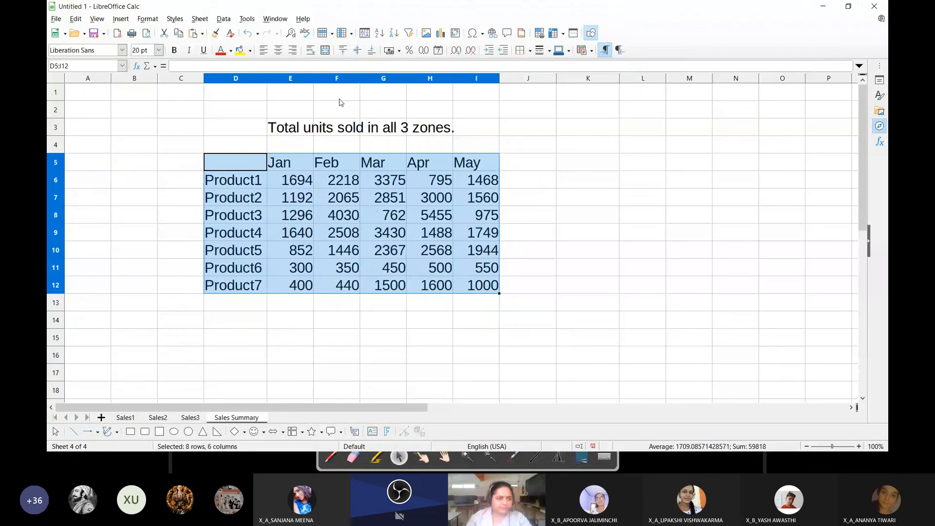
pyautogui.click(874, 6)
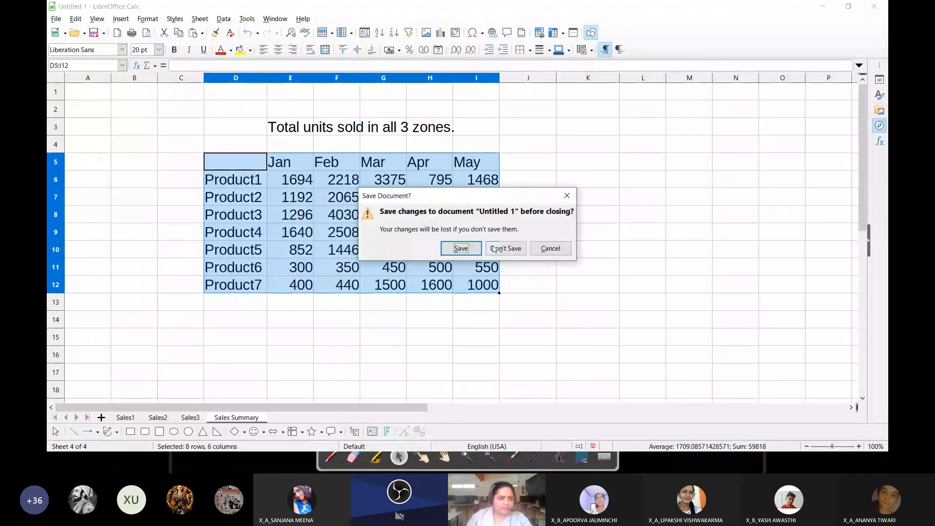
pyautogui.click(510, 257)
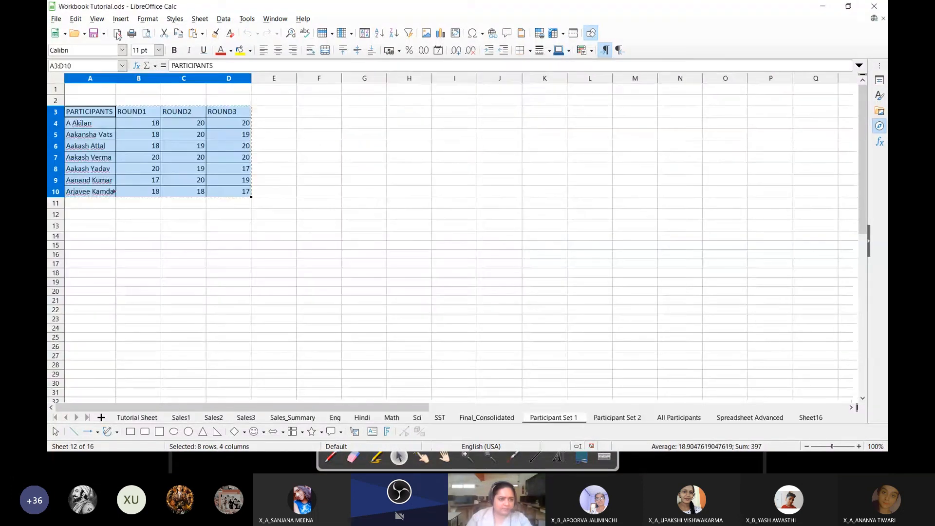
# Create a new blank spreadsheet and set the font size of all its cells to 20 pt
pyautogui.click(56, 33)
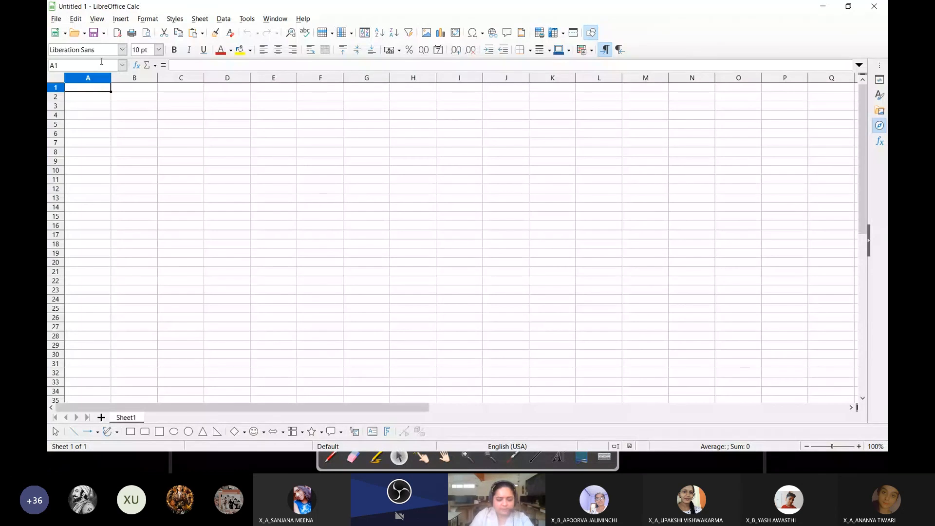
pyautogui.hotkey('ctrl', 'a')
pyautogui.click(158, 50)
pyautogui.click(142, 155)
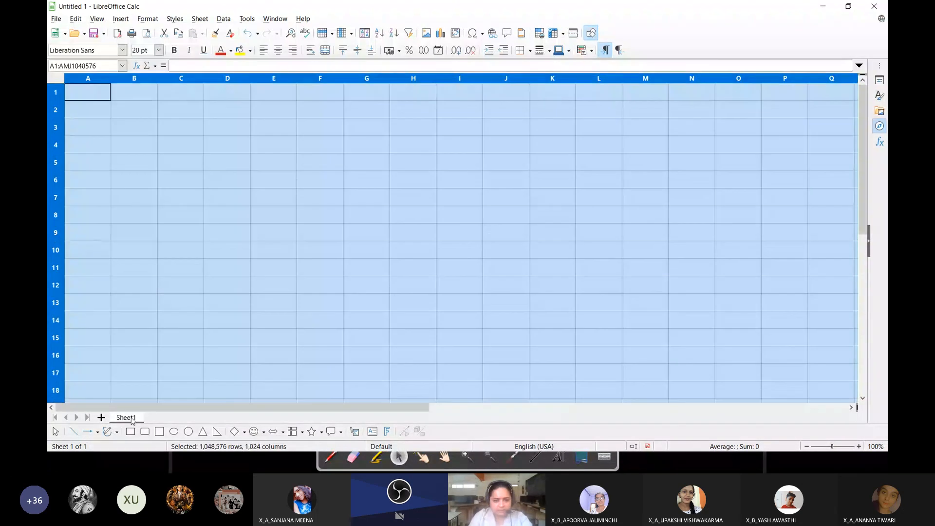
# Rename Sheet1 as Team1
pyautogui.doubleClick(128, 417)
pyautogui.write('Prati')
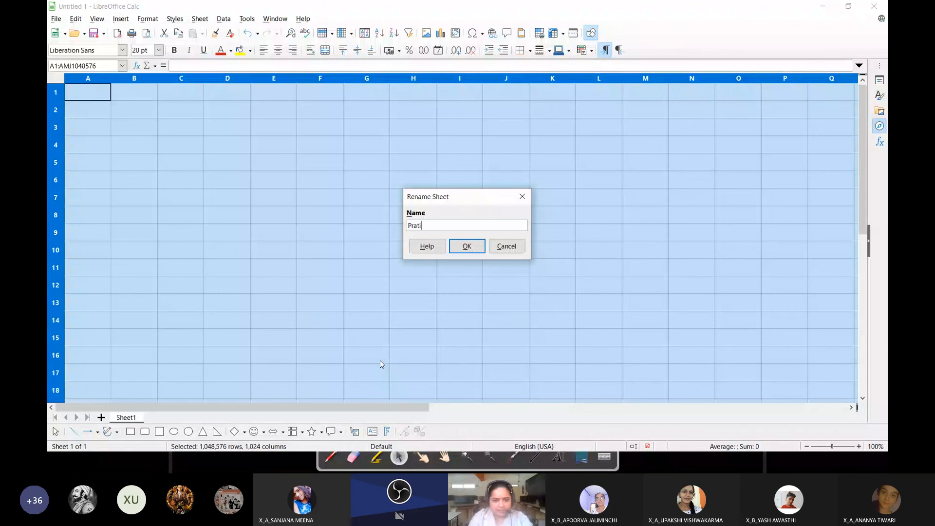
pyautogui.press('BackSpace')
pyautogui.press('BackSpace')
pyautogui.press('BackSpace')
pyautogui.press('BackSpace')
pyautogui.press('BackSpace')
pyautogui.write('Team')
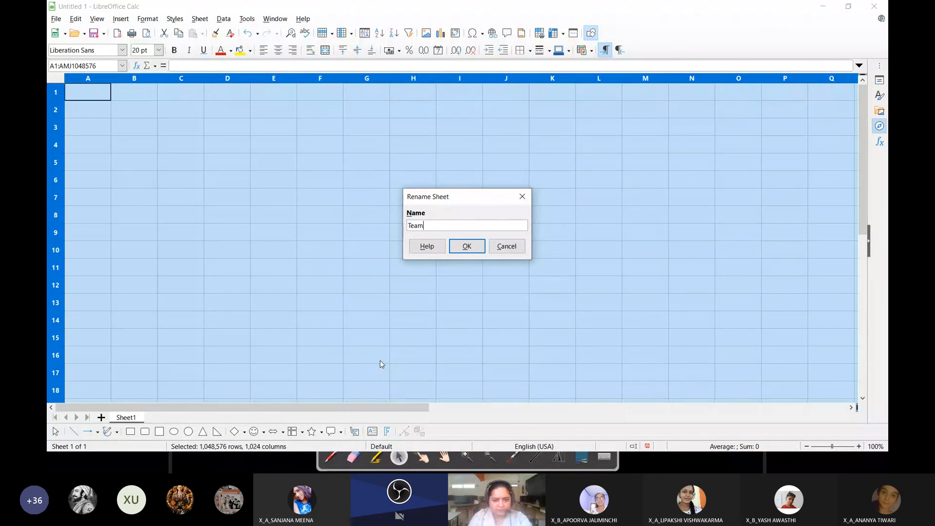
pyautogui.write('1')
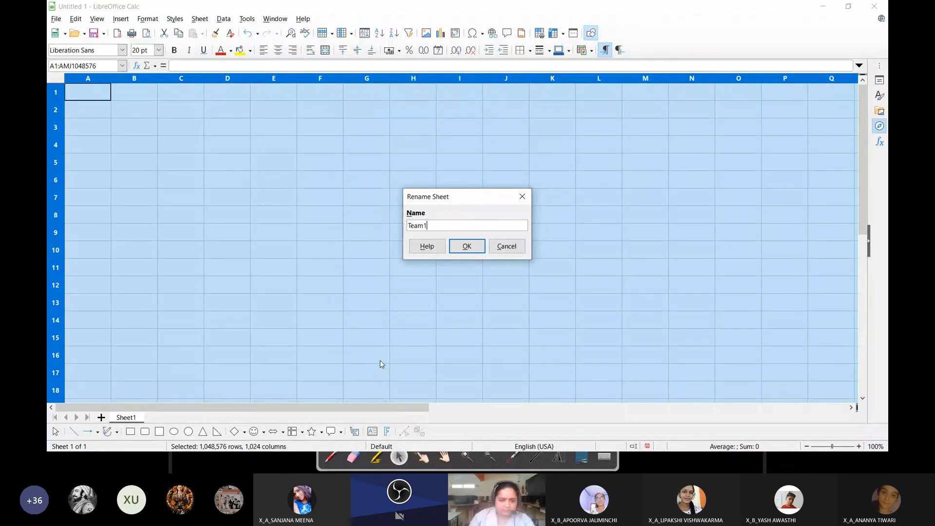
pyautogui.click(458, 252)
# Paste the copied participant table as unformatted text starting at cell B3 of the Team1 sheet, keeping the default import options
pyautogui.click(124, 128)
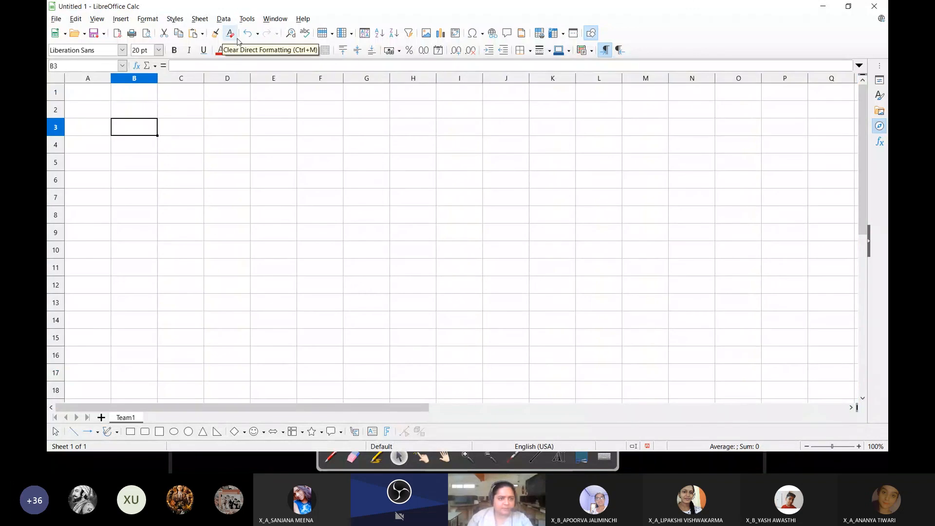
pyautogui.click(202, 33)
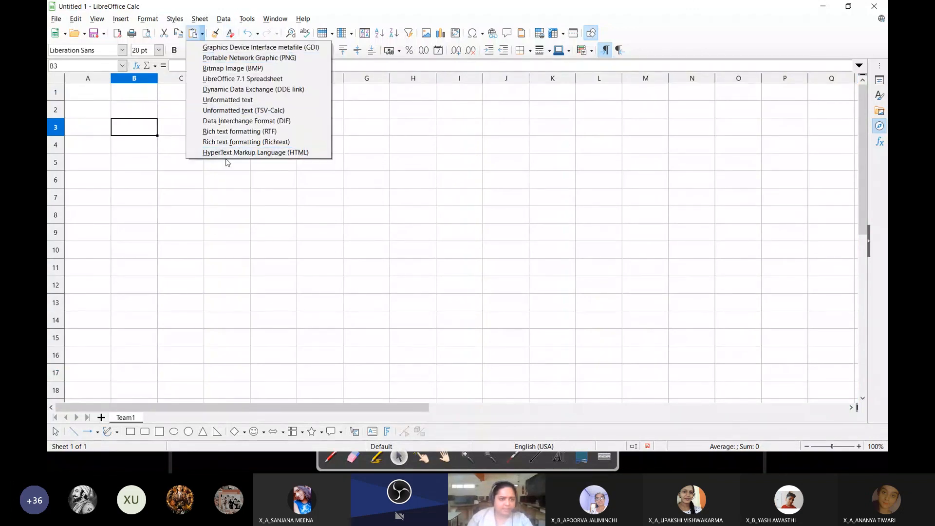
pyautogui.click(226, 101)
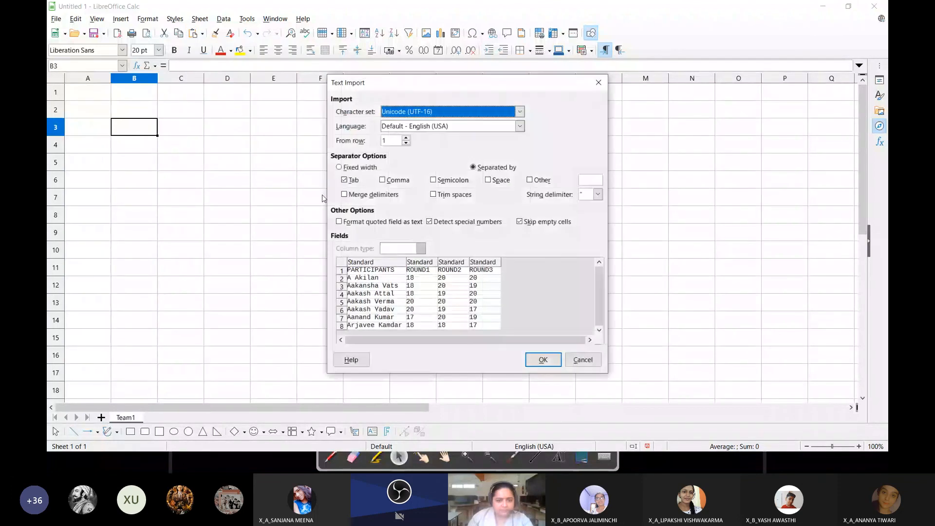
pyautogui.press('Return')
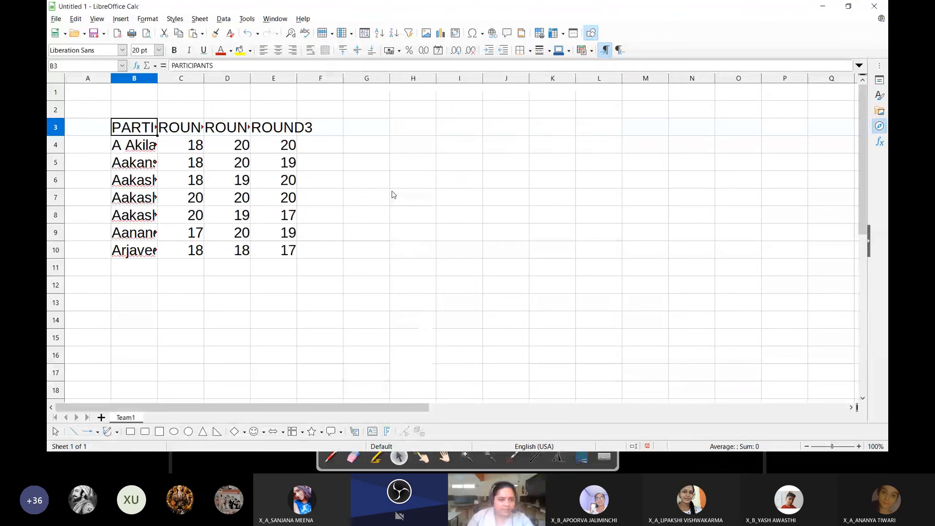
# Set columns B to E on the Team1 sheet to their optimal width
pyautogui.click(320, 162)
pyautogui.moveTo(134, 78); pyautogui.dragTo(227, 81)
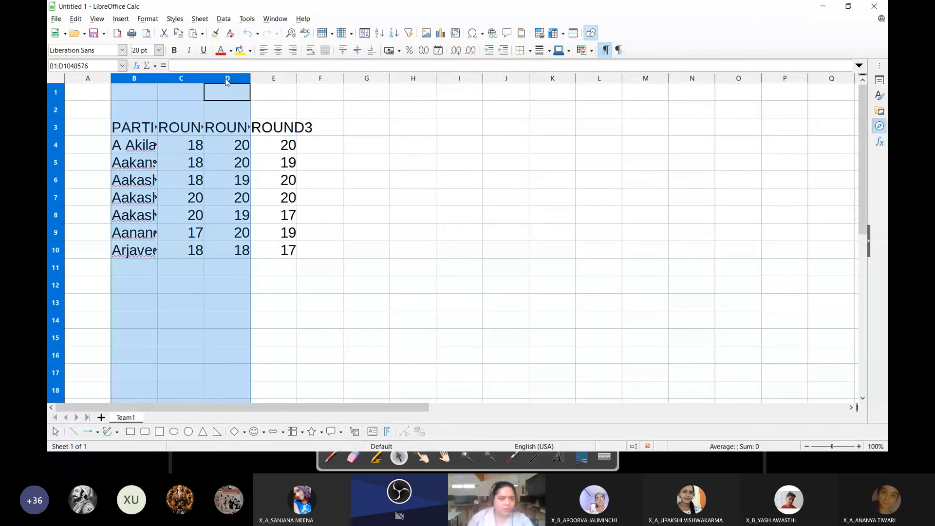
pyautogui.hotkey('shift', 'Right')
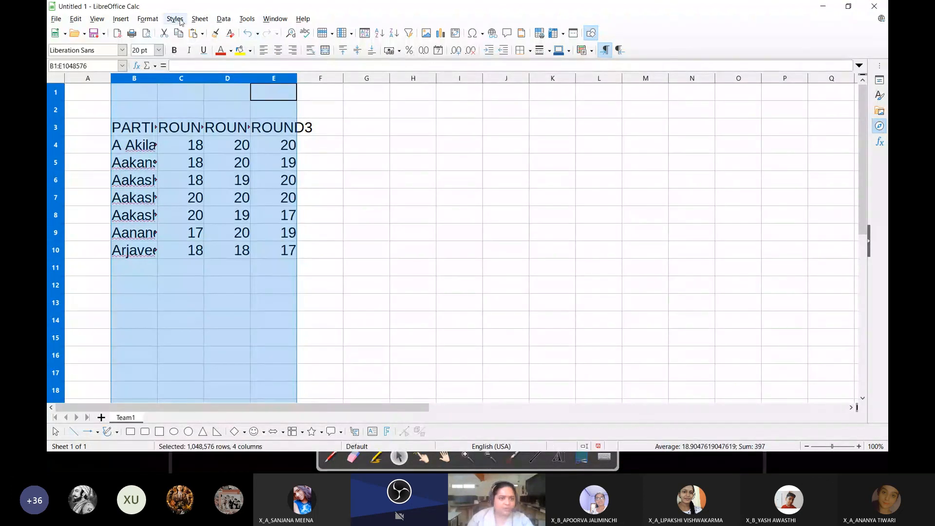
pyautogui.click(148, 18)
pyautogui.moveTo(229, 111)
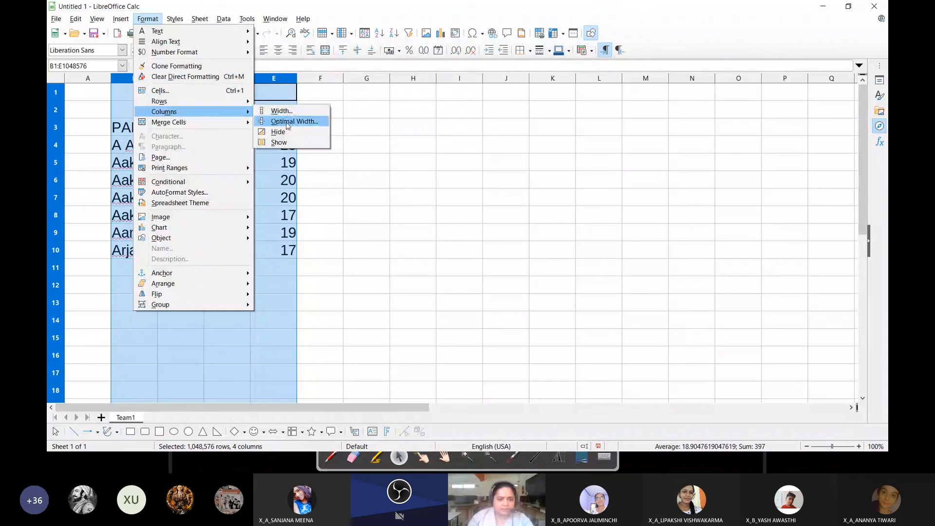
pyautogui.click(287, 122)
pyautogui.click(493, 199)
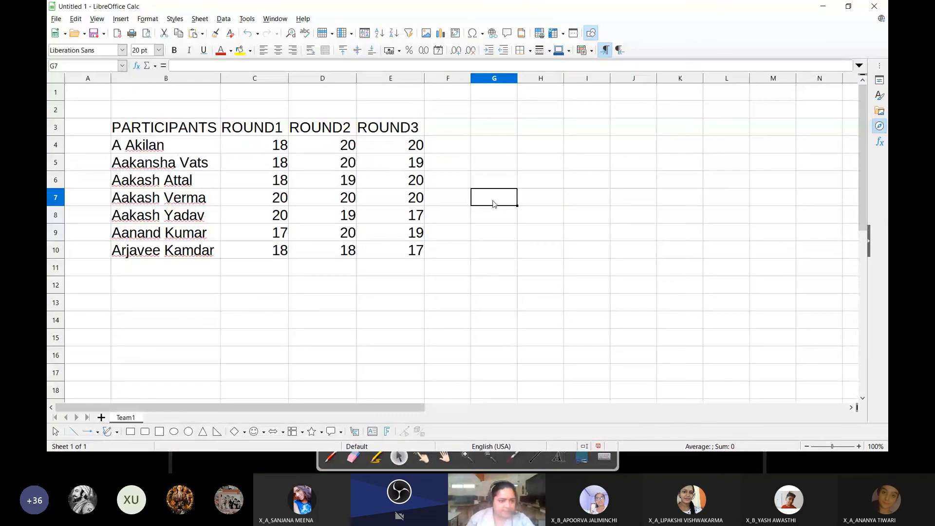
# Review the participant names in B4:B10 and the round headings in row 3 of the Team1 sheet
pyautogui.moveTo(151, 146); pyautogui.dragTo(162, 255)
pyautogui.click(389, 267)
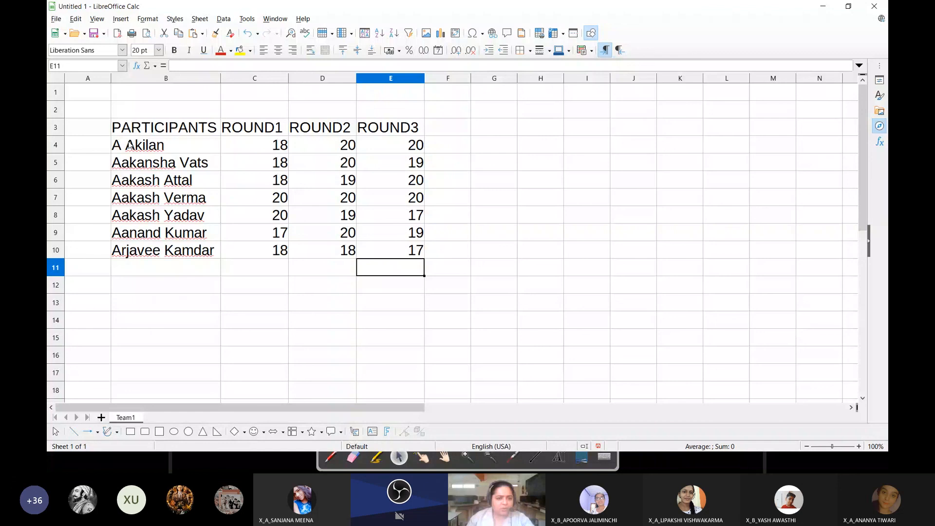
pyautogui.moveTo(130, 146); pyautogui.dragTo(162, 250)
pyautogui.press('Up')
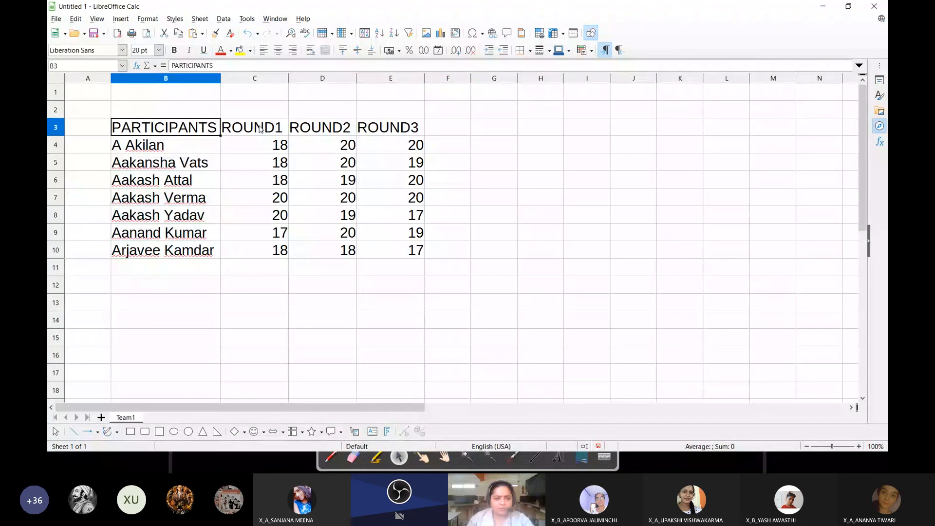
pyautogui.press('Right')
pyautogui.press('Right')
pyautogui.press('Right')
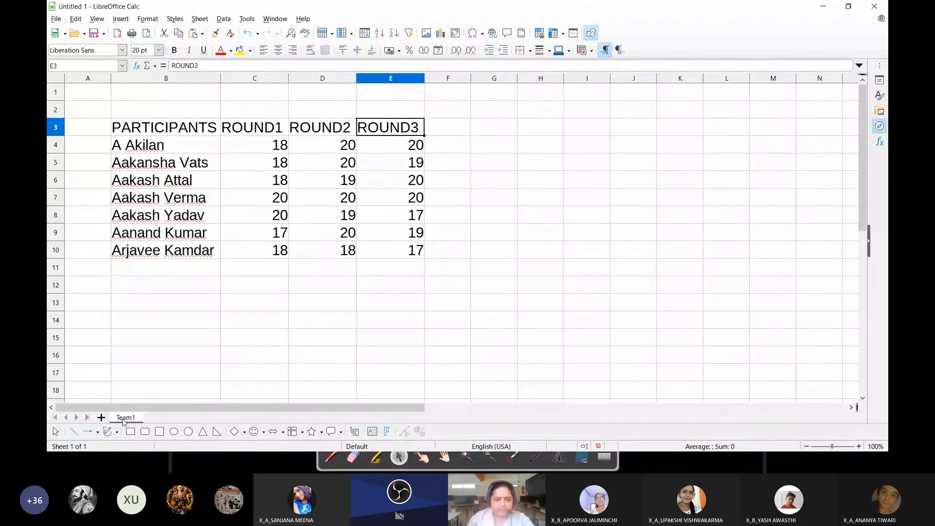
# Add a new sheet named Team2 and set the font size of all its cells to 20 pt
pyautogui.click(101, 418)
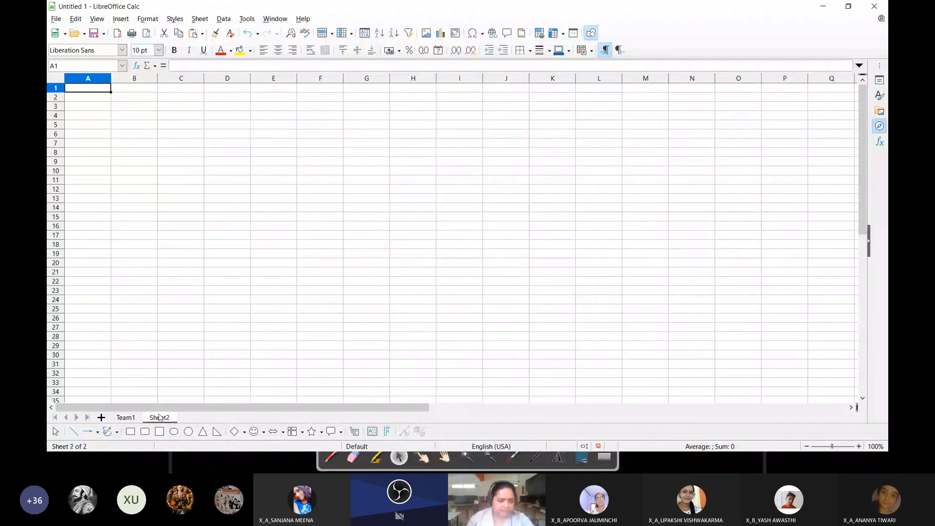
pyautogui.doubleClick(159, 417)
pyautogui.write('Team2')
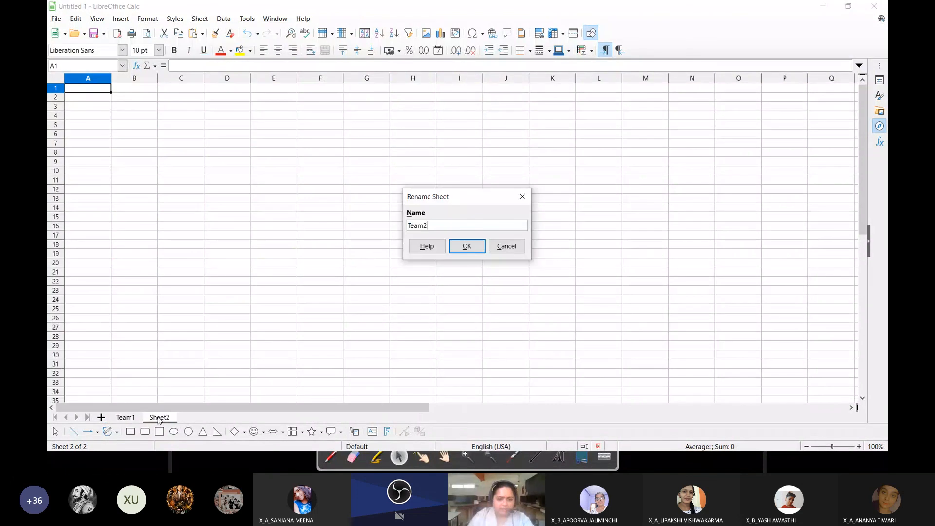
pyautogui.press('Return')
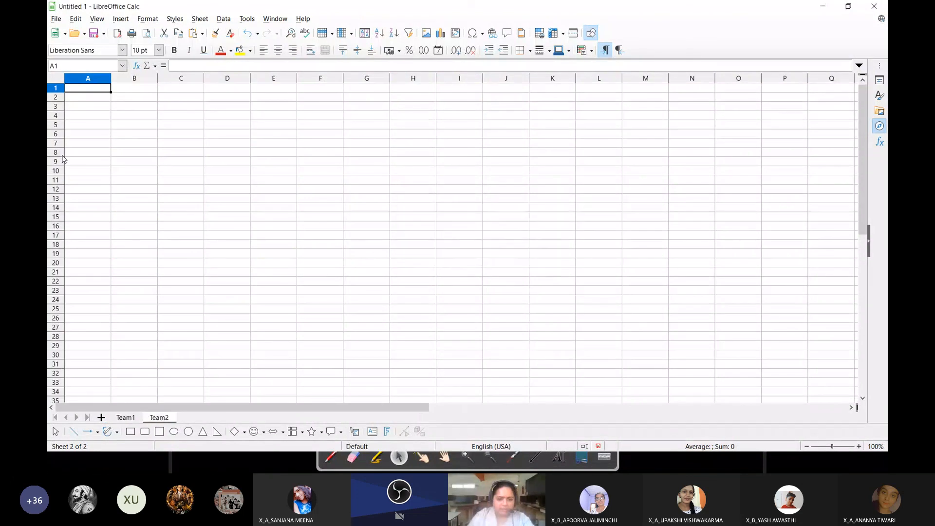
pyautogui.hotkey('ctrl', 'a')
pyautogui.click(158, 49)
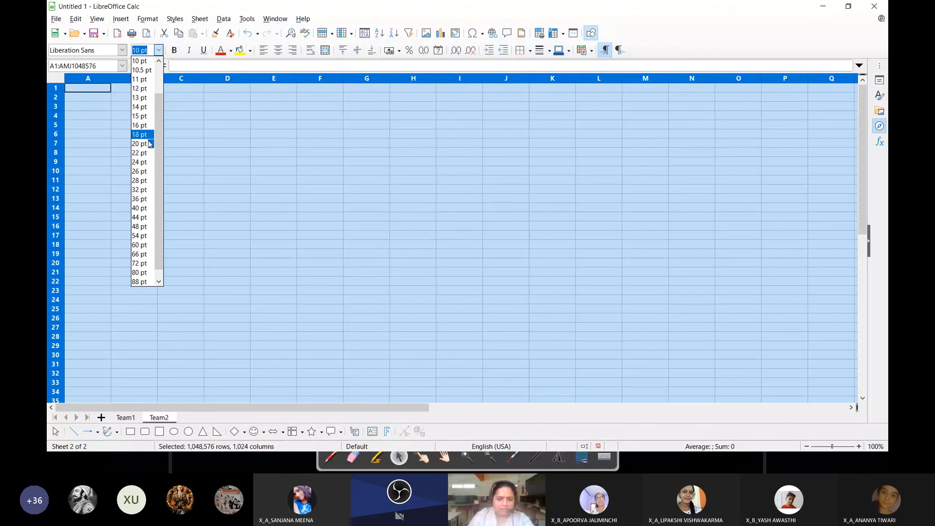
# Switch to Workbook Tutorial.ods, copy the table A4:D11 from the Participant Set 2 sheet, and return to the Untitled 1 spreadsheet
pyautogui.hotkey('alt', 'Tab')
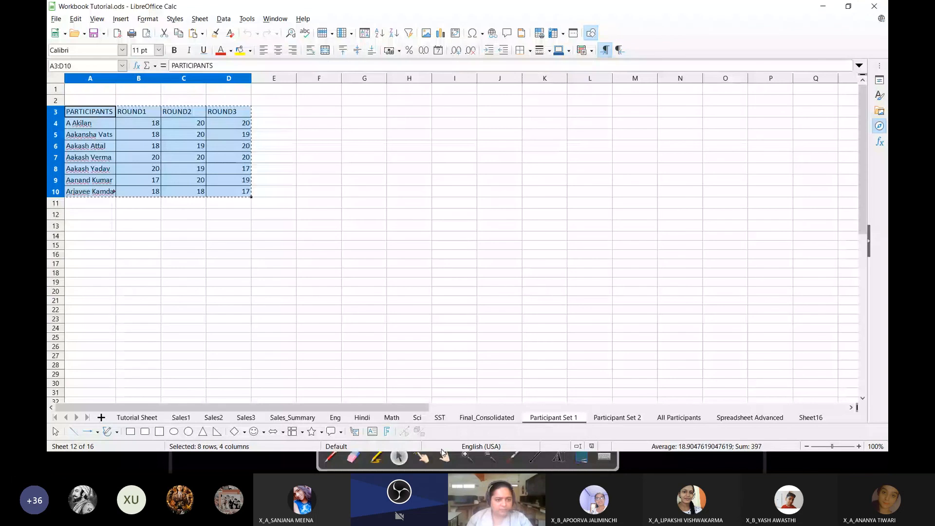
pyautogui.click(616, 418)
pyautogui.moveTo(92, 123); pyautogui.dragTo(246, 204)
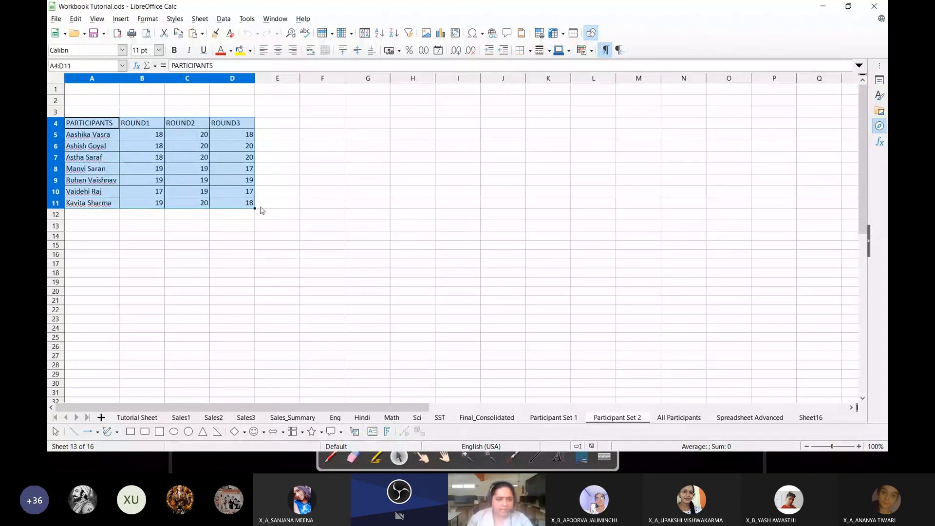
pyautogui.hotkey('ctrl', 'c')
pyautogui.hotkey('alt', 'Tab')
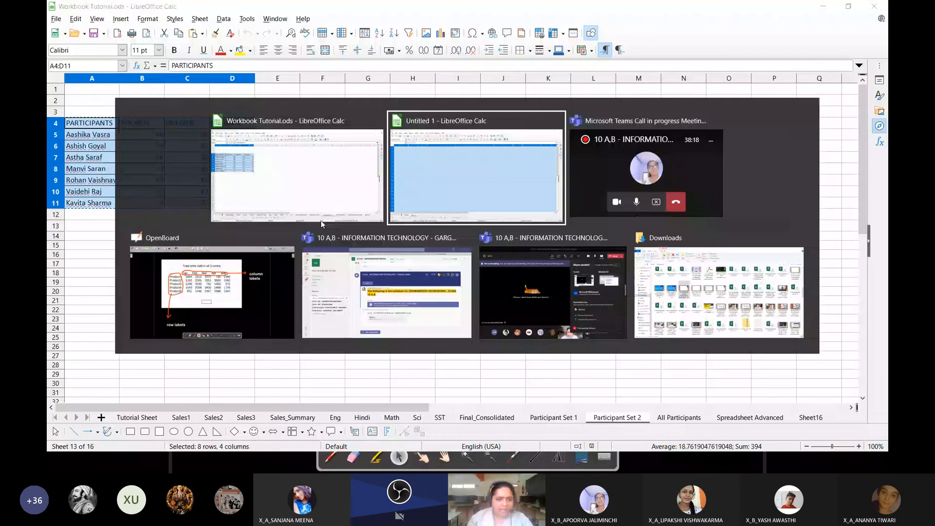
# Paste the copied table as unformatted text at cell F5 of the Team2 sheet and set columns F to I to optimal width
pyautogui.click(320, 162)
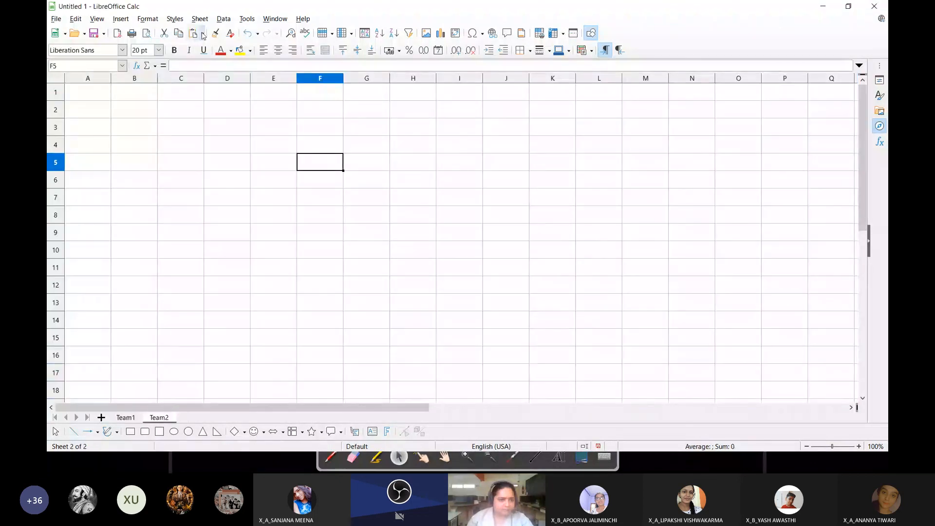
pyautogui.click(218, 154)
pyautogui.click(318, 162)
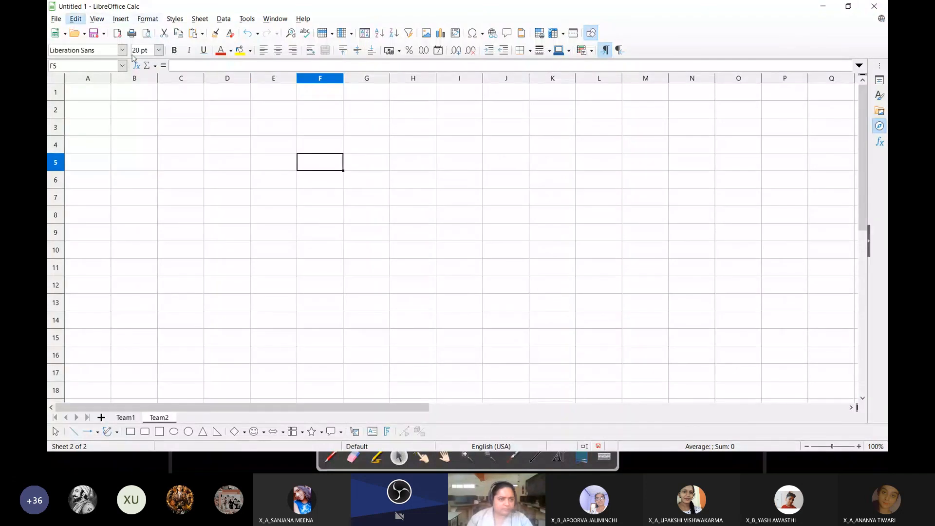
pyautogui.click(80, 19)
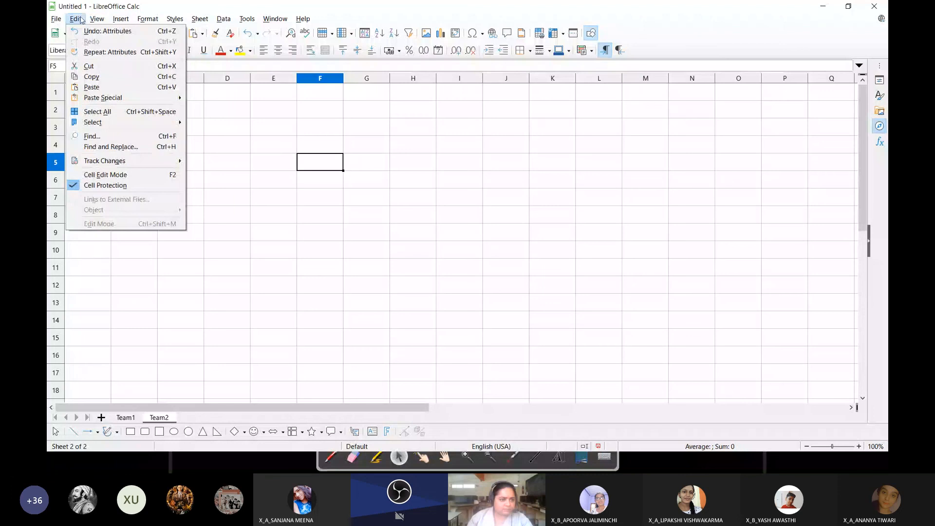
pyautogui.moveTo(121, 97)
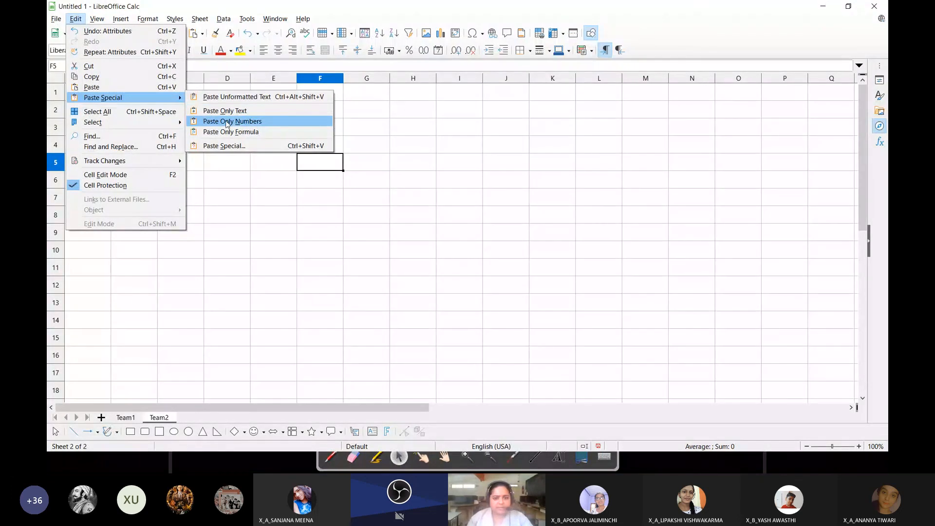
pyautogui.click(229, 97)
pyautogui.click(542, 359)
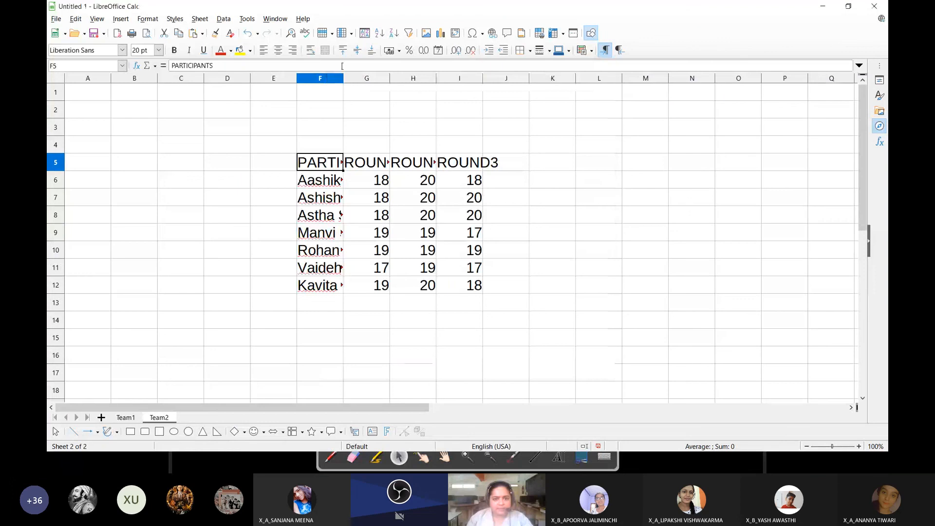
pyautogui.moveTo(320, 78); pyautogui.dragTo(457, 79)
pyautogui.click(148, 19)
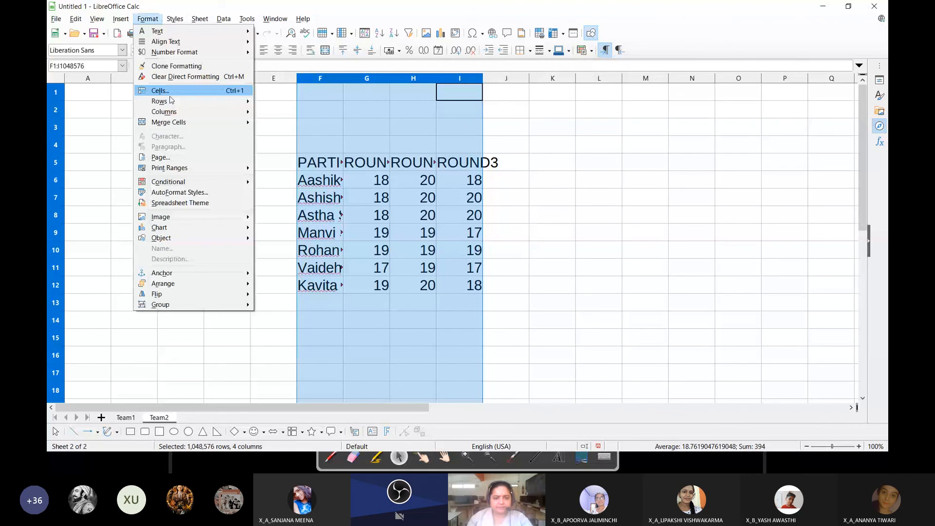
# Compare the participant names and round headings of the tables on the Team1 and Team2 sheets
pyautogui.click(124, 418)
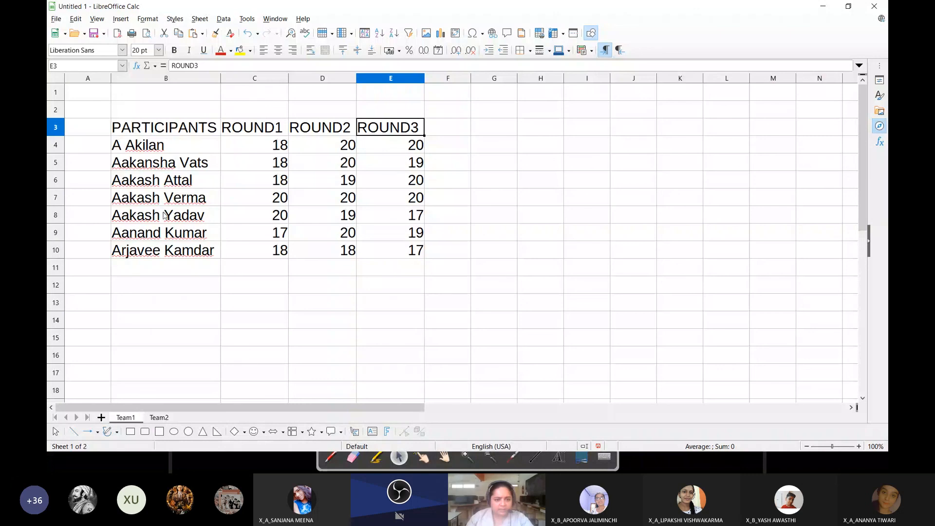
pyautogui.click(158, 417)
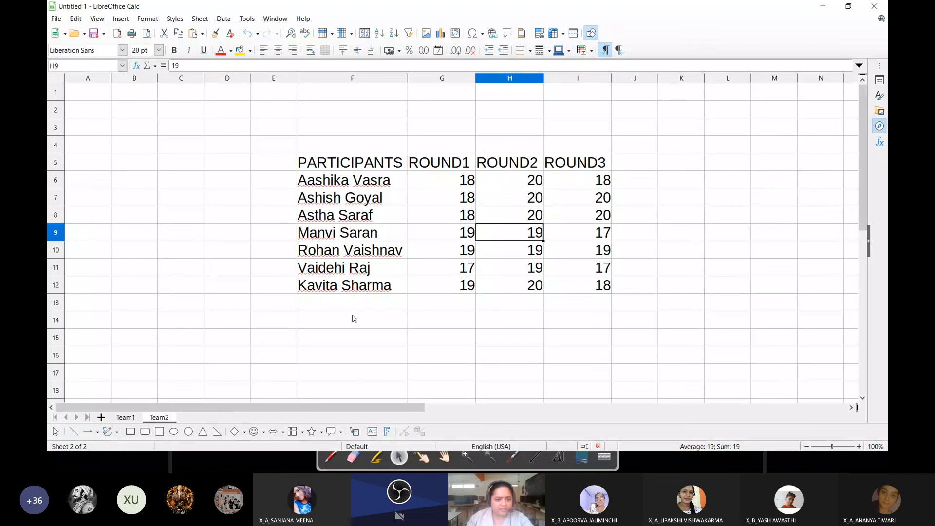
pyautogui.moveTo(441, 162); pyautogui.dragTo(577, 163)
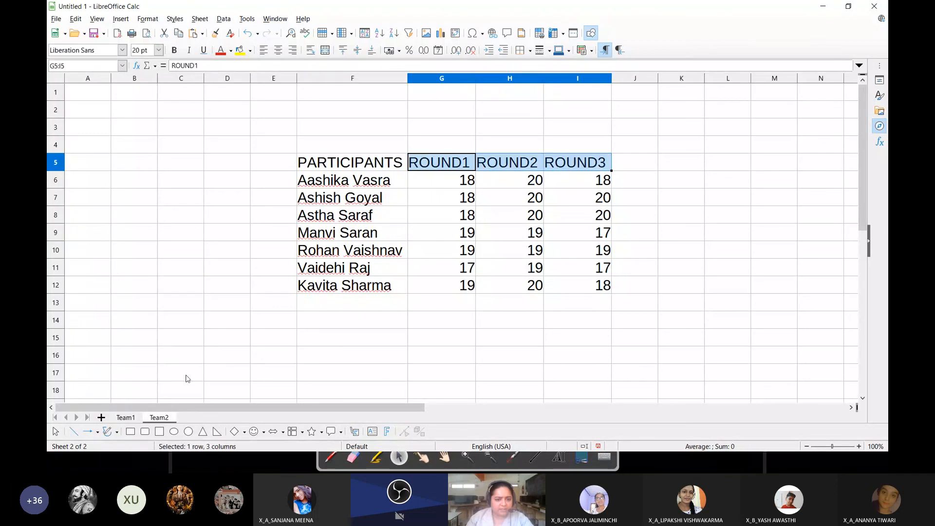
pyautogui.click(125, 417)
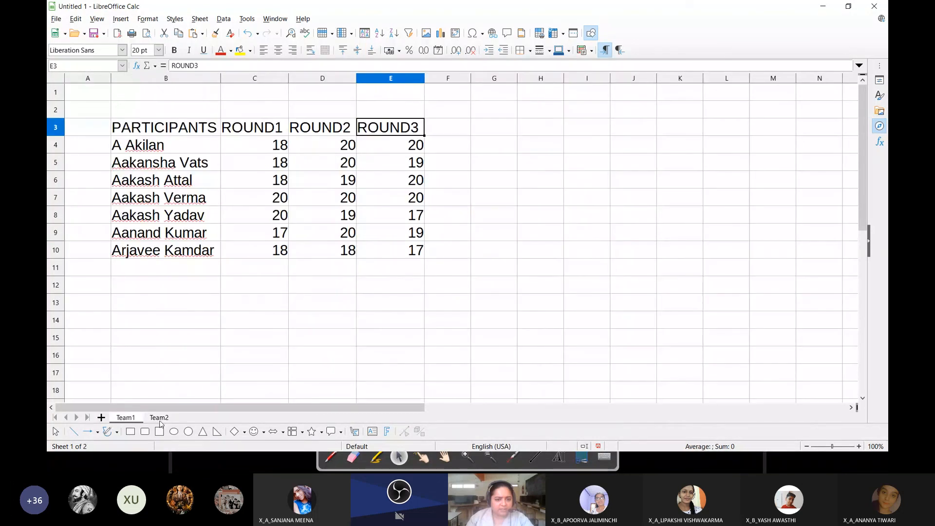
pyautogui.click(160, 417)
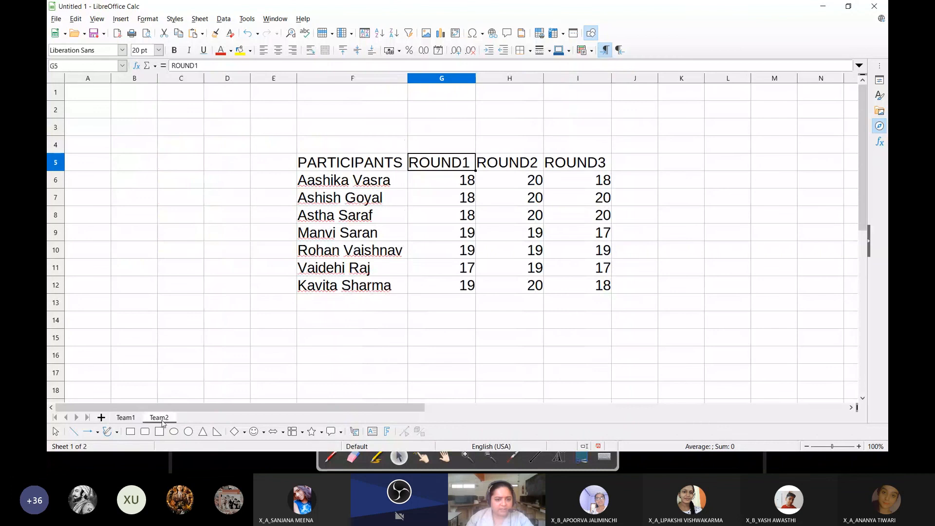
# Add a third sheet after Team2 and name it All Participants
pyautogui.click(101, 417)
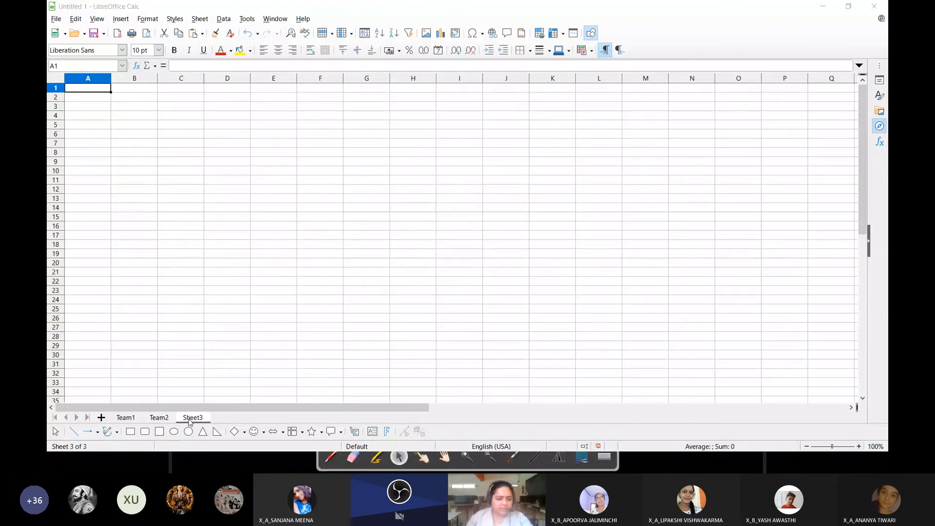
pyautogui.doubleClick(190, 420)
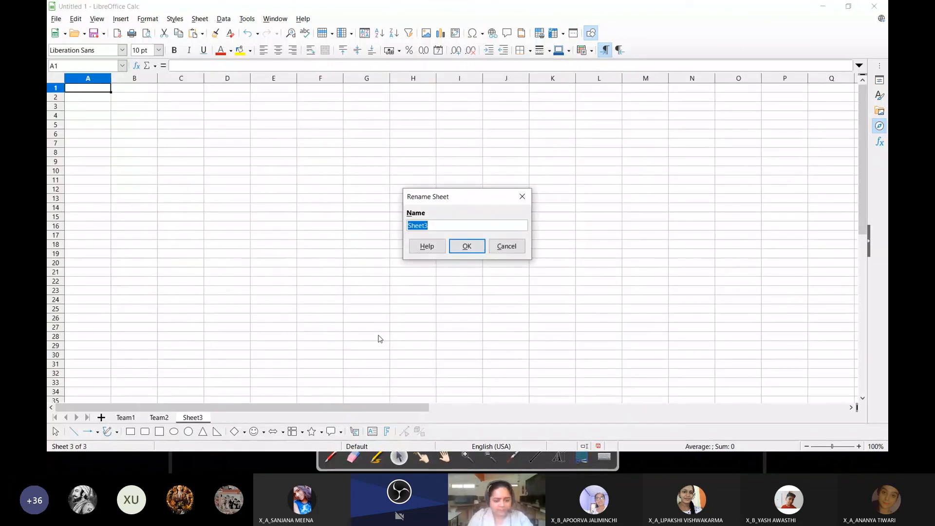
pyautogui.write('All Participants')
pyautogui.press('Return')
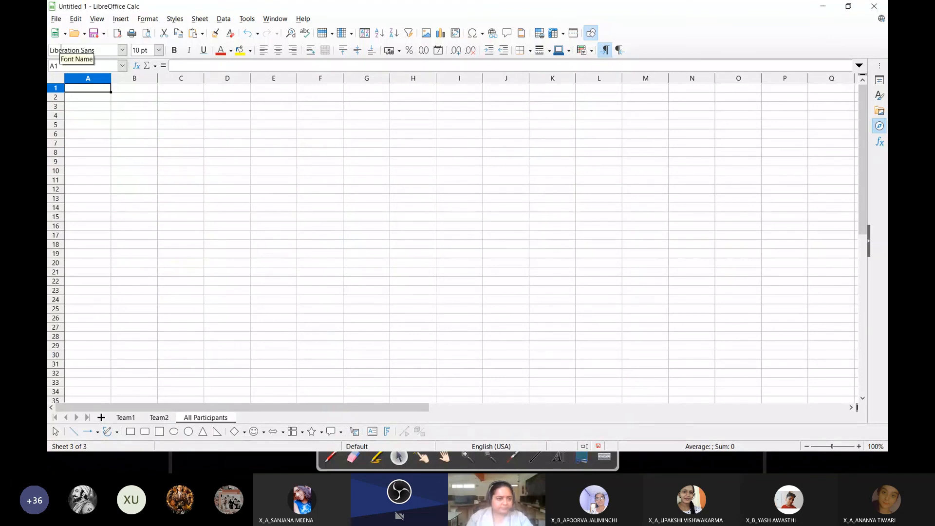
# Set the font size of the entire All Participants sheet to 20 pt and make C4 the active cell
pyautogui.click(55, 78)
pyautogui.click(158, 50)
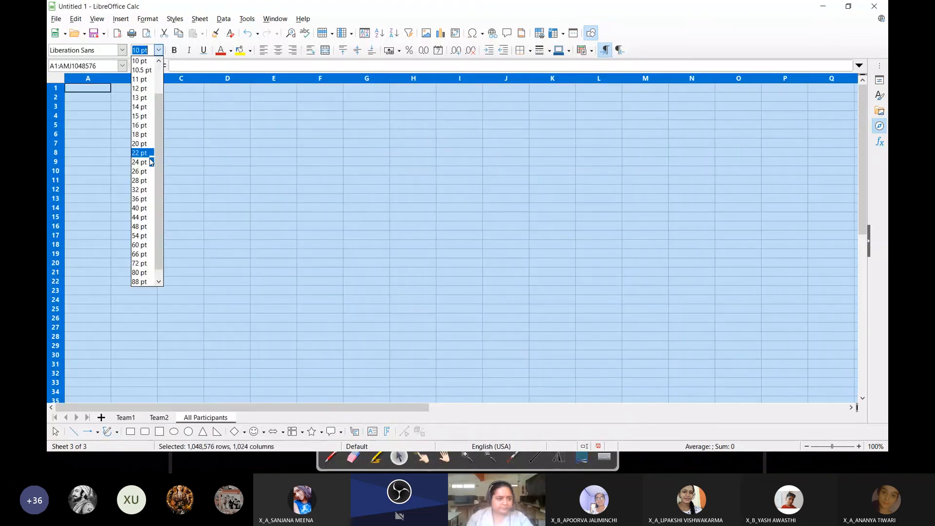
pyautogui.click(144, 144)
pyautogui.click(179, 146)
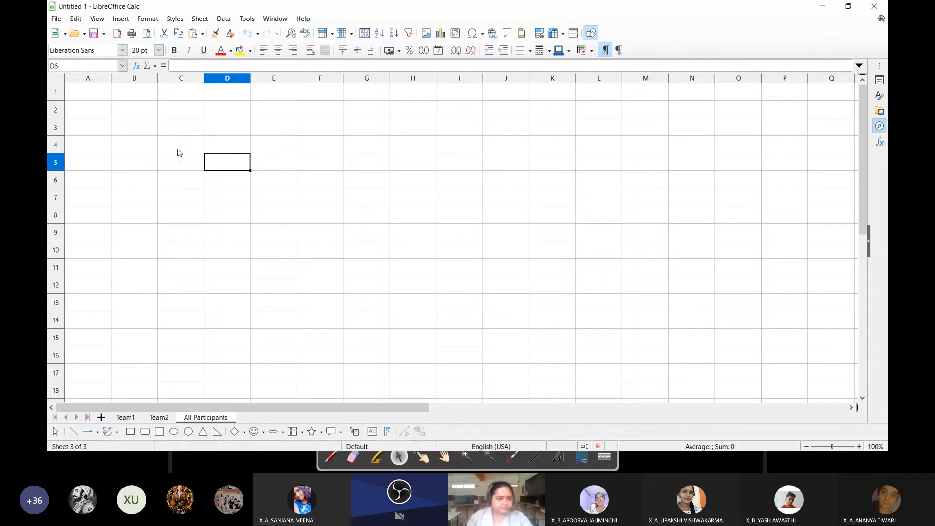
# Start a Sum consolidation and add the Team1 table B3:E10 as its first source range
pyautogui.hotkey('alt', 't')
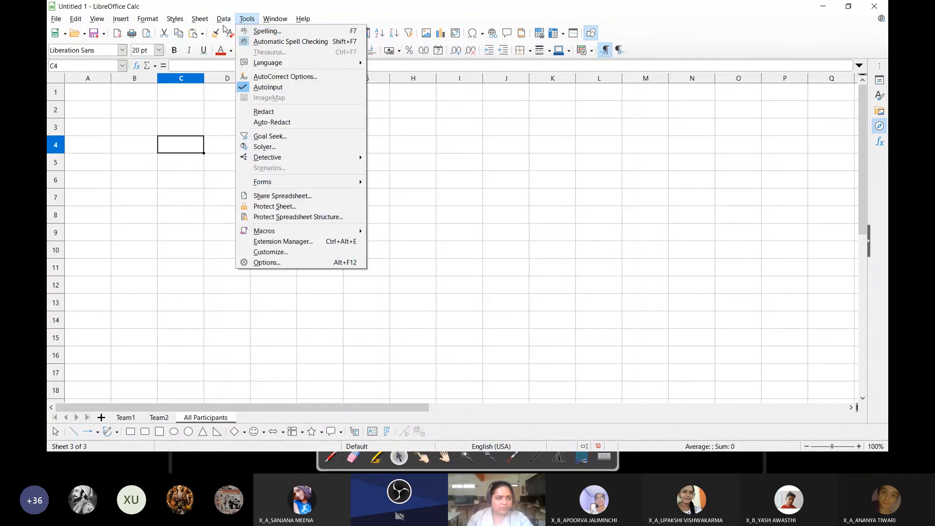
pyautogui.click(246, 224)
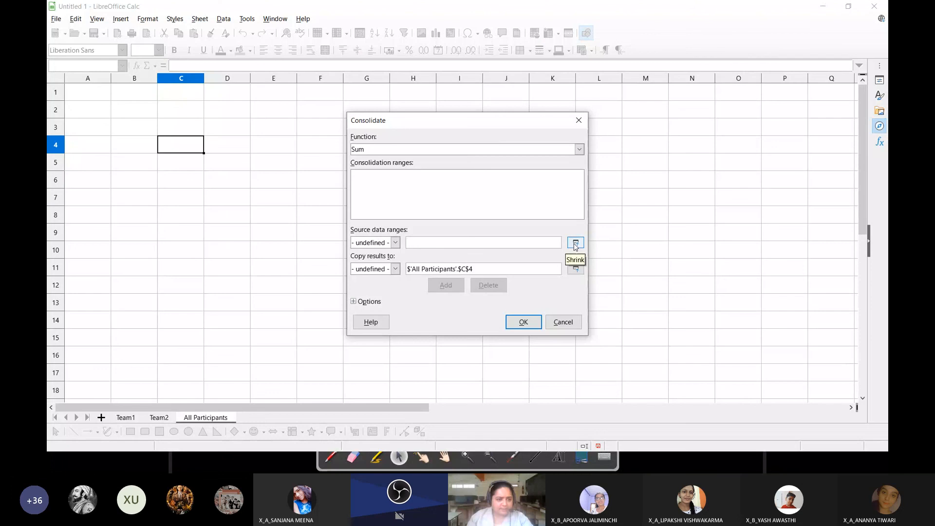
pyautogui.click(576, 246)
pyautogui.click(126, 418)
pyautogui.moveTo(165, 127); pyautogui.dragTo(406, 256)
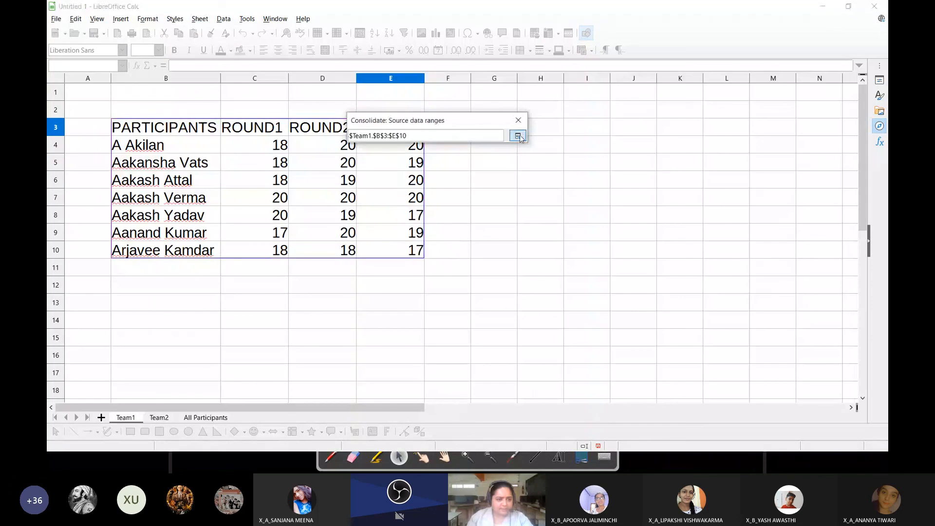
pyautogui.click(517, 136)
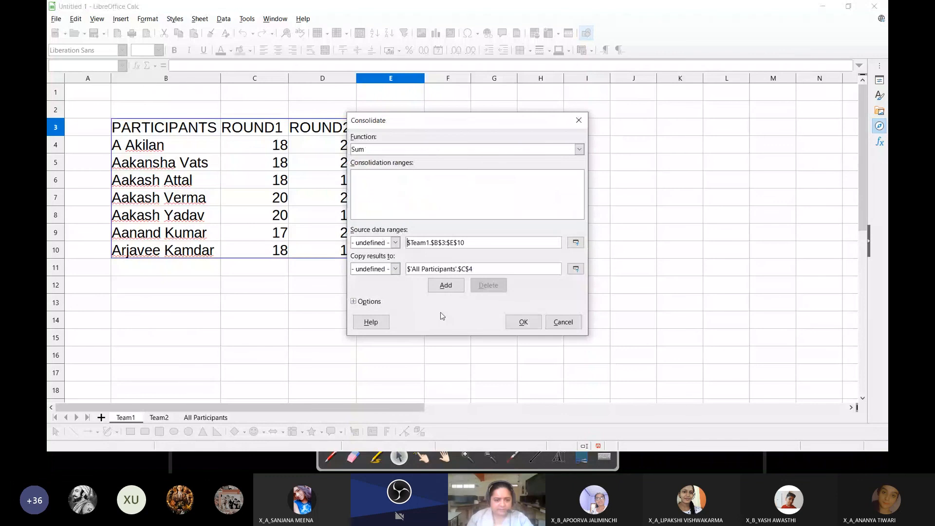
# Add the Team2 table F5:I12 as the second consolidation range
pyautogui.click(575, 243)
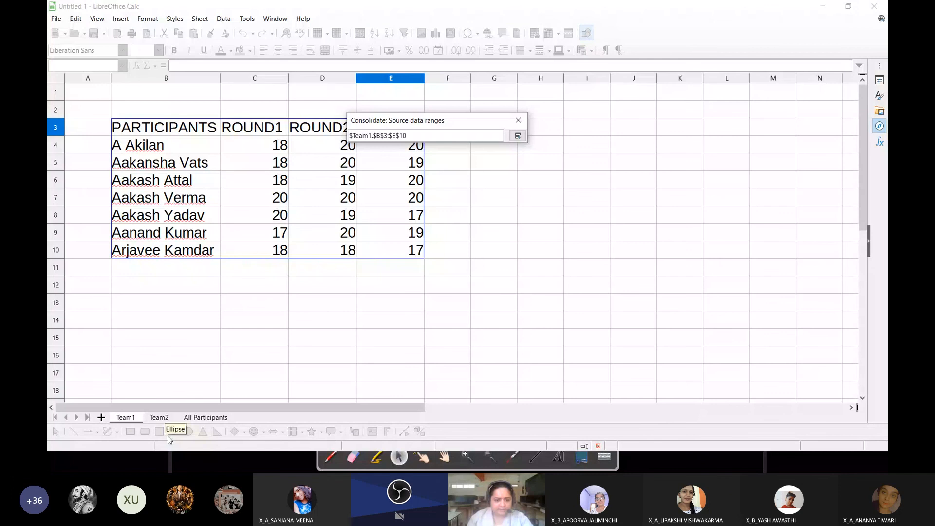
pyautogui.click(159, 418)
pyautogui.moveTo(317, 162); pyautogui.dragTo(584, 285)
pyautogui.click(517, 135)
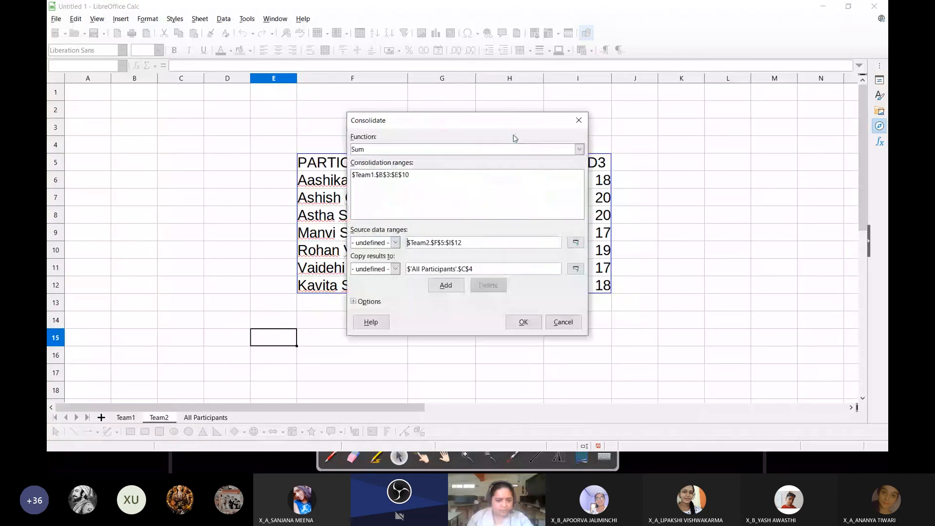
pyautogui.click(446, 285)
# Output the consolidation to cell C4 of All Participants, consolidating by both row labels and column labels
pyautogui.click(574, 270)
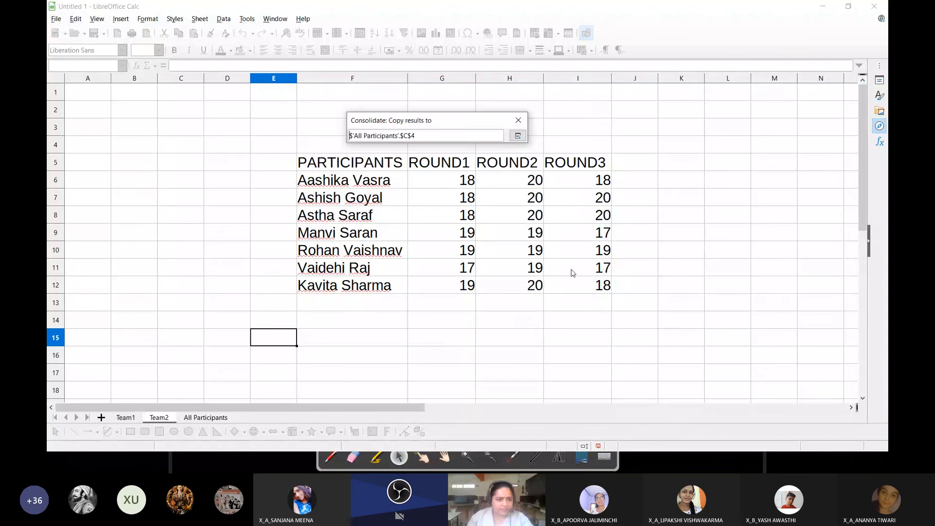
pyautogui.click(206, 418)
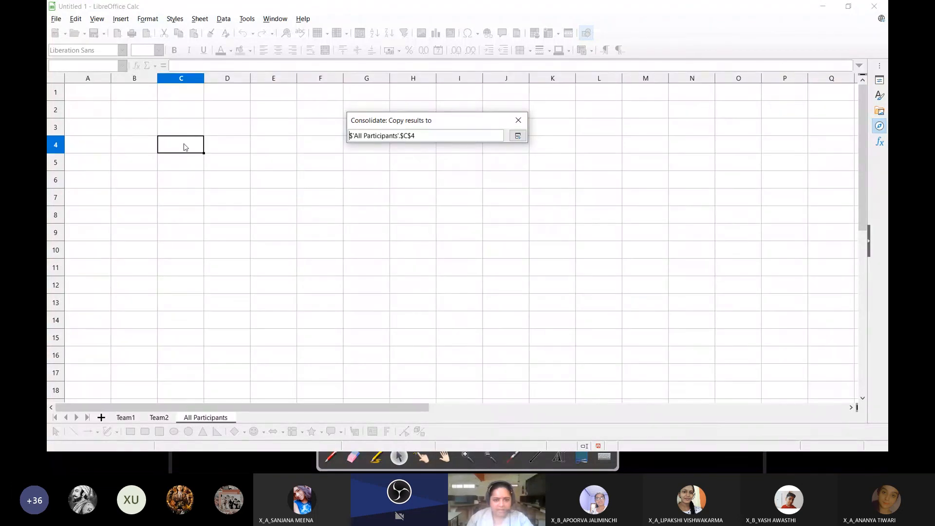
pyautogui.click(517, 135)
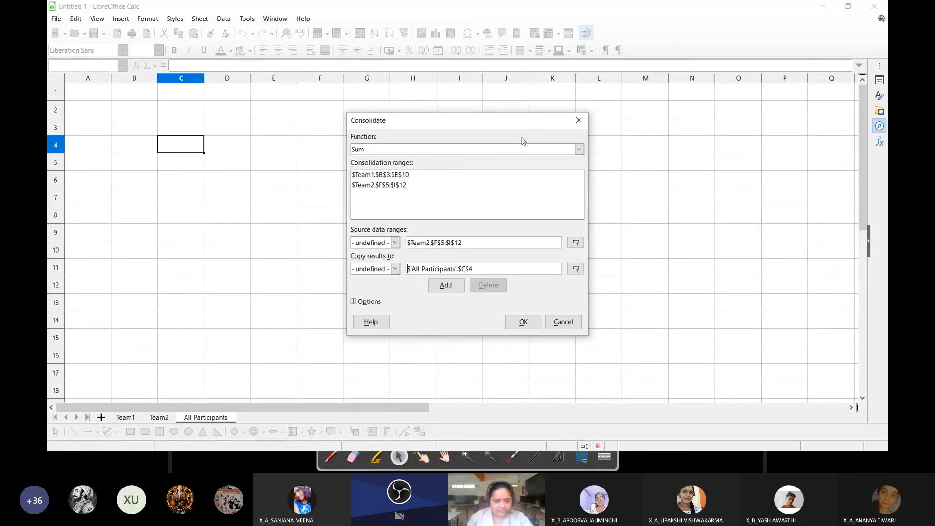
pyautogui.click(353, 301)
pyautogui.click(359, 325)
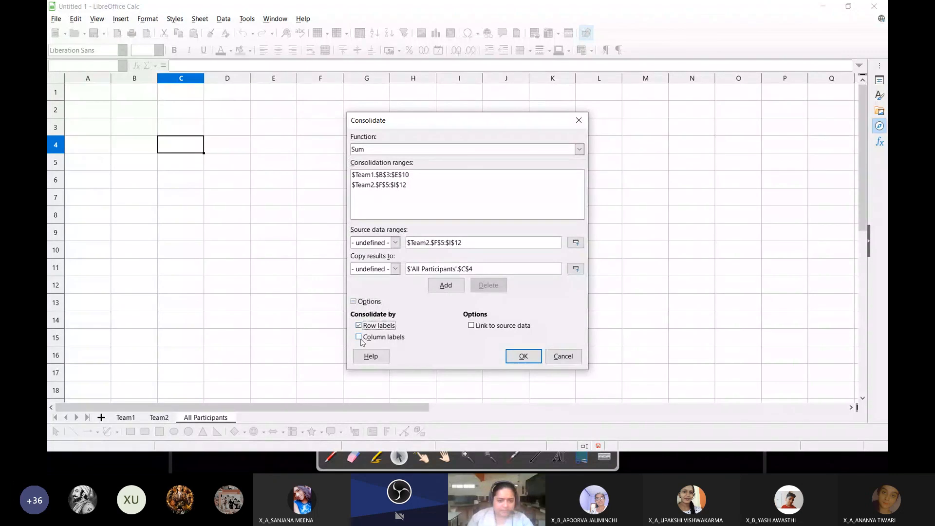
pyautogui.click(523, 355)
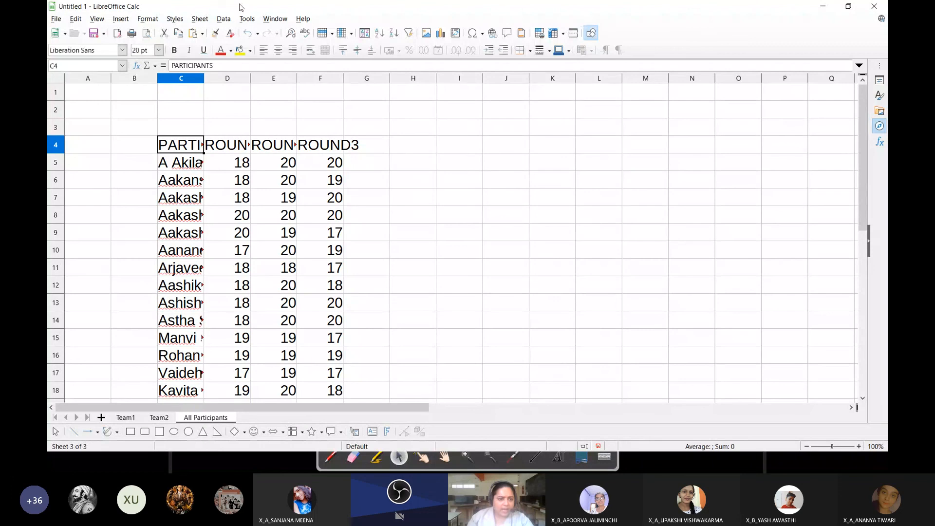
# Set columns C to F of the All Participants sheet to optimal width and review the combined participant list
pyautogui.moveTo(180, 78); pyautogui.dragTo(304, 77)
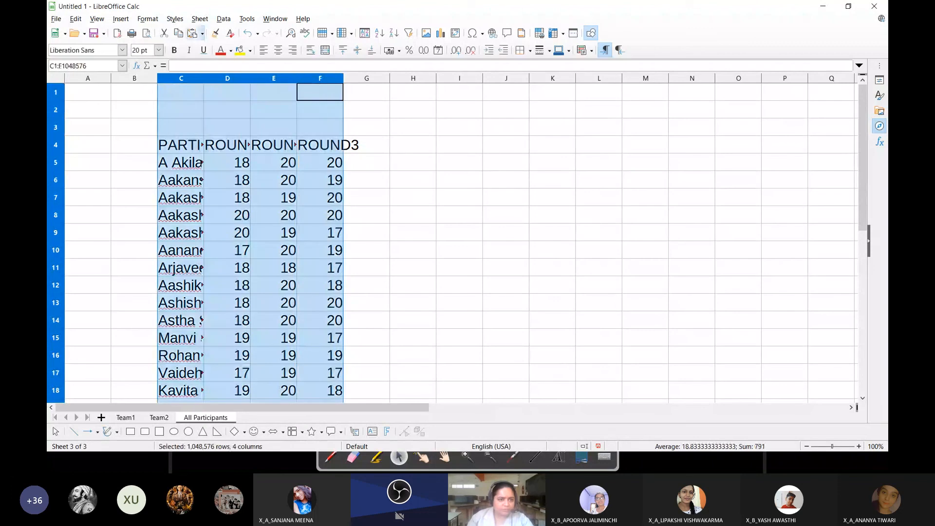
pyautogui.click(147, 18)
pyautogui.moveTo(164, 111)
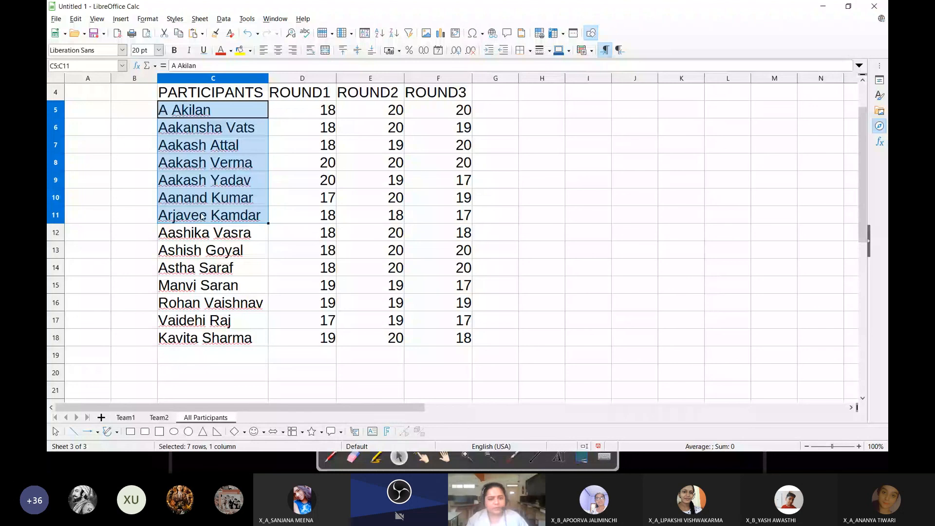
pyautogui.click(506, 223)
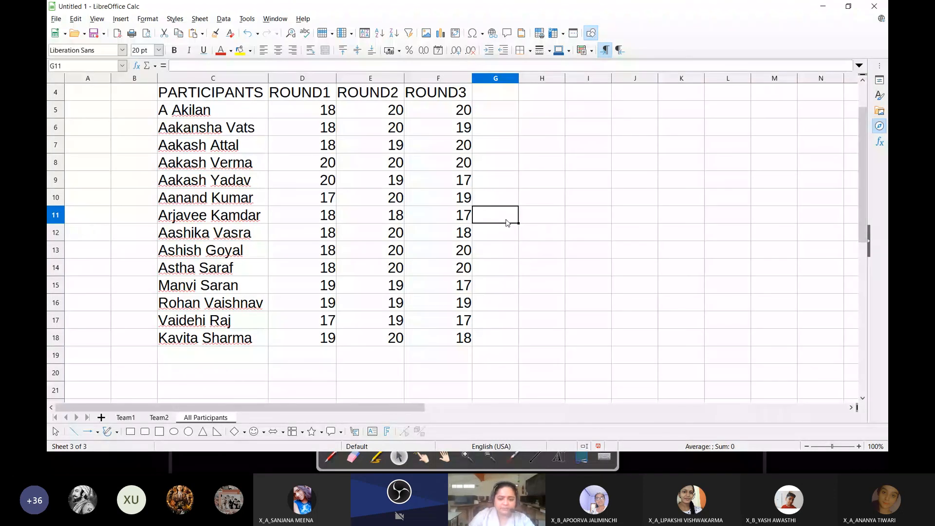
# Clear the consolidated table from the All Participants sheet and make C4 the active cell again
pyautogui.scroll(1, 177, 135)
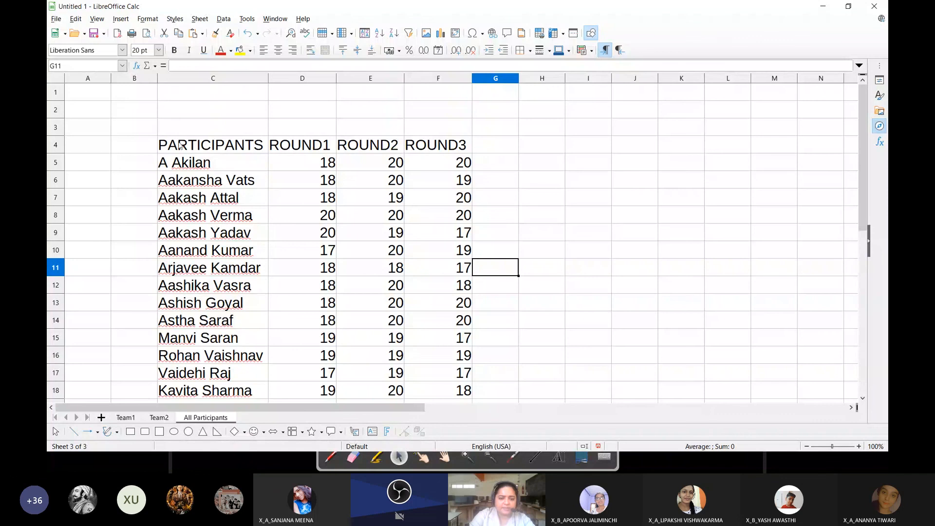
pyautogui.moveTo(180, 146); pyautogui.dragTo(449, 408)
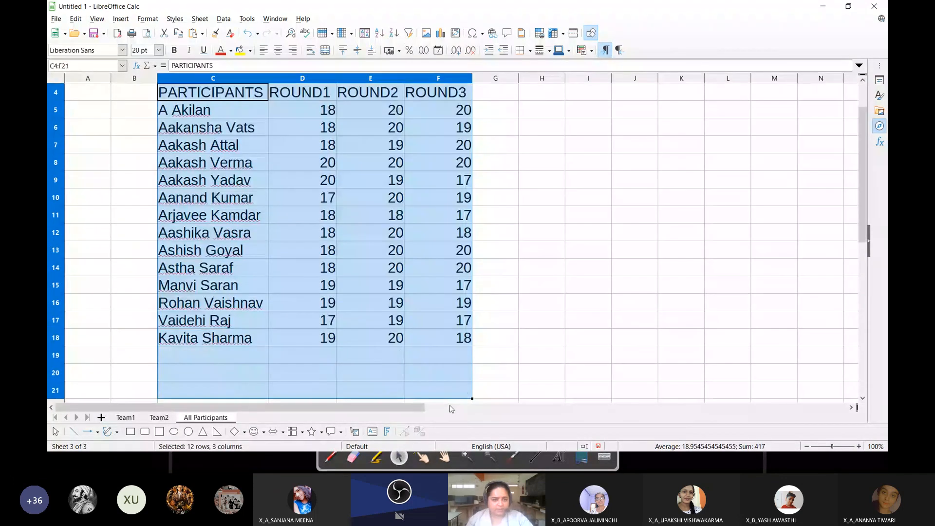
pyautogui.press('Delete')
pyautogui.scroll(1, 373, 229)
pyautogui.click(219, 146)
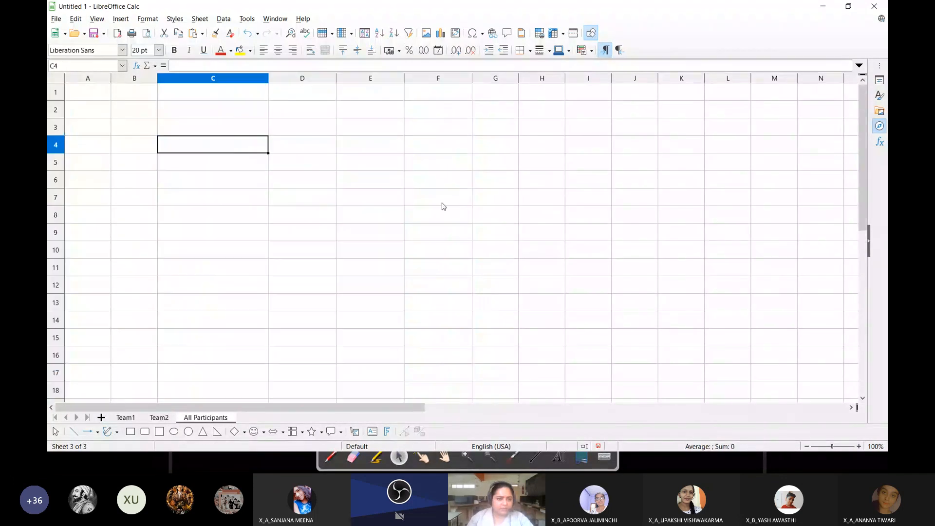
# Consolidate the same Team1 and Team2 ranges at C4 using the Average function
pyautogui.click(225, 18)
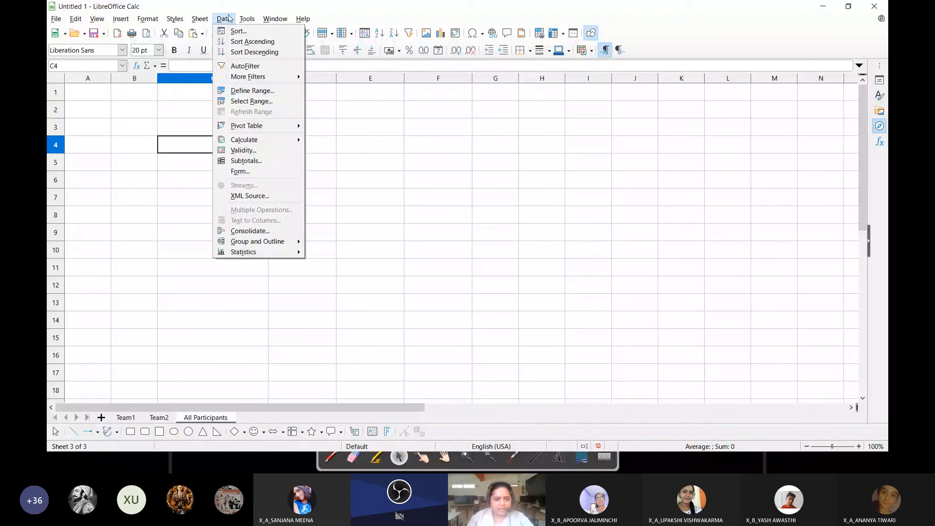
pyautogui.click(254, 232)
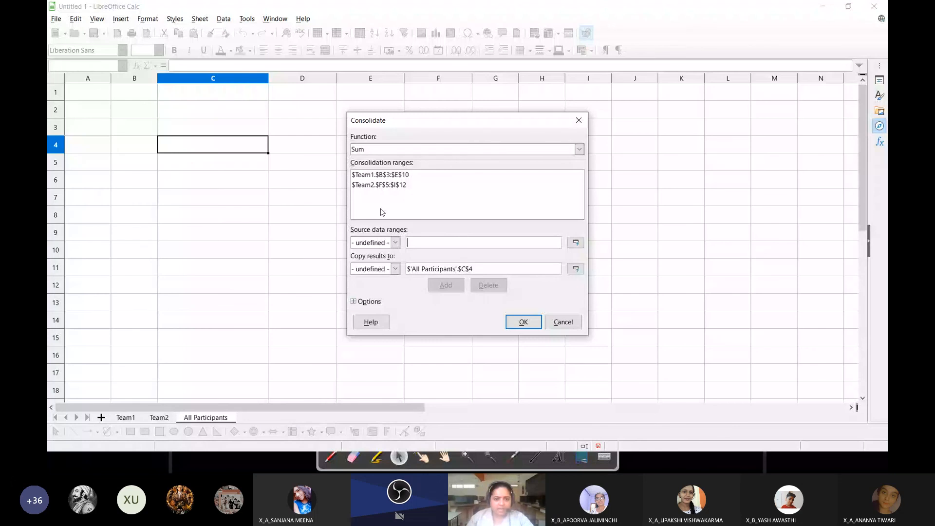
pyautogui.click(380, 149)
pyautogui.click(373, 182)
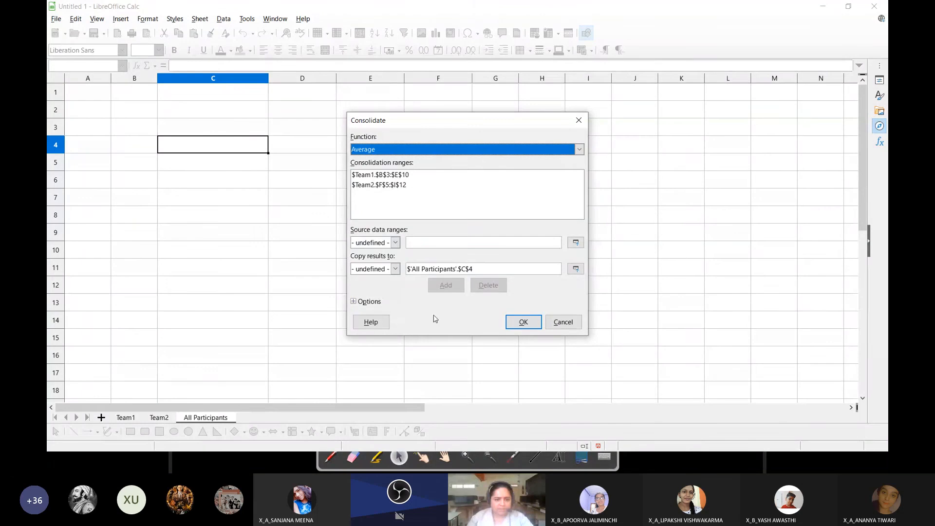
pyautogui.click(529, 324)
# Compare the averaged round scores on the All Participants sheet with the scores on the Team1 sheet
pyautogui.click(542, 215)
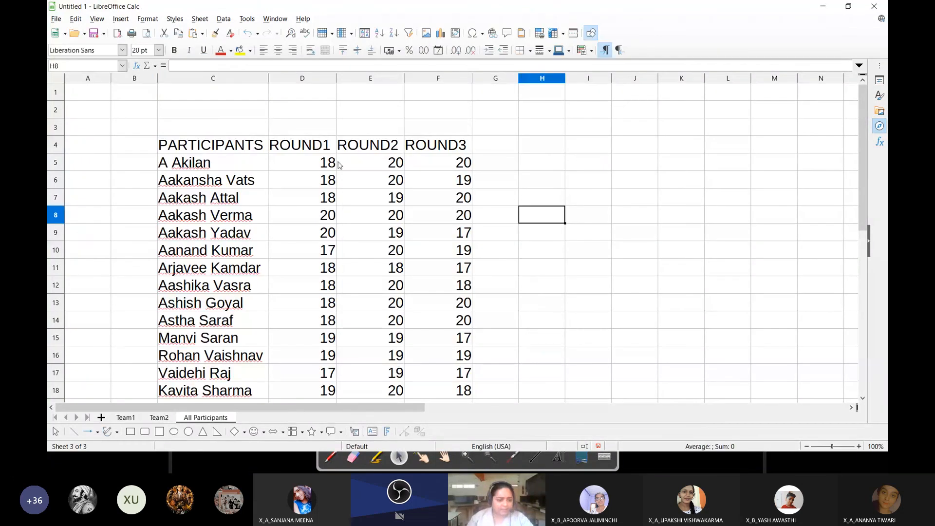
pyautogui.moveTo(330, 162); pyautogui.dragTo(327, 355)
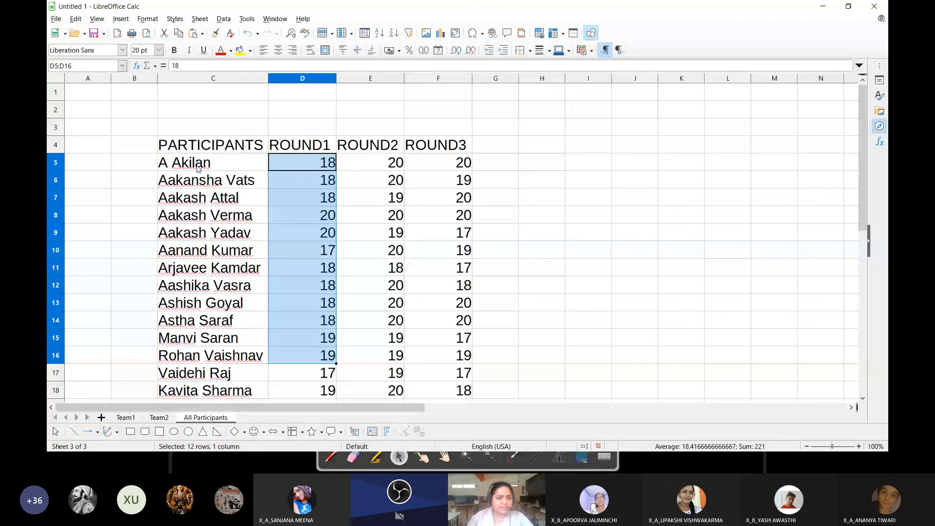
pyautogui.click(126, 417)
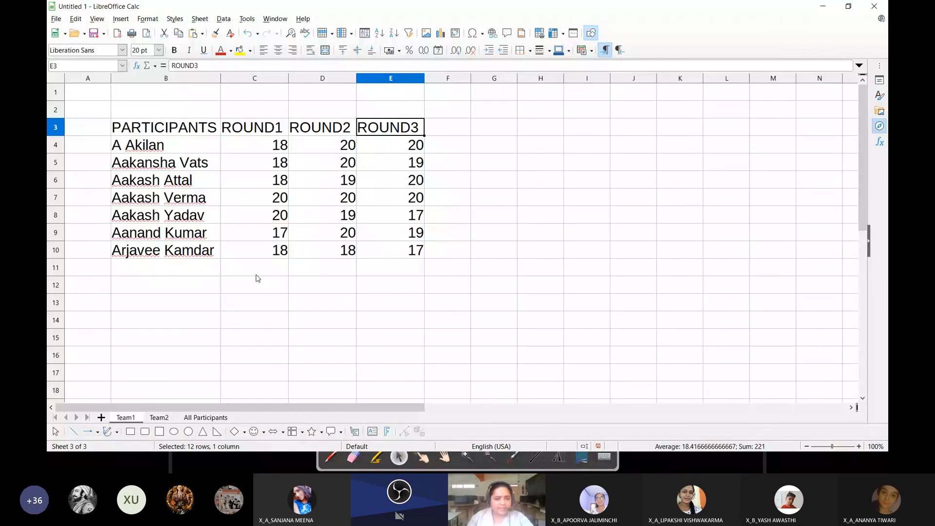
pyautogui.click(205, 418)
pyautogui.moveTo(308, 163); pyautogui.dragTo(357, 170)
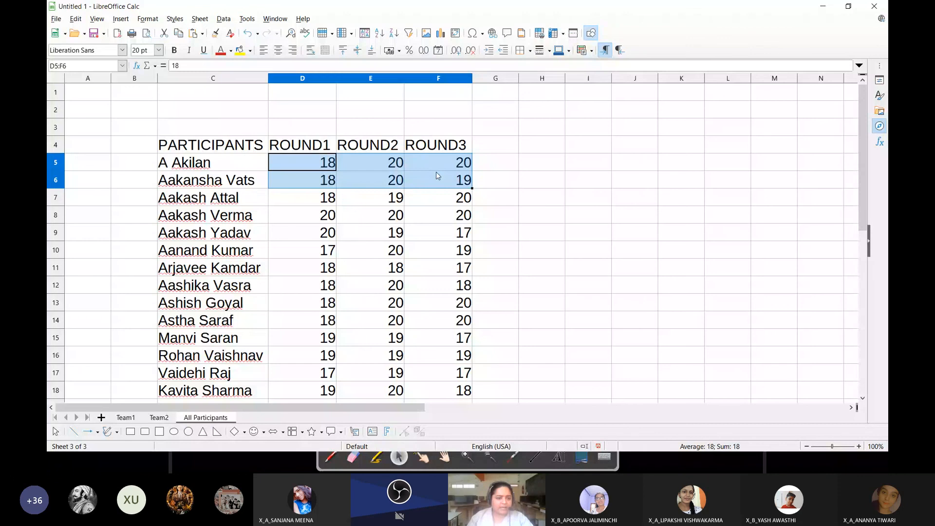
pyautogui.click(492, 196)
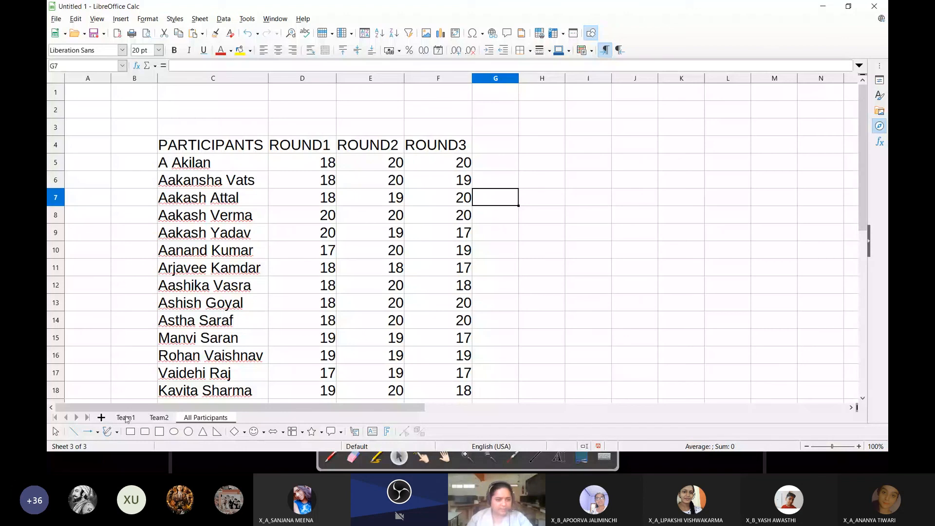
# Copy the participant names B4:B10 from Team1 and paste them over the names starting at F6 on Team2
pyautogui.click(126, 418)
pyautogui.moveTo(166, 145); pyautogui.dragTo(168, 248)
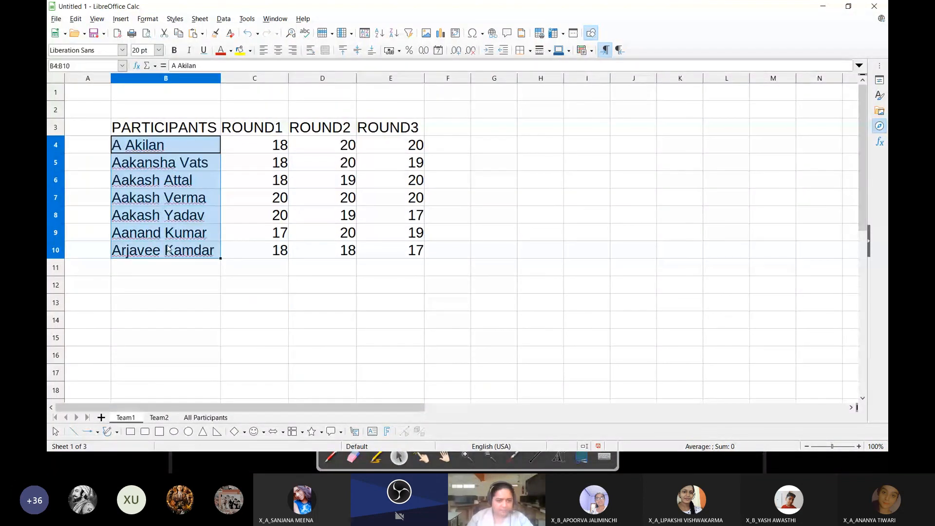
pyautogui.hotkey('ctrl', 'c')
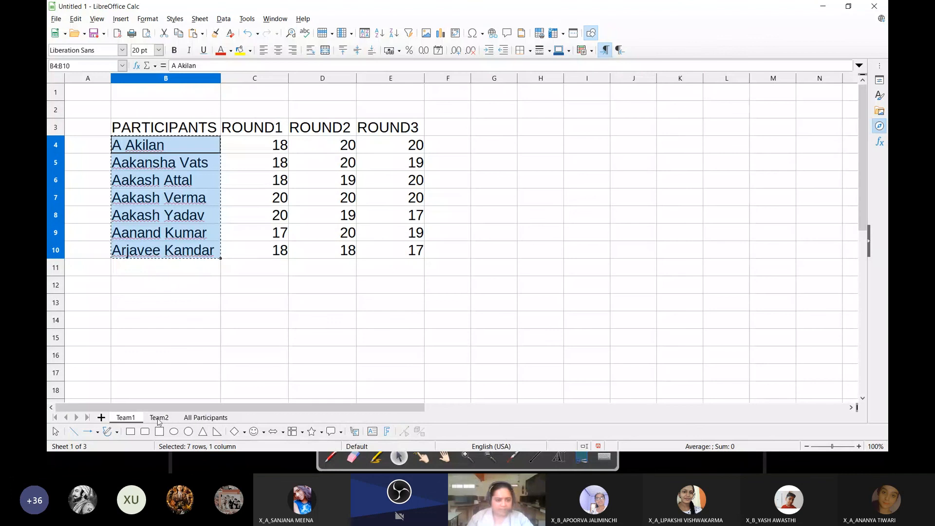
pyautogui.click(159, 418)
pyautogui.click(324, 180)
pyautogui.hotkey('ctrl', 'v')
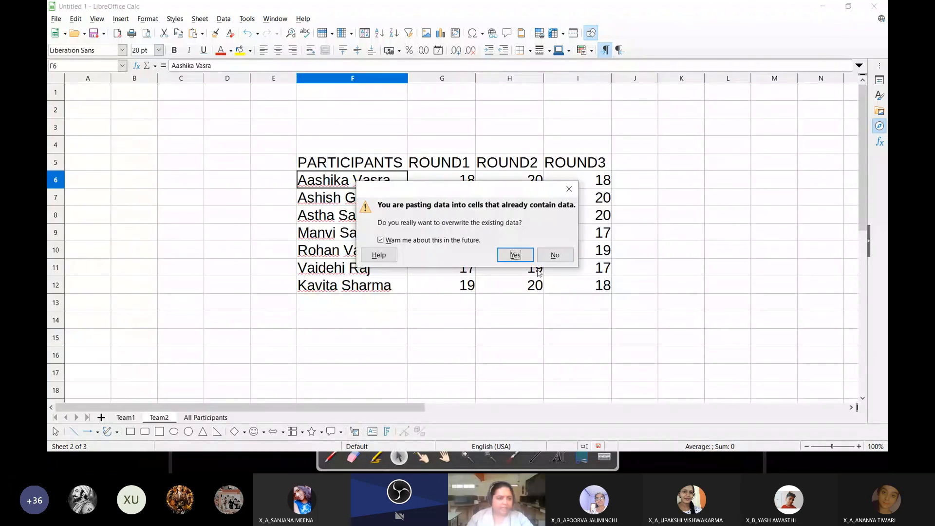
pyautogui.click(515, 254)
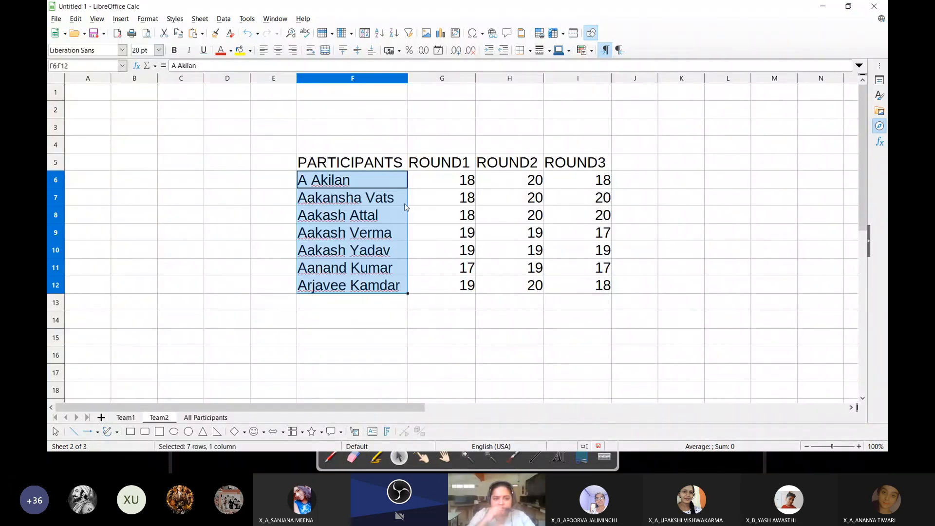
# Delete the averaged results from the All Participants sheet and select cell C4
pyautogui.click(203, 418)
pyautogui.moveTo(202, 143); pyautogui.dragTo(489, 418)
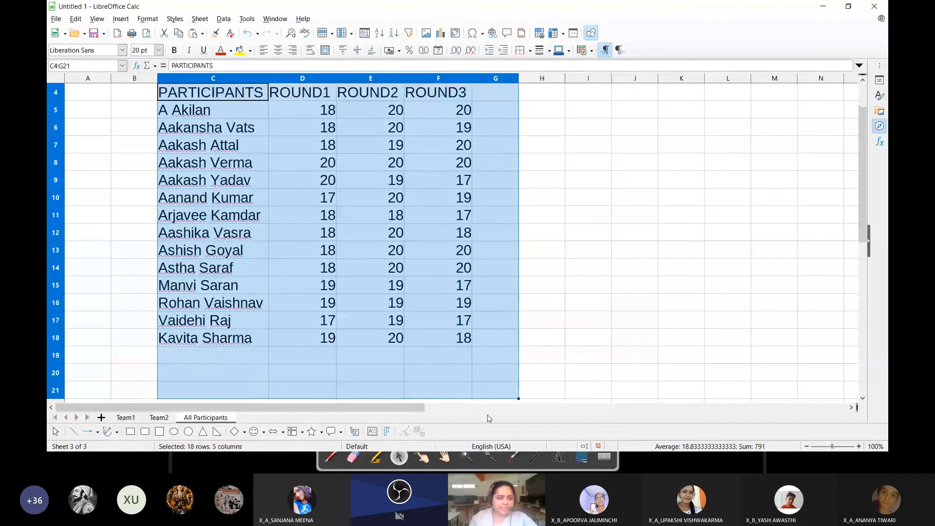
pyautogui.press('Delete')
pyautogui.scroll(1, 233, 168)
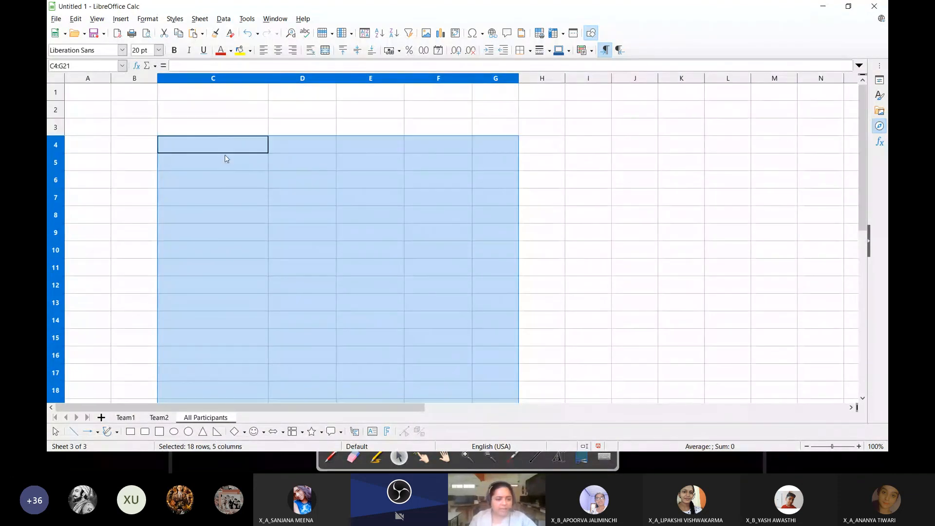
pyautogui.click(225, 159)
pyautogui.click(231, 129)
pyautogui.click(233, 148)
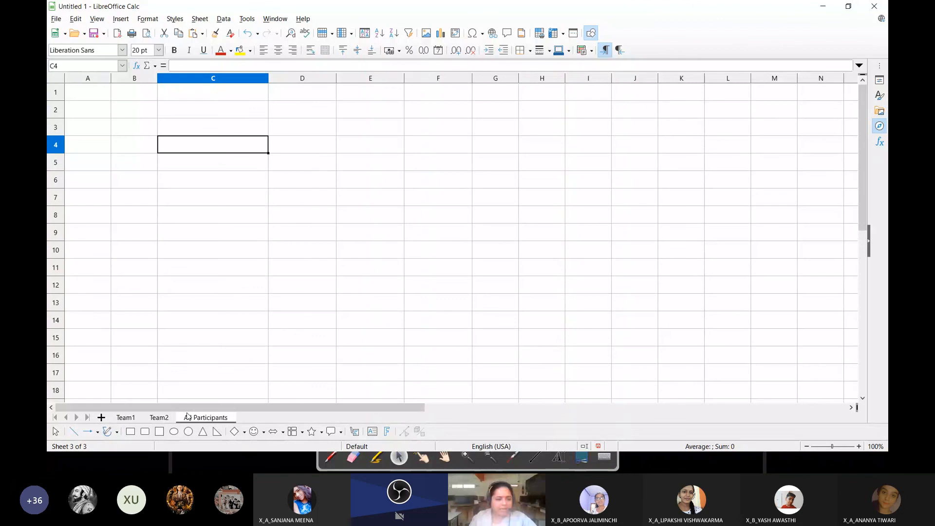
# Rename the Team1 sheet to Quiz1 and the Team2 sheet to Quiz2
pyautogui.click(125, 417)
pyautogui.click(159, 417)
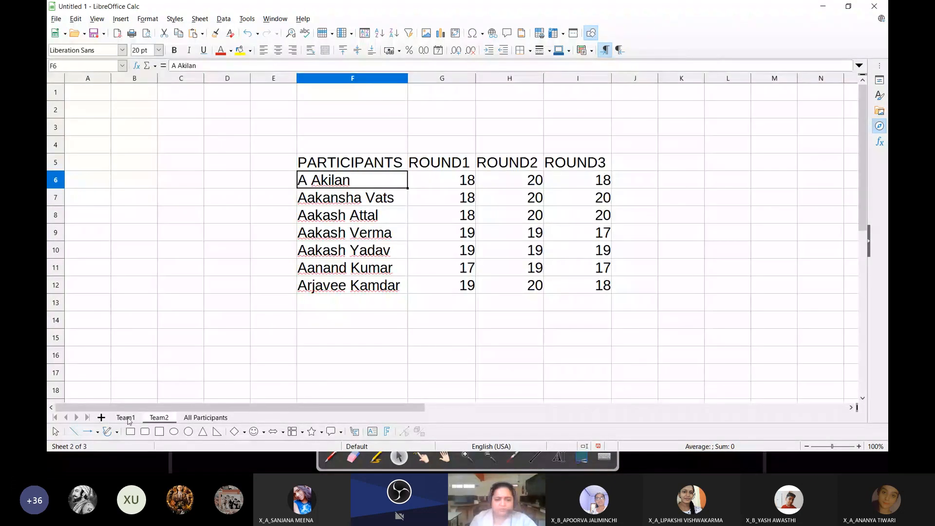
pyautogui.doubleClick(126, 417)
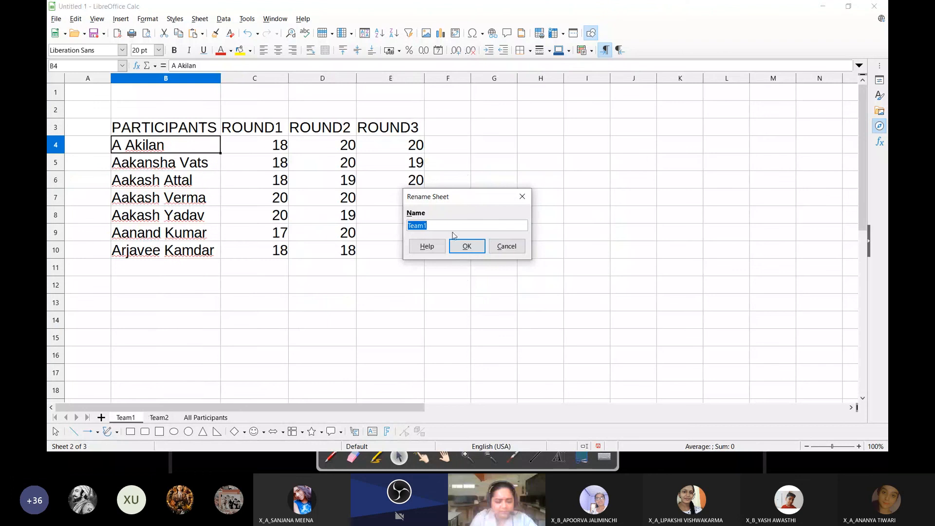
pyautogui.write('Quiz1')
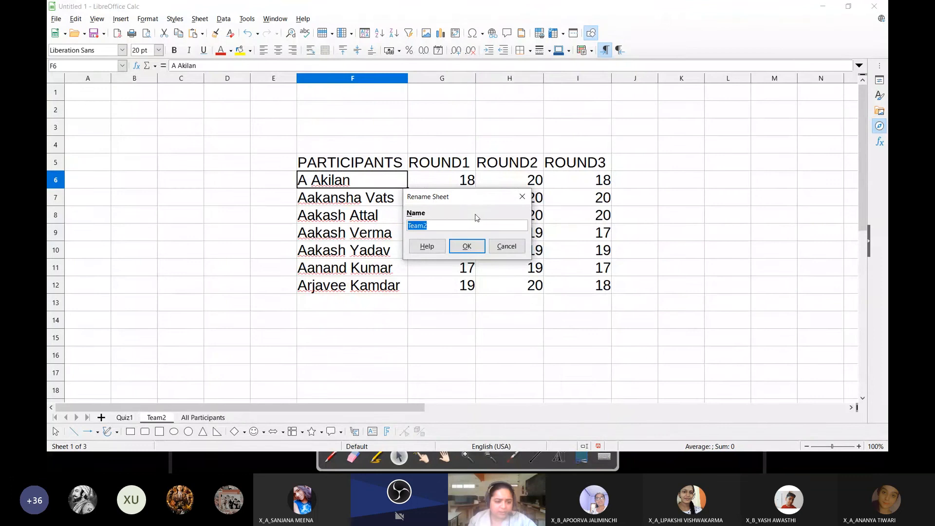
pyautogui.write('Q')
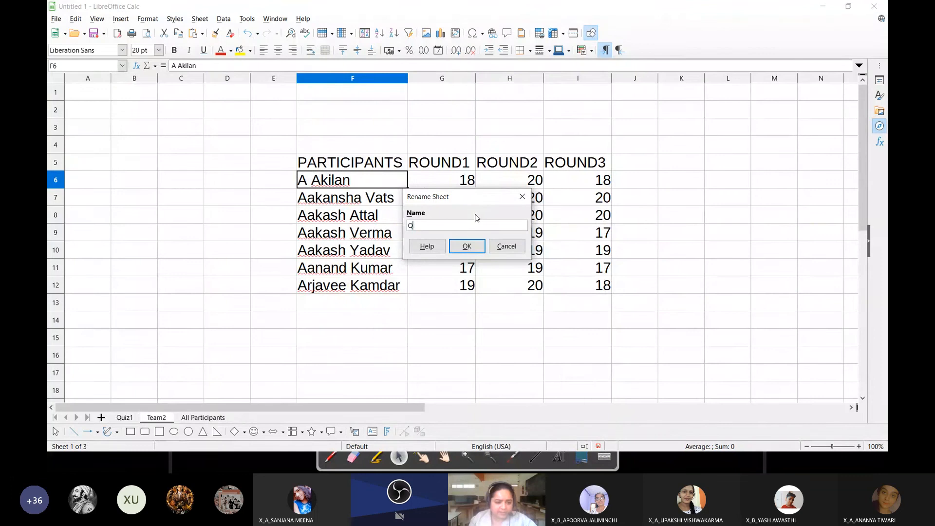
pyautogui.write('uiz2')
pyautogui.press('Return')
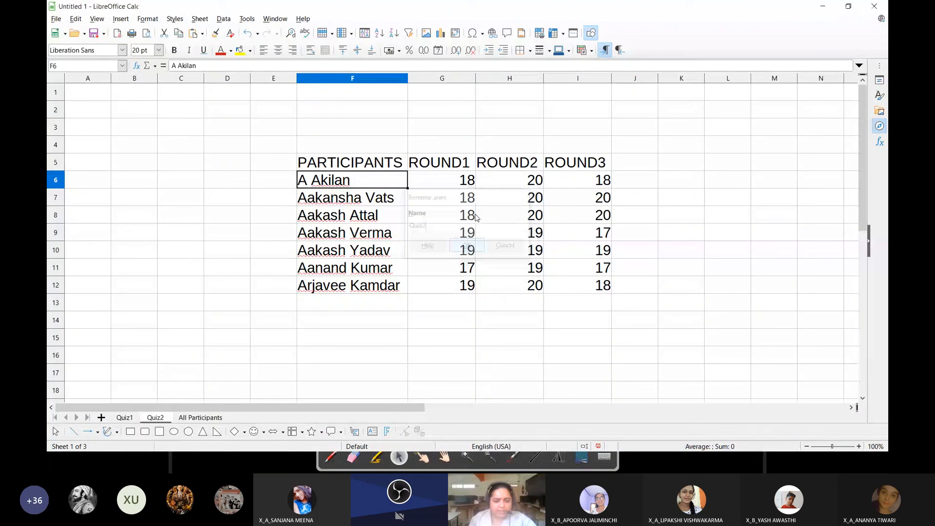
# Rename the All Participants sheet to Average
pyautogui.doubleClick(201, 417)
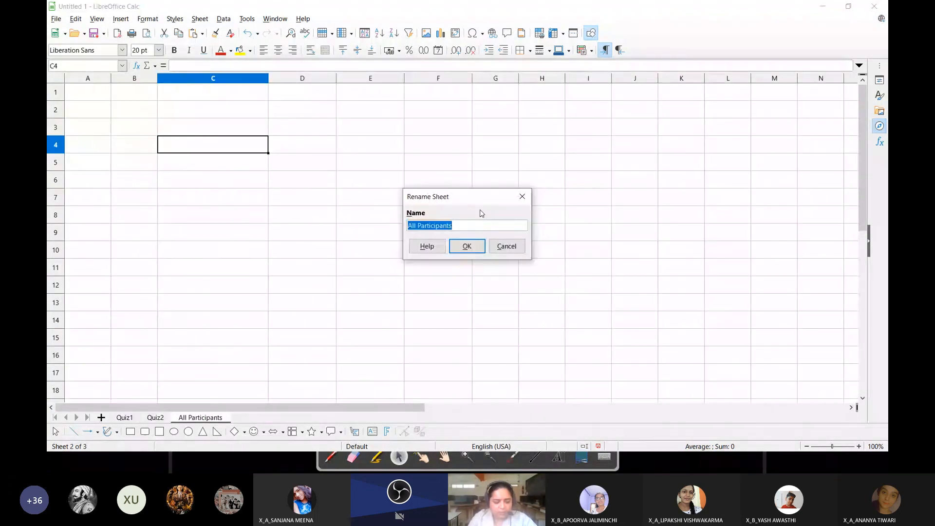
pyautogui.write('Total Sc')
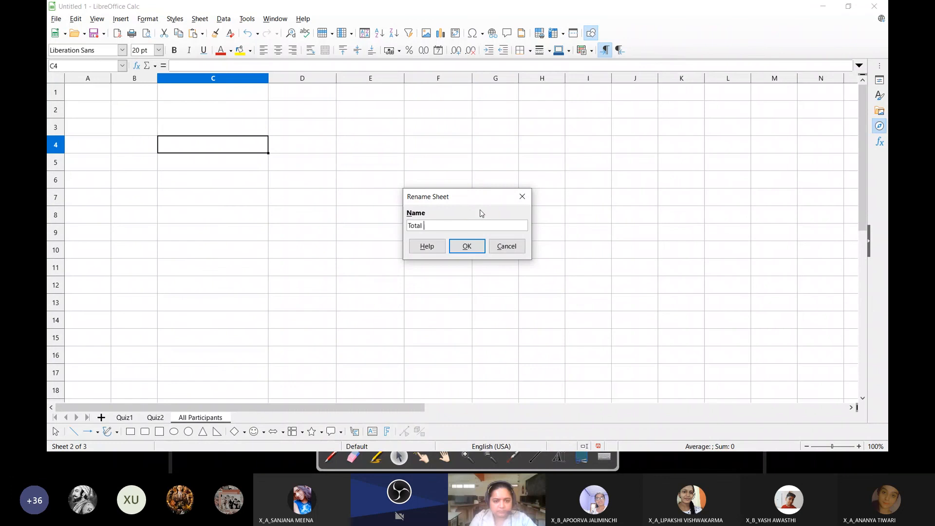
pyautogui.press('BackSpace')
pyautogui.press('BackSpace')
pyautogui.press('BackSpace')
pyautogui.press('BackSpace')
pyautogui.press('BackSpace')
pyautogui.press('BackSpace')
pyautogui.press('BackSpace')
pyautogui.press('BackSpace')
pyautogui.write('Average')
pyautogui.press('Return')
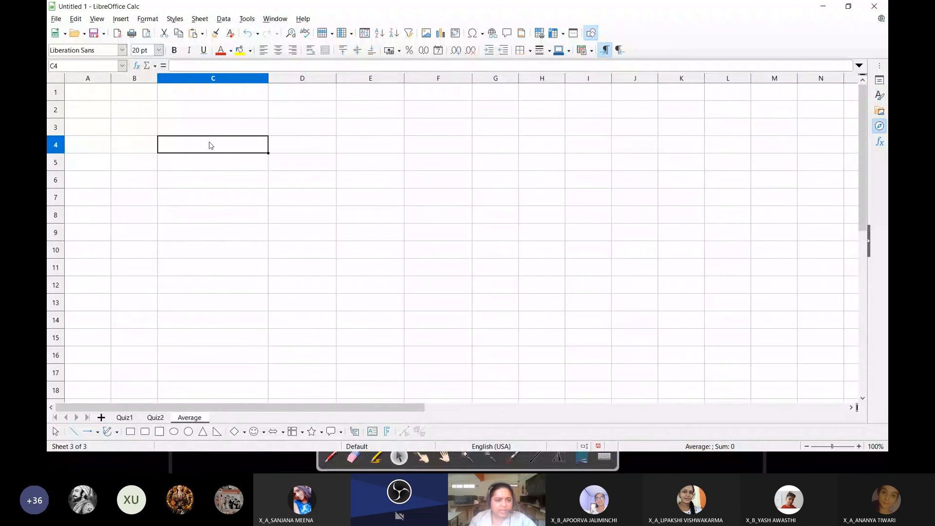
# Consolidate Quiz1 B3:E10 and Quiz2 F5:I12 at C4 of the Average sheet using the Average function with row and column labels
pyautogui.click(222, 20)
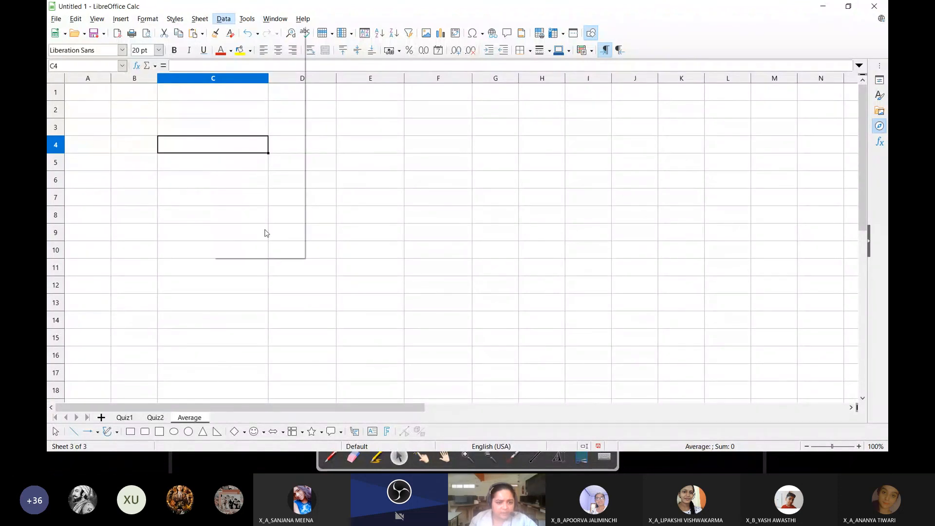
pyautogui.click(264, 231)
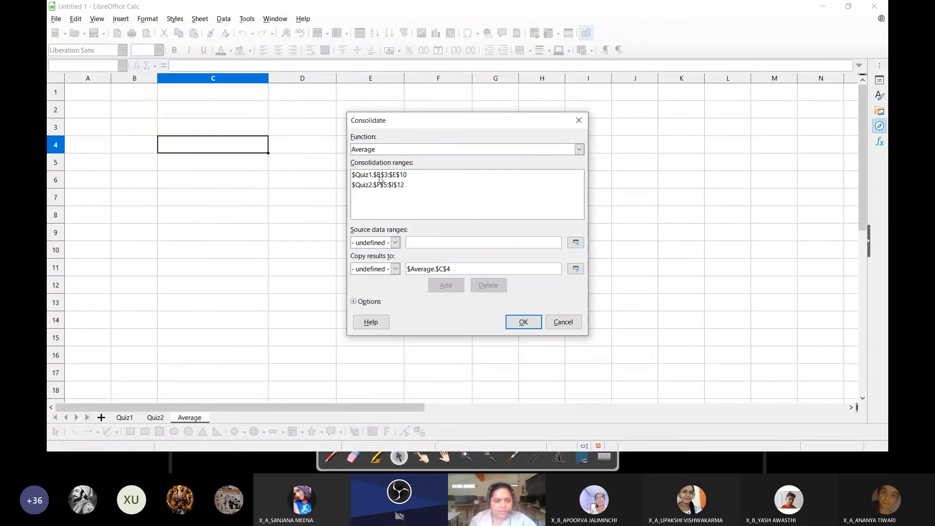
pyautogui.click(371, 187)
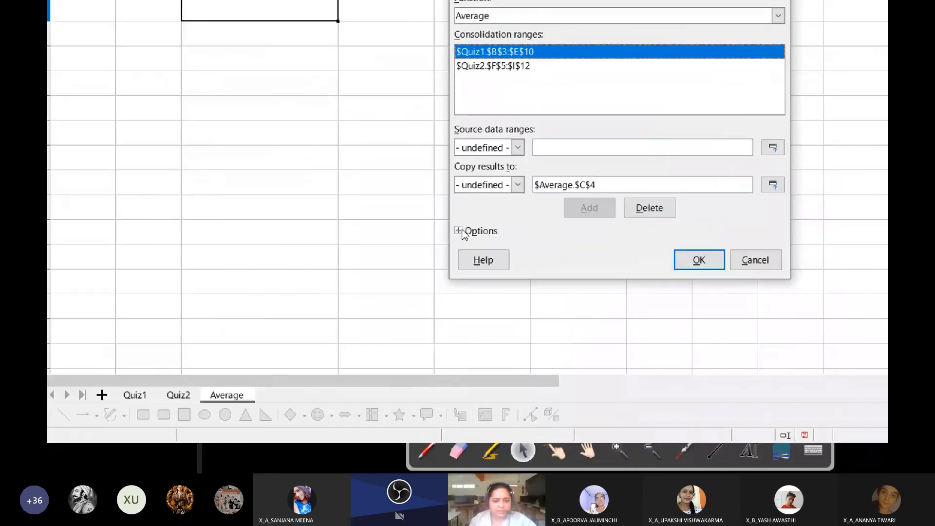
pyautogui.click(461, 232)
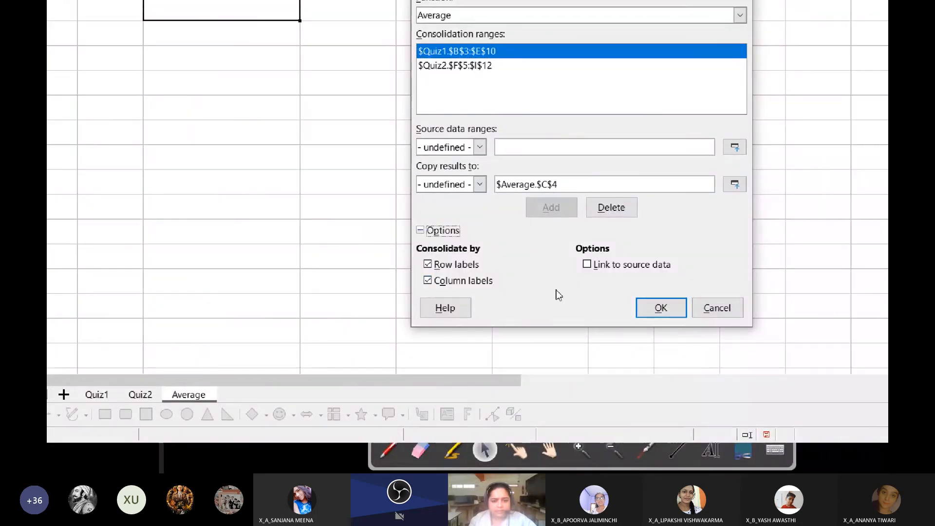
pyautogui.click(661, 308)
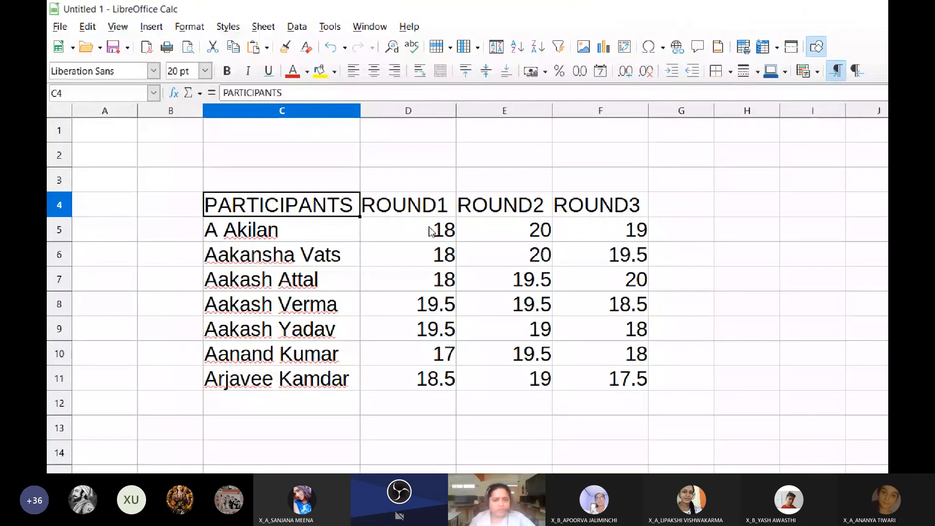
# Highlight the averaged round scores D5:F11 on the Average sheet to review them, then clear the selection
pyautogui.moveTo(430, 230); pyautogui.dragTo(592, 376)
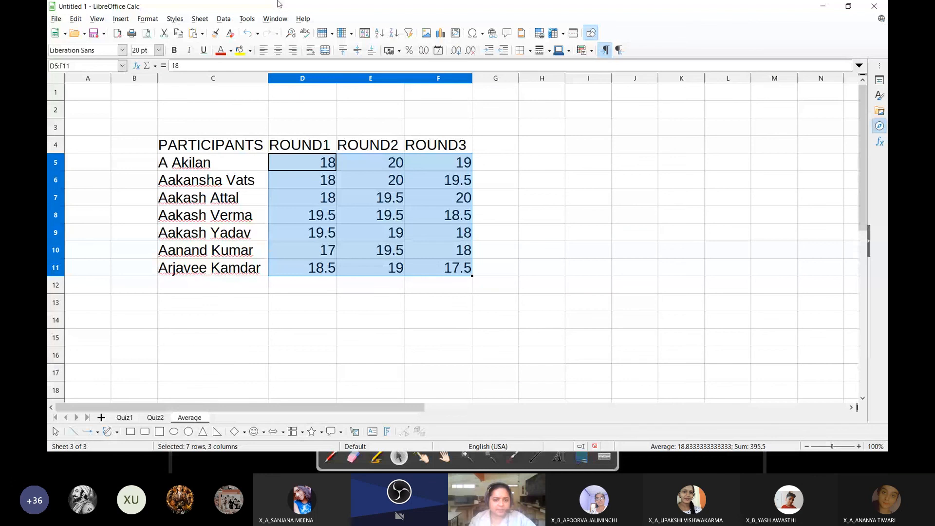
pyautogui.click(303, 162)
pyautogui.moveTo(303, 162); pyautogui.dragTo(467, 268)
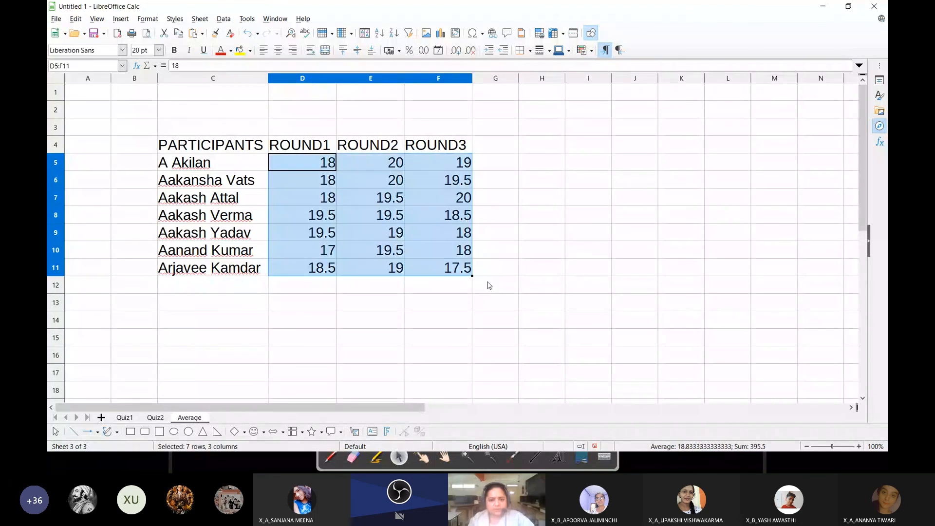
pyautogui.click(495, 269)
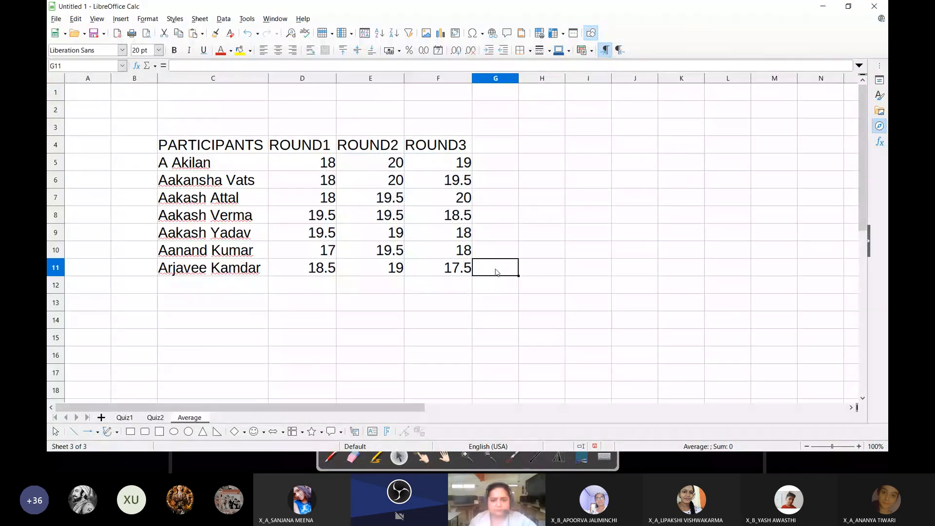
# Switch to the Microsoft Teams meeting window and show the meeting conversation
pyautogui.hotkey('alt', 'Tab')
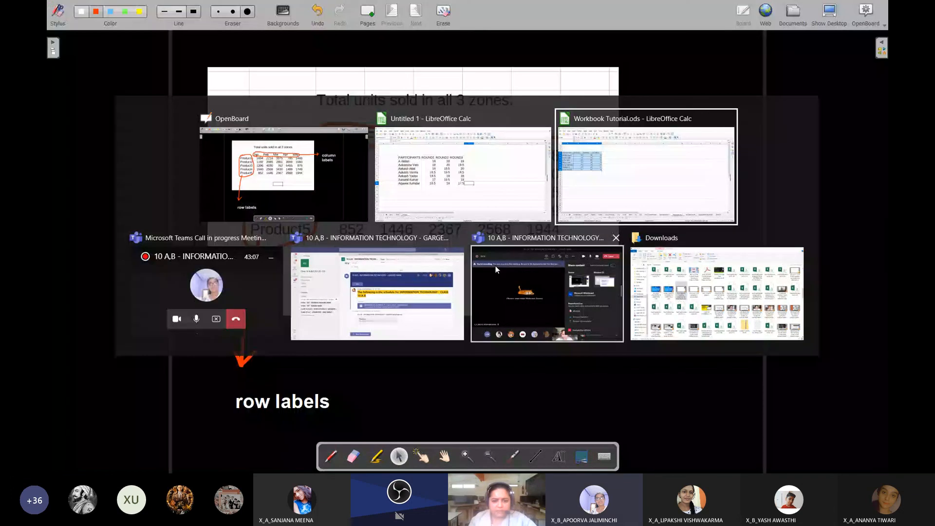
pyautogui.hotkey('alt', 'Tab')
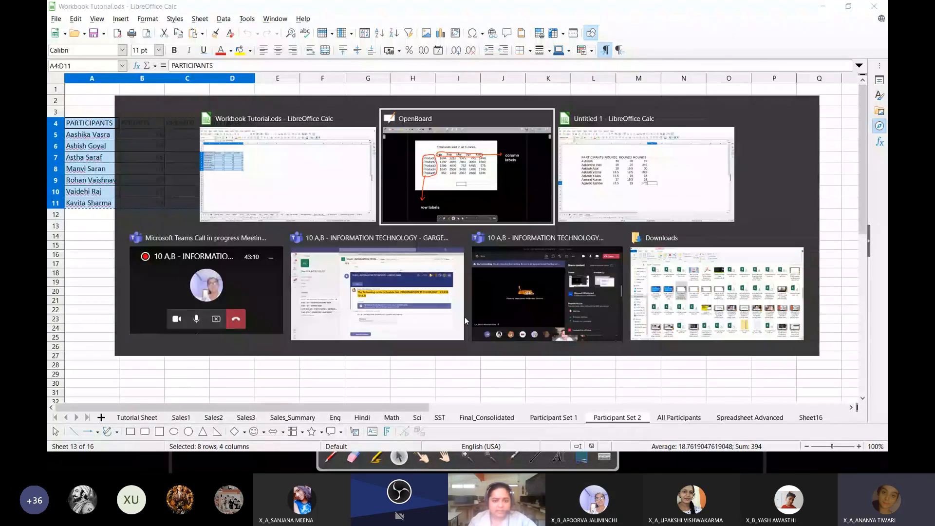
pyautogui.press('Tab')
pyautogui.press('Tab')
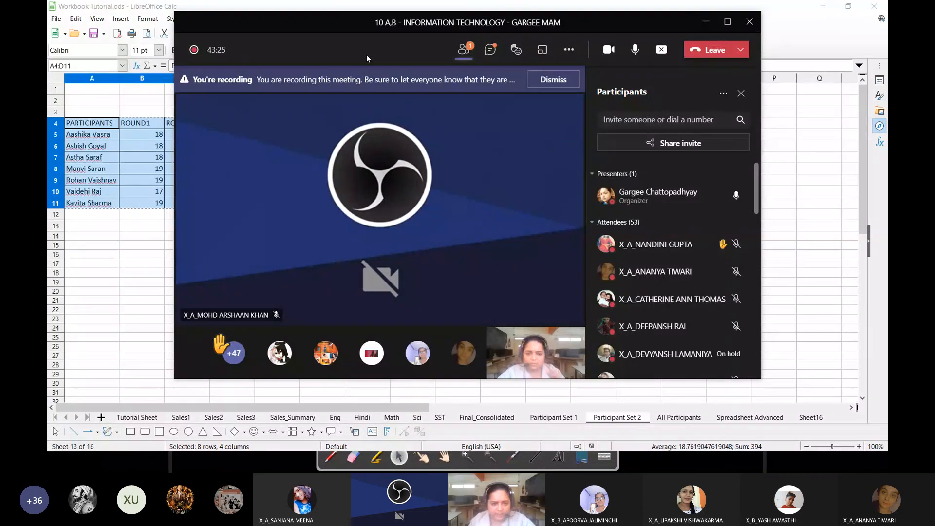
pyautogui.click(723, 93)
pyautogui.click(637, 199)
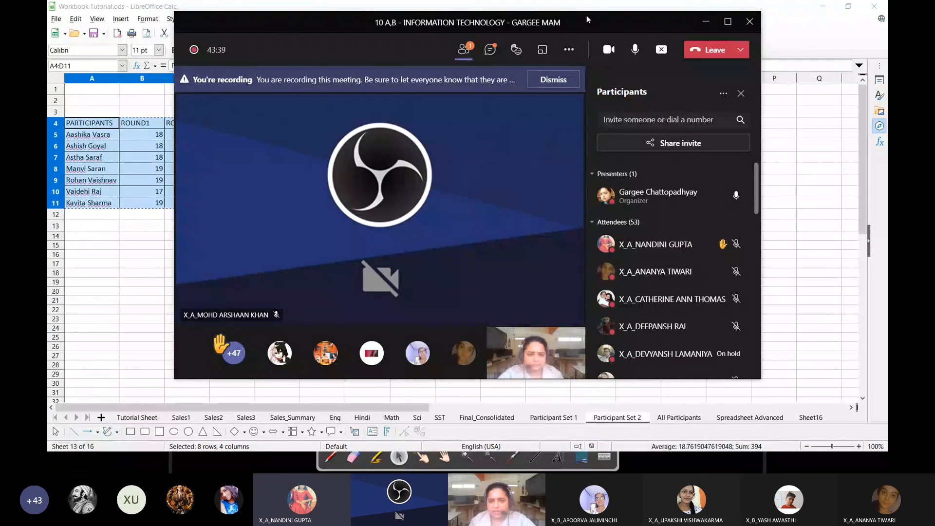
pyautogui.click(490, 49)
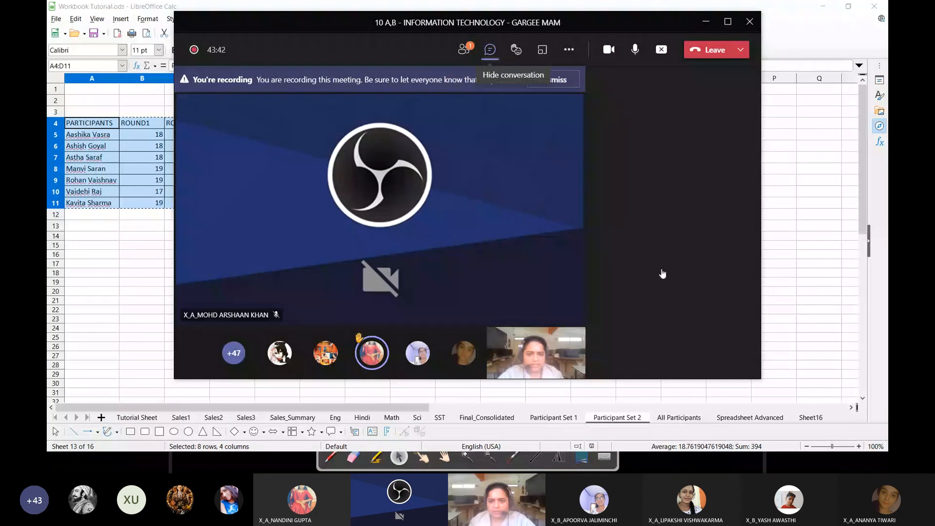